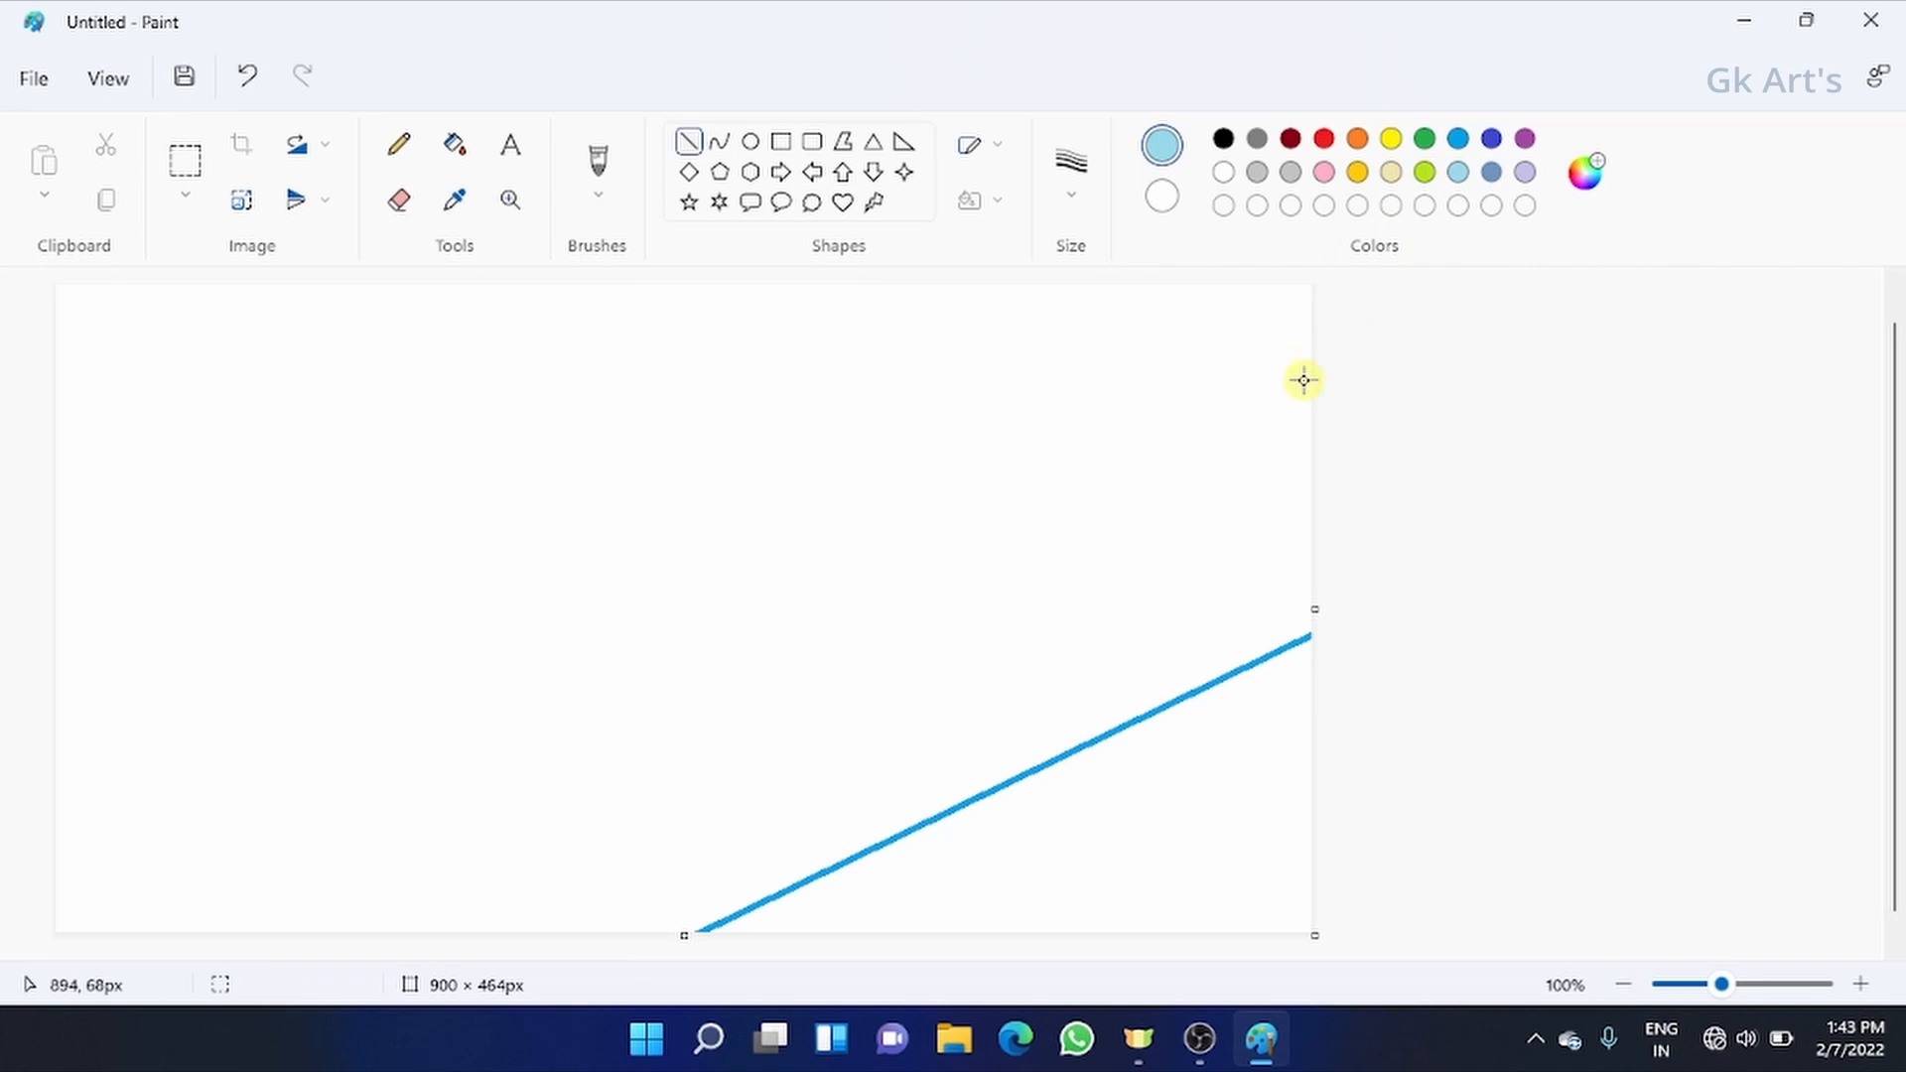
- Draw three more diagonal lines across the canvas above the existing one: light turquoise, turquoise, and indigo across the upper-left corner
drag(1303, 380, 361, 931)
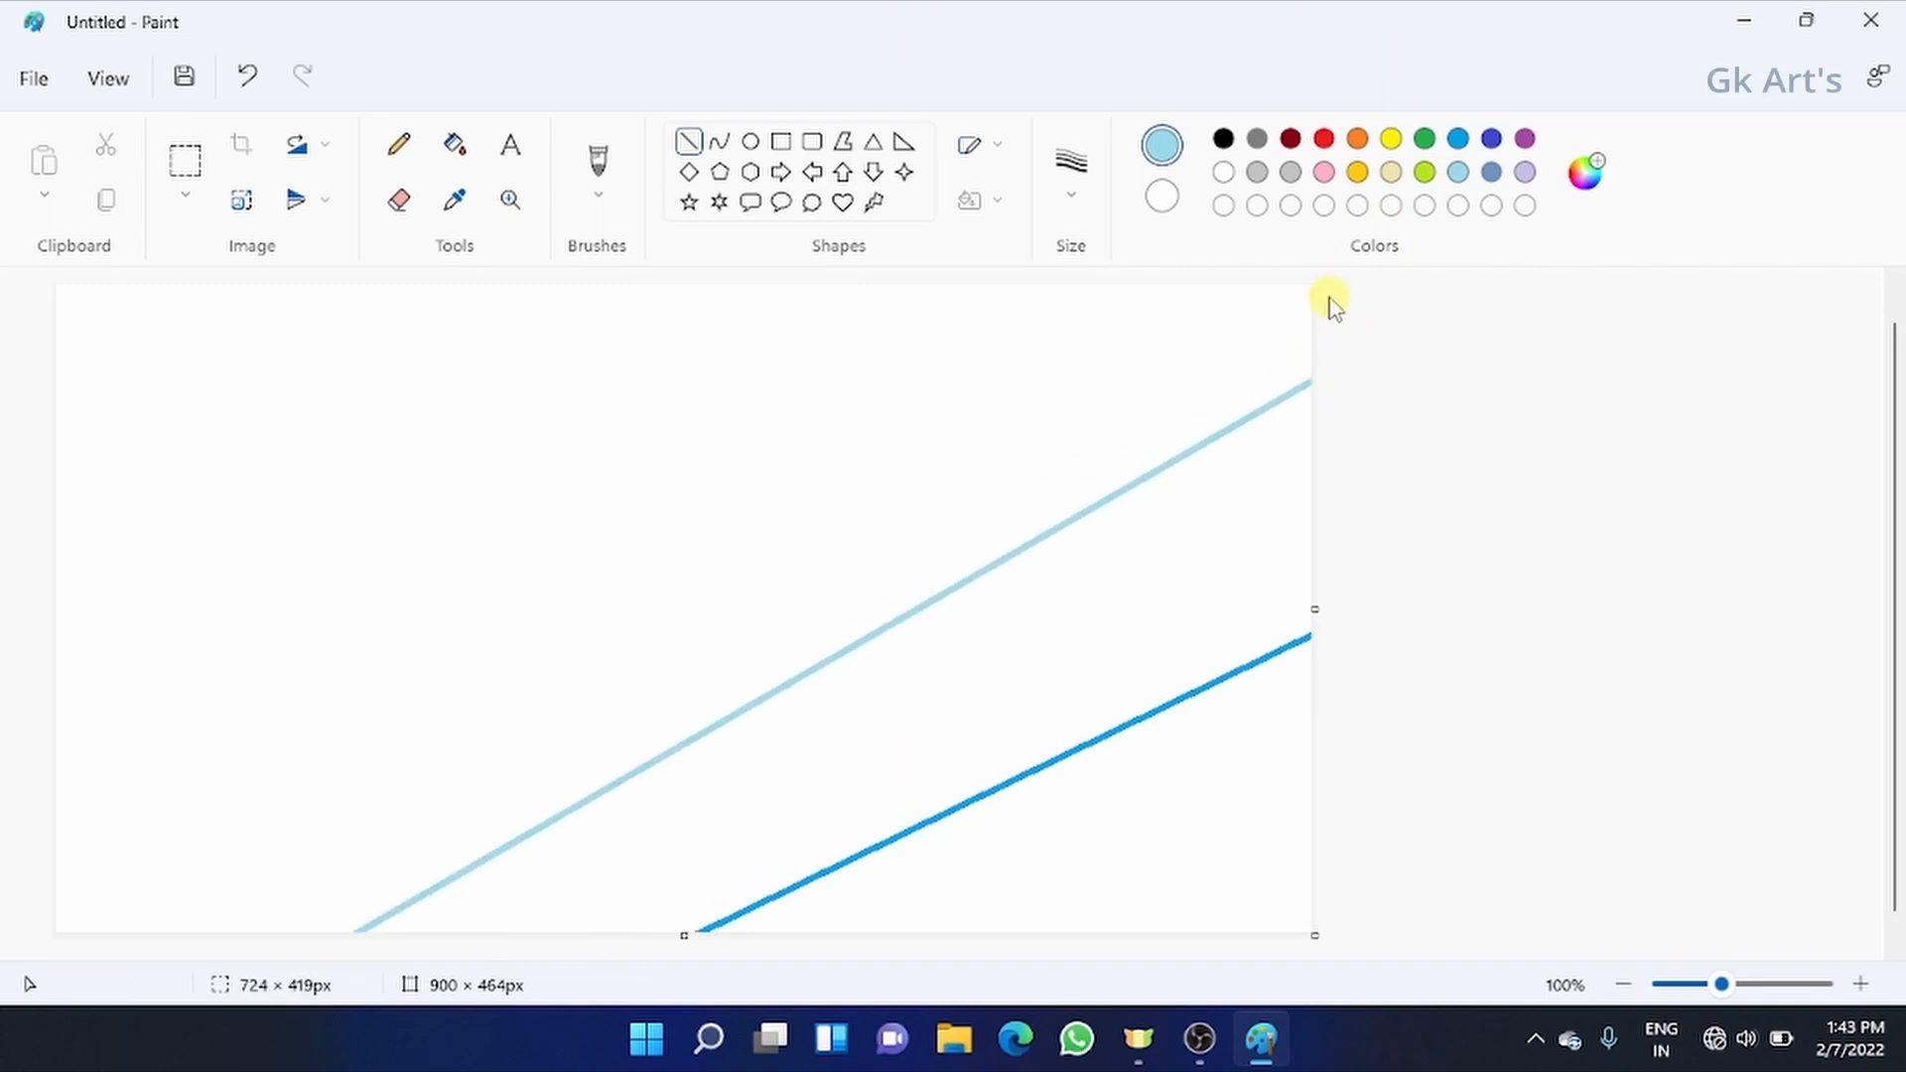
click(1457, 138)
mouse_move(1007, 295)
mouse_down()
mouse_move(63, 659)
mouse_move(40, 755)
mouse_up()
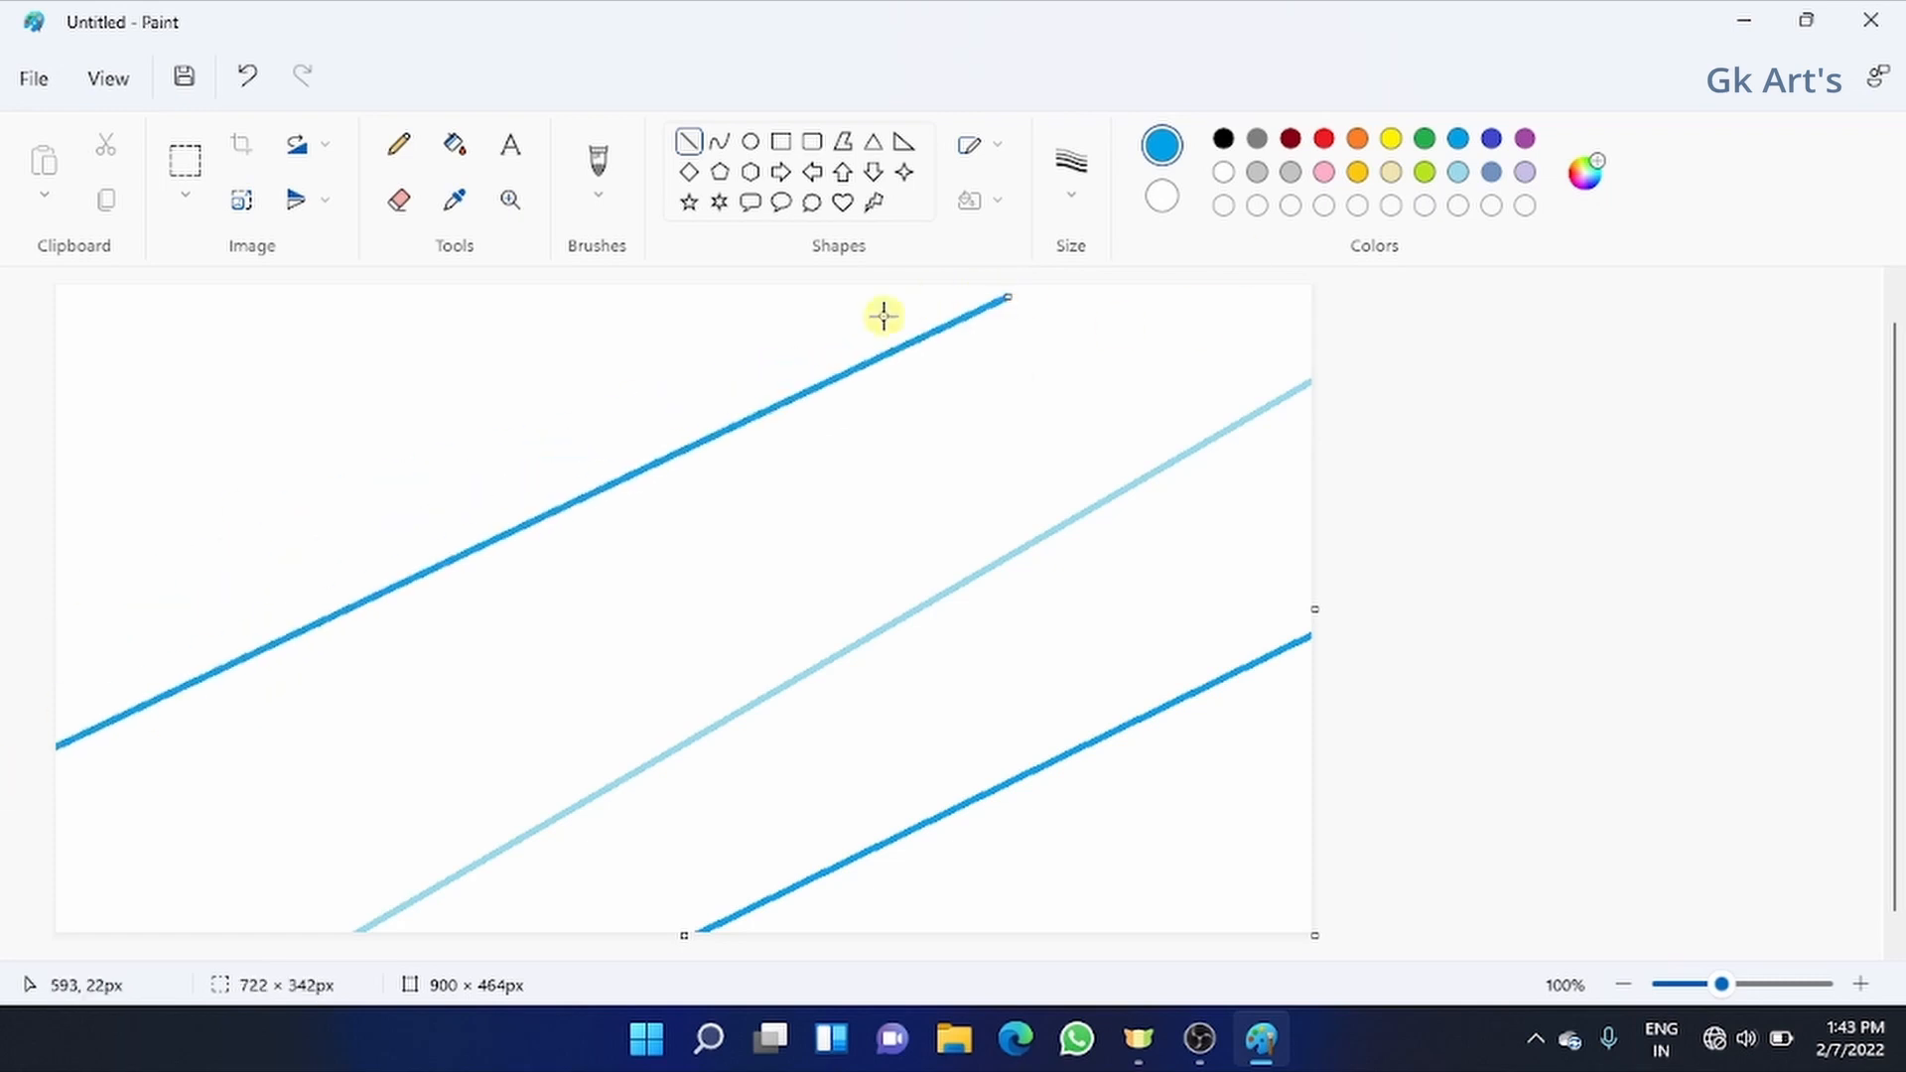
drag(884, 316, 672, 409)
drag(63, 746, 68, 772)
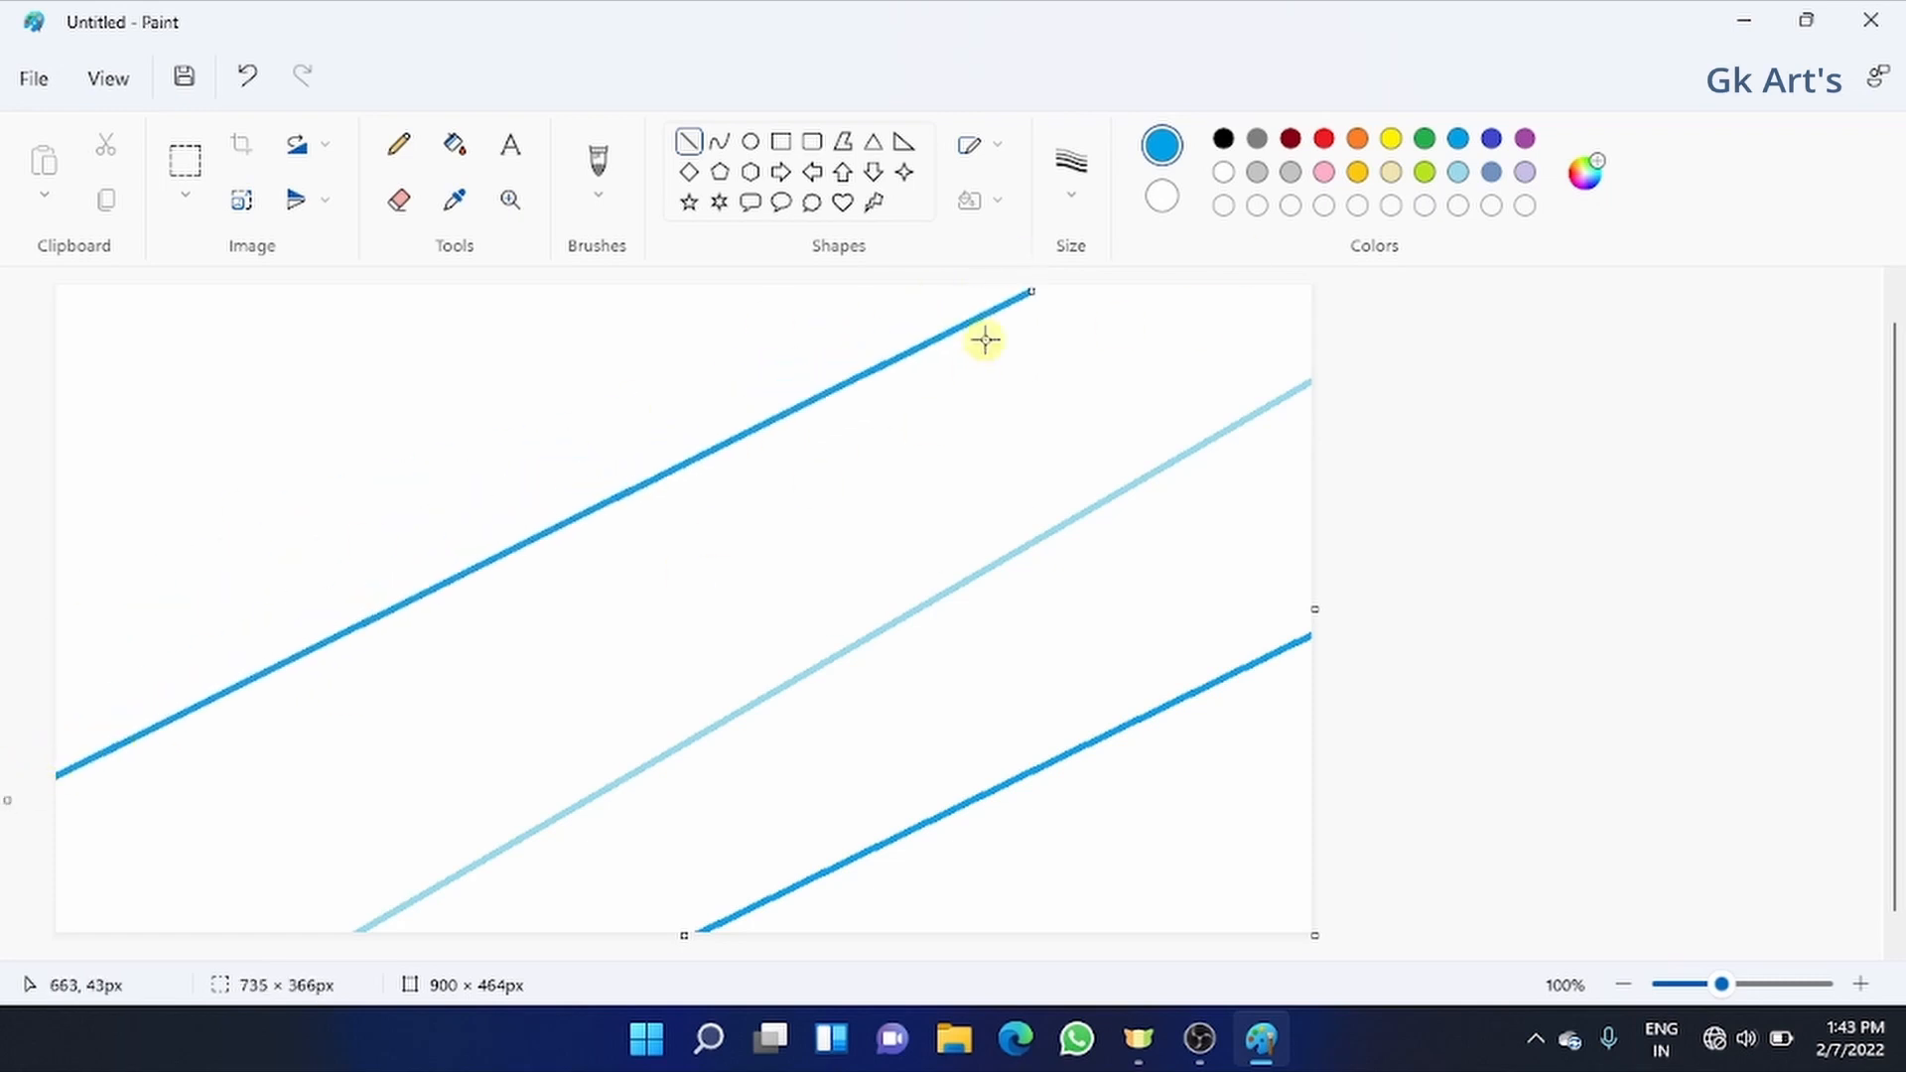
drag(1034, 293, 1047, 255)
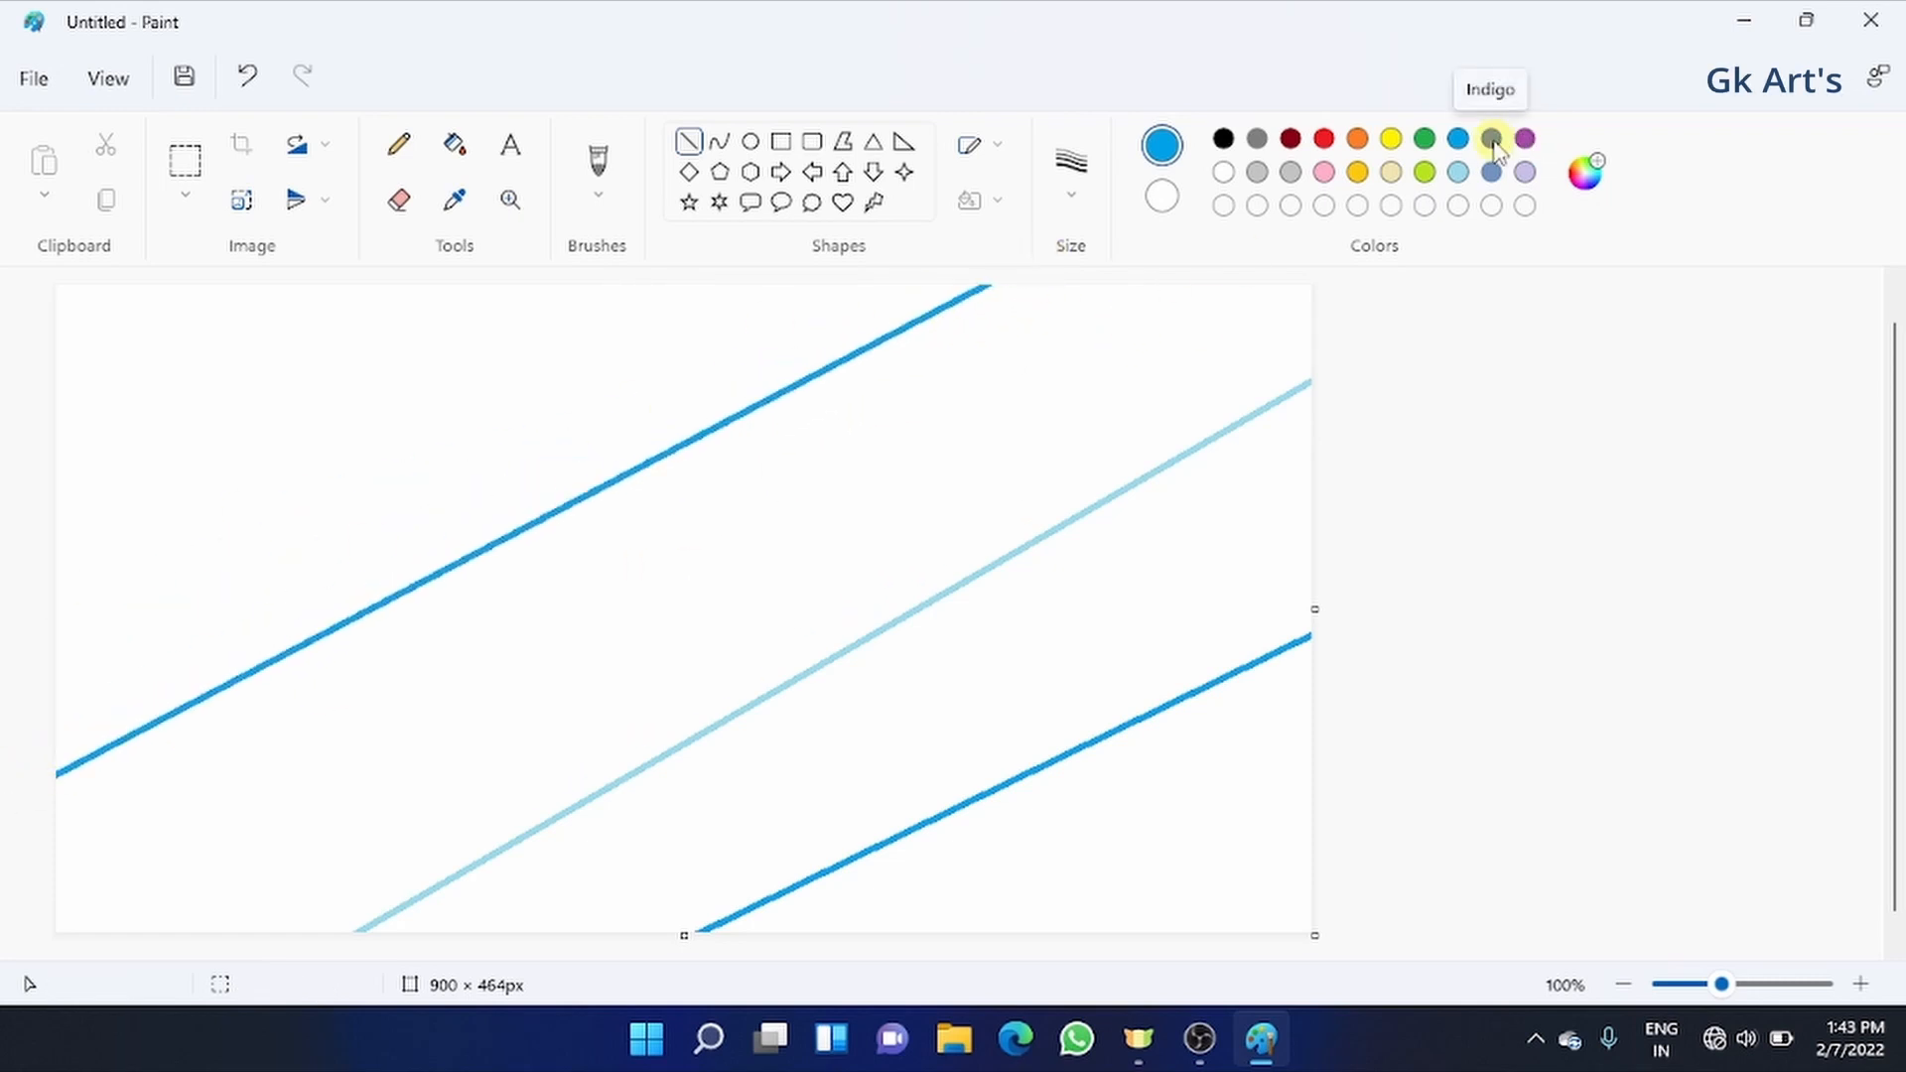
mouse_move(481, 286)
mouse_down()
mouse_move(417, 298)
mouse_move(56, 544)
mouse_move(502, 283)
mouse_up()
- Fill the diagonal bands from the upper-left corner to the lower-right corner with black, indigo, turquoise, light turquoise and turquoise
click(448, 139)
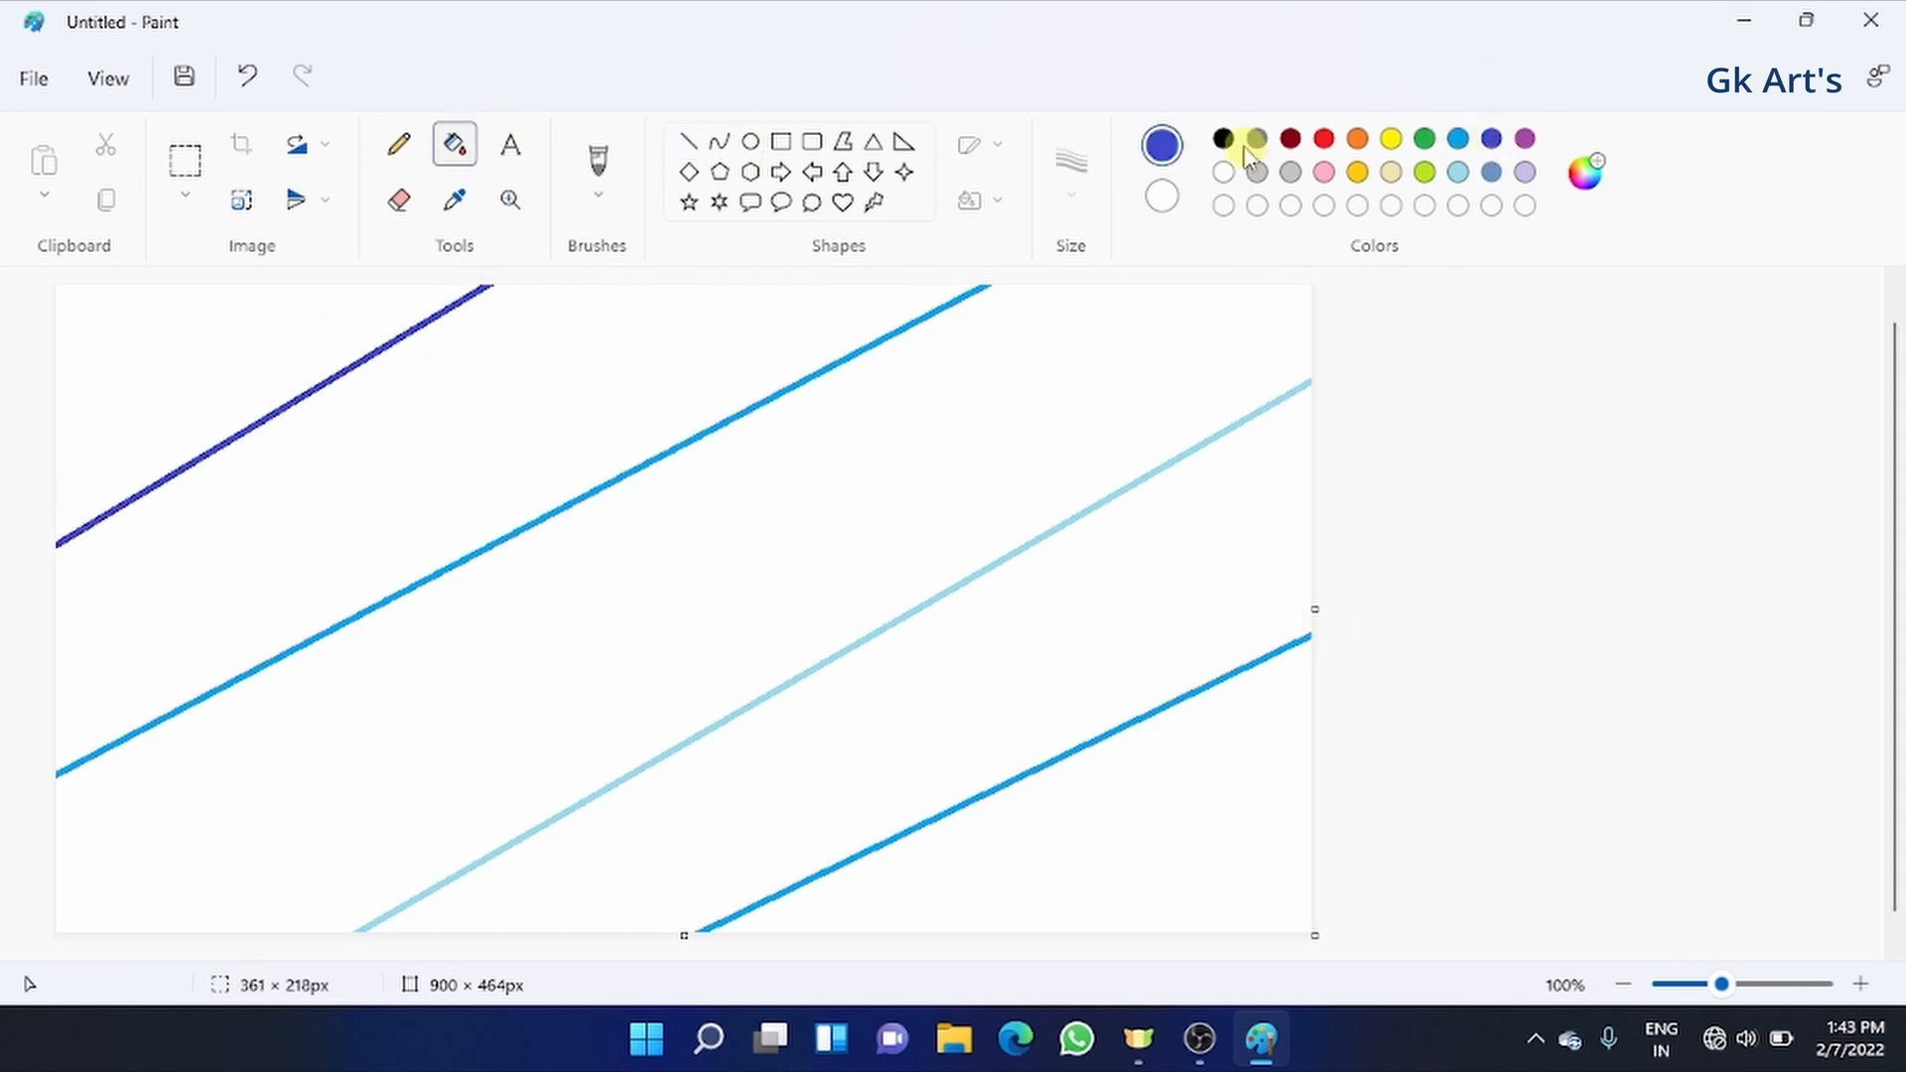
click(382, 326)
click(1491, 138)
click(824, 315)
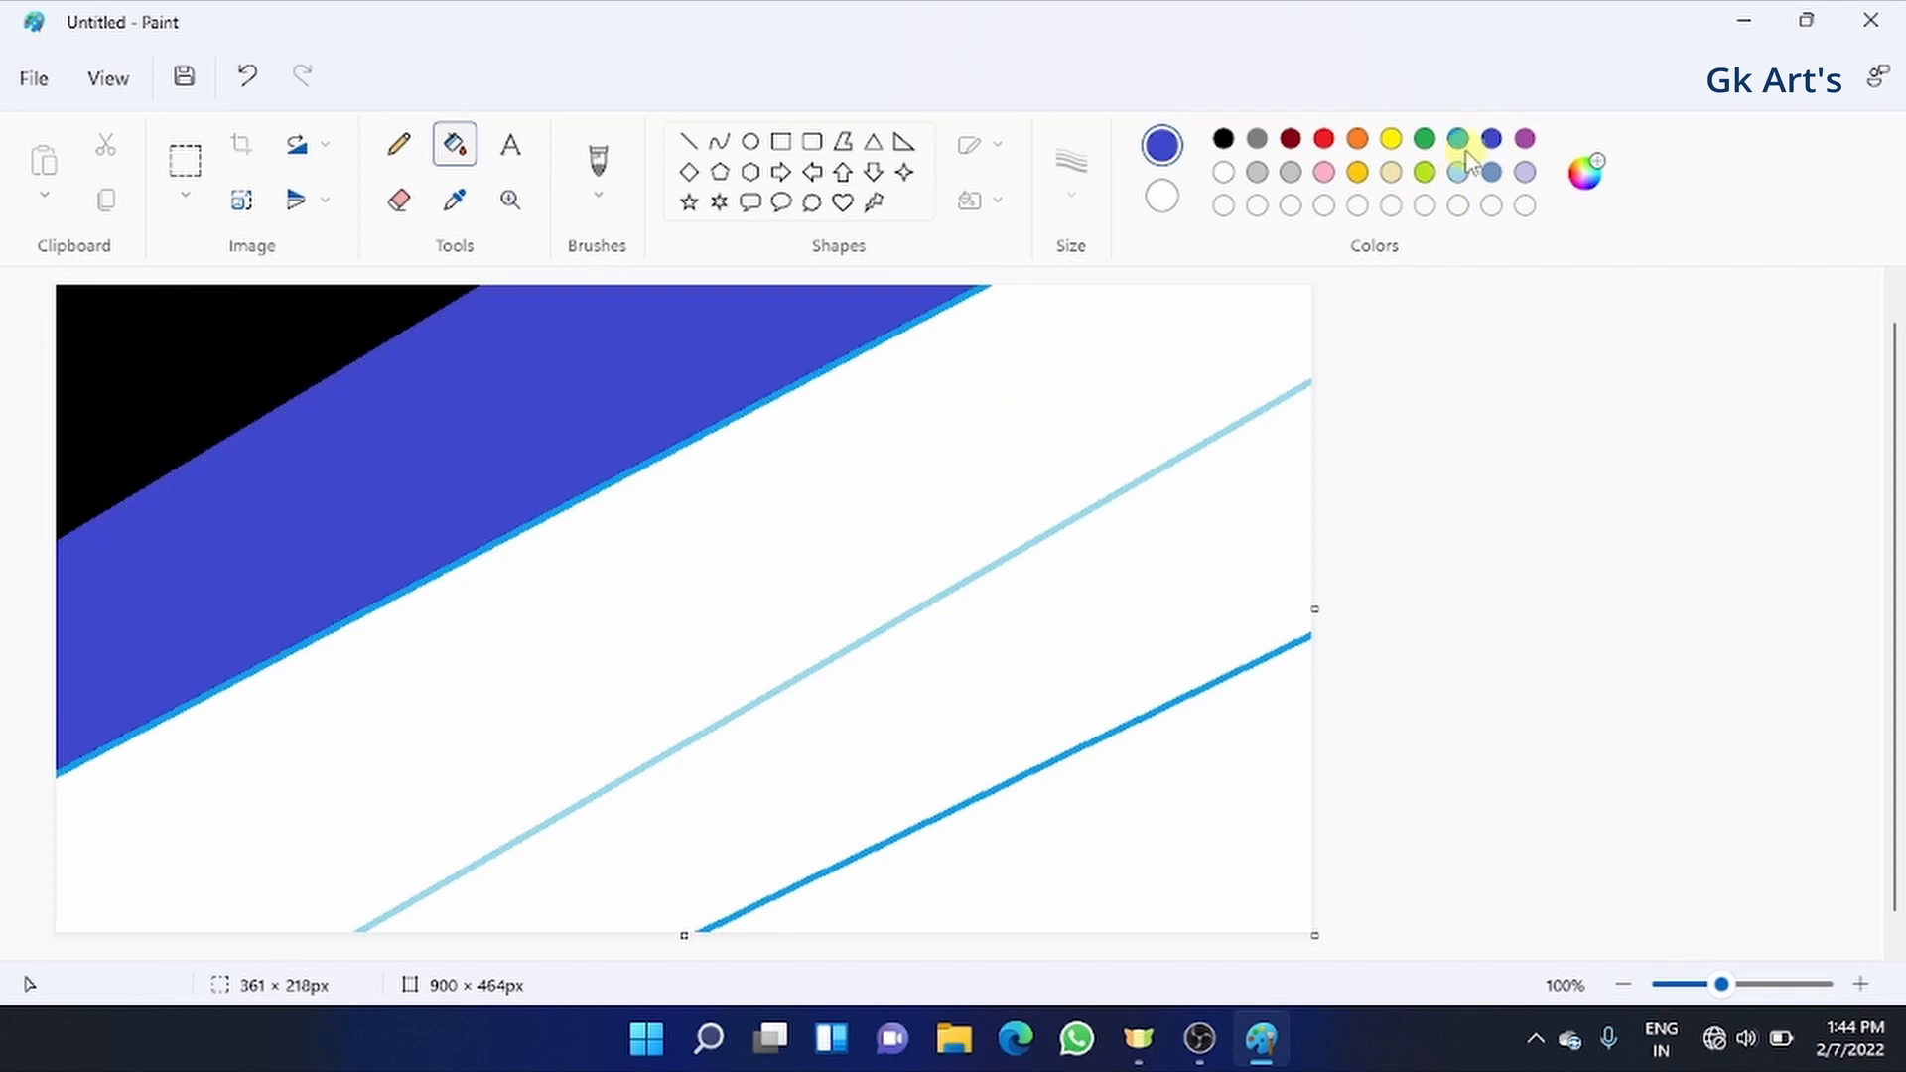
click(1457, 138)
click(1135, 358)
click(1457, 172)
click(1267, 473)
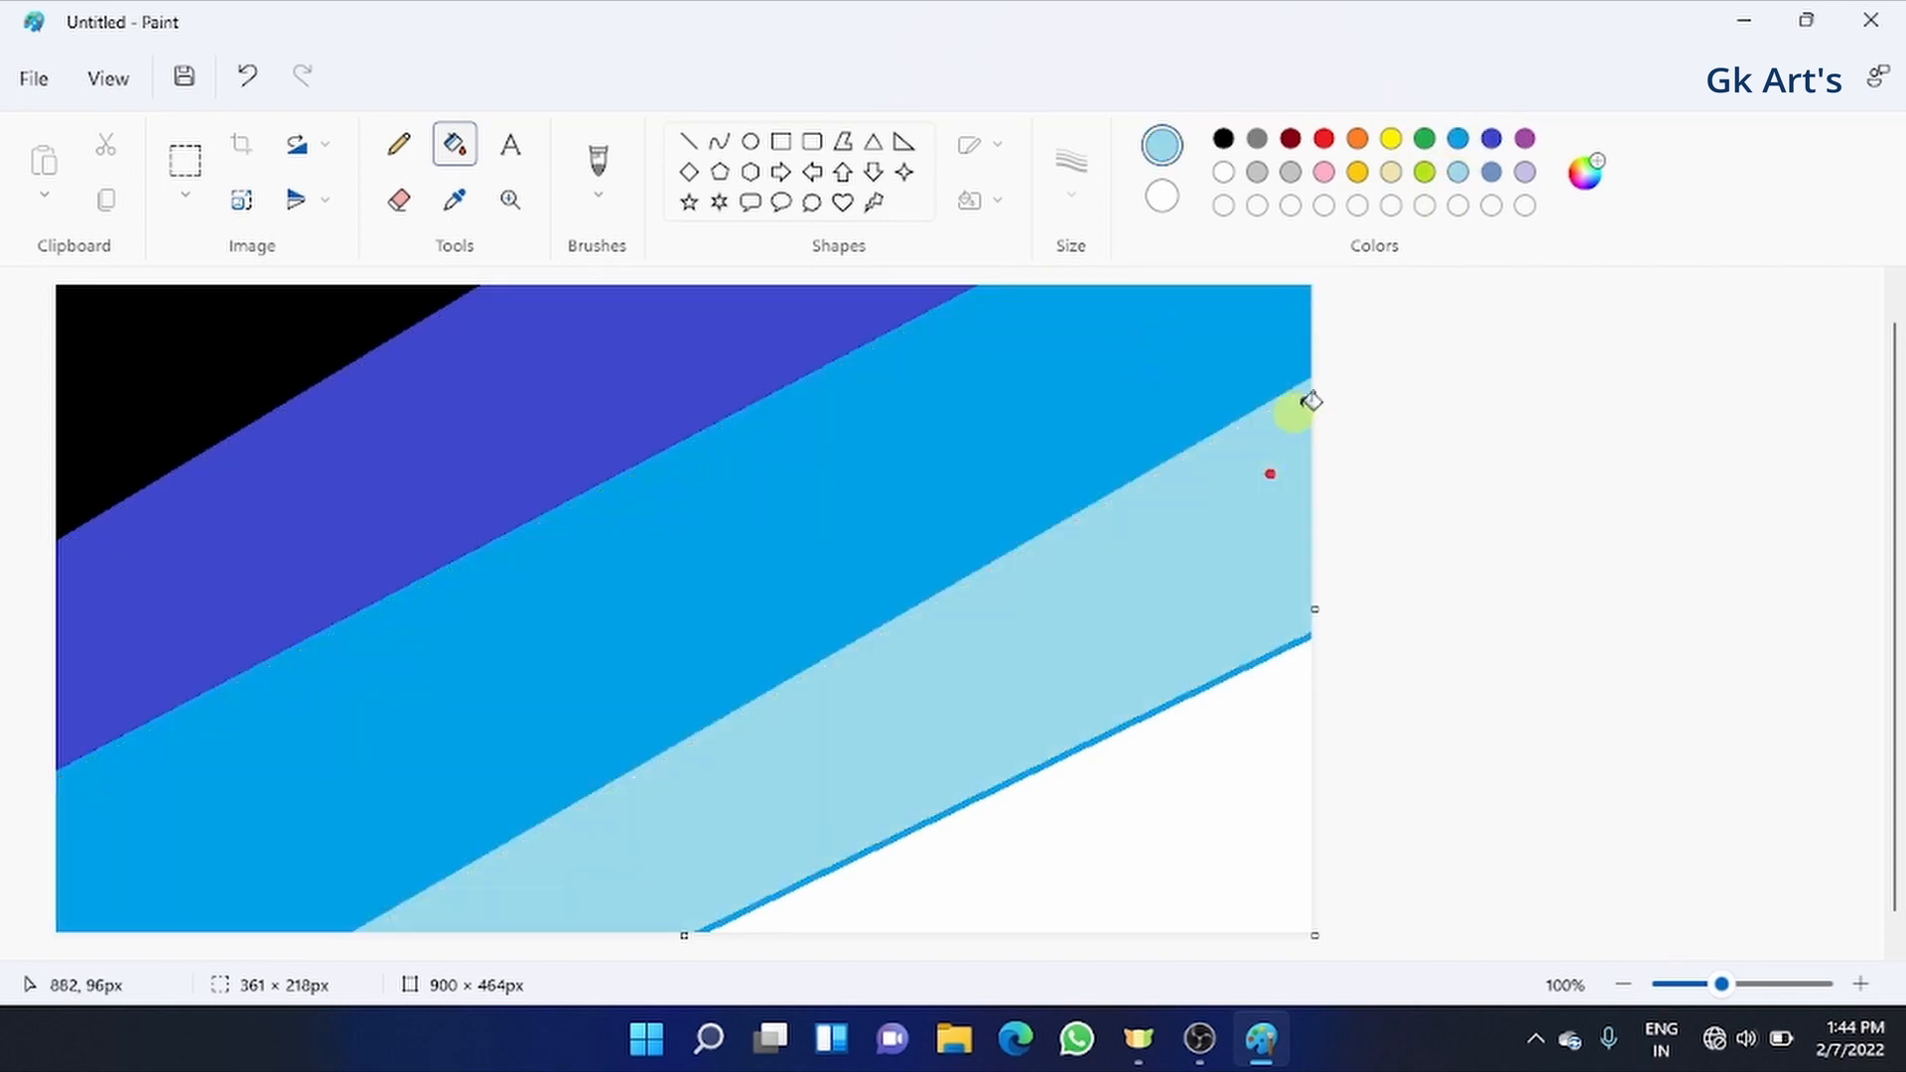
click(1457, 138)
click(1247, 747)
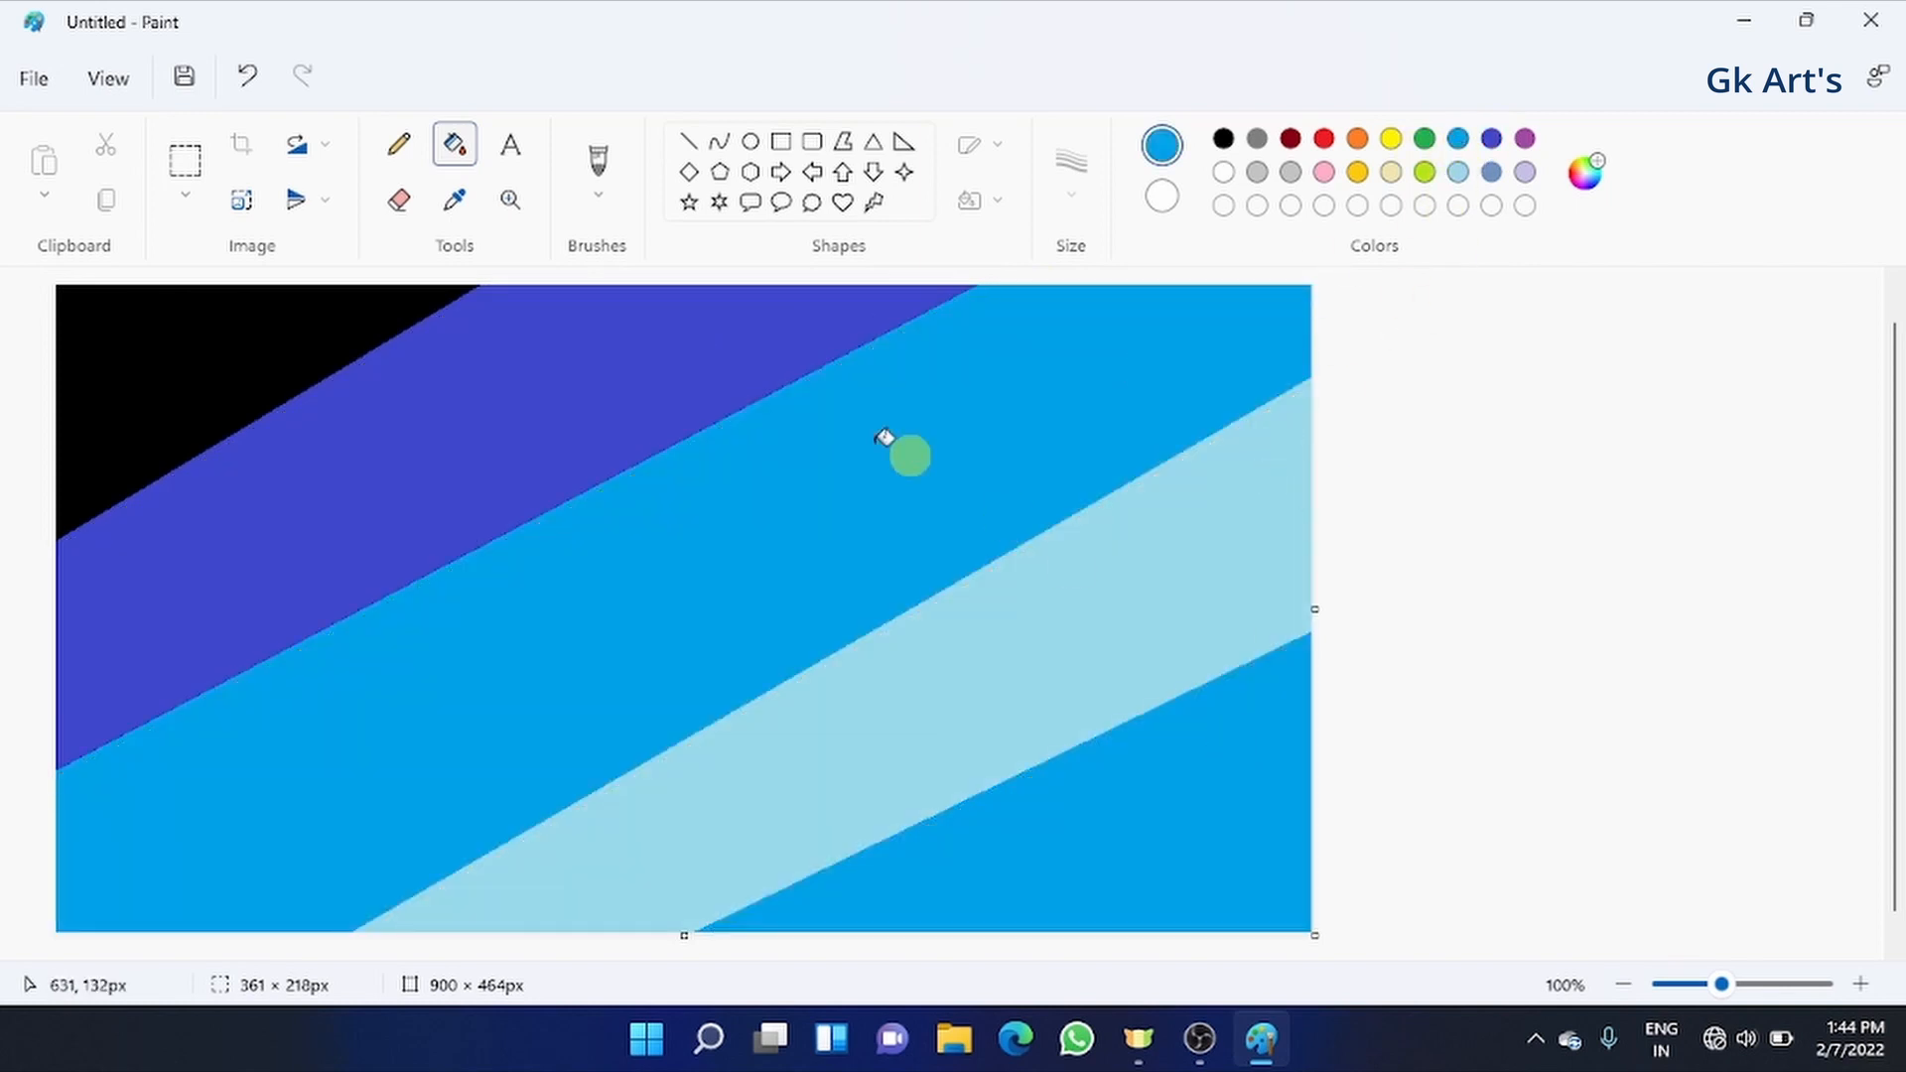
- Resize the image to 1 px wide and stretch it back to 900 px to blend the bands into a vertical gradient
click(241, 200)
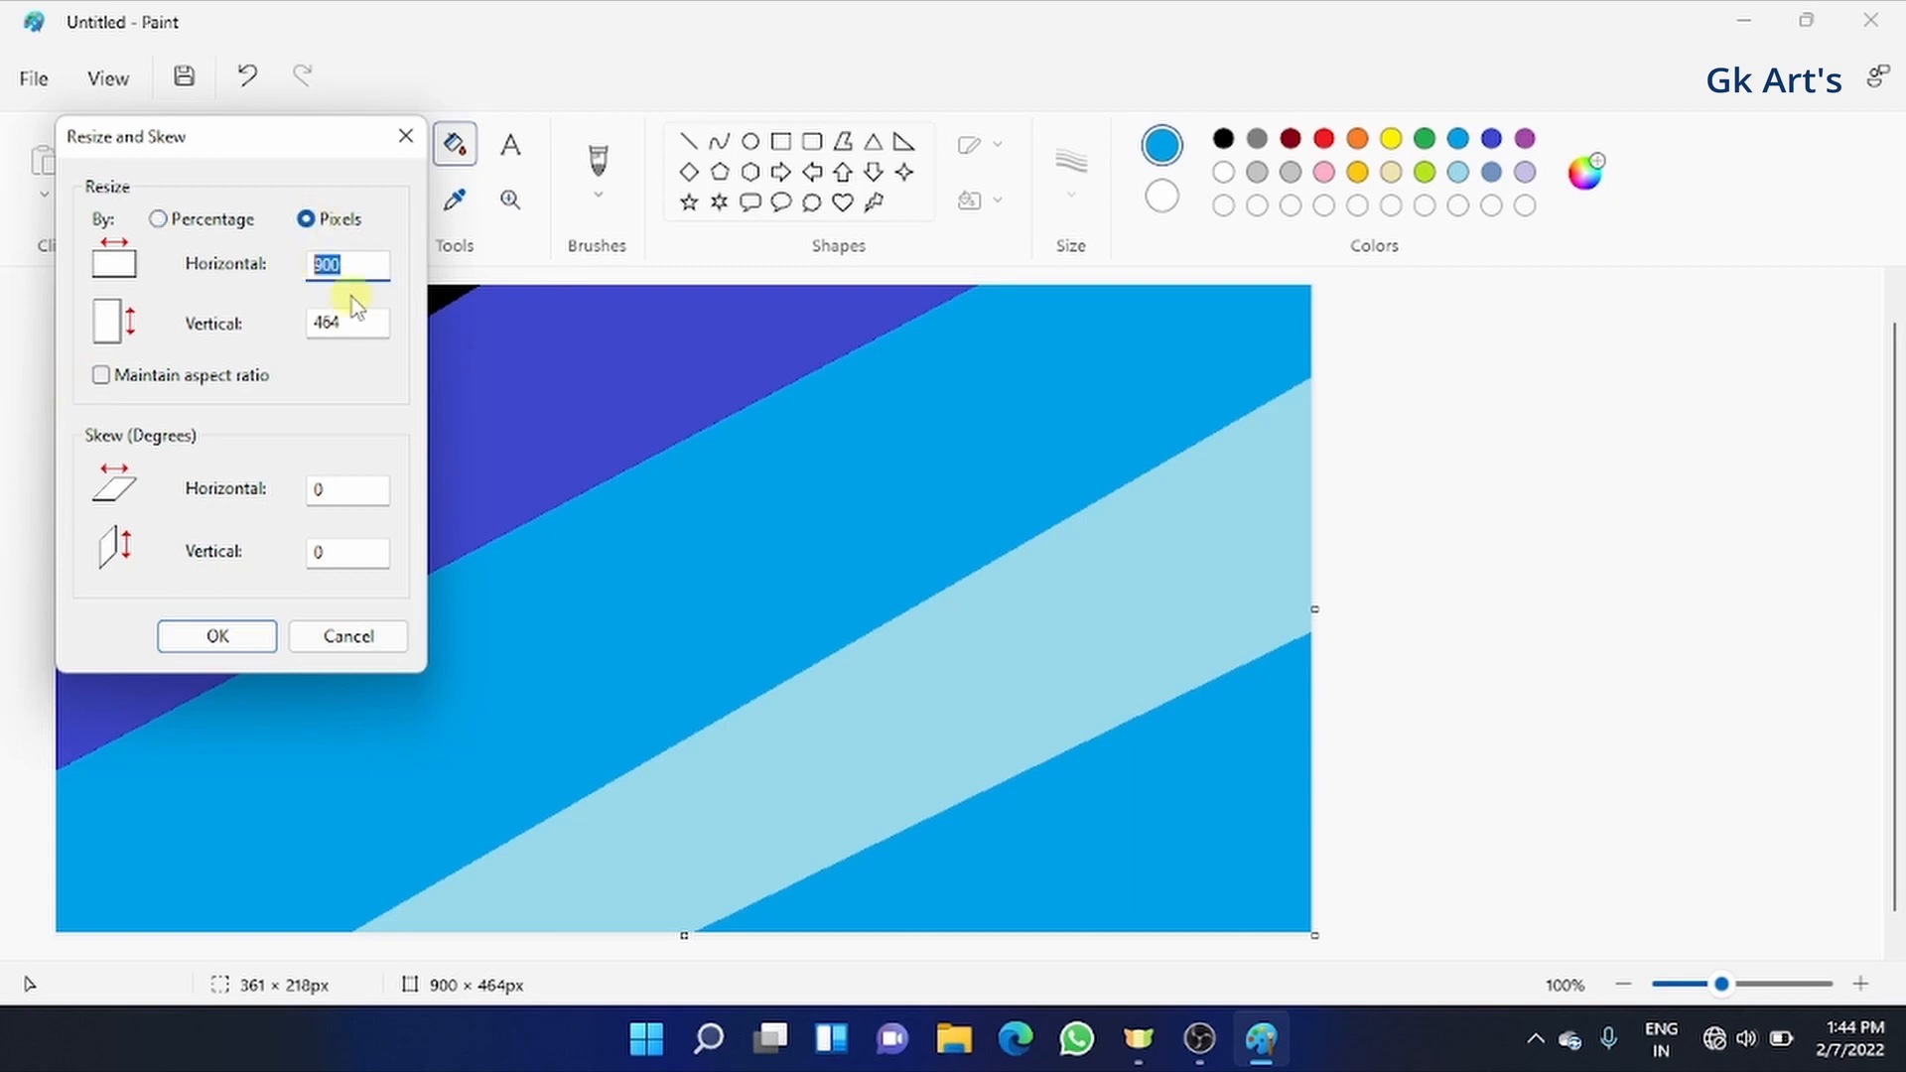
click(216, 636)
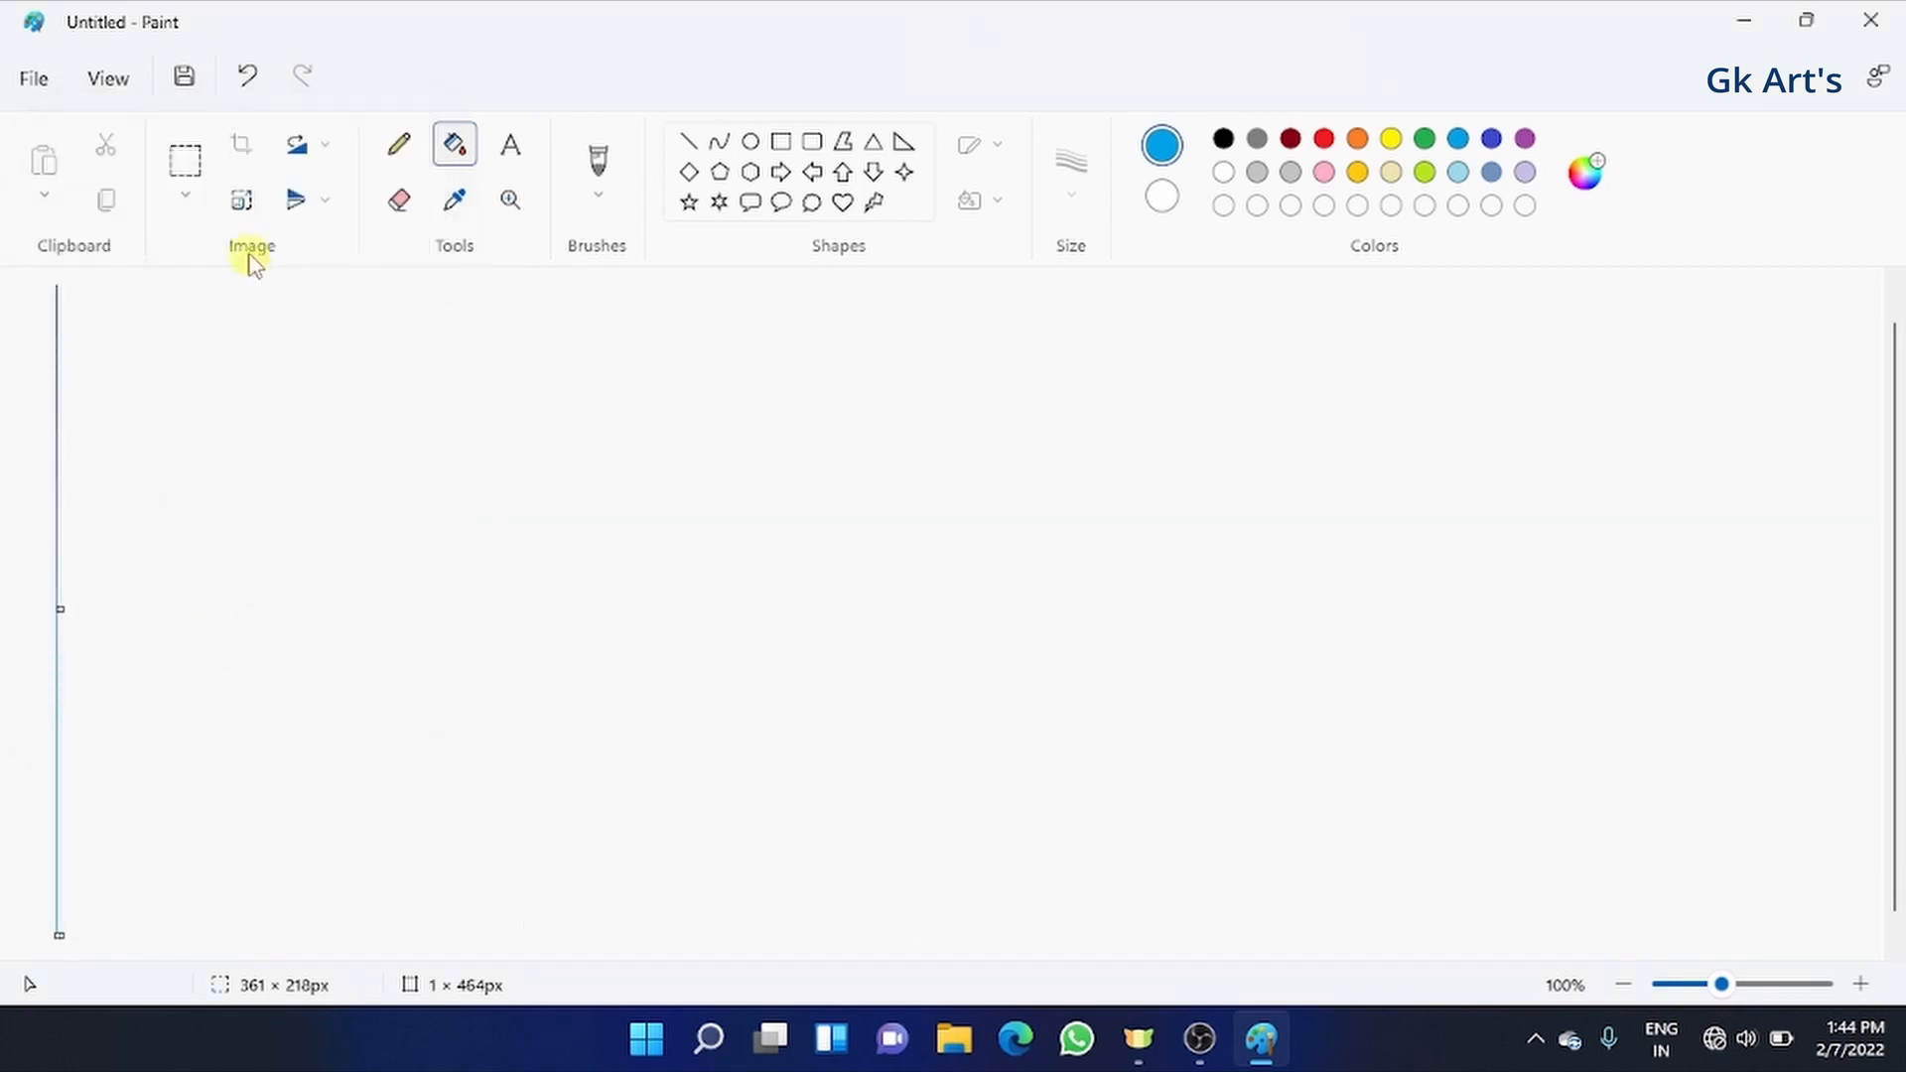
key(ctrl+w)
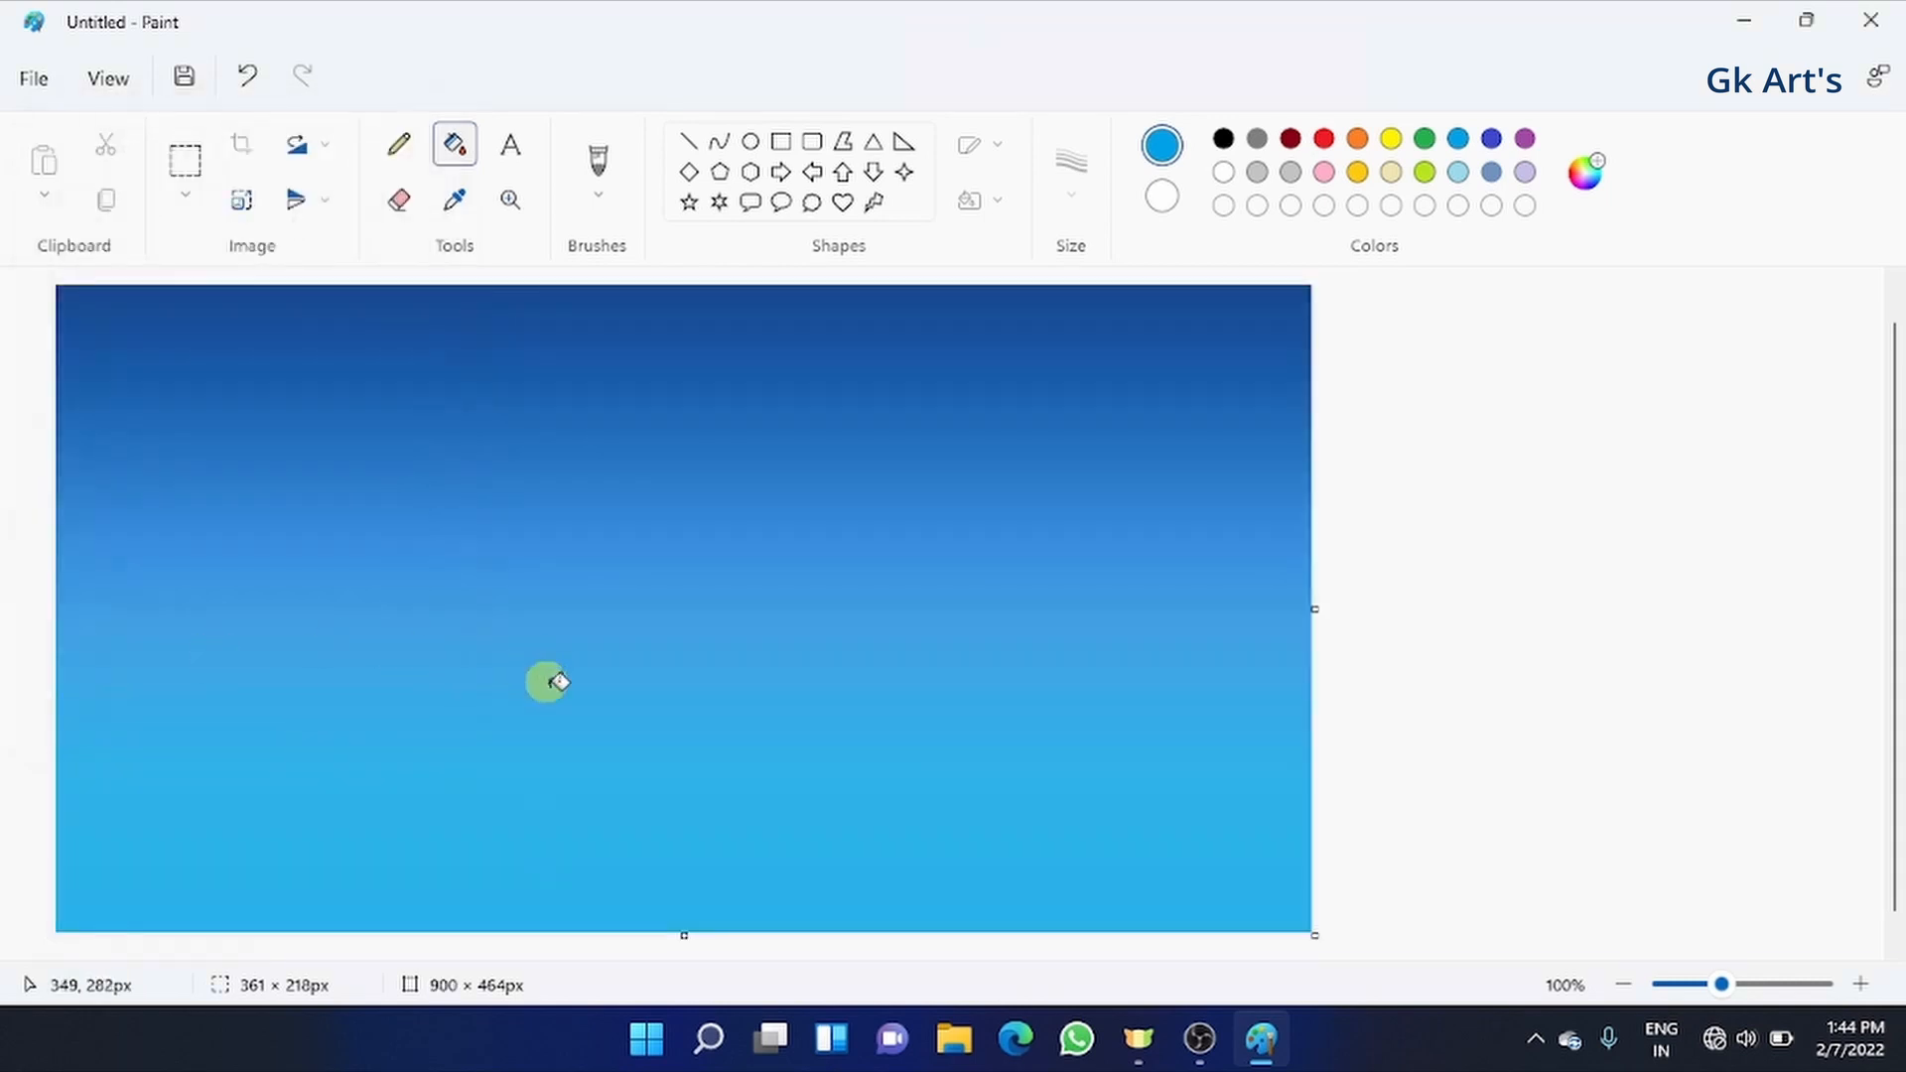
- Dot small white stars all over the blue gradient sky with a thin brush, placing them most densely in the upper part
click(598, 163)
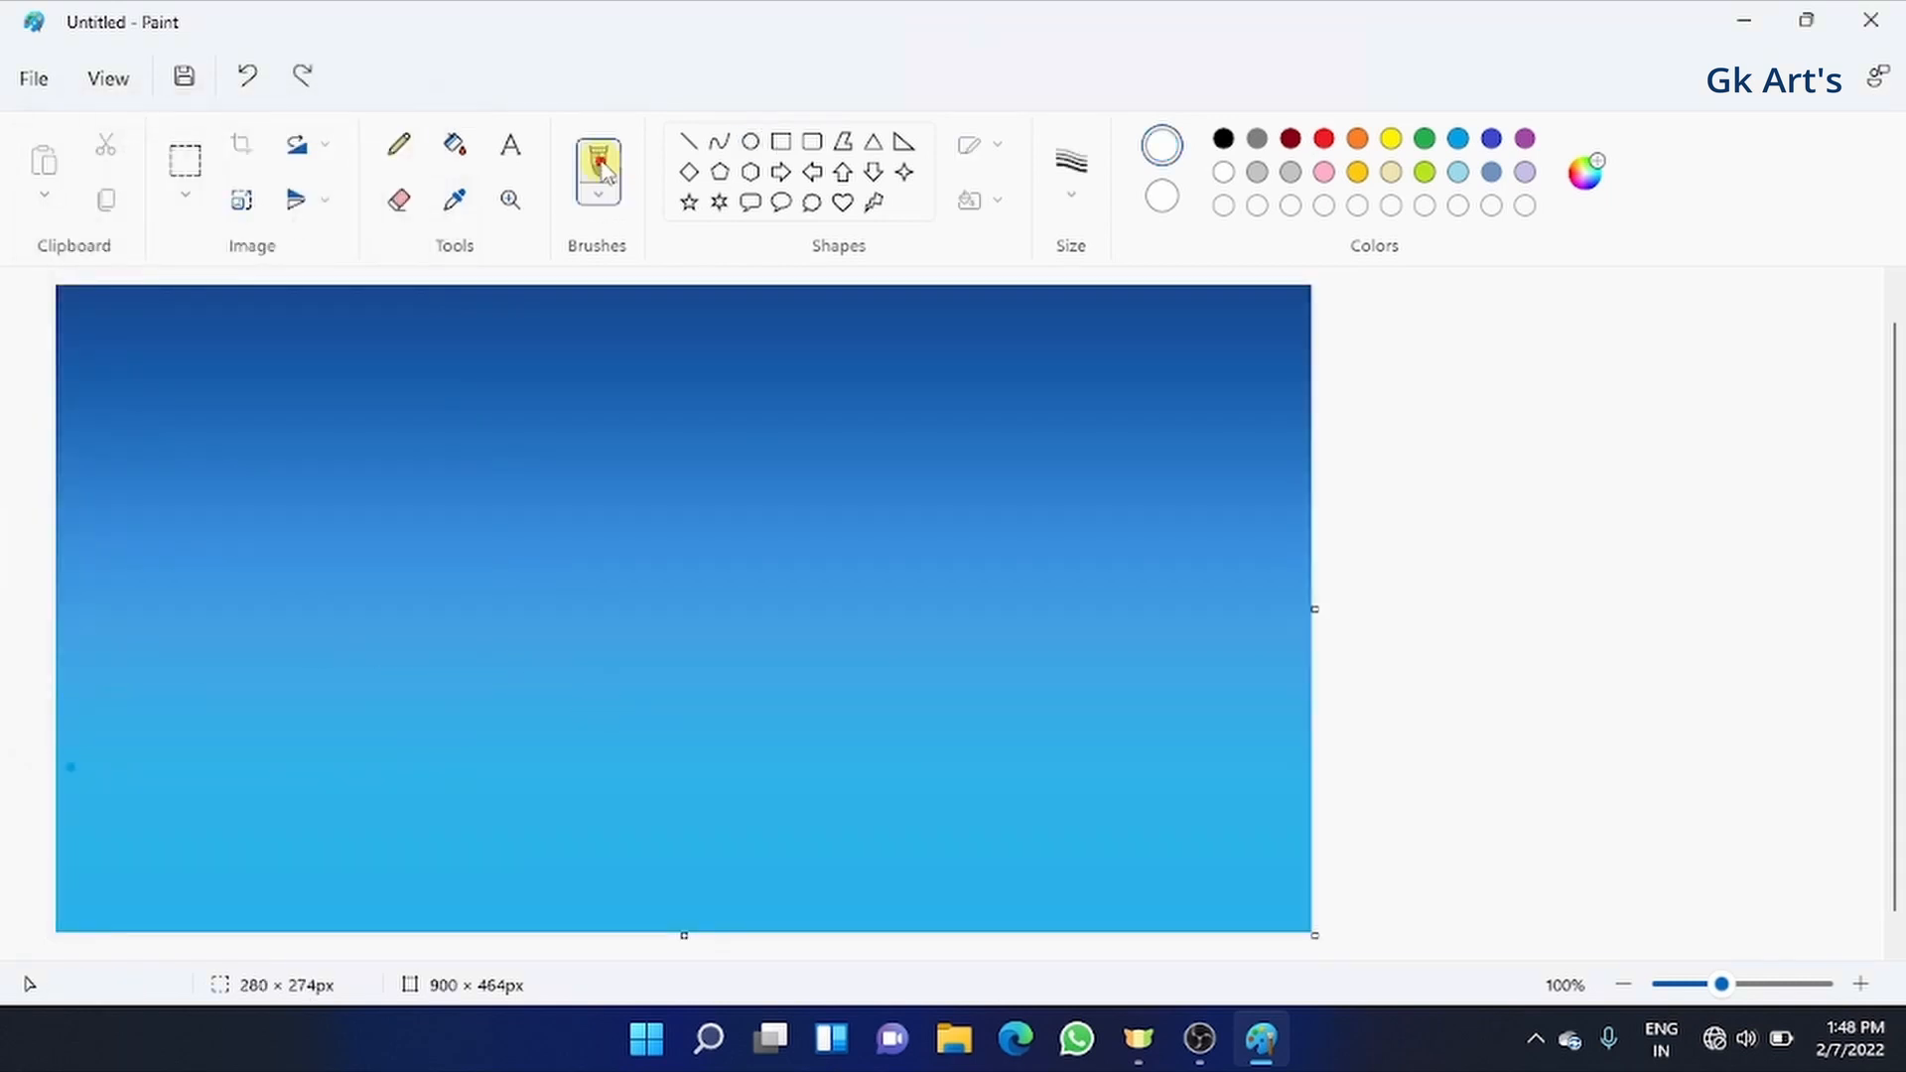
click(1071, 164)
click(1055, 235)
click(840, 325)
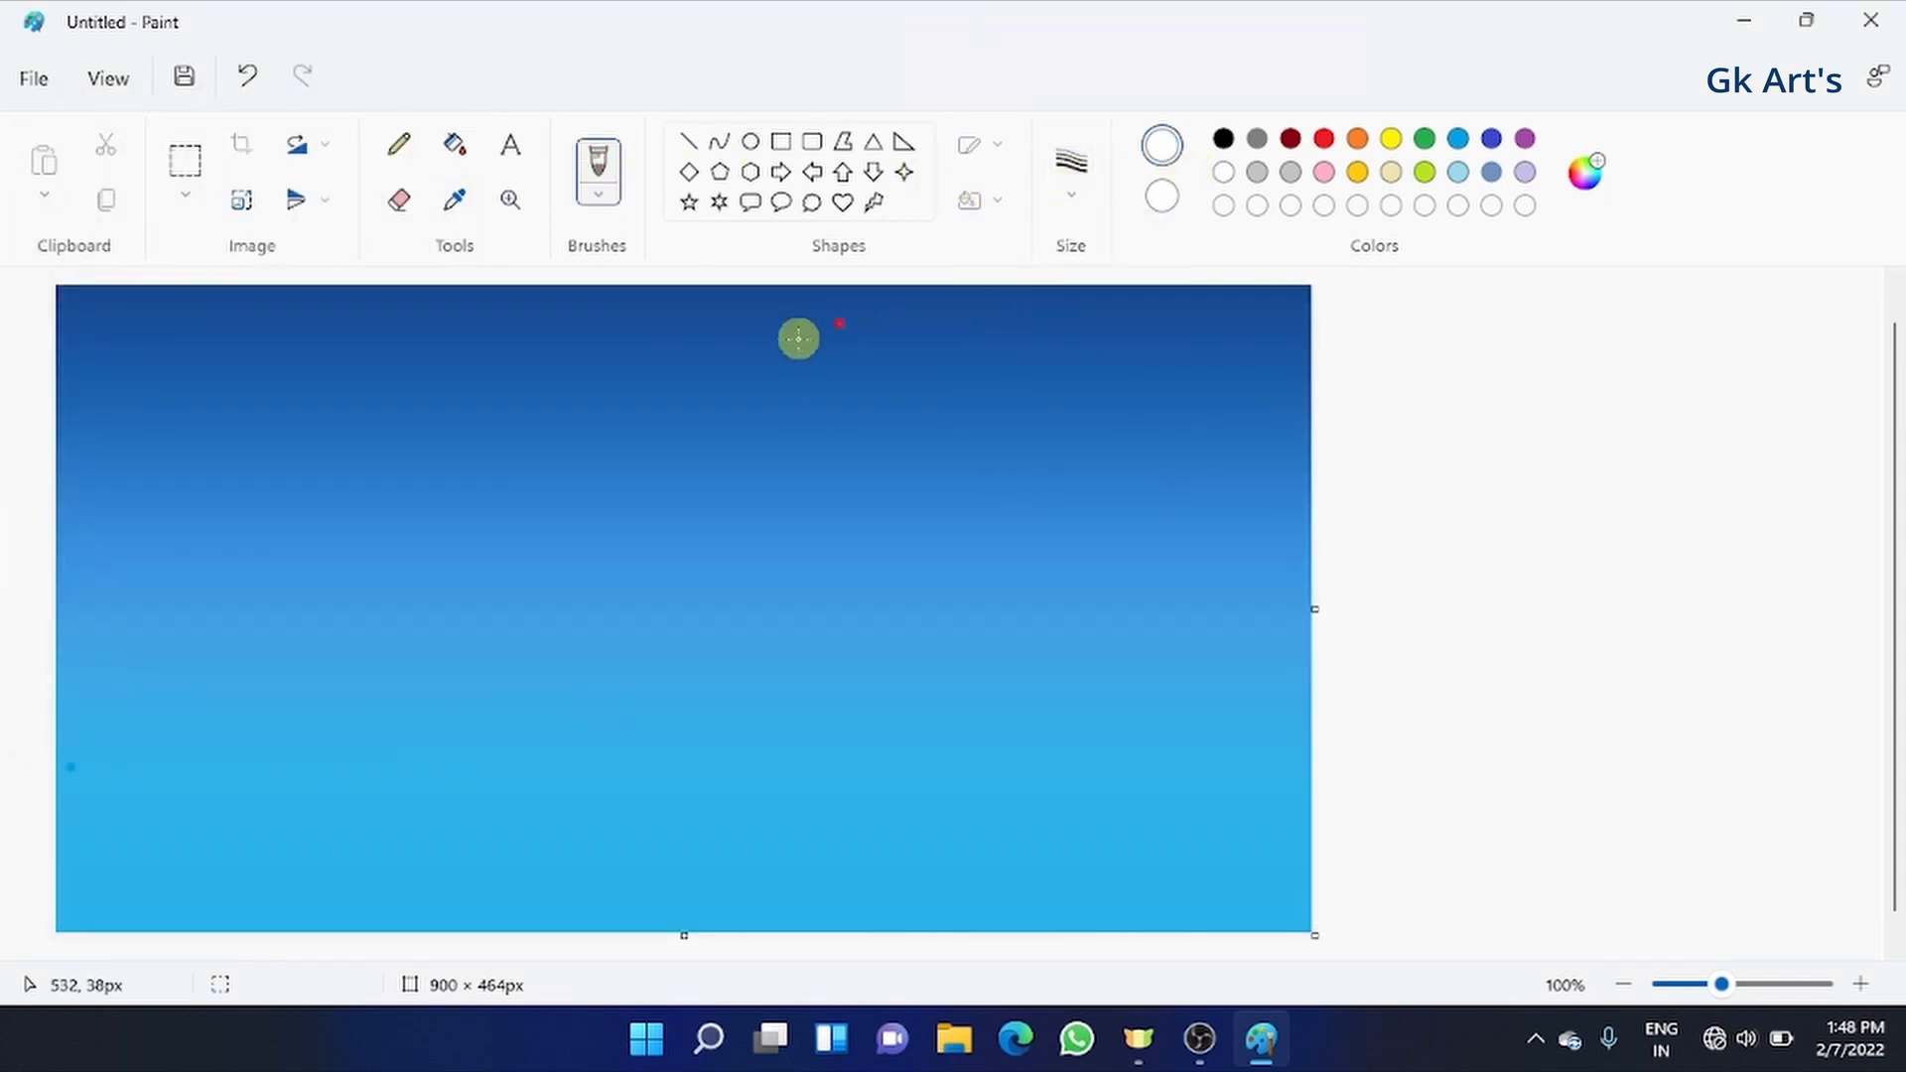
click(777, 336)
click(691, 314)
click(623, 346)
click(486, 326)
click(549, 329)
click(644, 371)
click(771, 402)
click(947, 373)
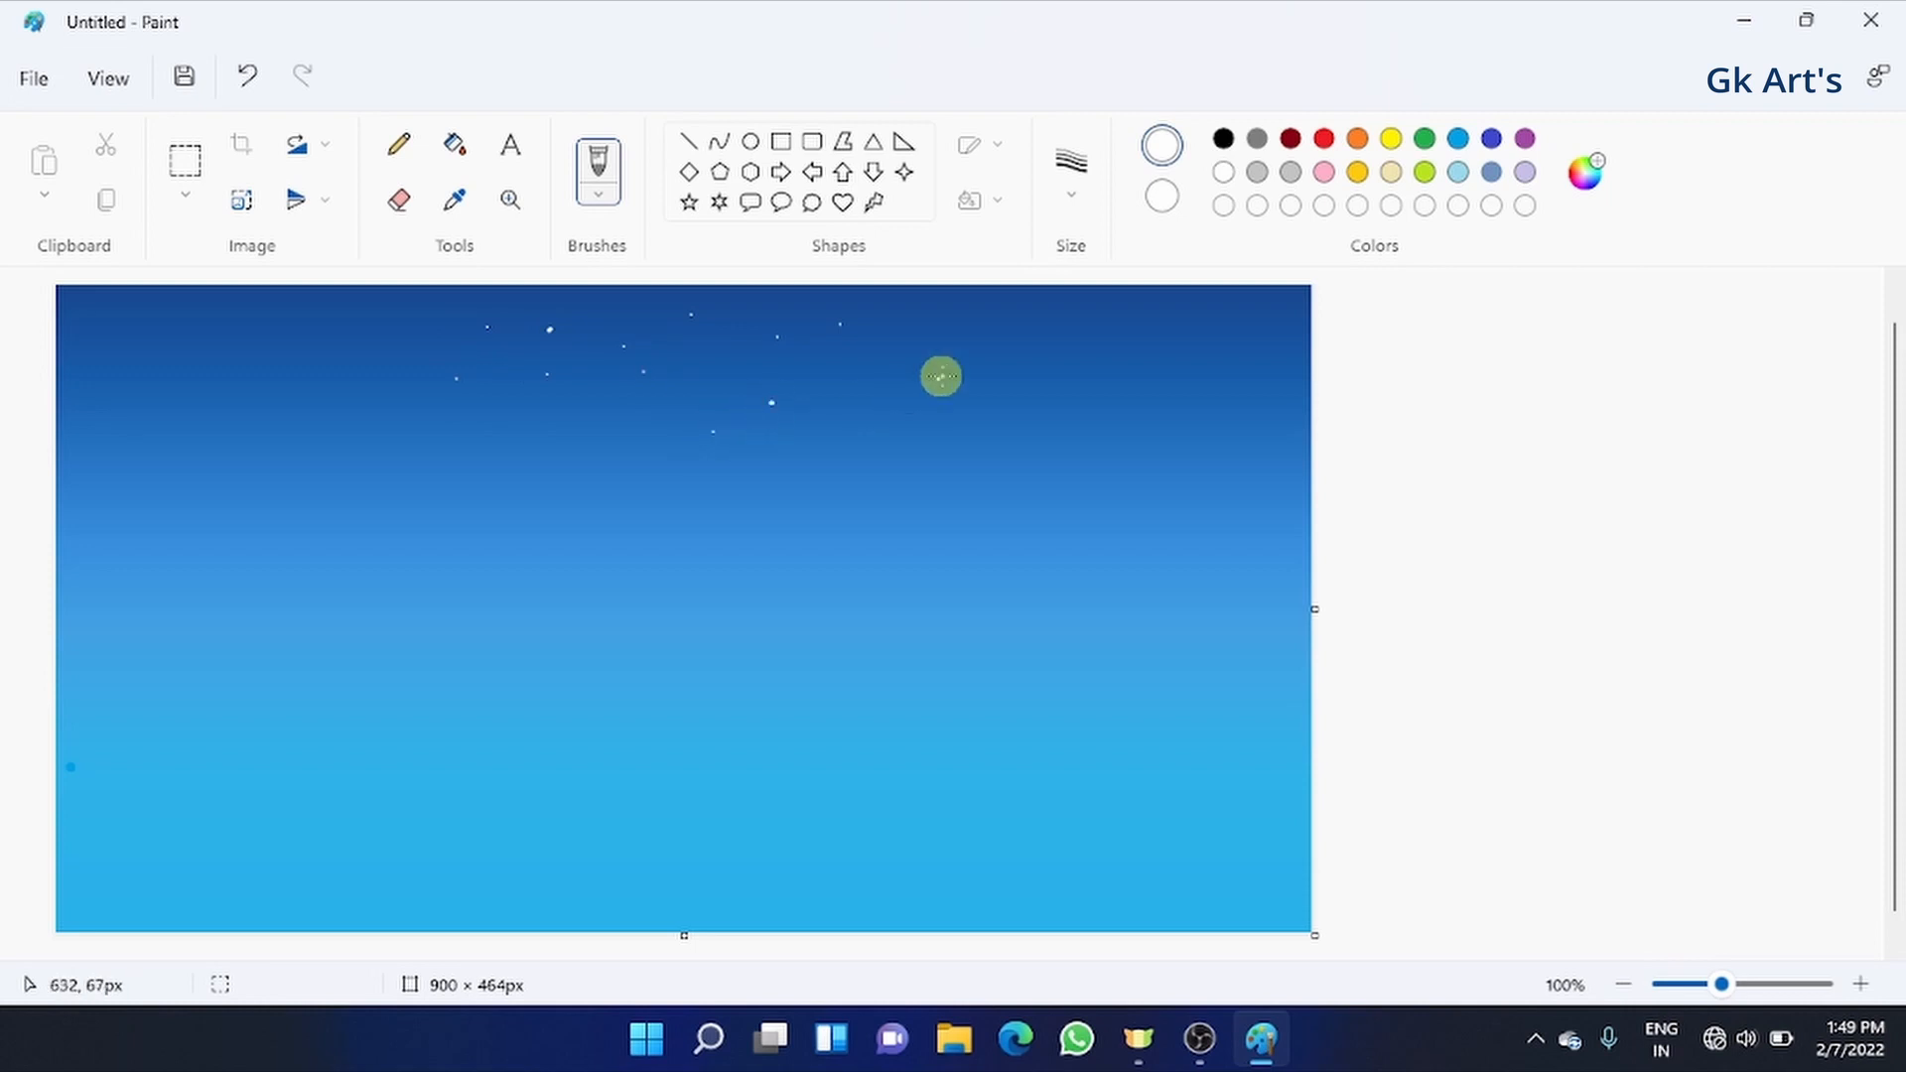
click(1045, 344)
click(1022, 468)
click(925, 484)
click(884, 436)
click(655, 517)
click(506, 470)
click(405, 409)
click(145, 360)
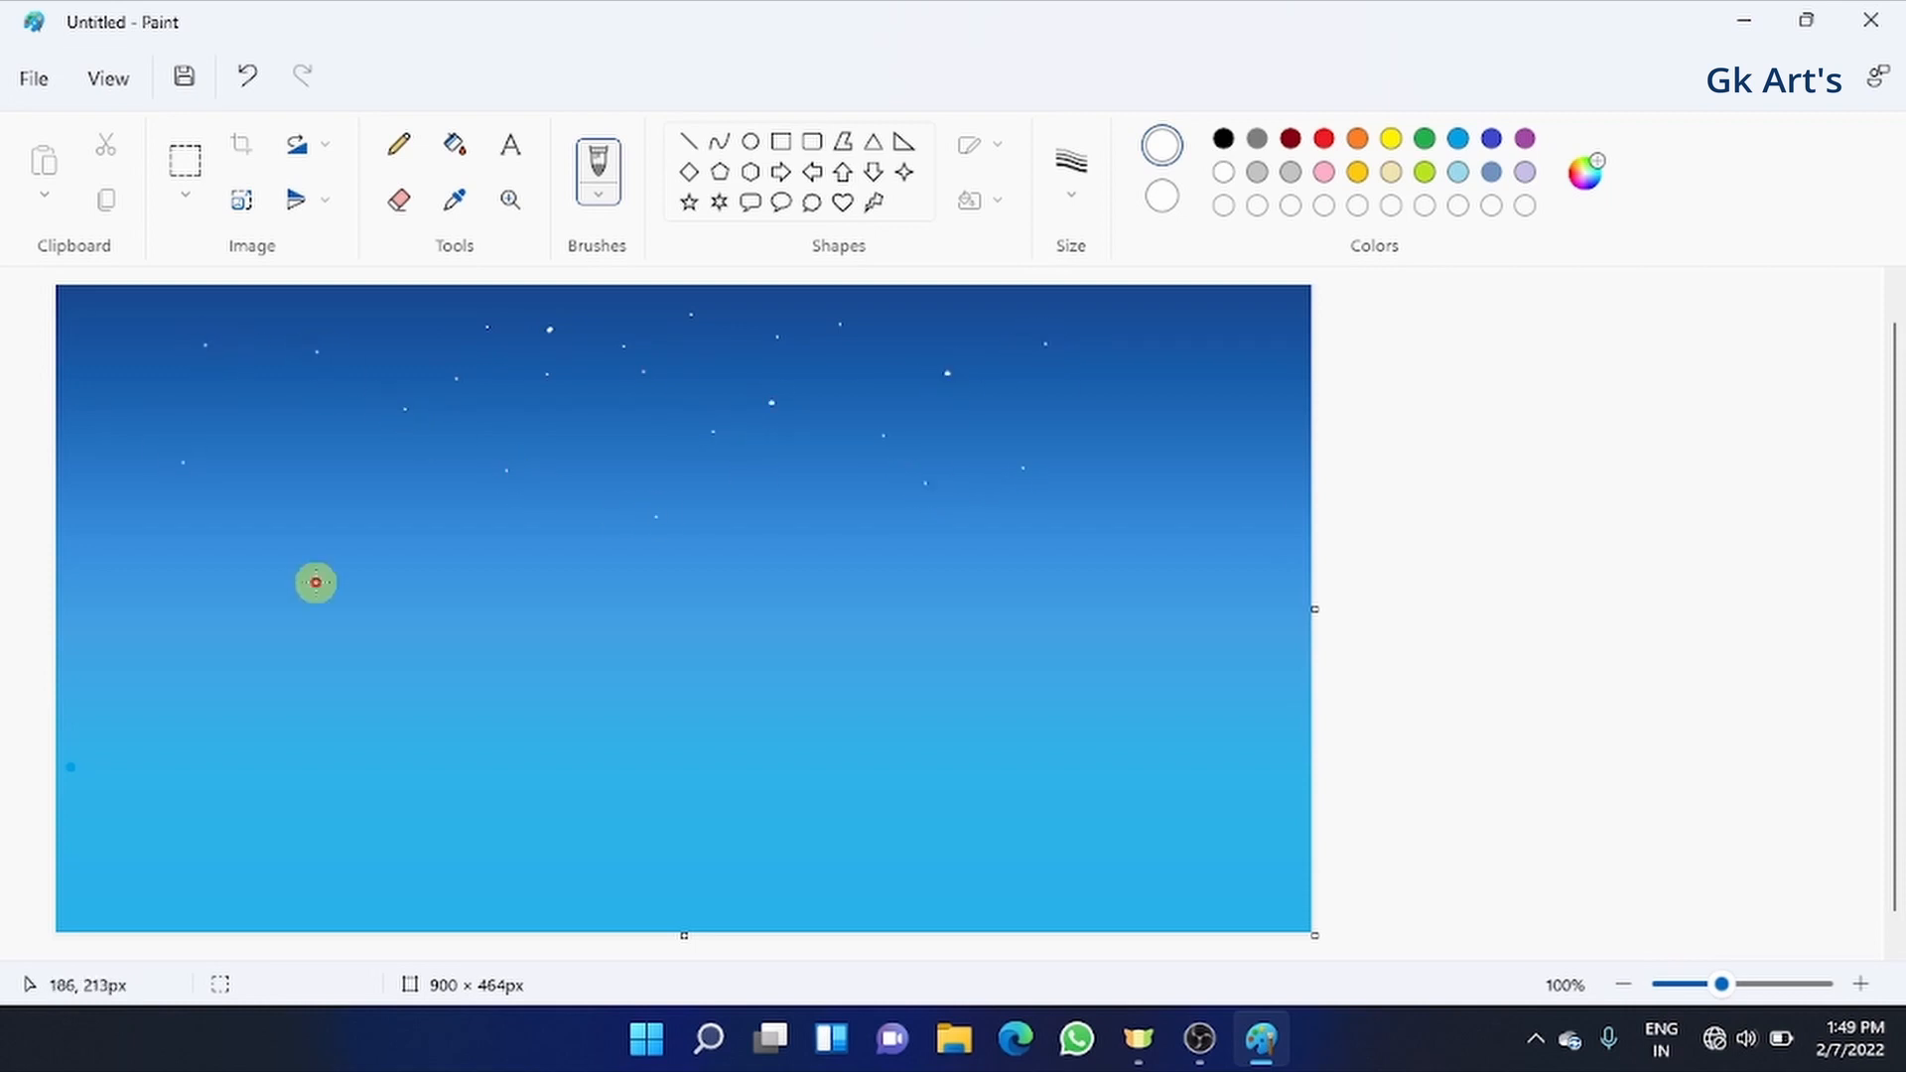
click(1053, 641)
click(1105, 586)
click(1183, 488)
click(1157, 335)
click(1223, 419)
click(1232, 633)
click(1145, 729)
click(1069, 729)
click(949, 650)
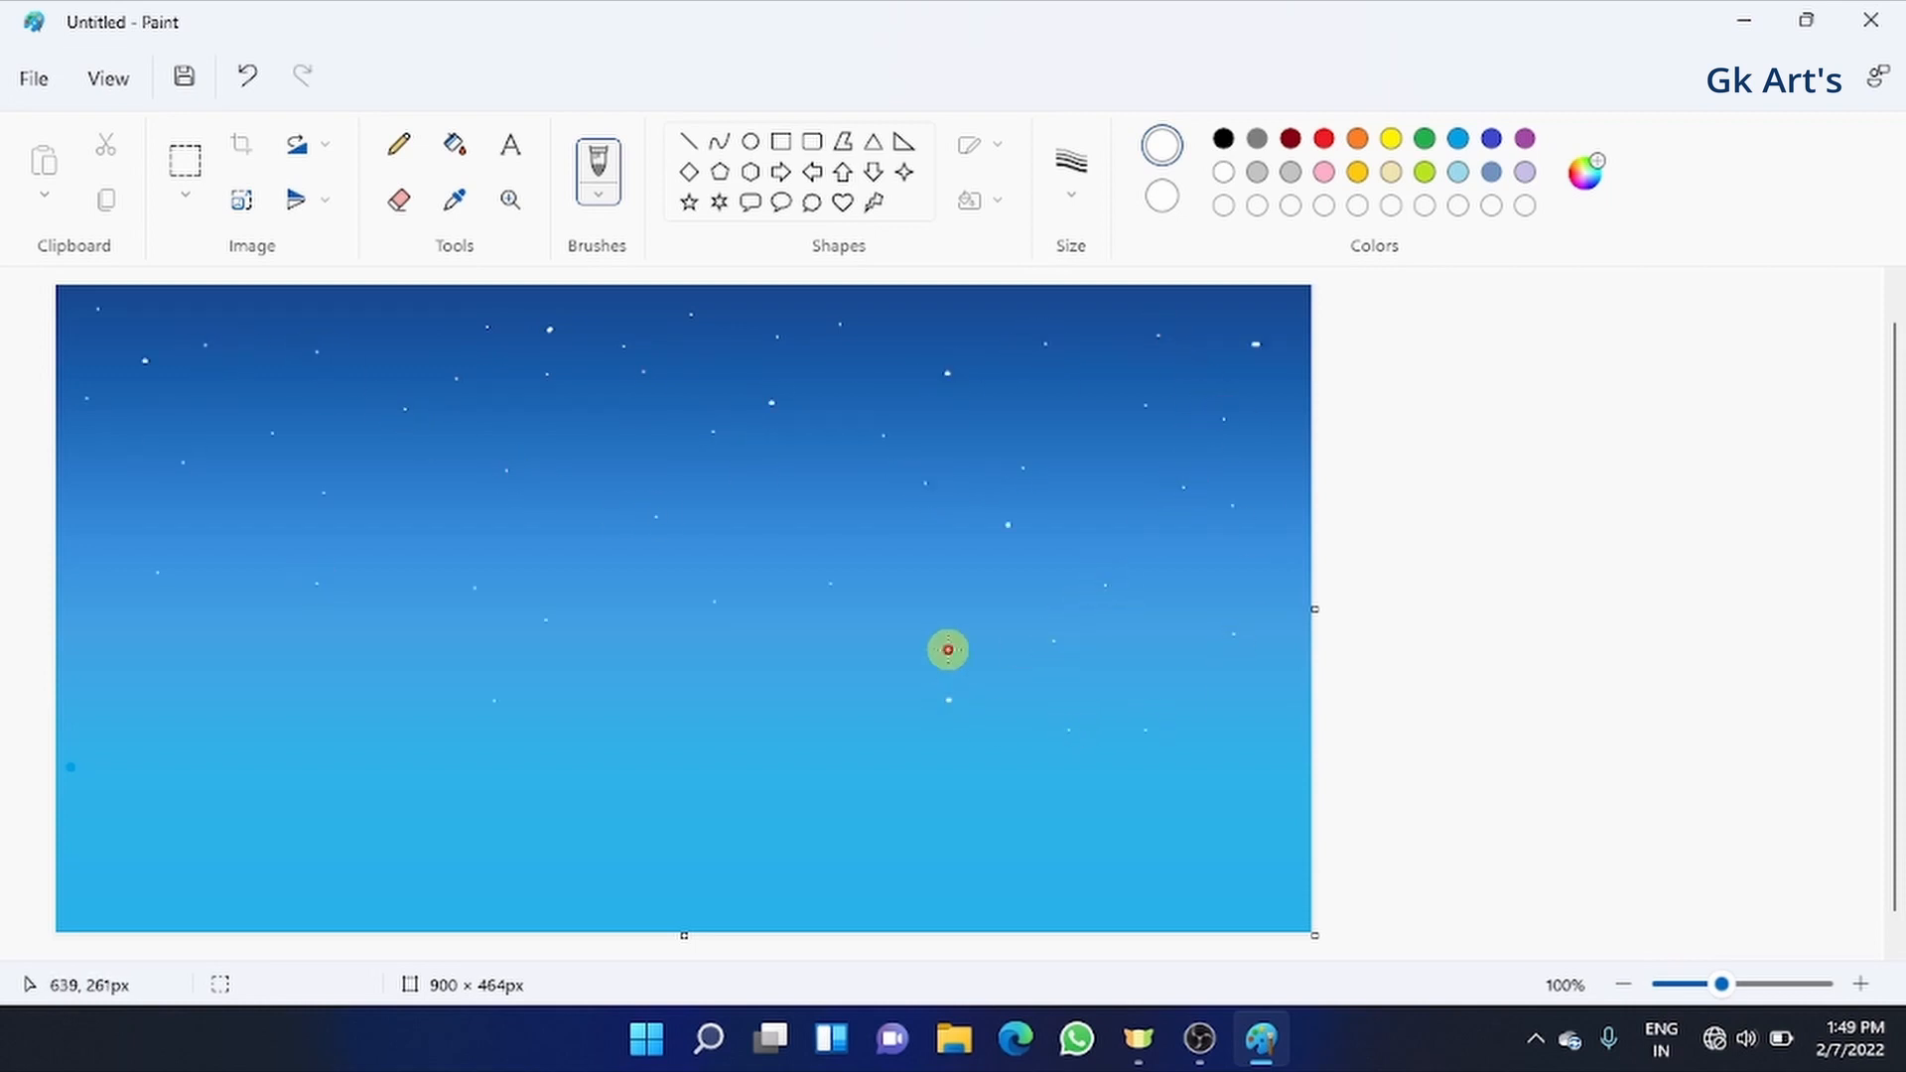
click(824, 725)
click(1000, 867)
click(1122, 824)
click(1208, 755)
click(877, 389)
click(623, 409)
click(564, 484)
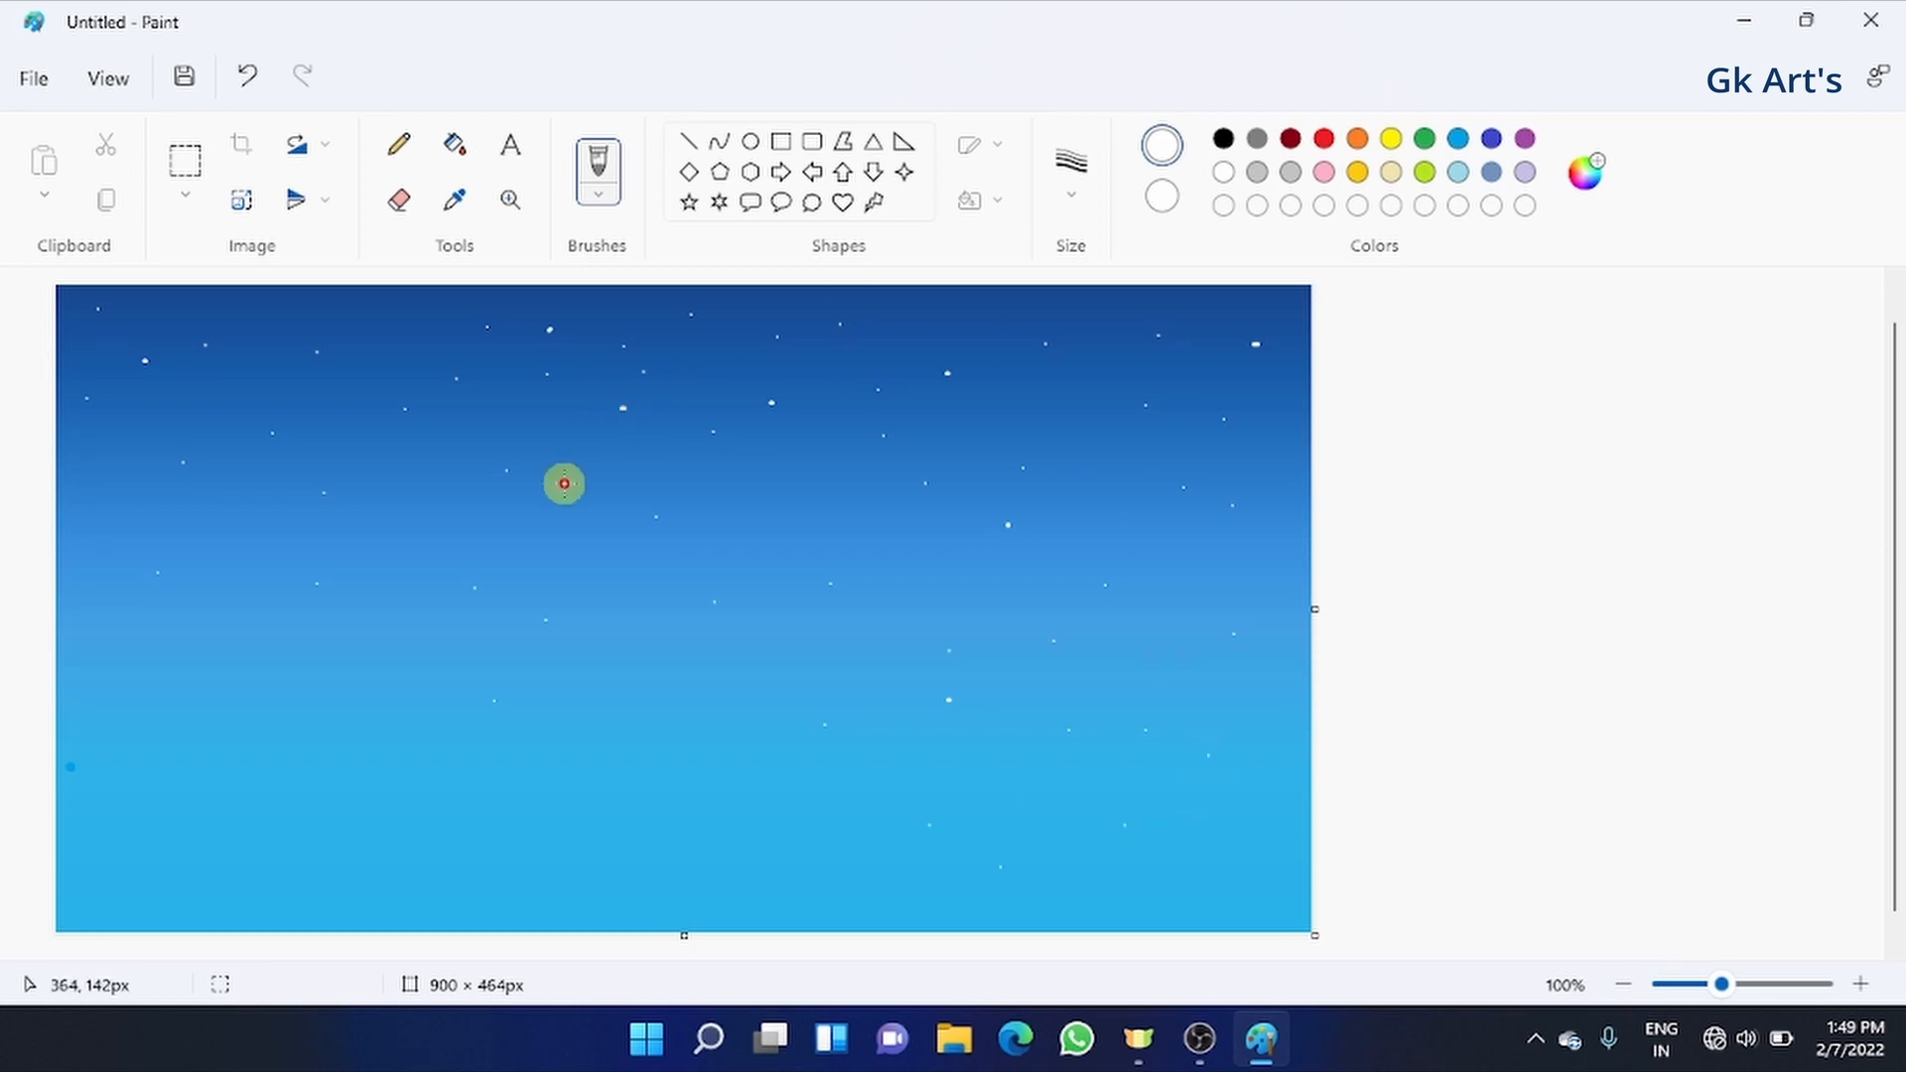
click(463, 455)
click(400, 371)
click(393, 308)
click(214, 390)
click(341, 438)
click(260, 497)
click(134, 487)
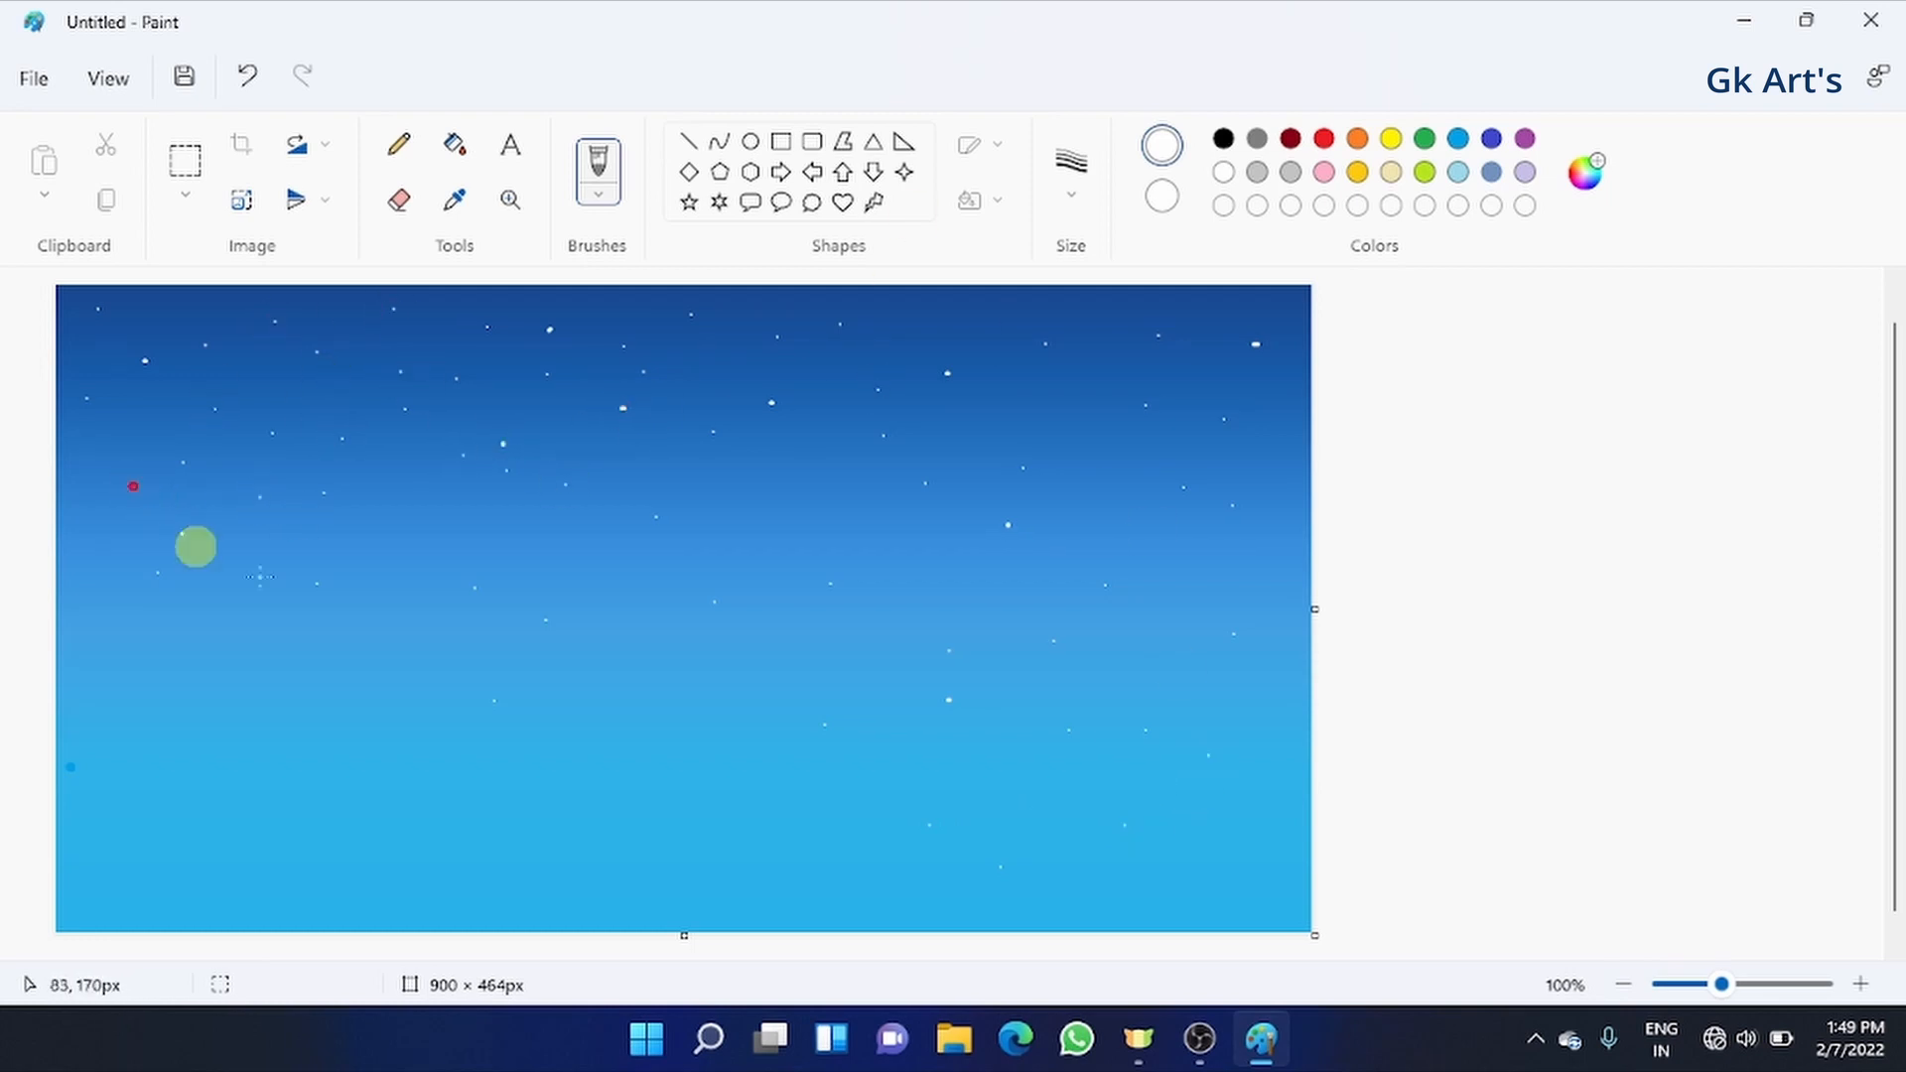
click(434, 524)
click(646, 469)
click(772, 451)
click(845, 384)
click(998, 425)
click(949, 312)
click(1046, 457)
click(771, 664)
click(734, 630)
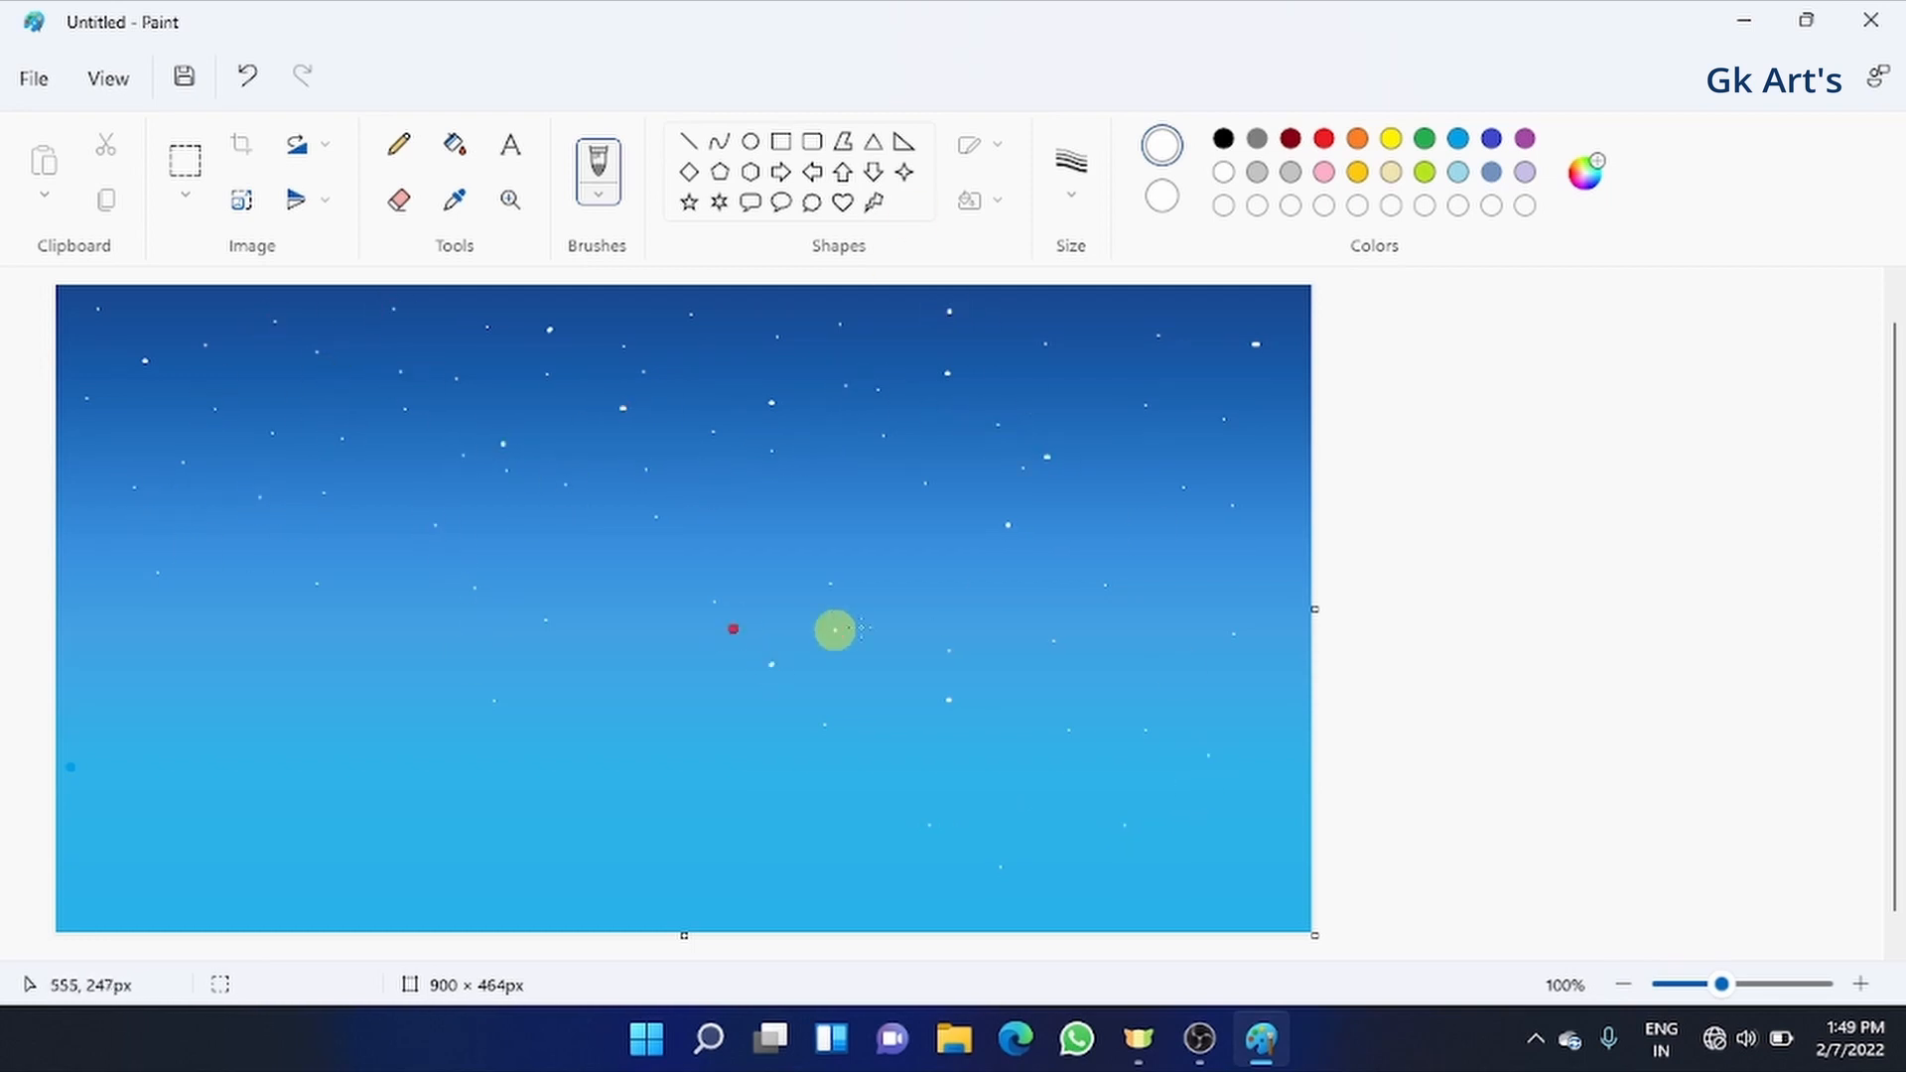
click(985, 602)
click(1100, 545)
- Draw solid white four-point stars, about 12 px across, scattered among the dots in the sky
click(904, 171)
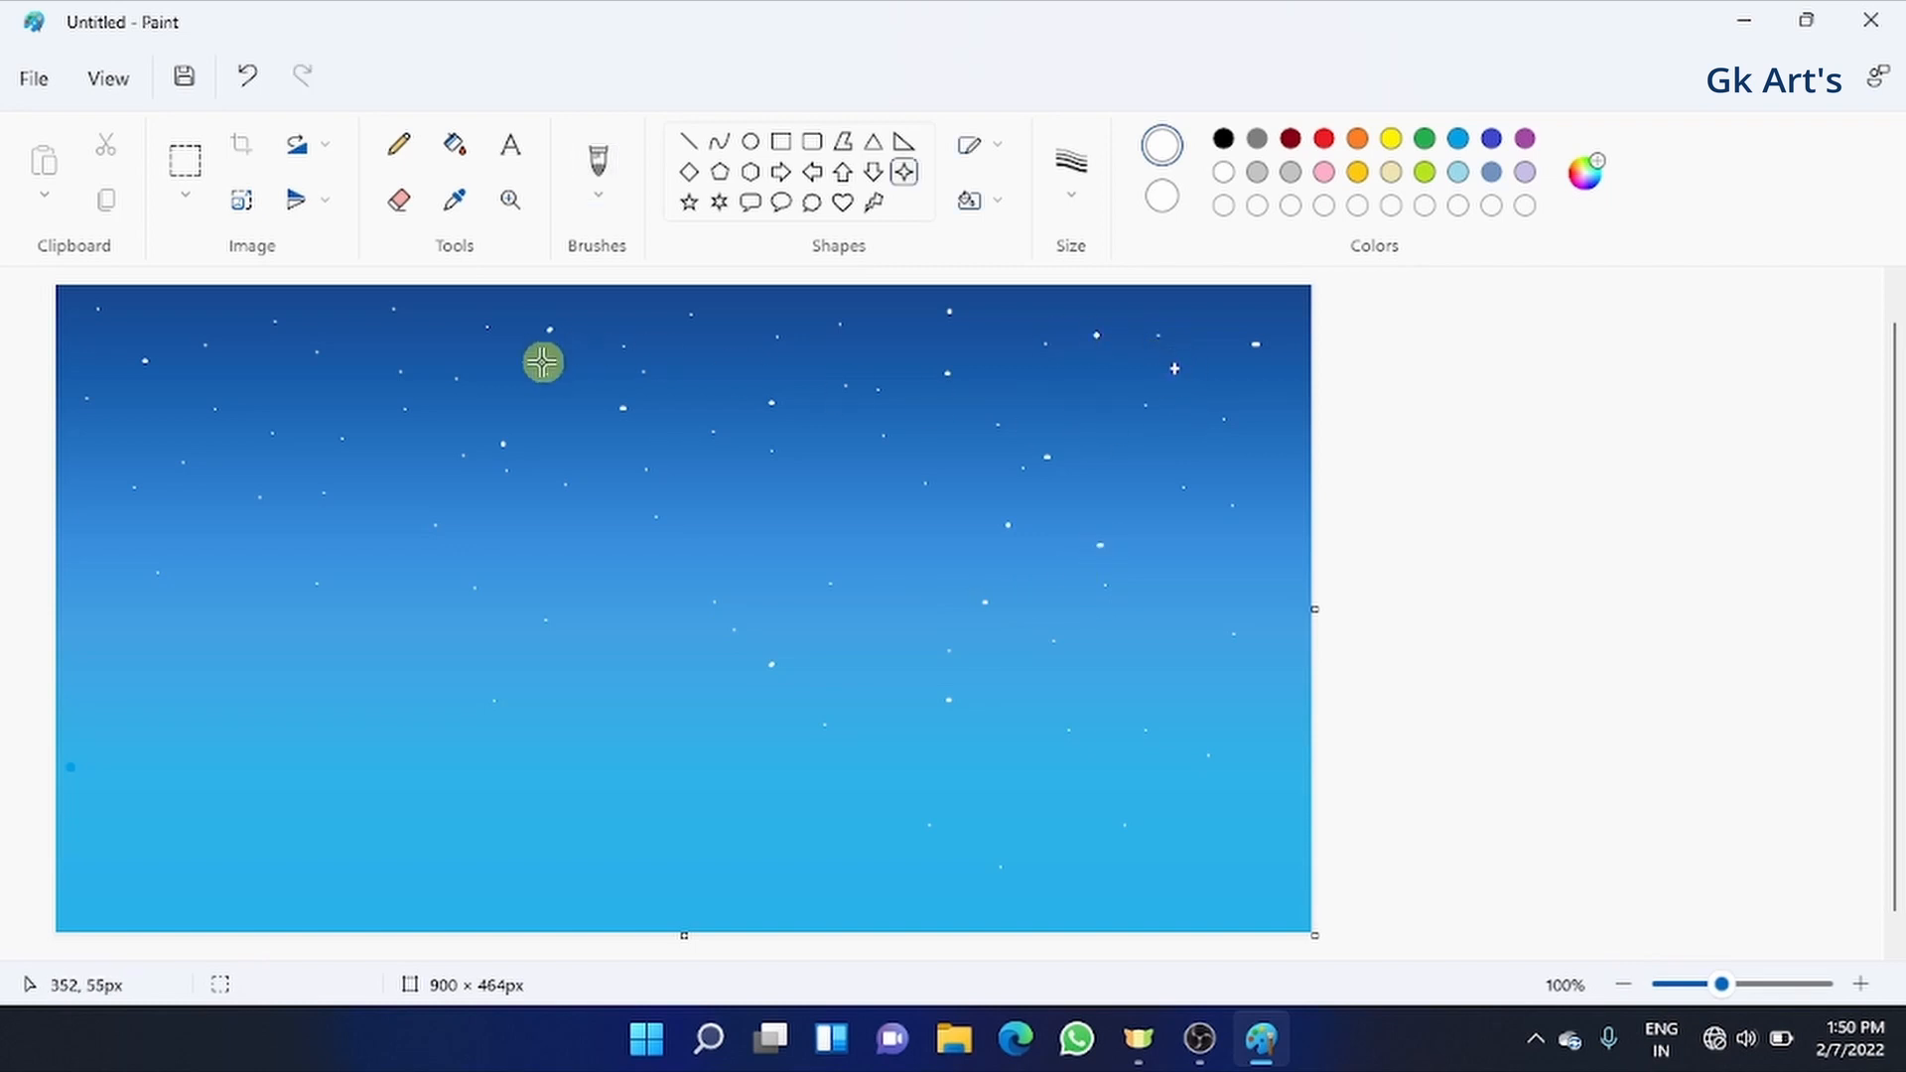
drag(293, 325, 301, 333)
drag(621, 515, 639, 529)
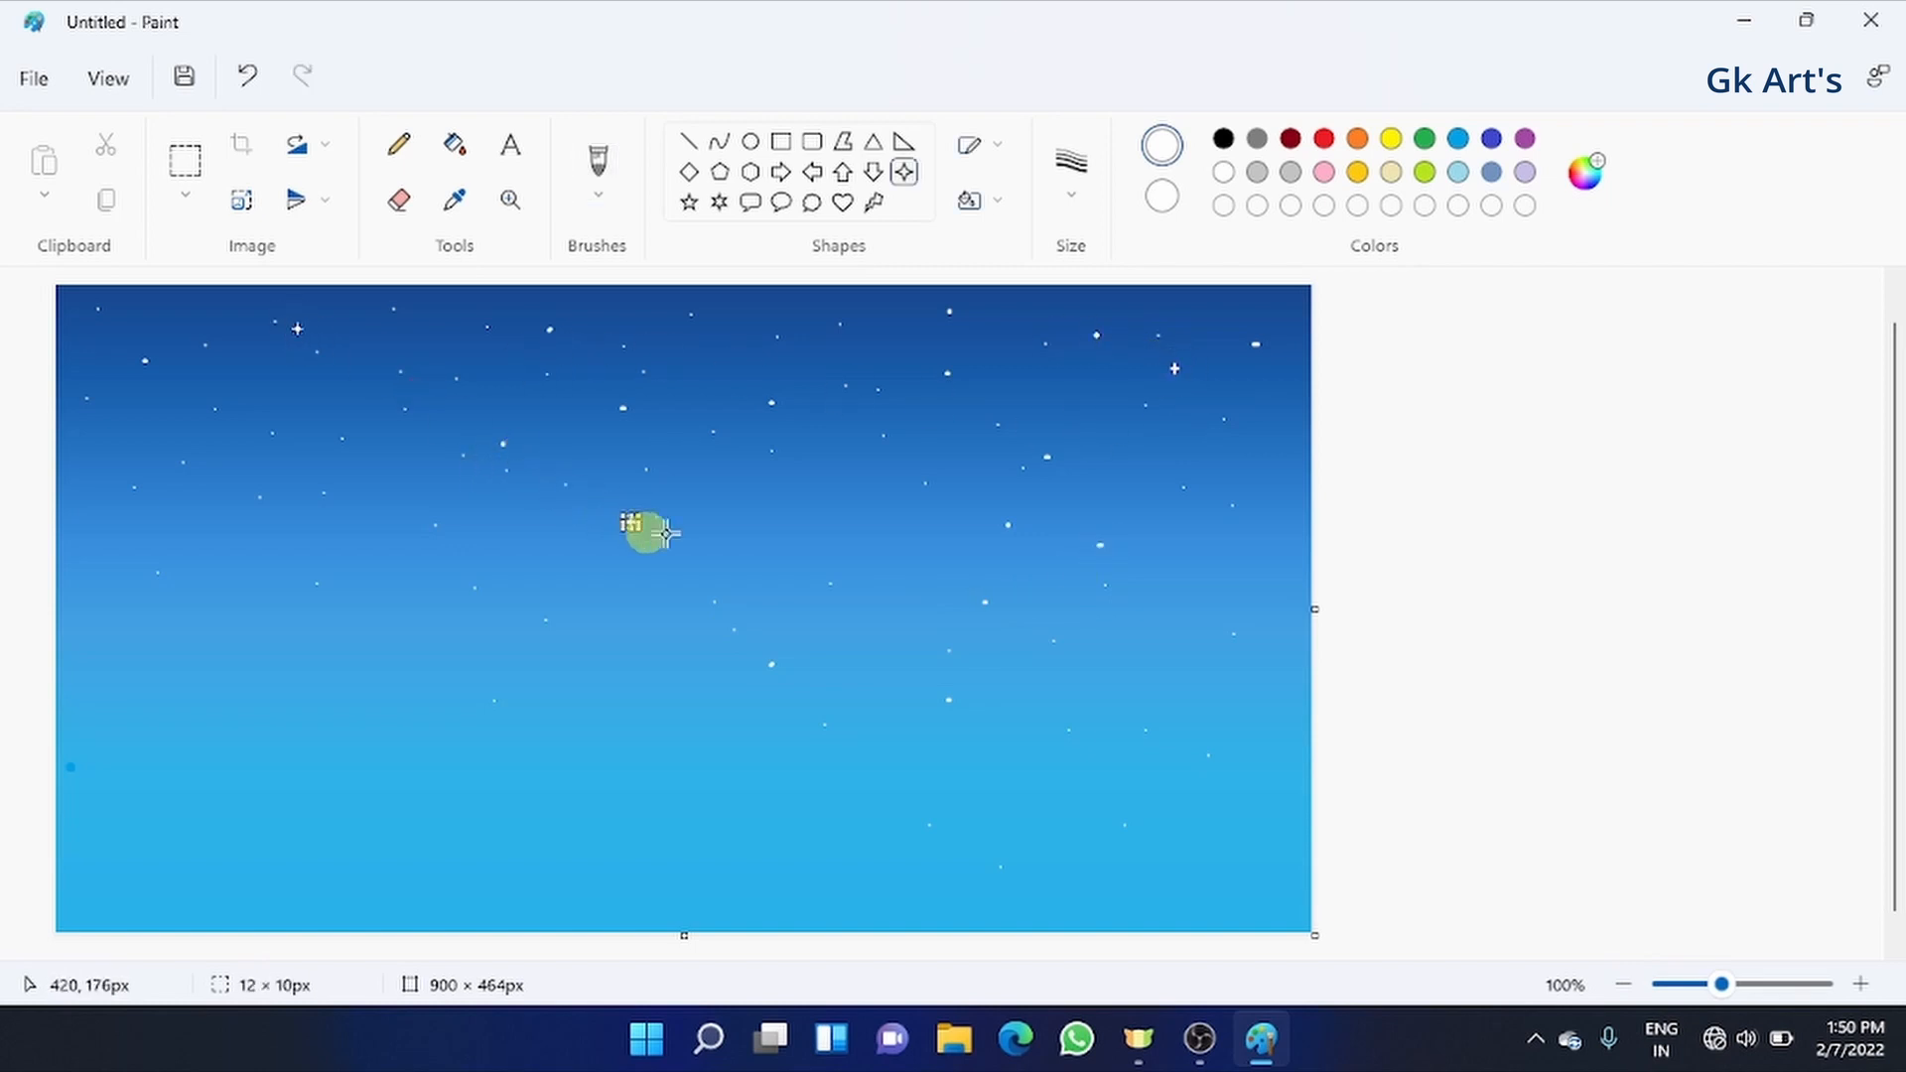
drag(897, 524, 911, 544)
drag(794, 313, 812, 334)
drag(139, 425, 151, 442)
drag(1224, 544, 1235, 562)
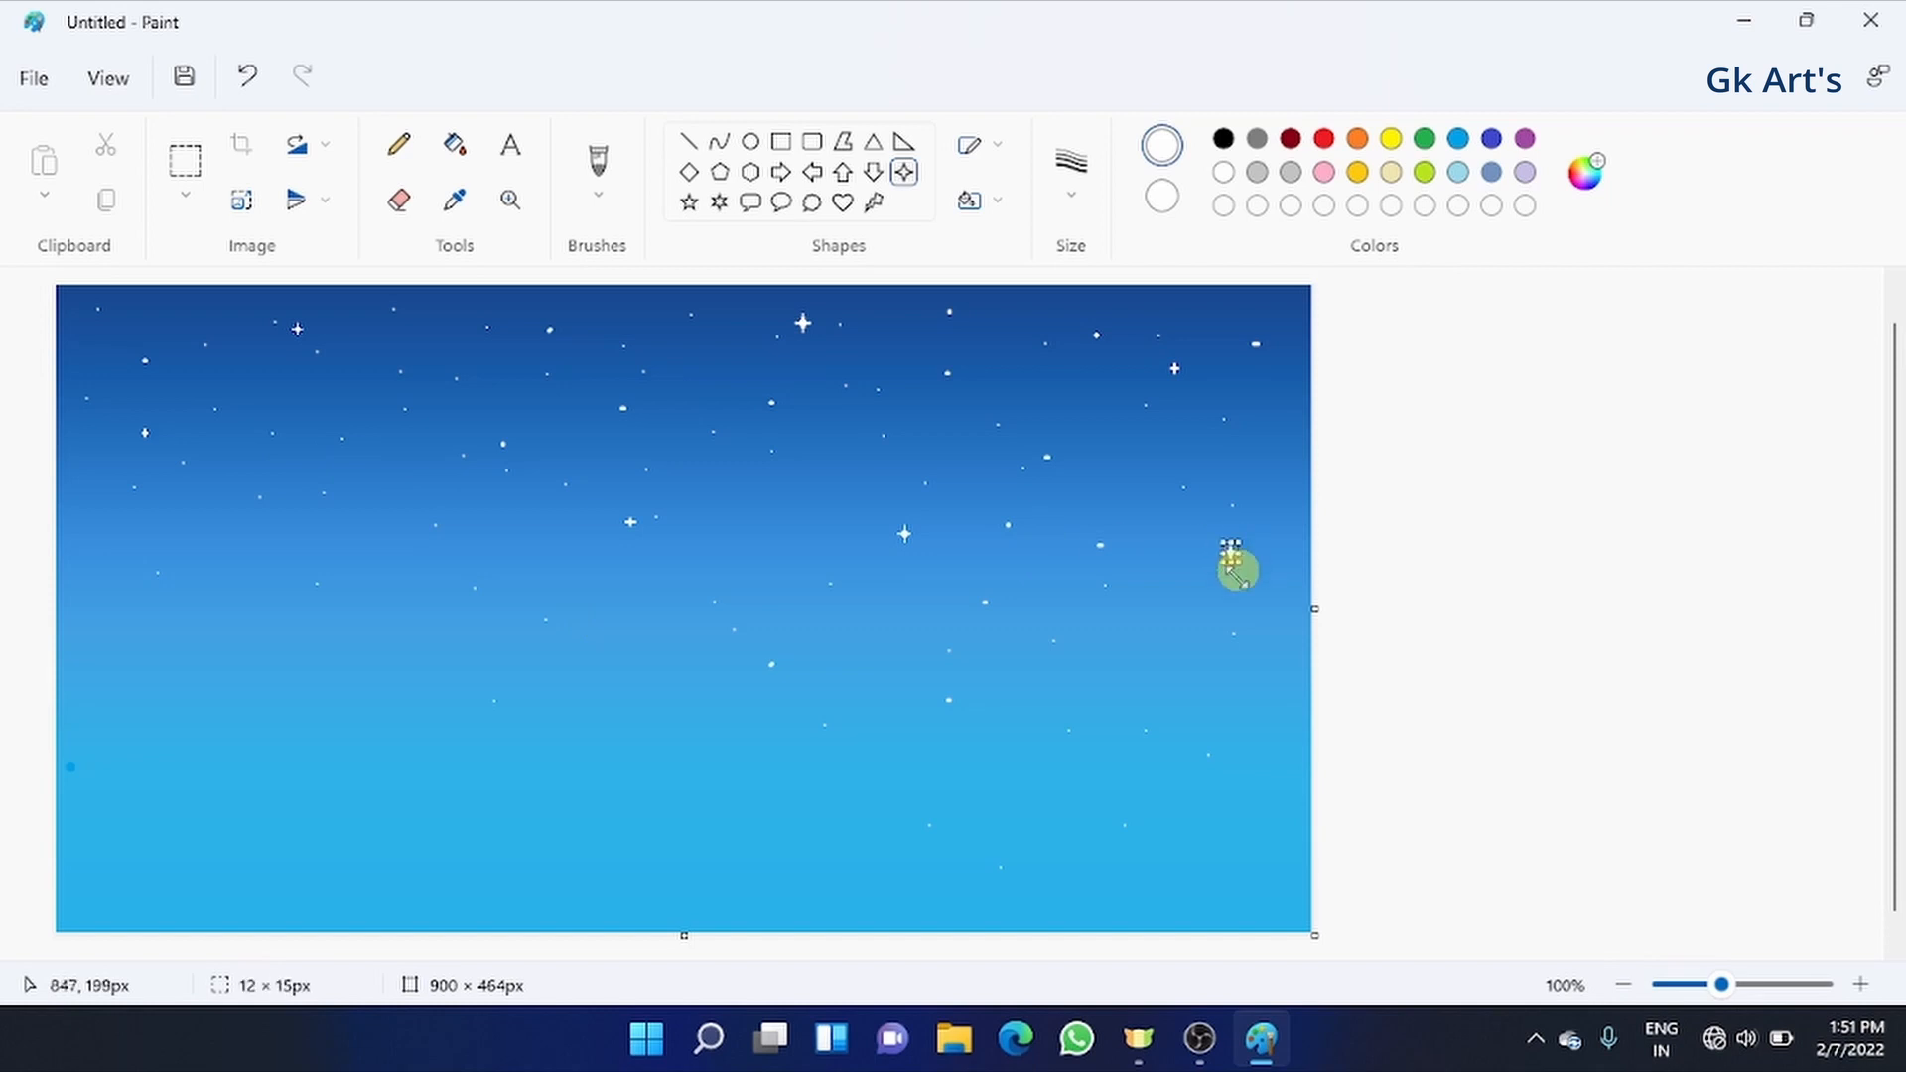
drag(409, 485, 419, 500)
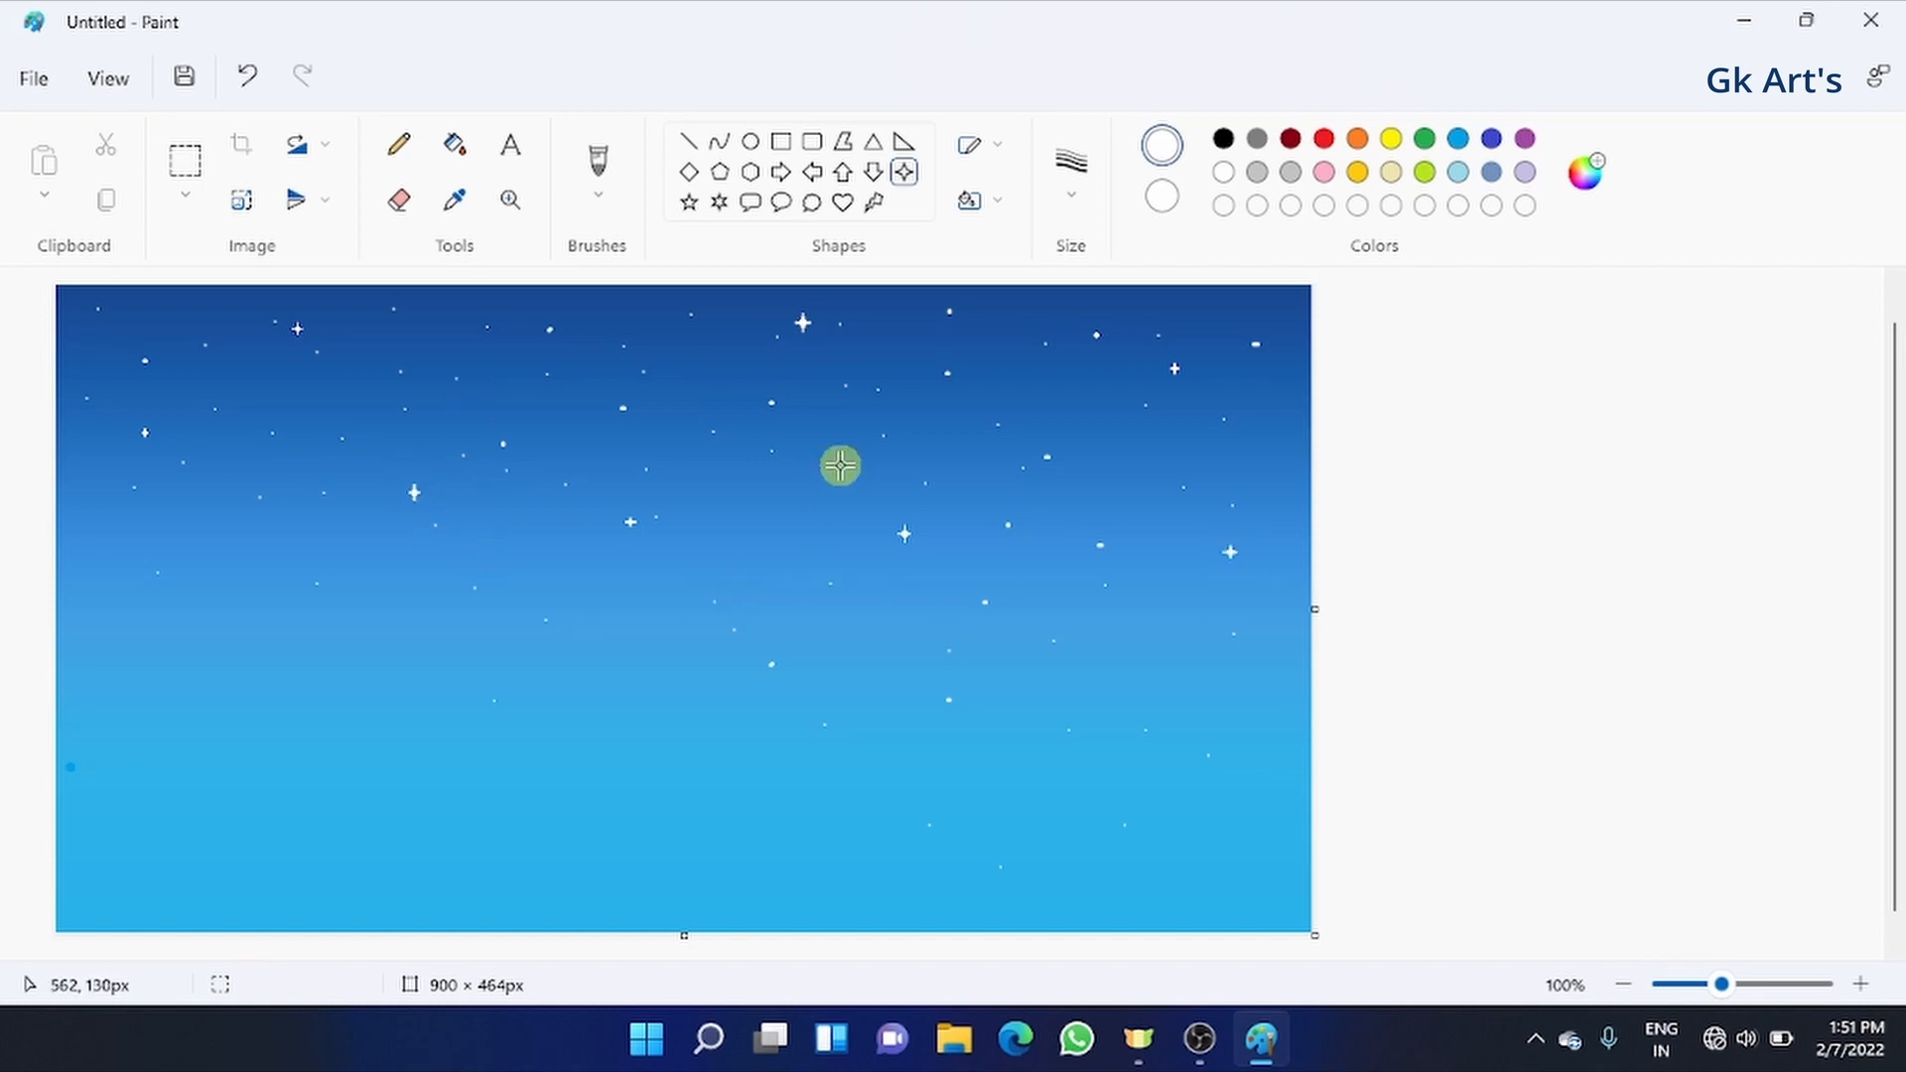
drag(839, 460, 850, 474)
drag(1091, 657, 1106, 674)
drag(1272, 675, 1282, 685)
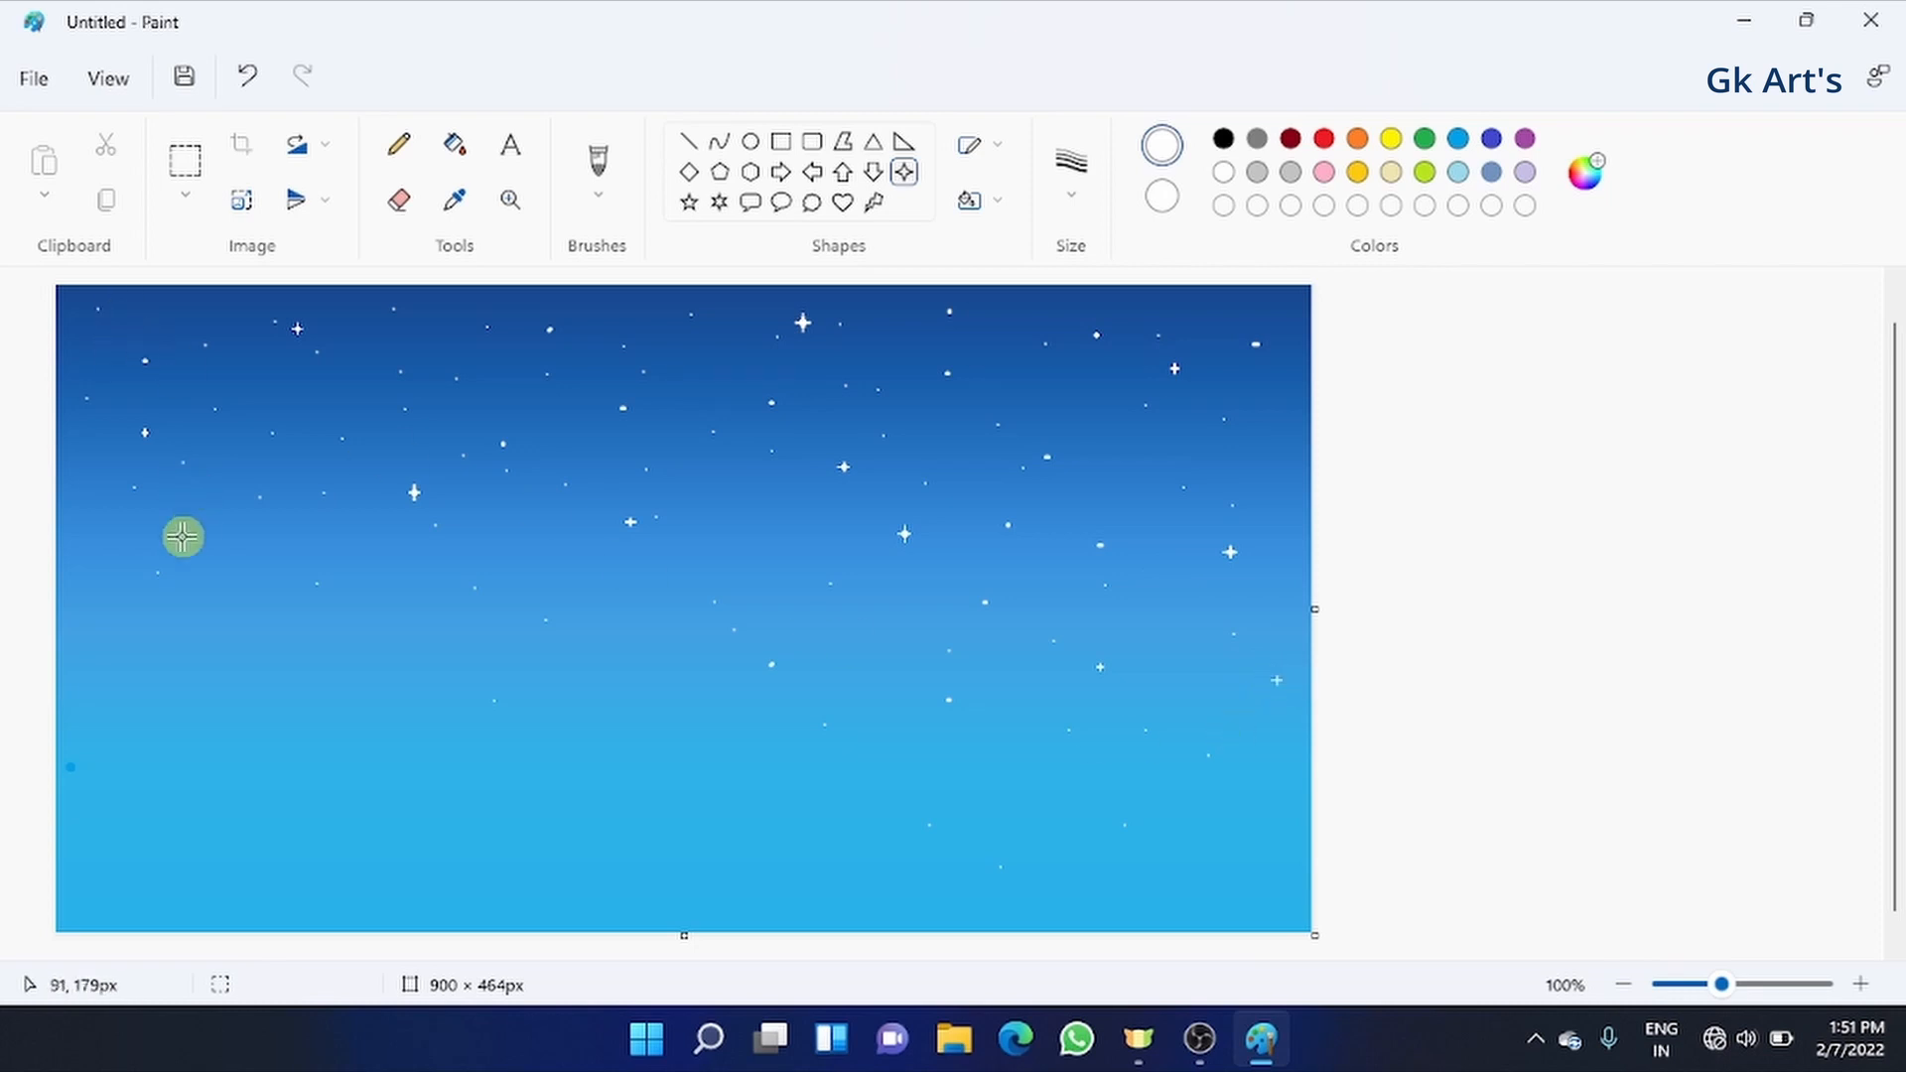
drag(97, 541, 110, 553)
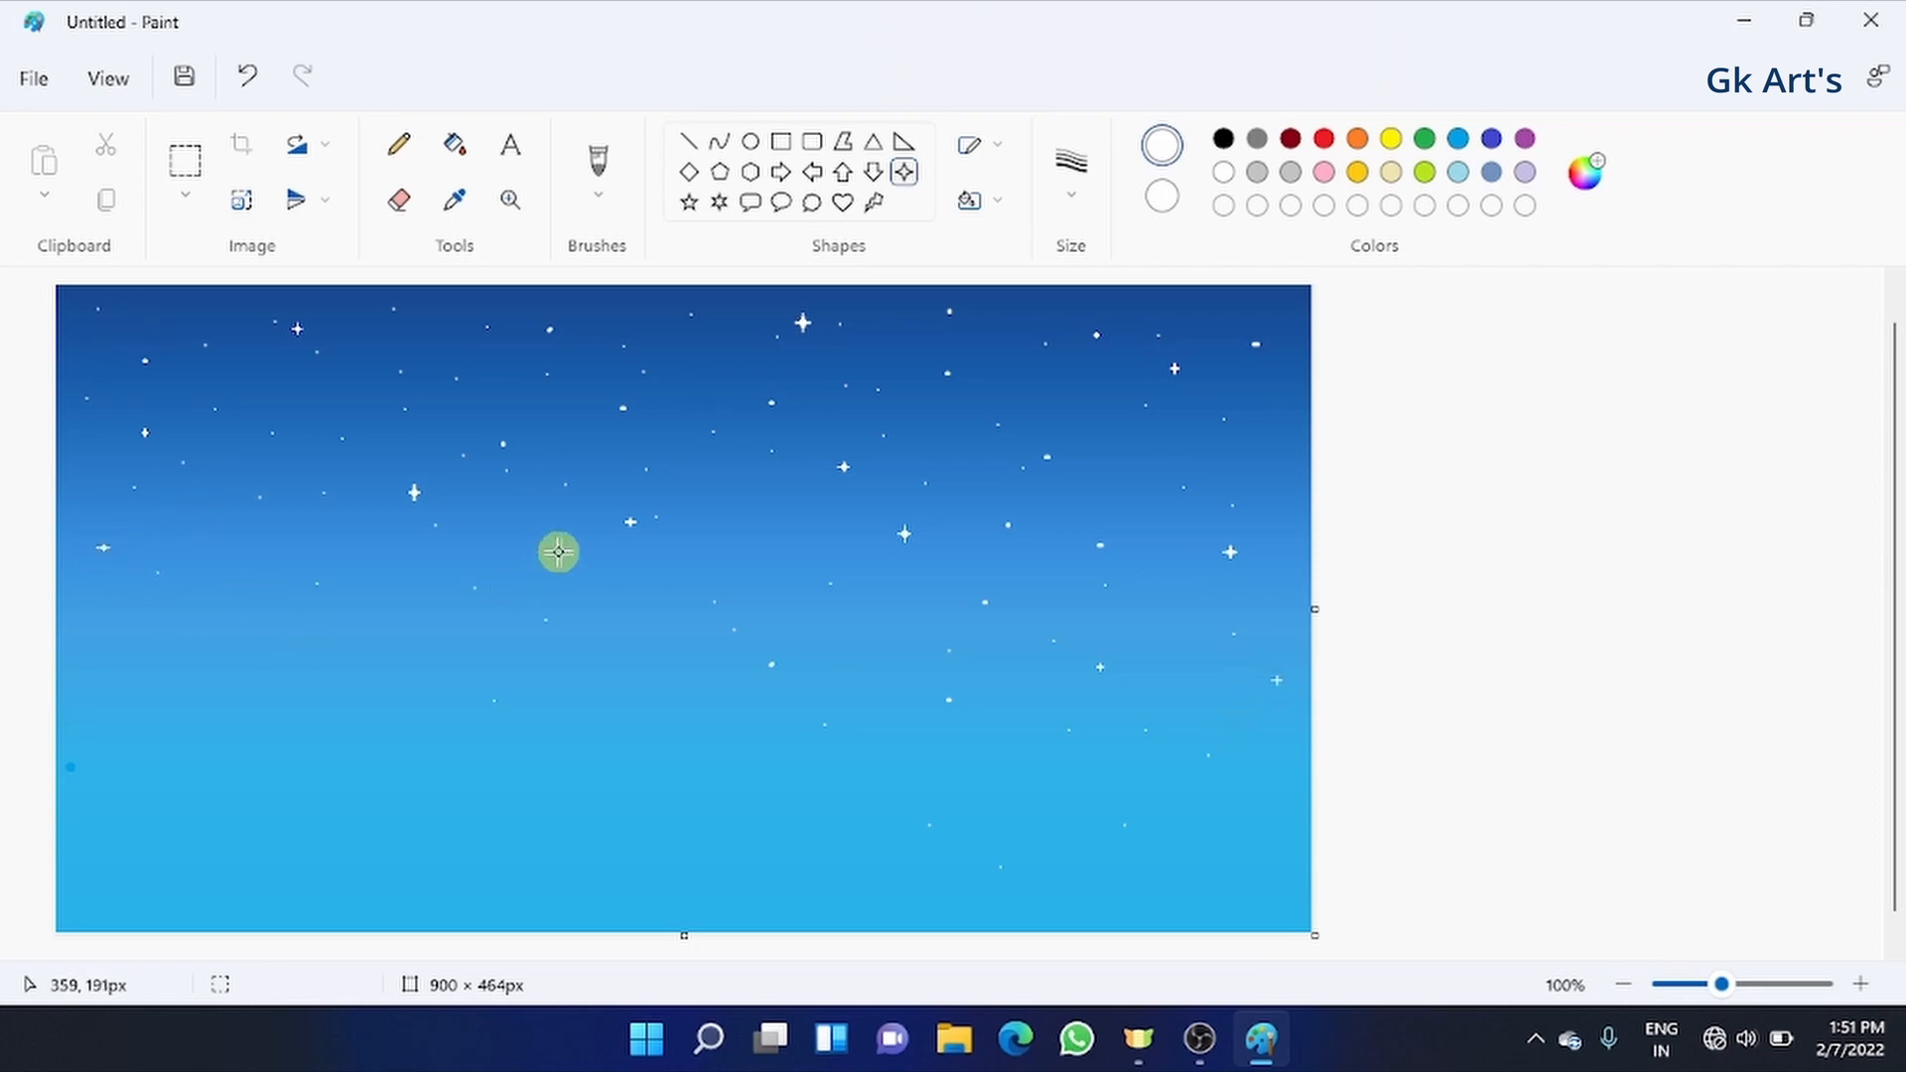
drag(728, 723, 739, 736)
click(854, 609)
drag(938, 821, 950, 834)
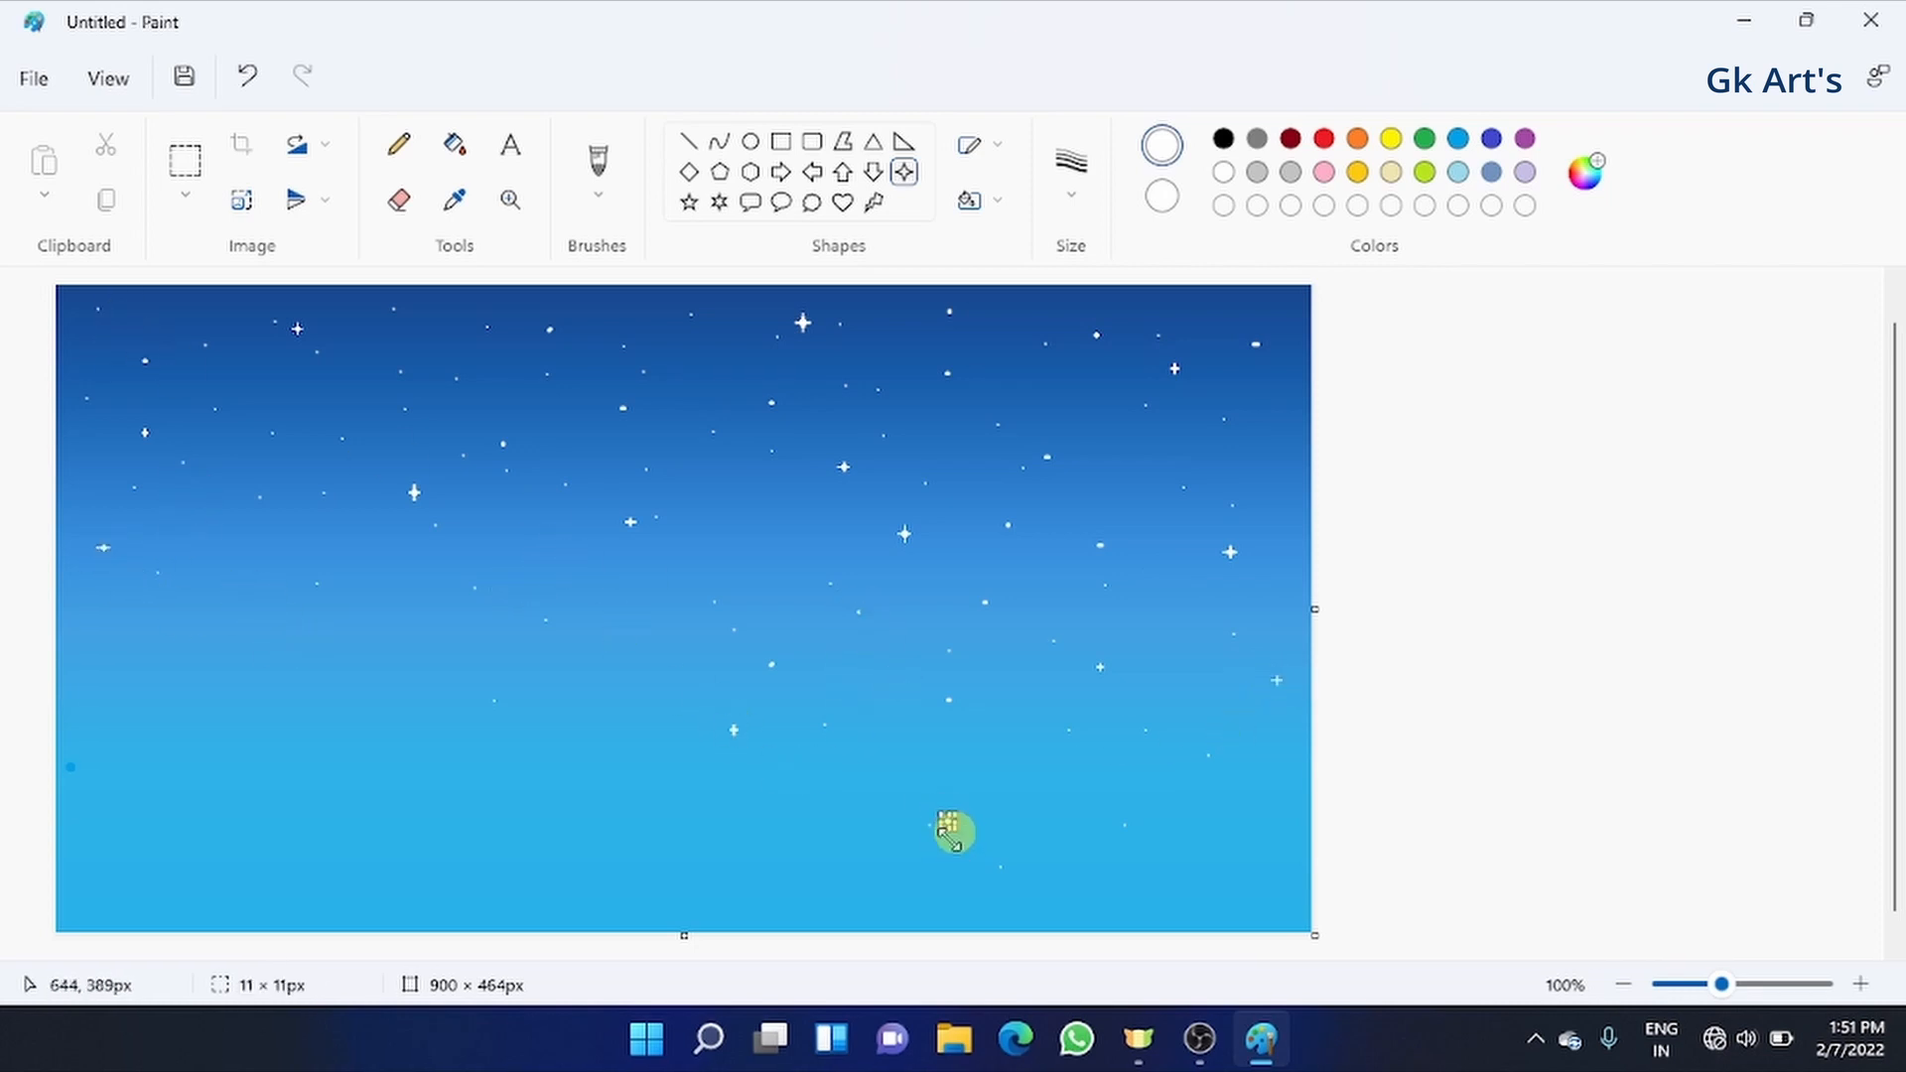
click(876, 655)
- Draw a large solid white circle as the moon and position it near the centre of the canvas
click(750, 141)
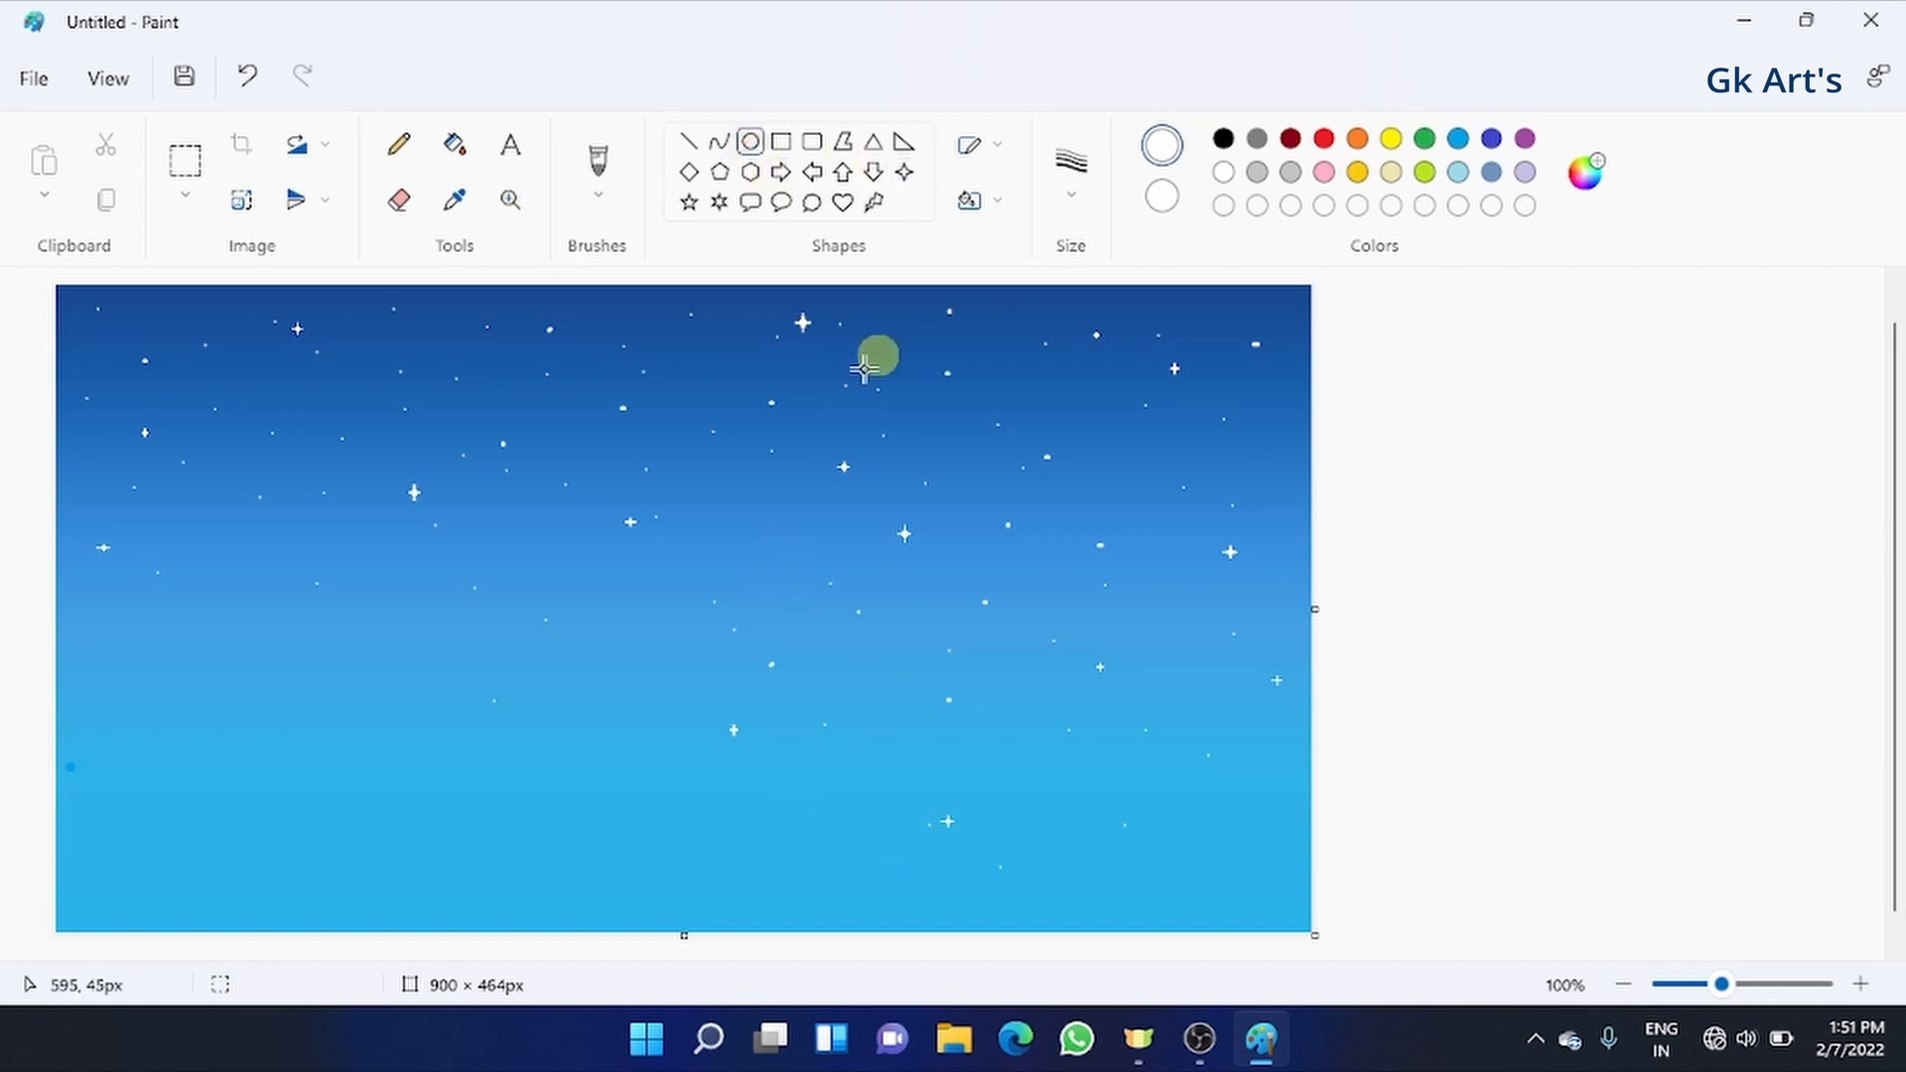
drag(506, 473, 917, 876)
drag(739, 678, 676, 586)
click(172, 666)
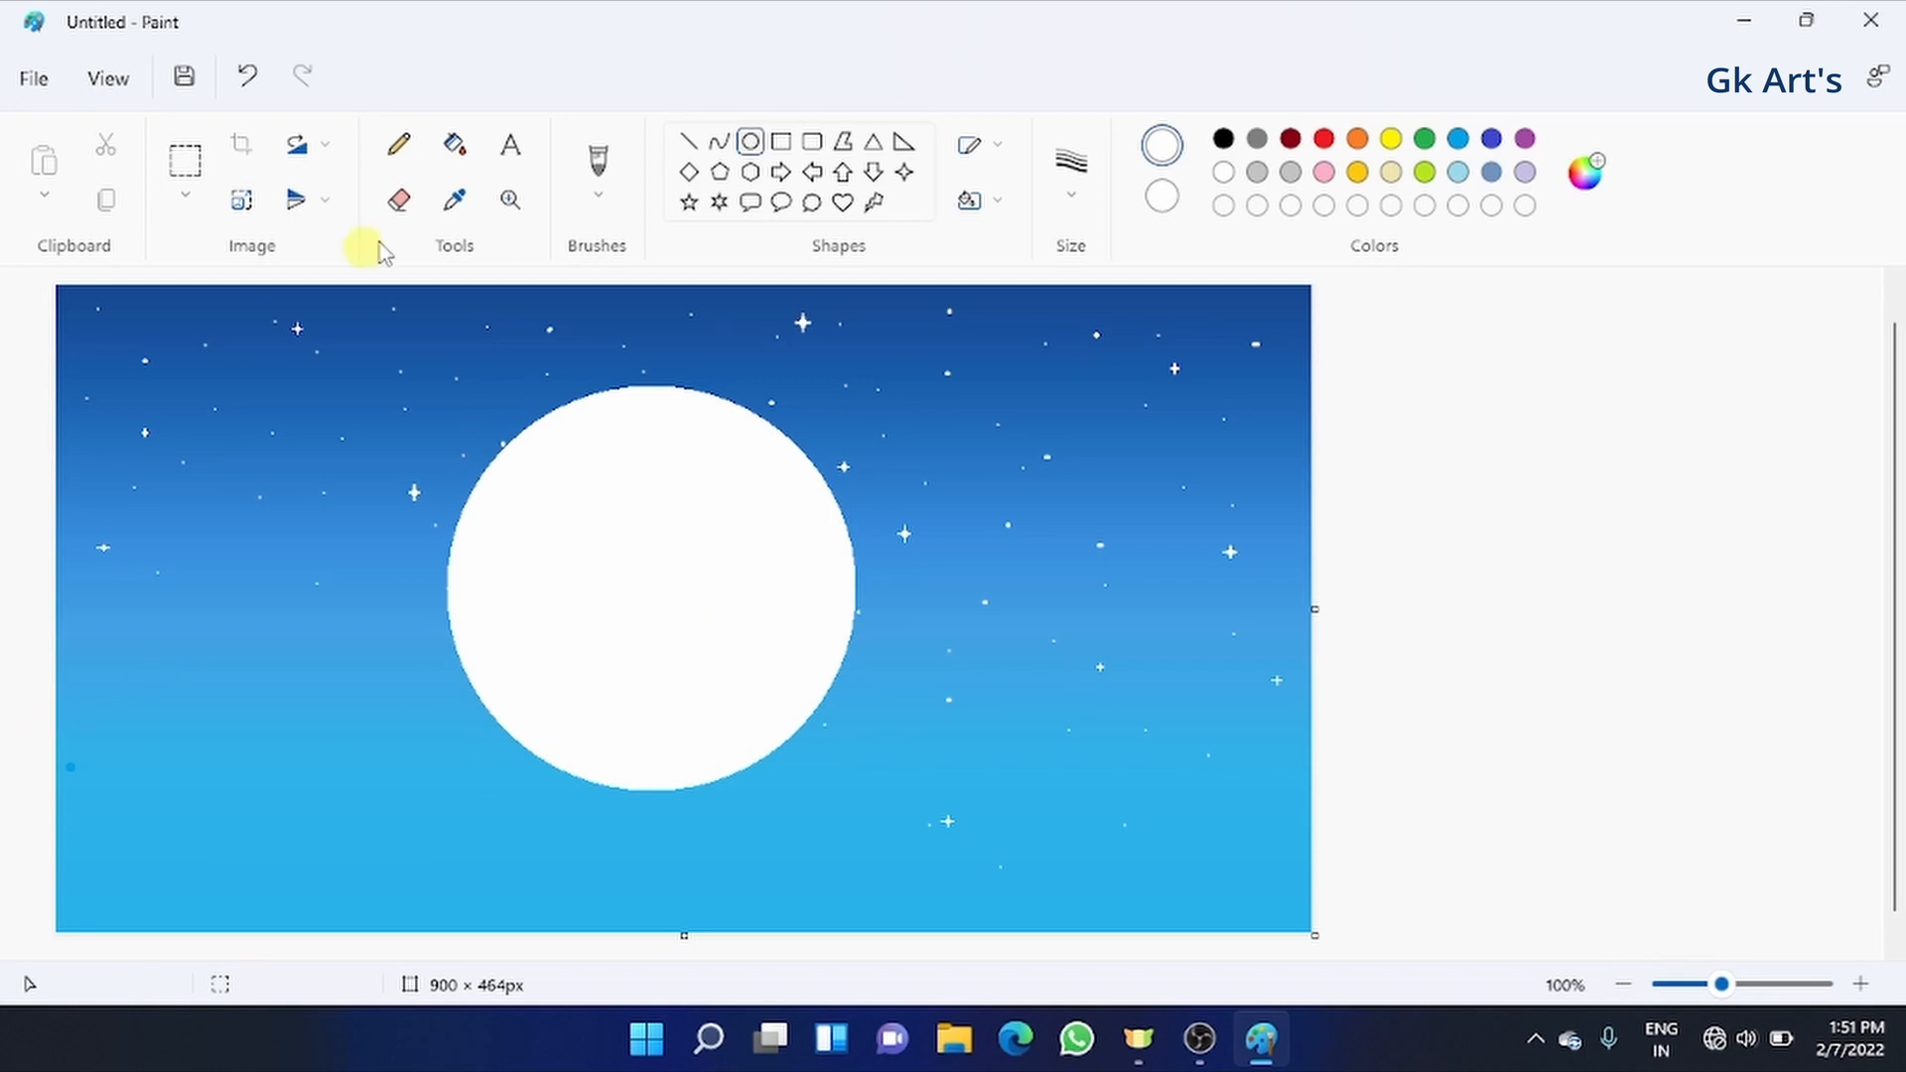
- Mix a pale turquoise with red 191, green 232, blue 242 and spray it over the moon with the airbrush
click(598, 161)
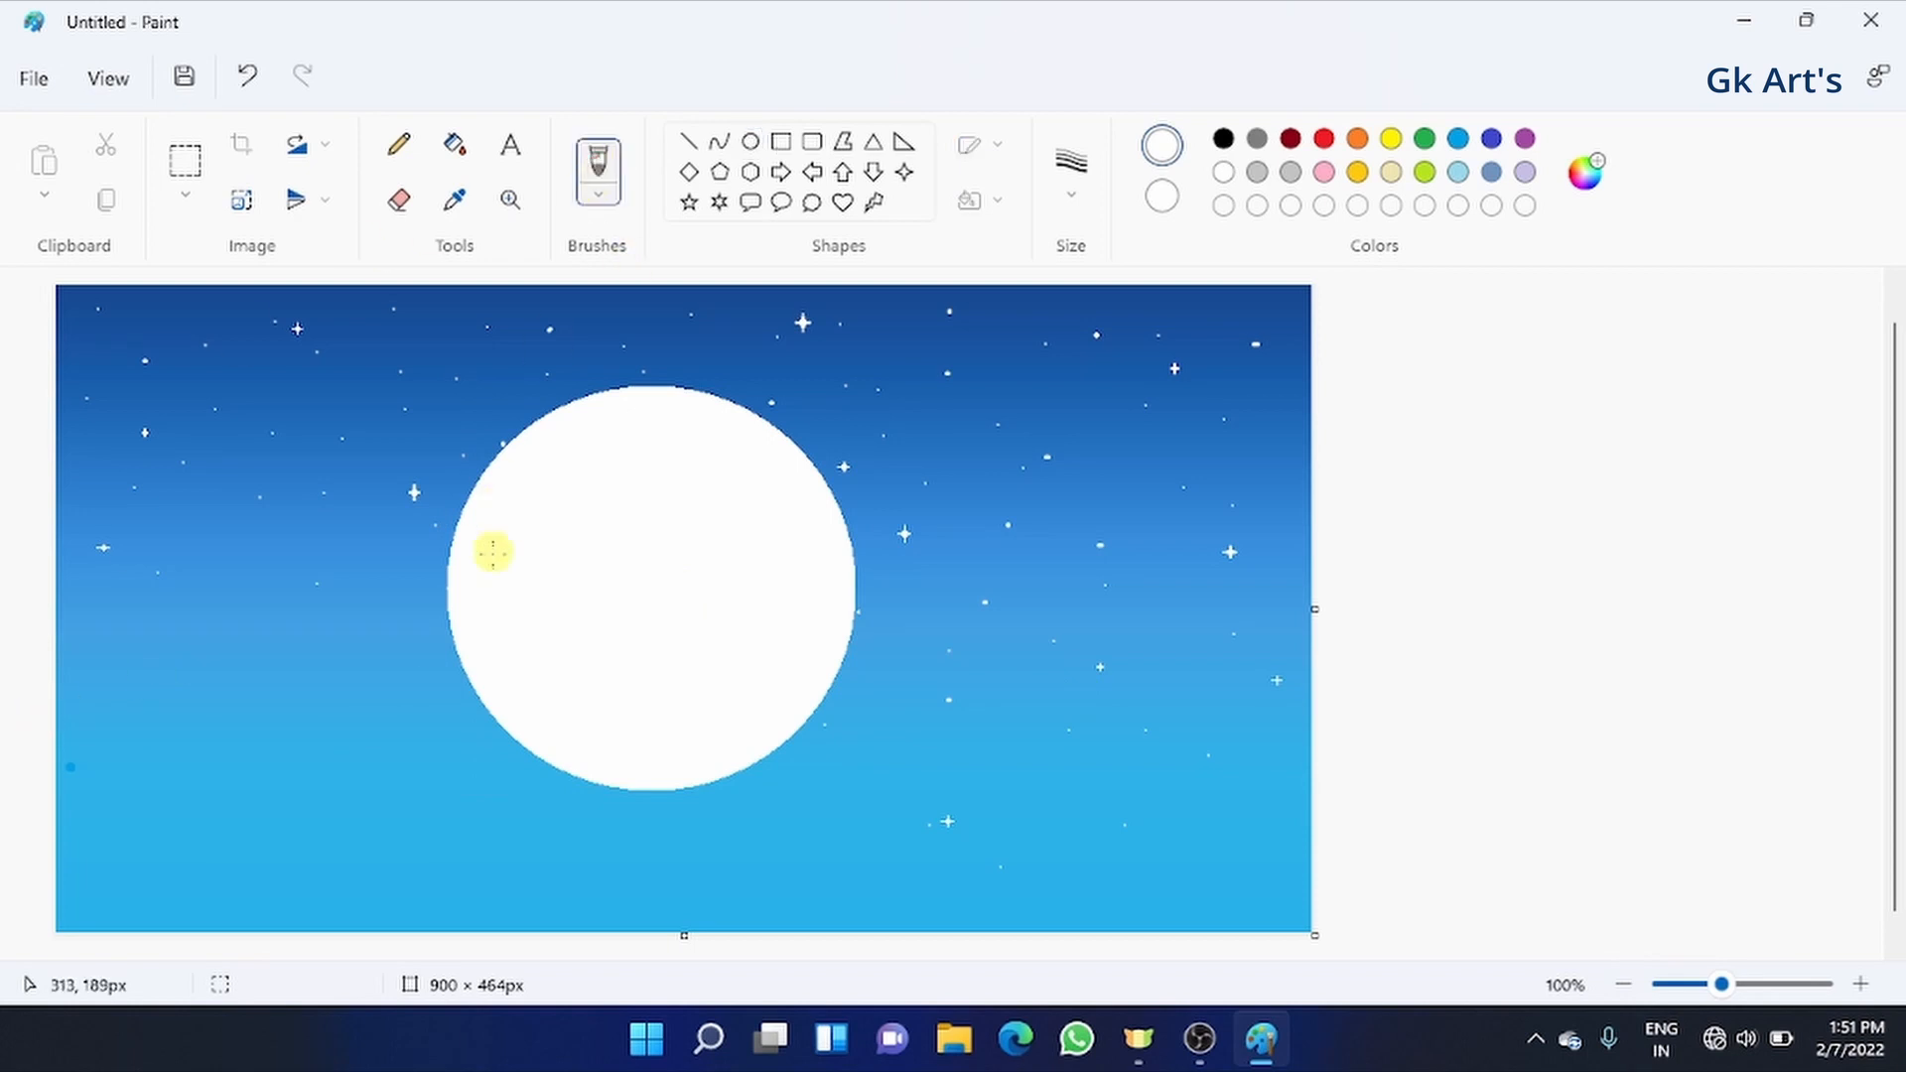
click(598, 194)
click(651, 558)
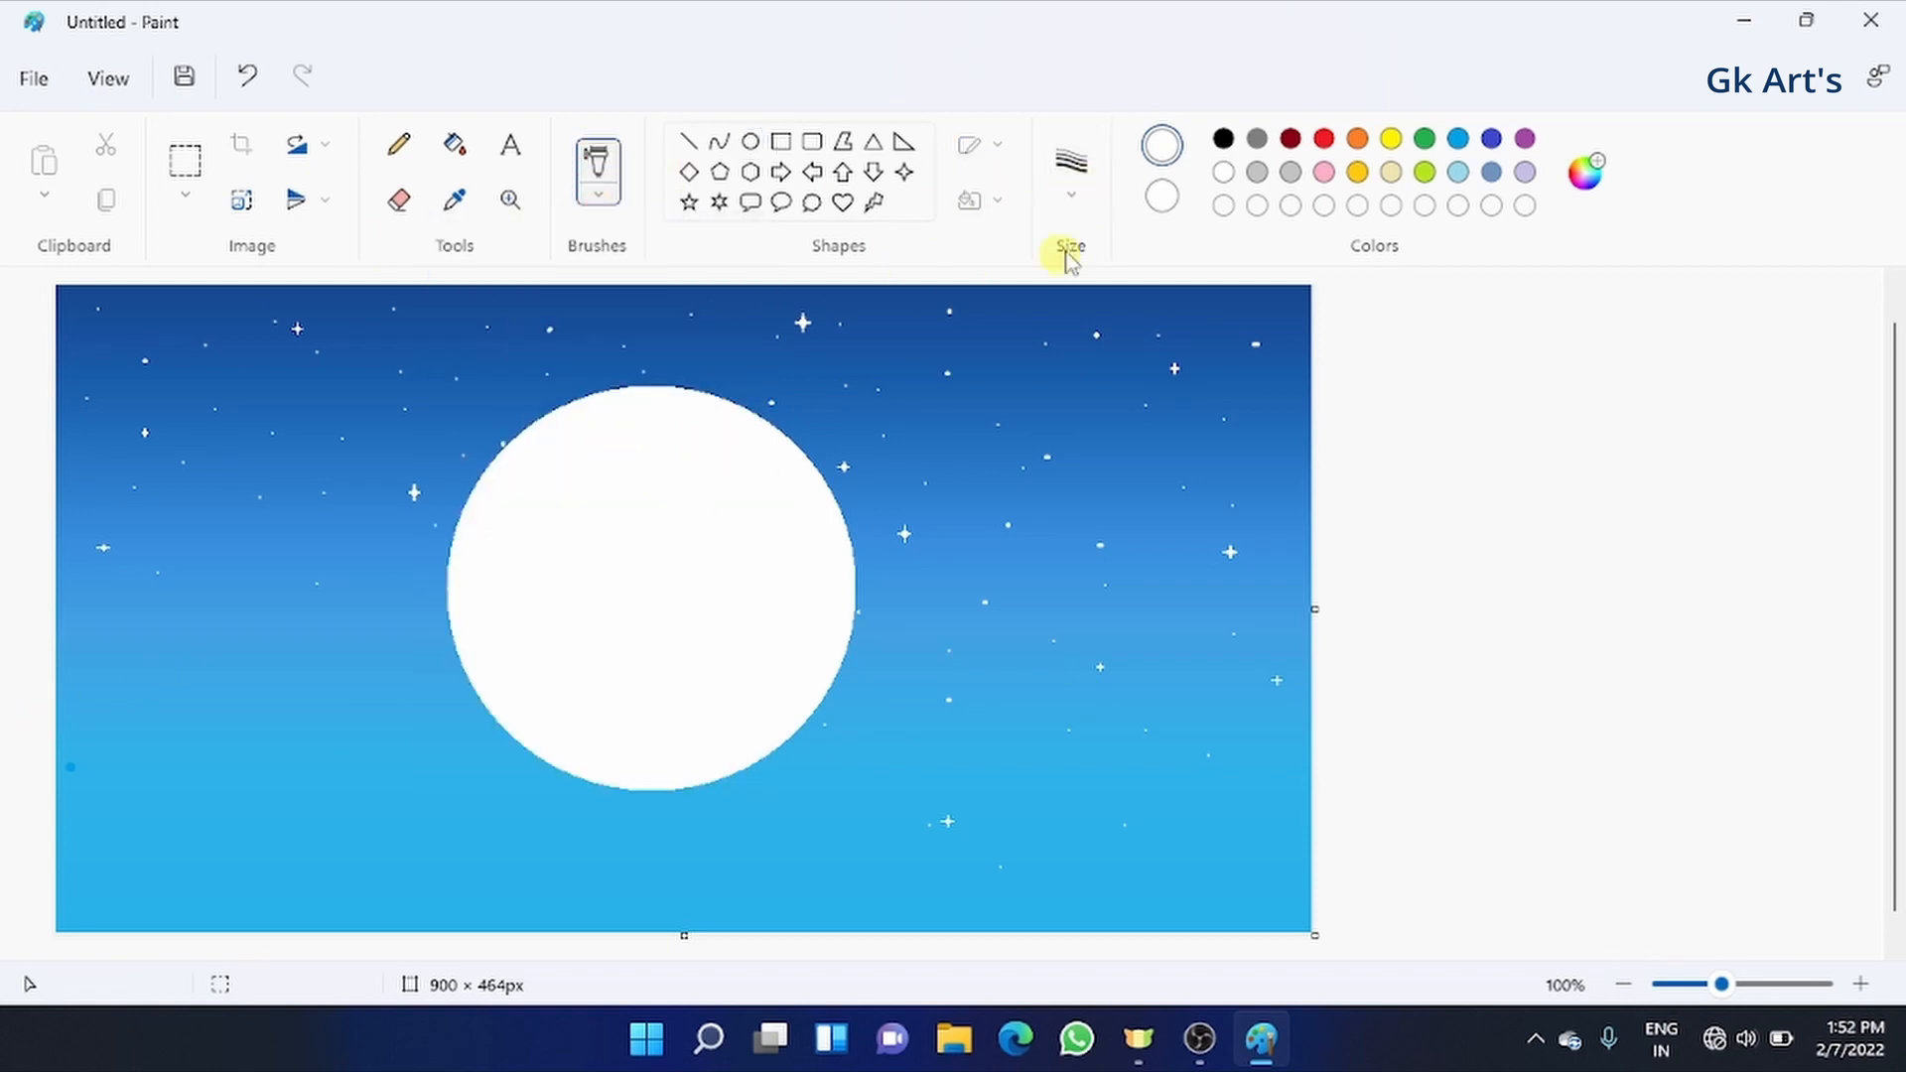
click(1457, 172)
click(1588, 179)
click(1247, 357)
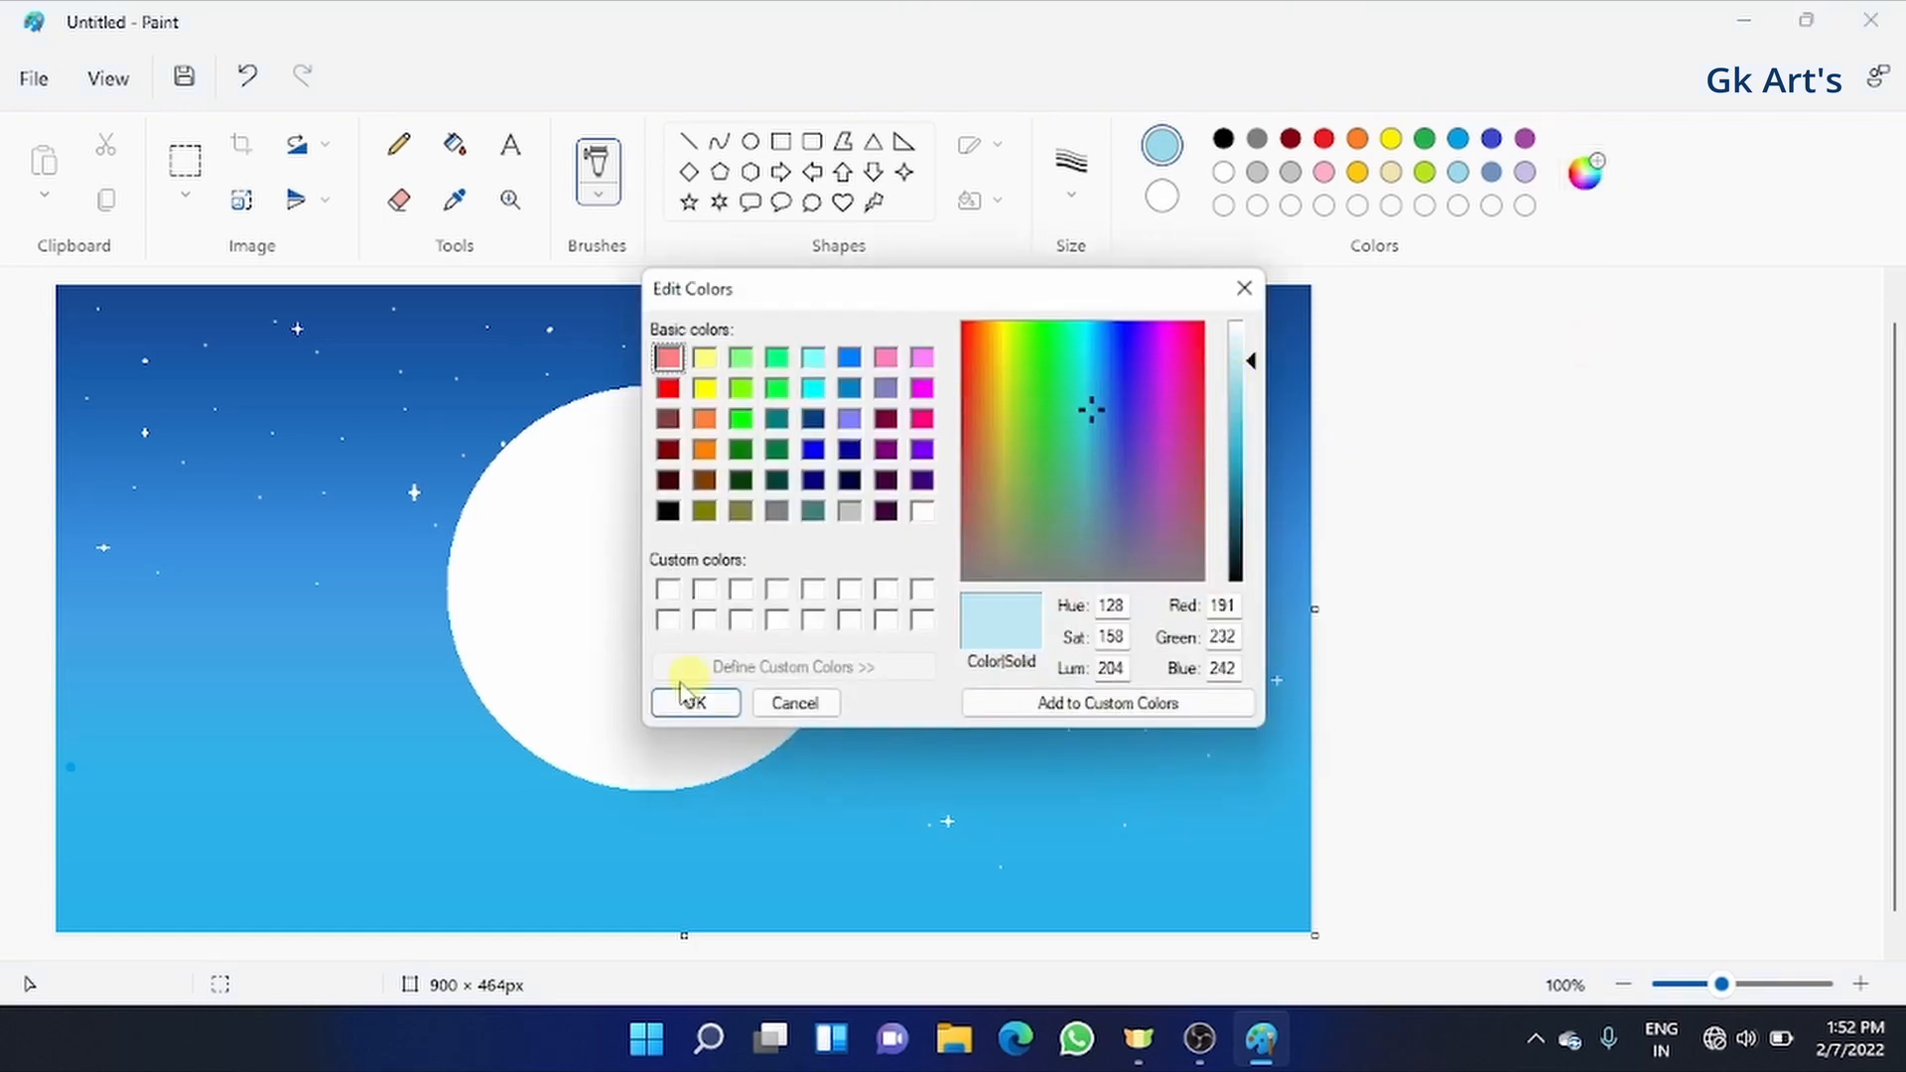
click(681, 698)
mouse_move(681, 699)
mouse_down()
mouse_move(639, 575)
mouse_move(516, 615)
mouse_up()
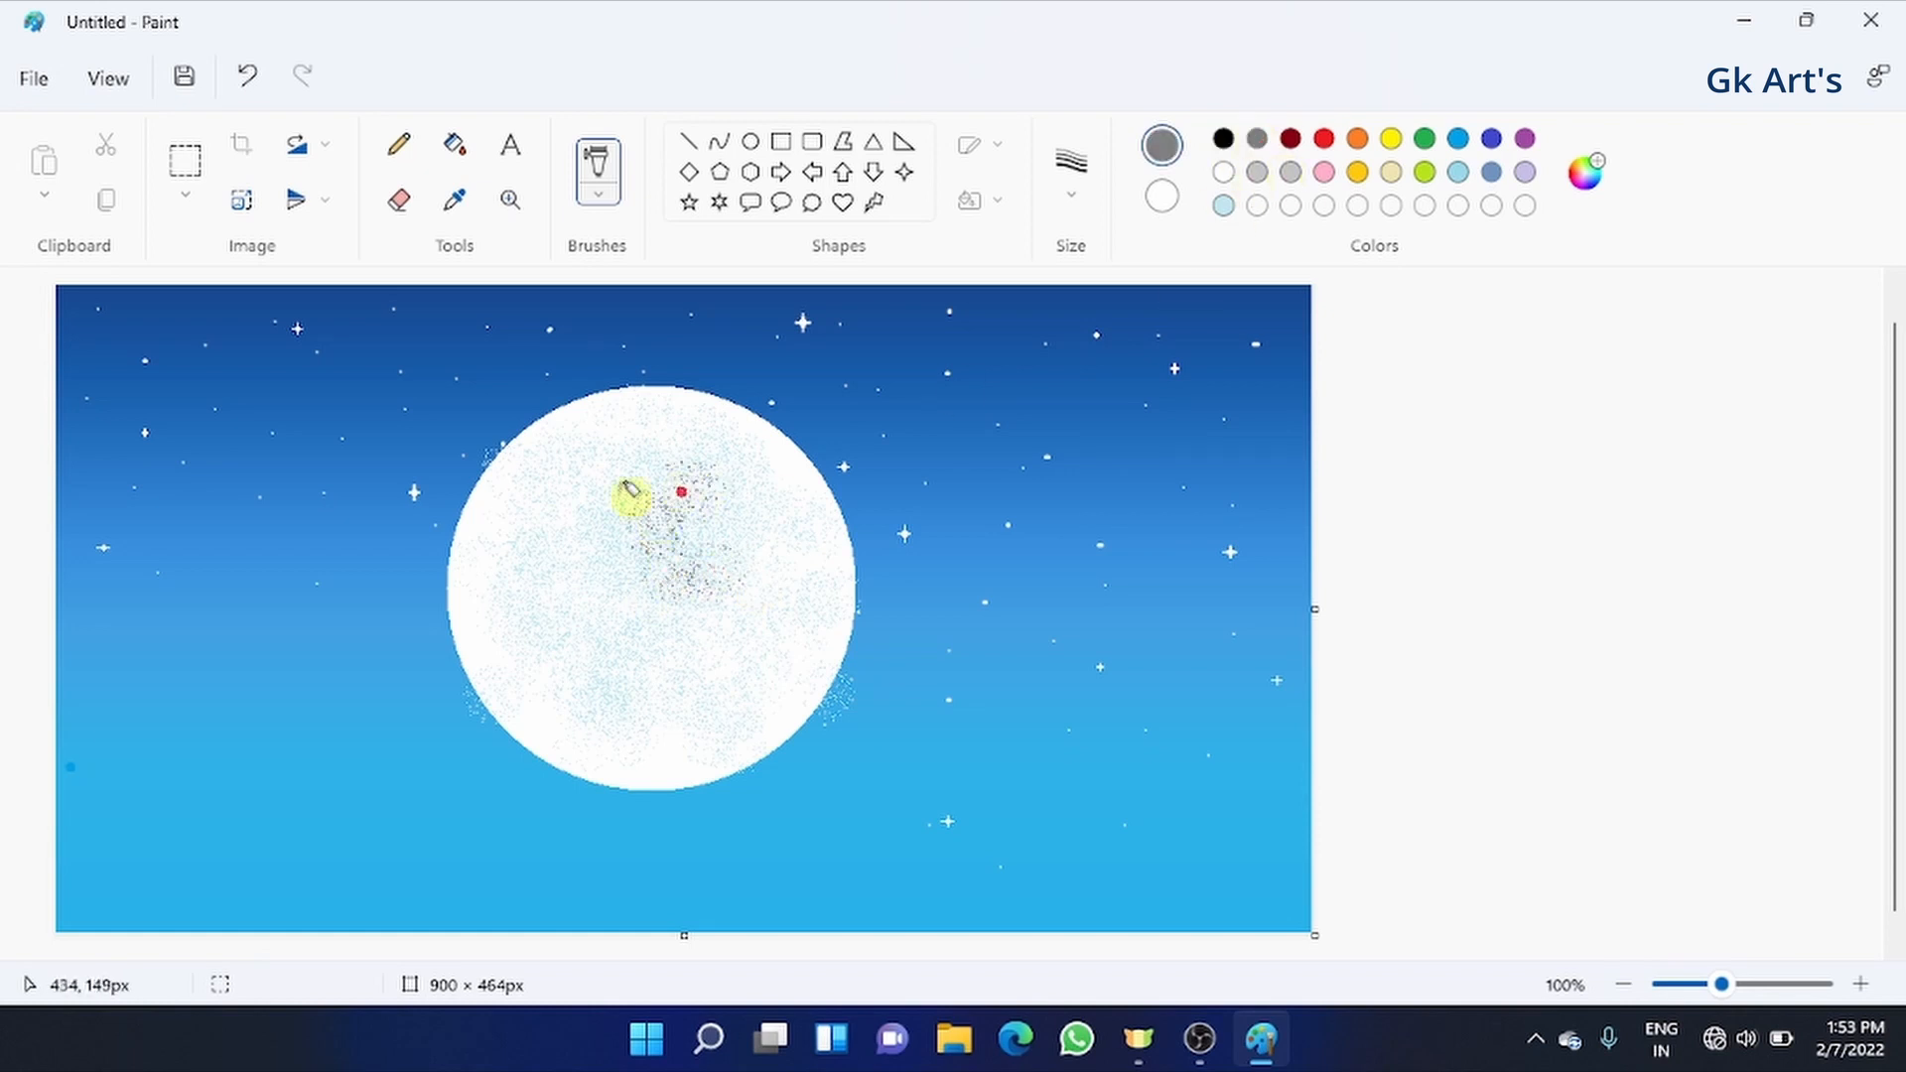
- Spray gray speckles over the moon's upper and middle area, and cover more of its surface with light gray speckles
drag(681, 491, 581, 585)
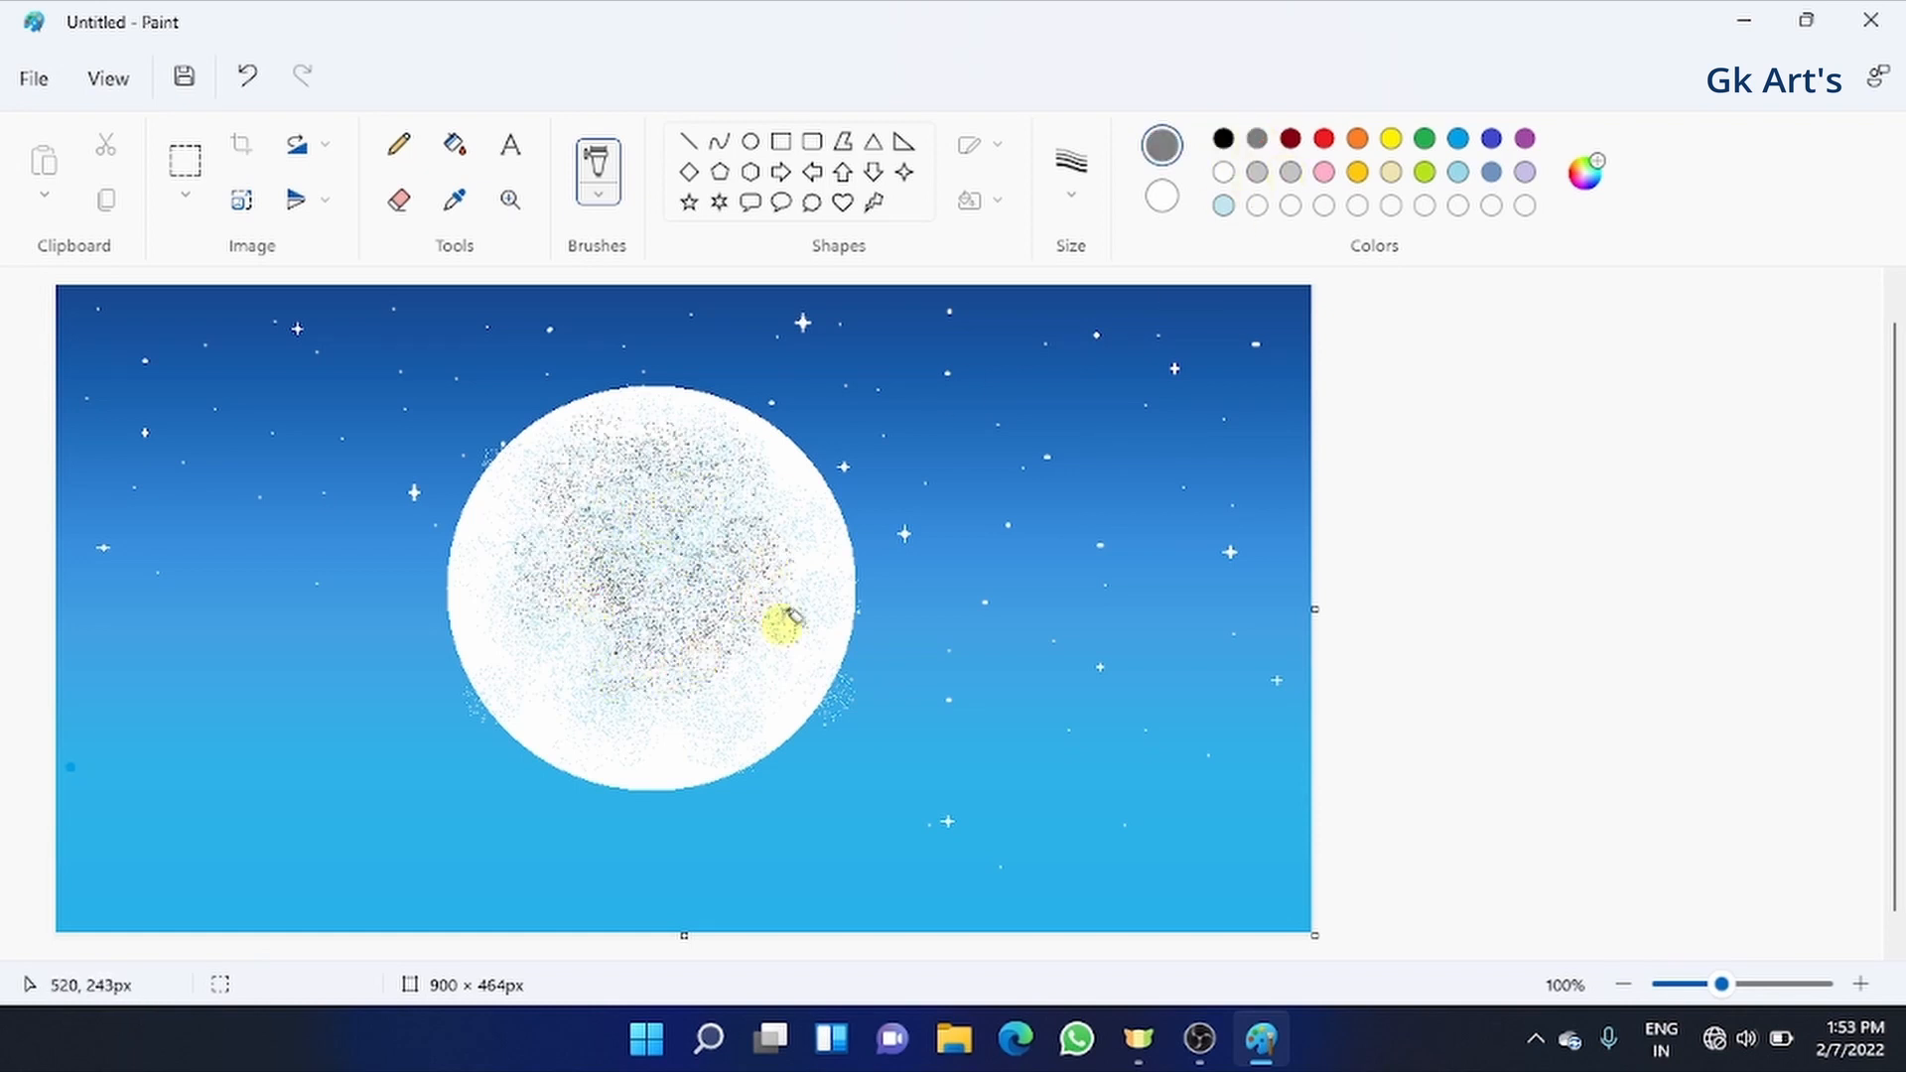
click(1258, 172)
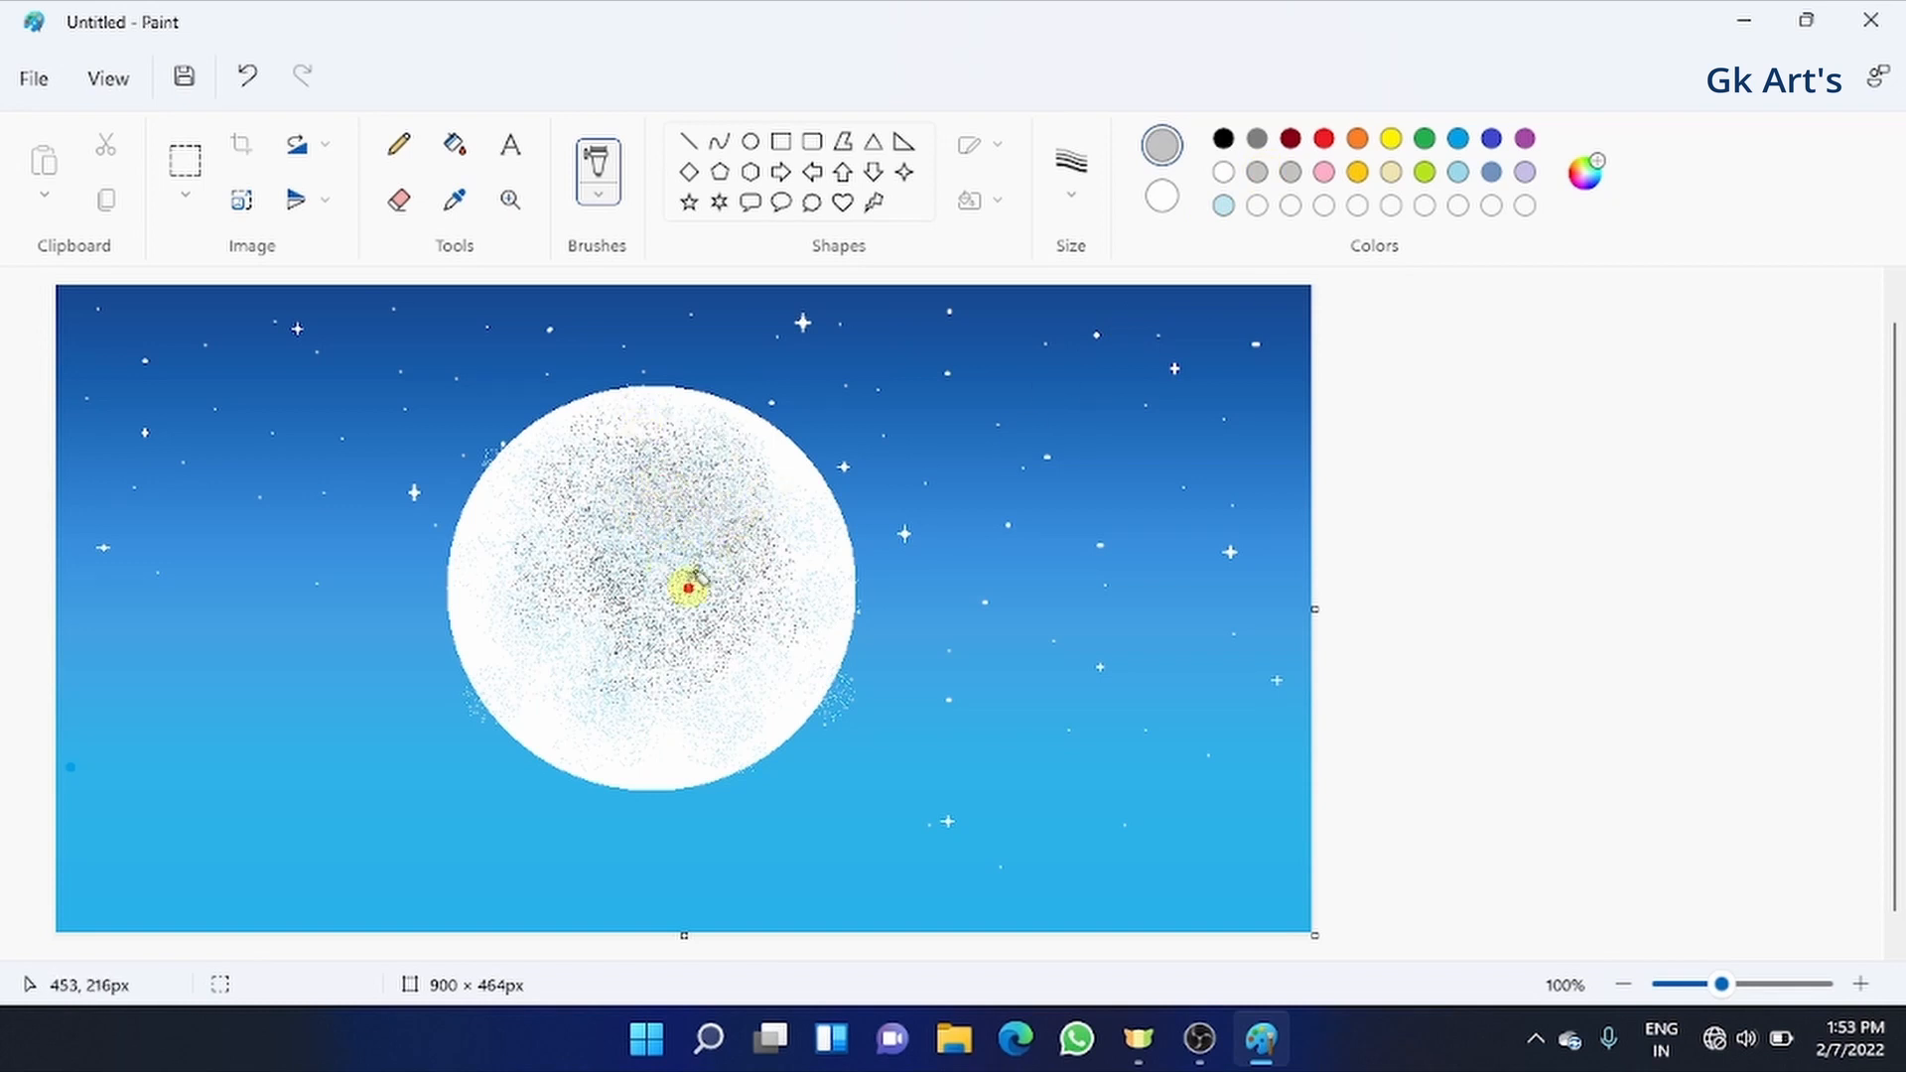
drag(690, 585, 719, 621)
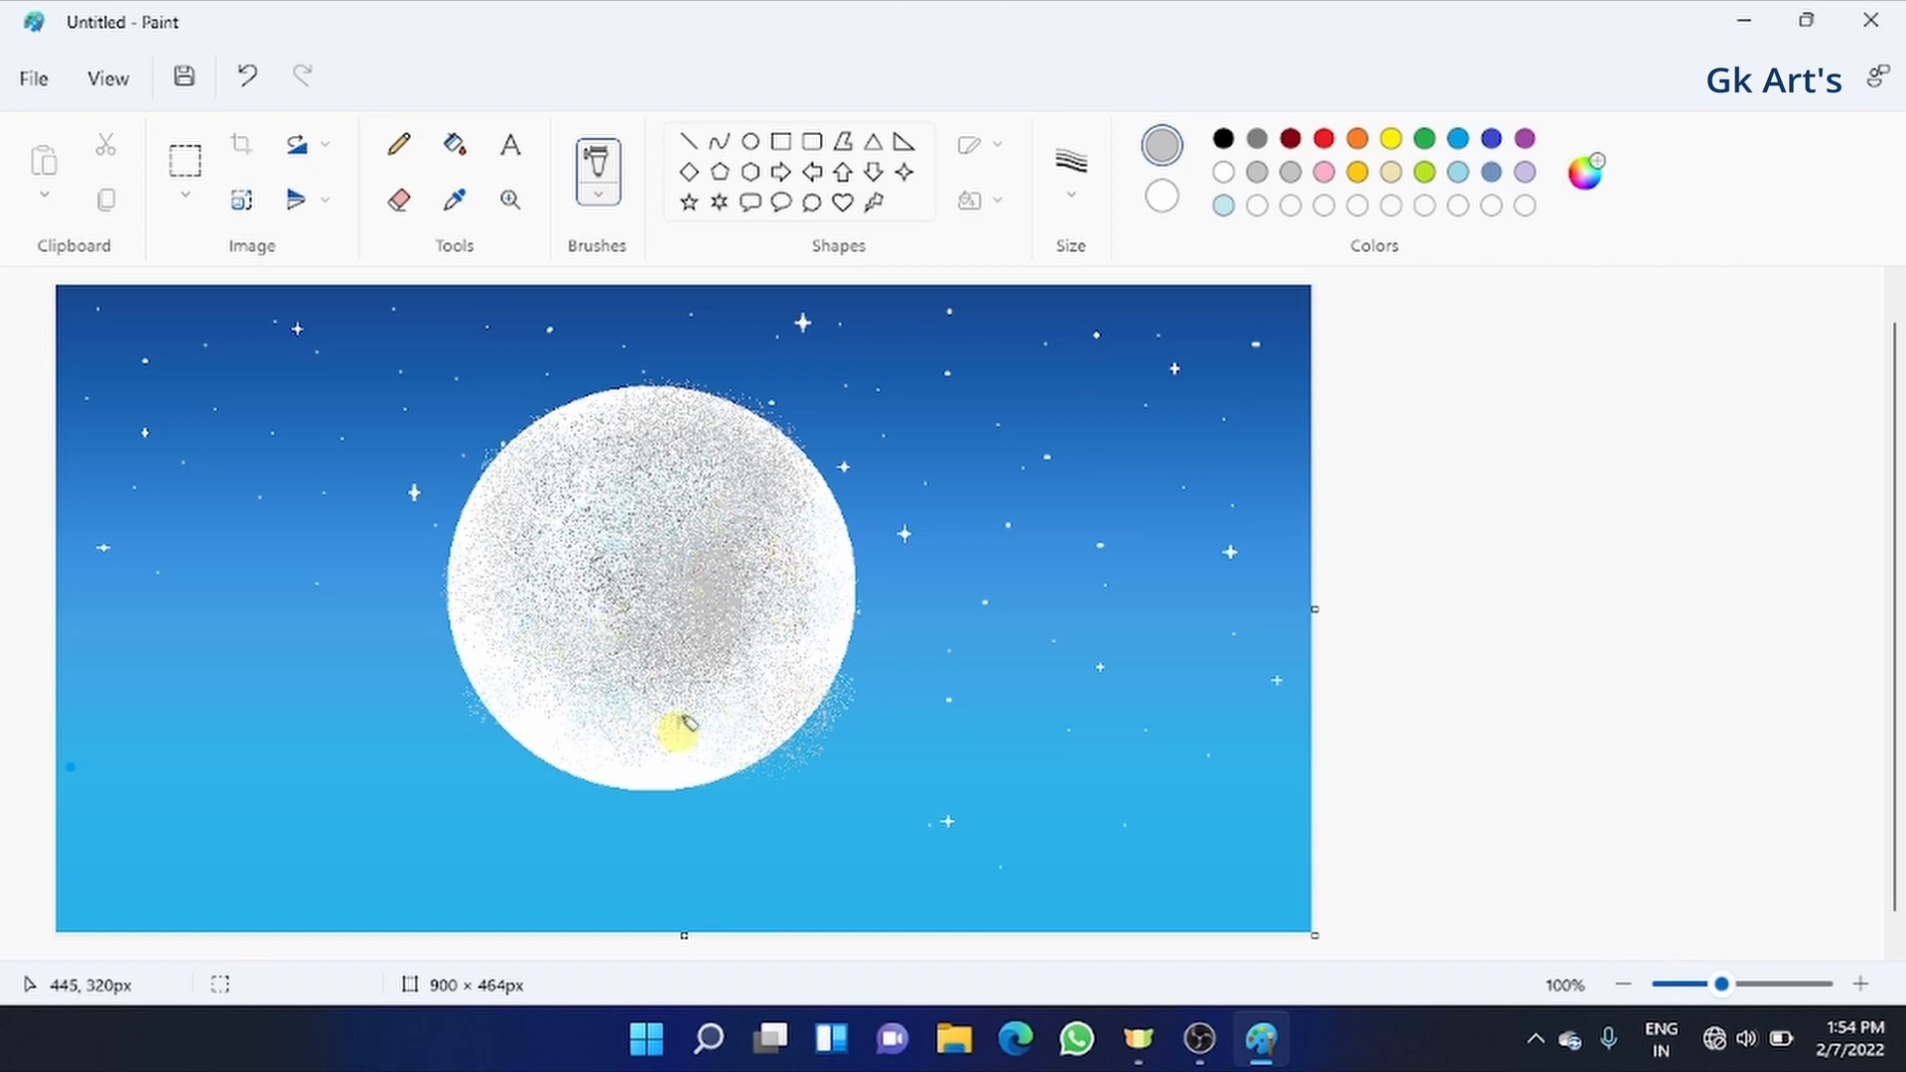
- Spray white speckles around the moon's edge as a soft glow with the airbrush
click(1224, 172)
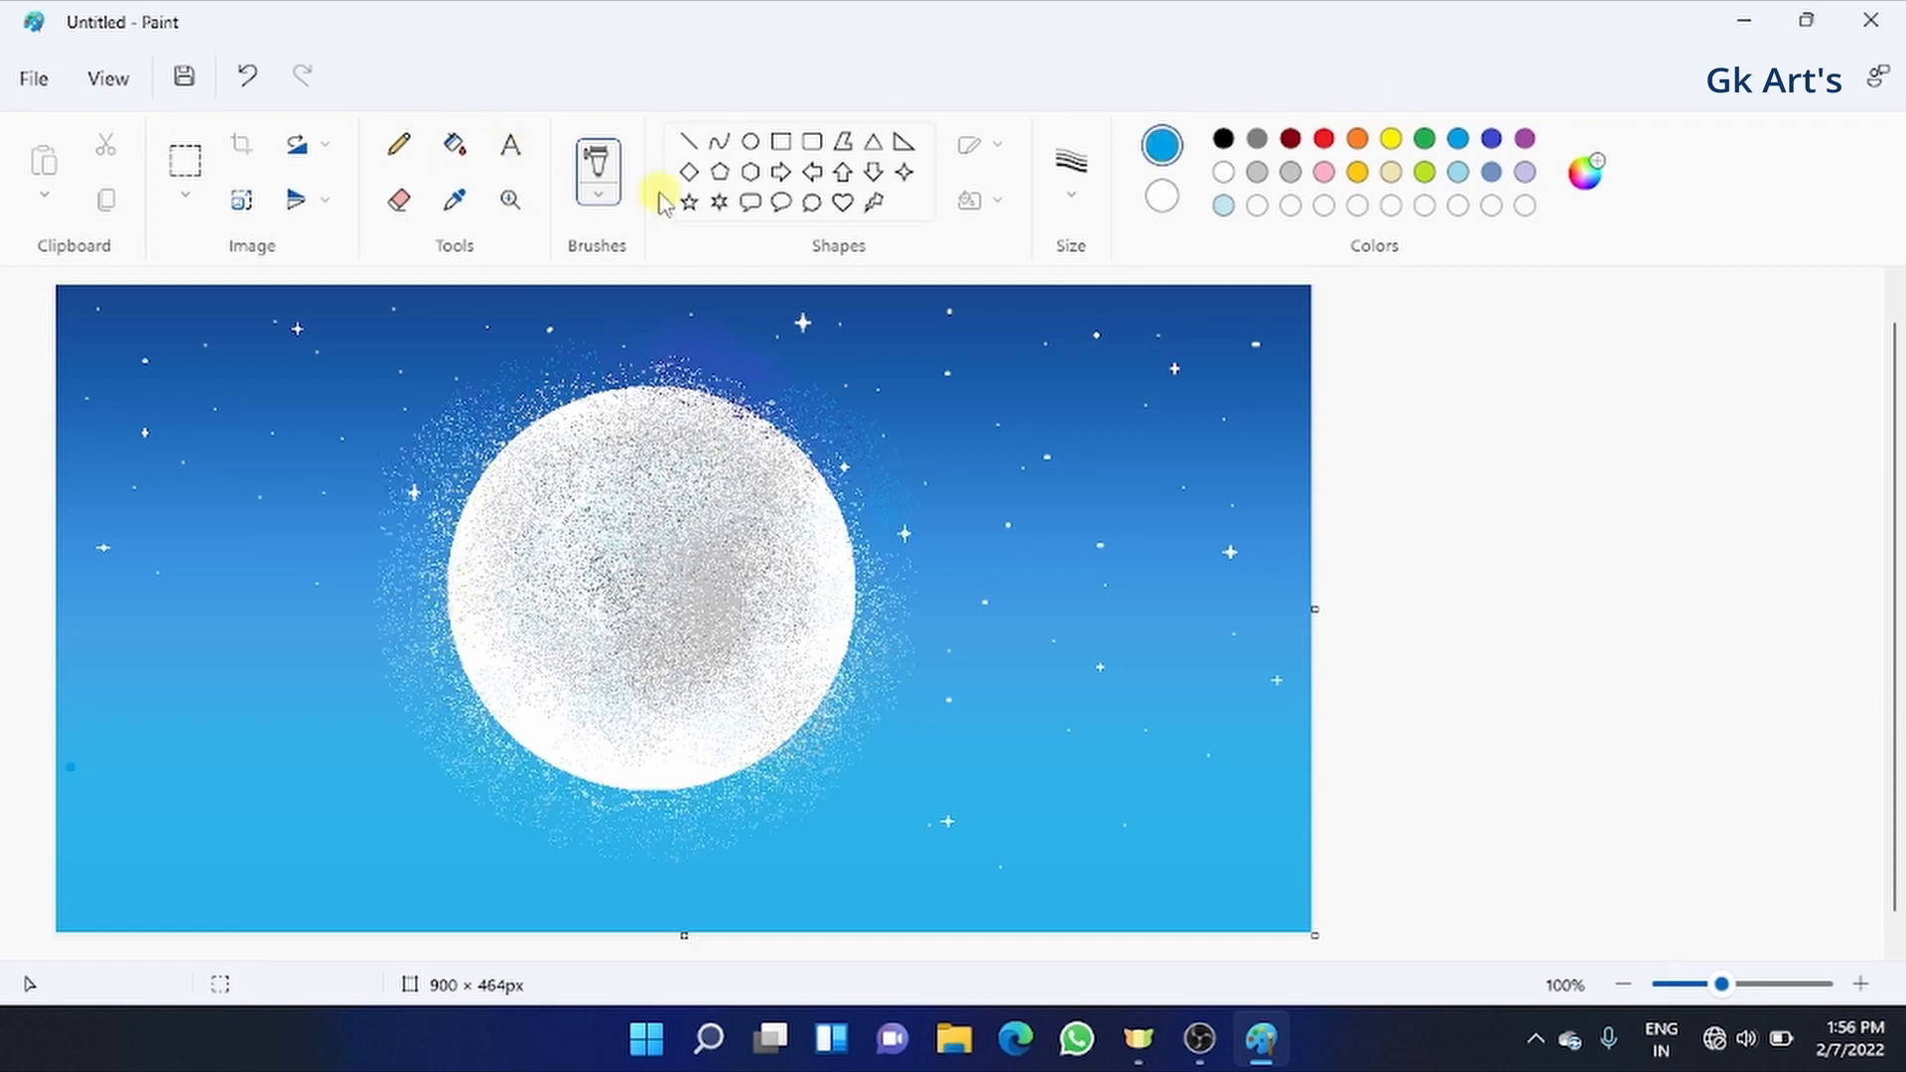
- Paint a solid black cliff with an 8 px brush in the lower-left part of the canvas, its tip overlapping the moon
click(597, 192)
click(655, 308)
click(1071, 178)
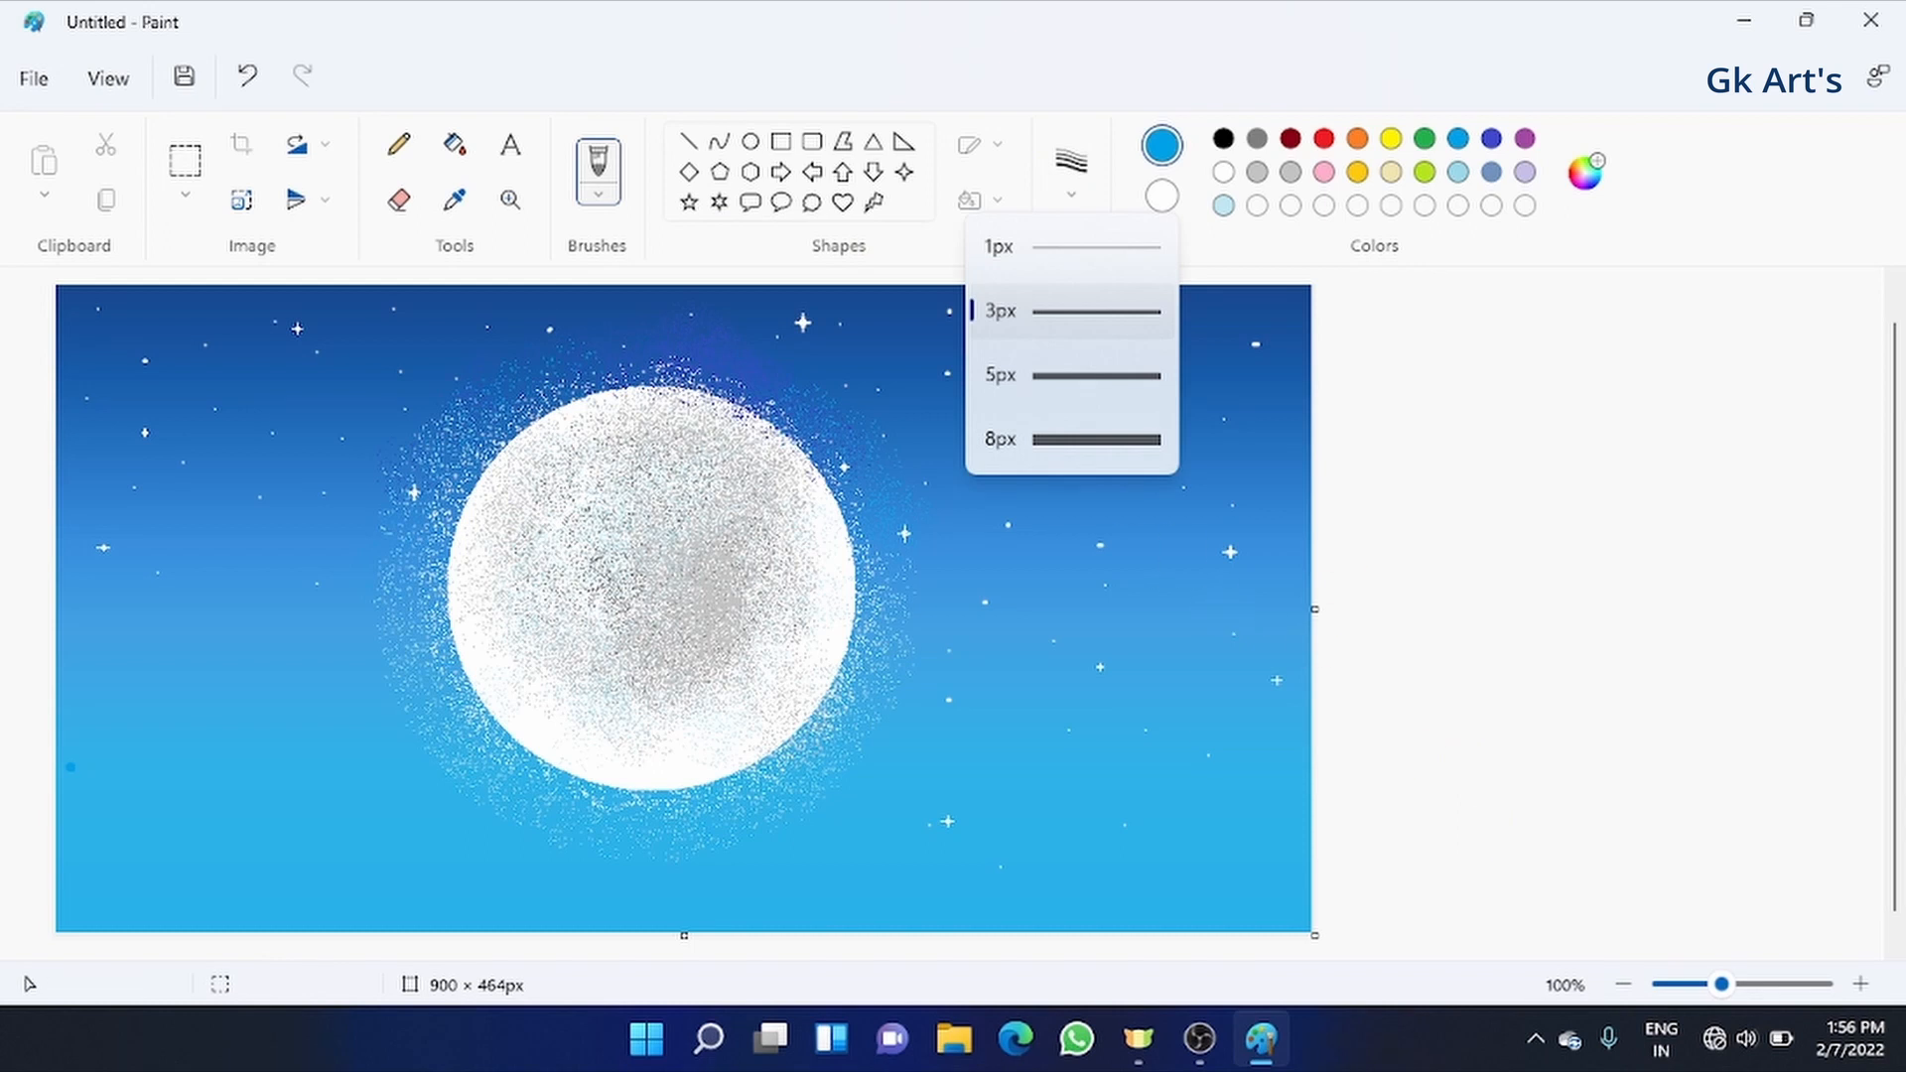
click(1130, 466)
click(1223, 138)
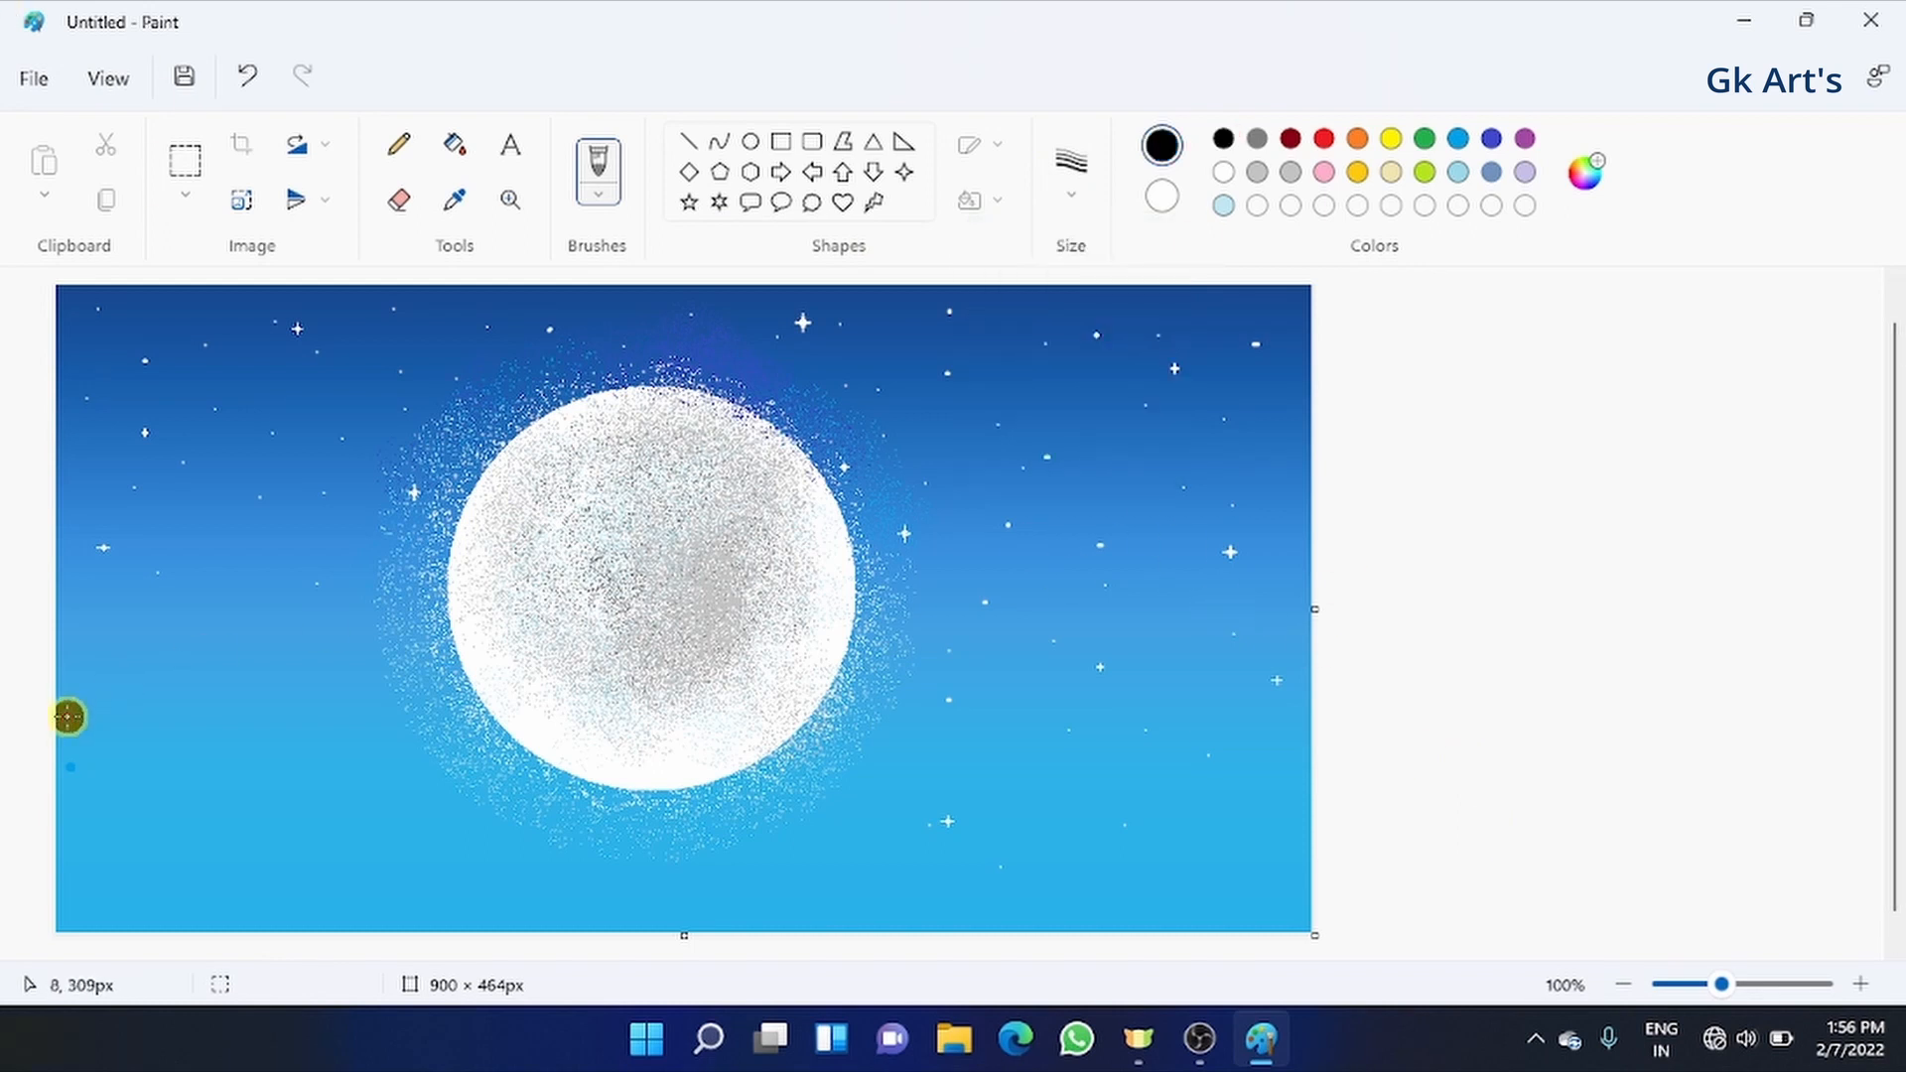
mouse_move(64, 715)
mouse_down()
mouse_move(642, 771)
mouse_move(469, 904)
mouse_move(65, 700)
mouse_move(499, 735)
mouse_move(625, 722)
mouse_move(627, 756)
mouse_move(541, 806)
mouse_move(591, 771)
mouse_move(40, 752)
mouse_move(550, 799)
mouse_move(489, 867)
mouse_move(511, 810)
mouse_move(402, 784)
mouse_move(435, 855)
mouse_move(505, 852)
mouse_move(343, 919)
mouse_move(233, 819)
mouse_move(118, 759)
mouse_move(213, 757)
mouse_move(83, 826)
mouse_move(36, 877)
mouse_move(380, 884)
mouse_move(335, 887)
mouse_move(348, 920)
mouse_move(30, 896)
mouse_move(212, 902)
mouse_move(547, 852)
mouse_move(481, 892)
mouse_move(404, 908)
mouse_move(367, 875)
mouse_move(511, 785)
mouse_up()
- Mix a dark indigo blue and paint a smaller solid cliff in the canvas's lower-right corner
click(1585, 172)
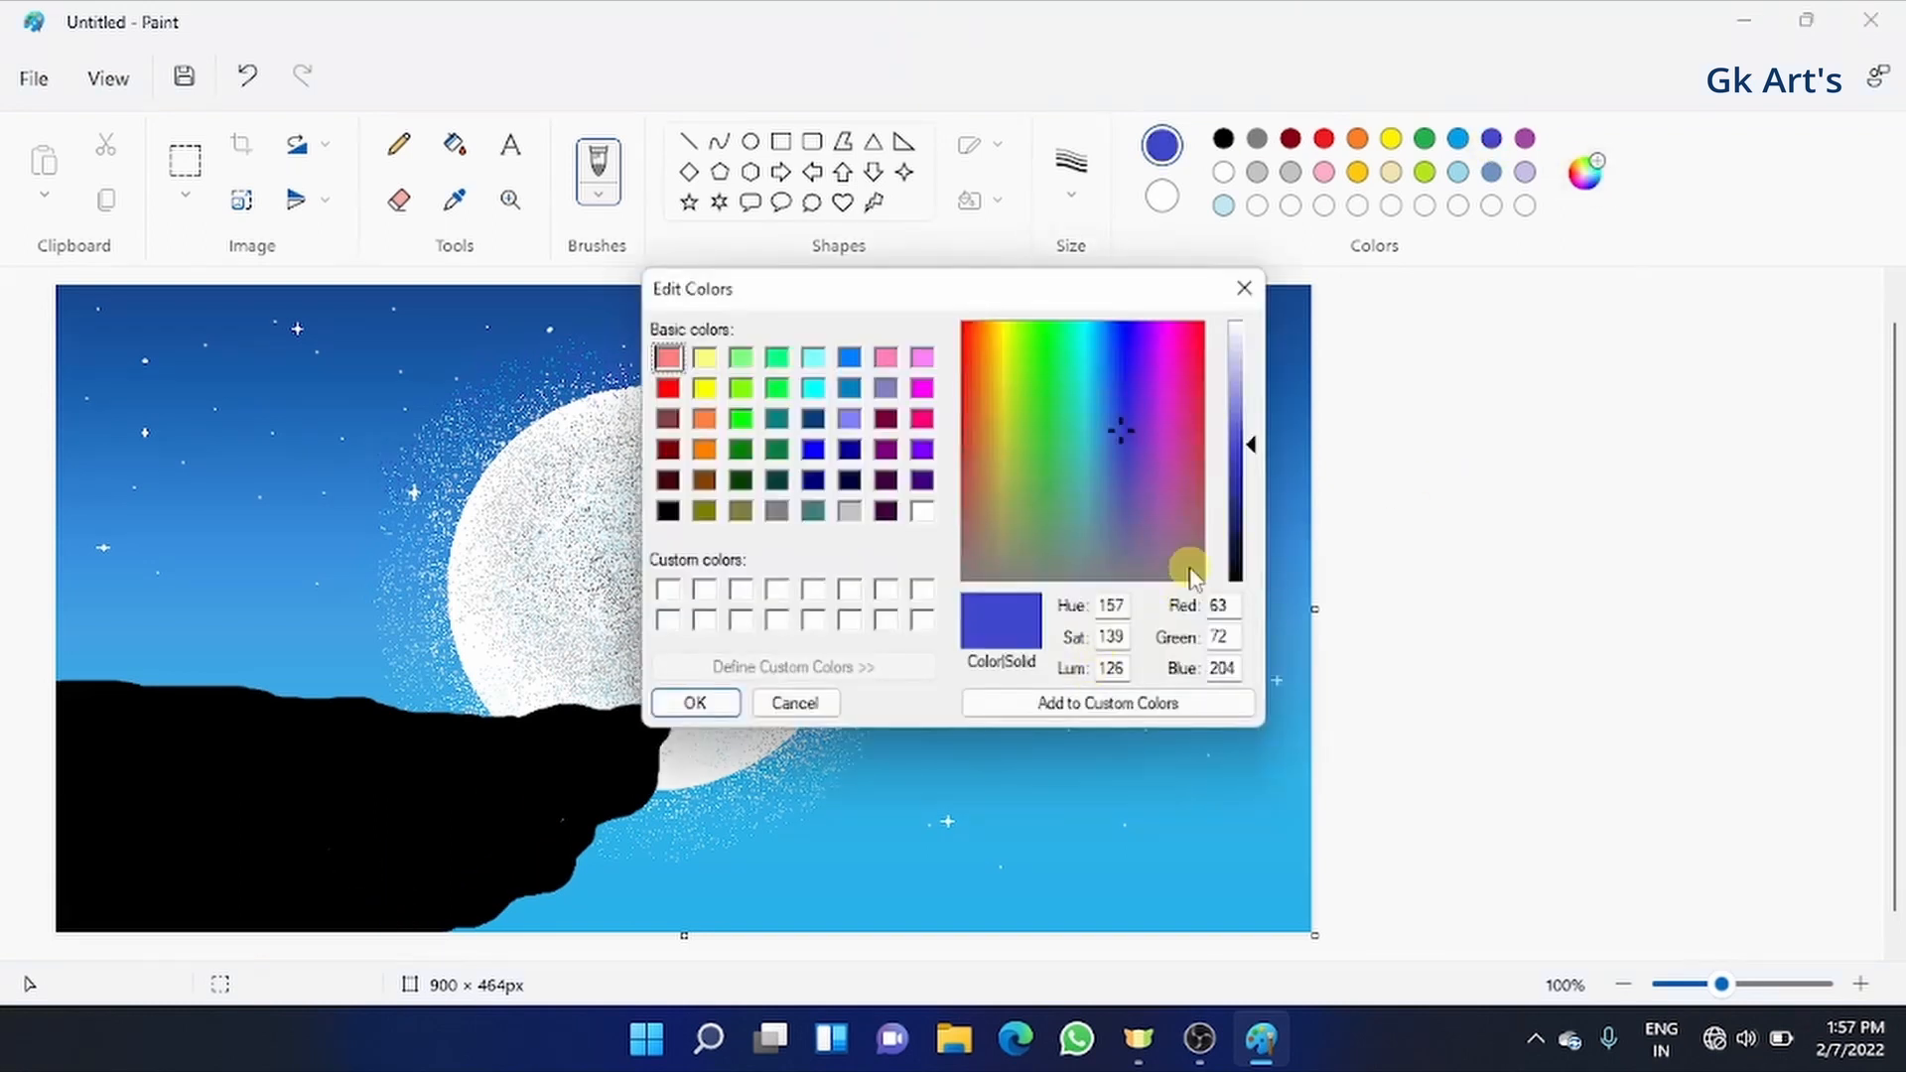
click(1237, 490)
click(695, 699)
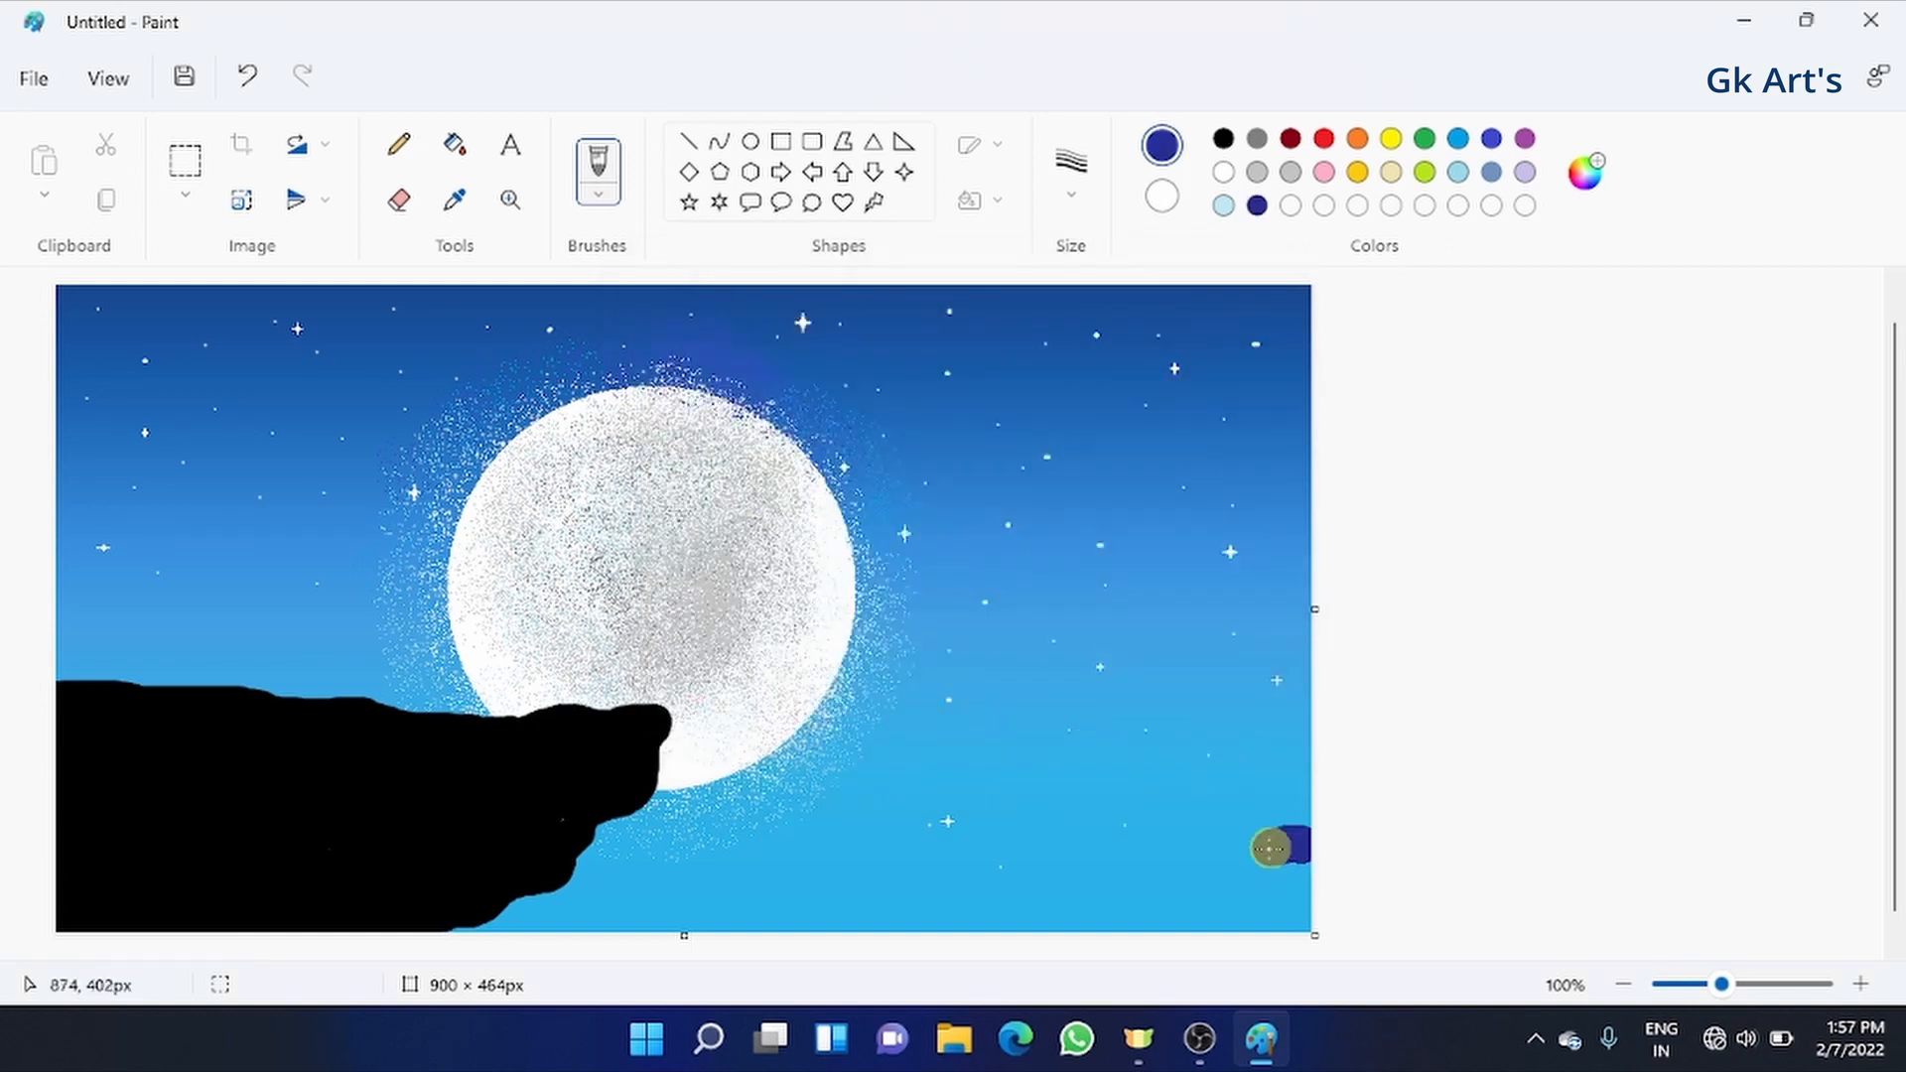
mouse_move(1291, 842)
mouse_down()
mouse_move(1078, 855)
mouse_move(1120, 905)
mouse_move(1260, 949)
mouse_move(1141, 891)
mouse_move(1326, 895)
mouse_move(1217, 868)
mouse_up()
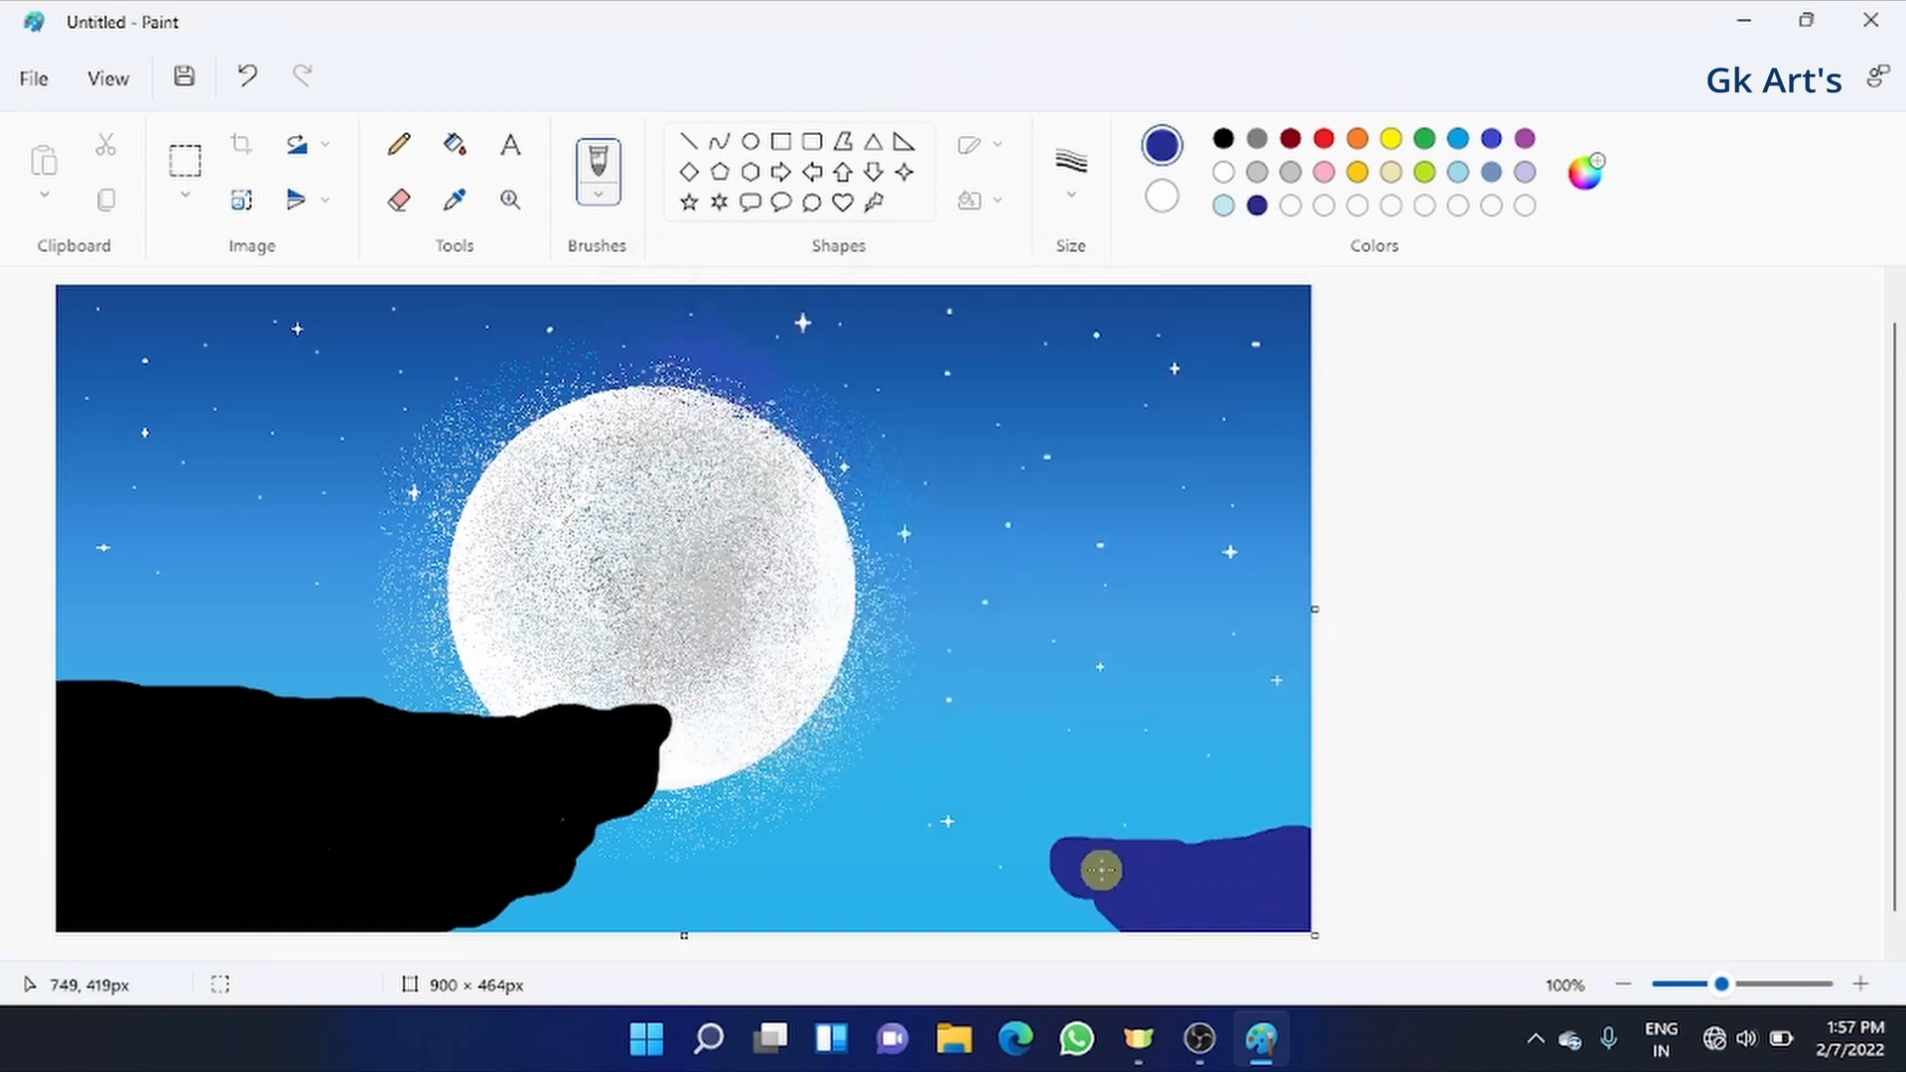
mouse_move(1003, 864)
mouse_down()
mouse_move(1302, 836)
mouse_move(1233, 923)
mouse_up()
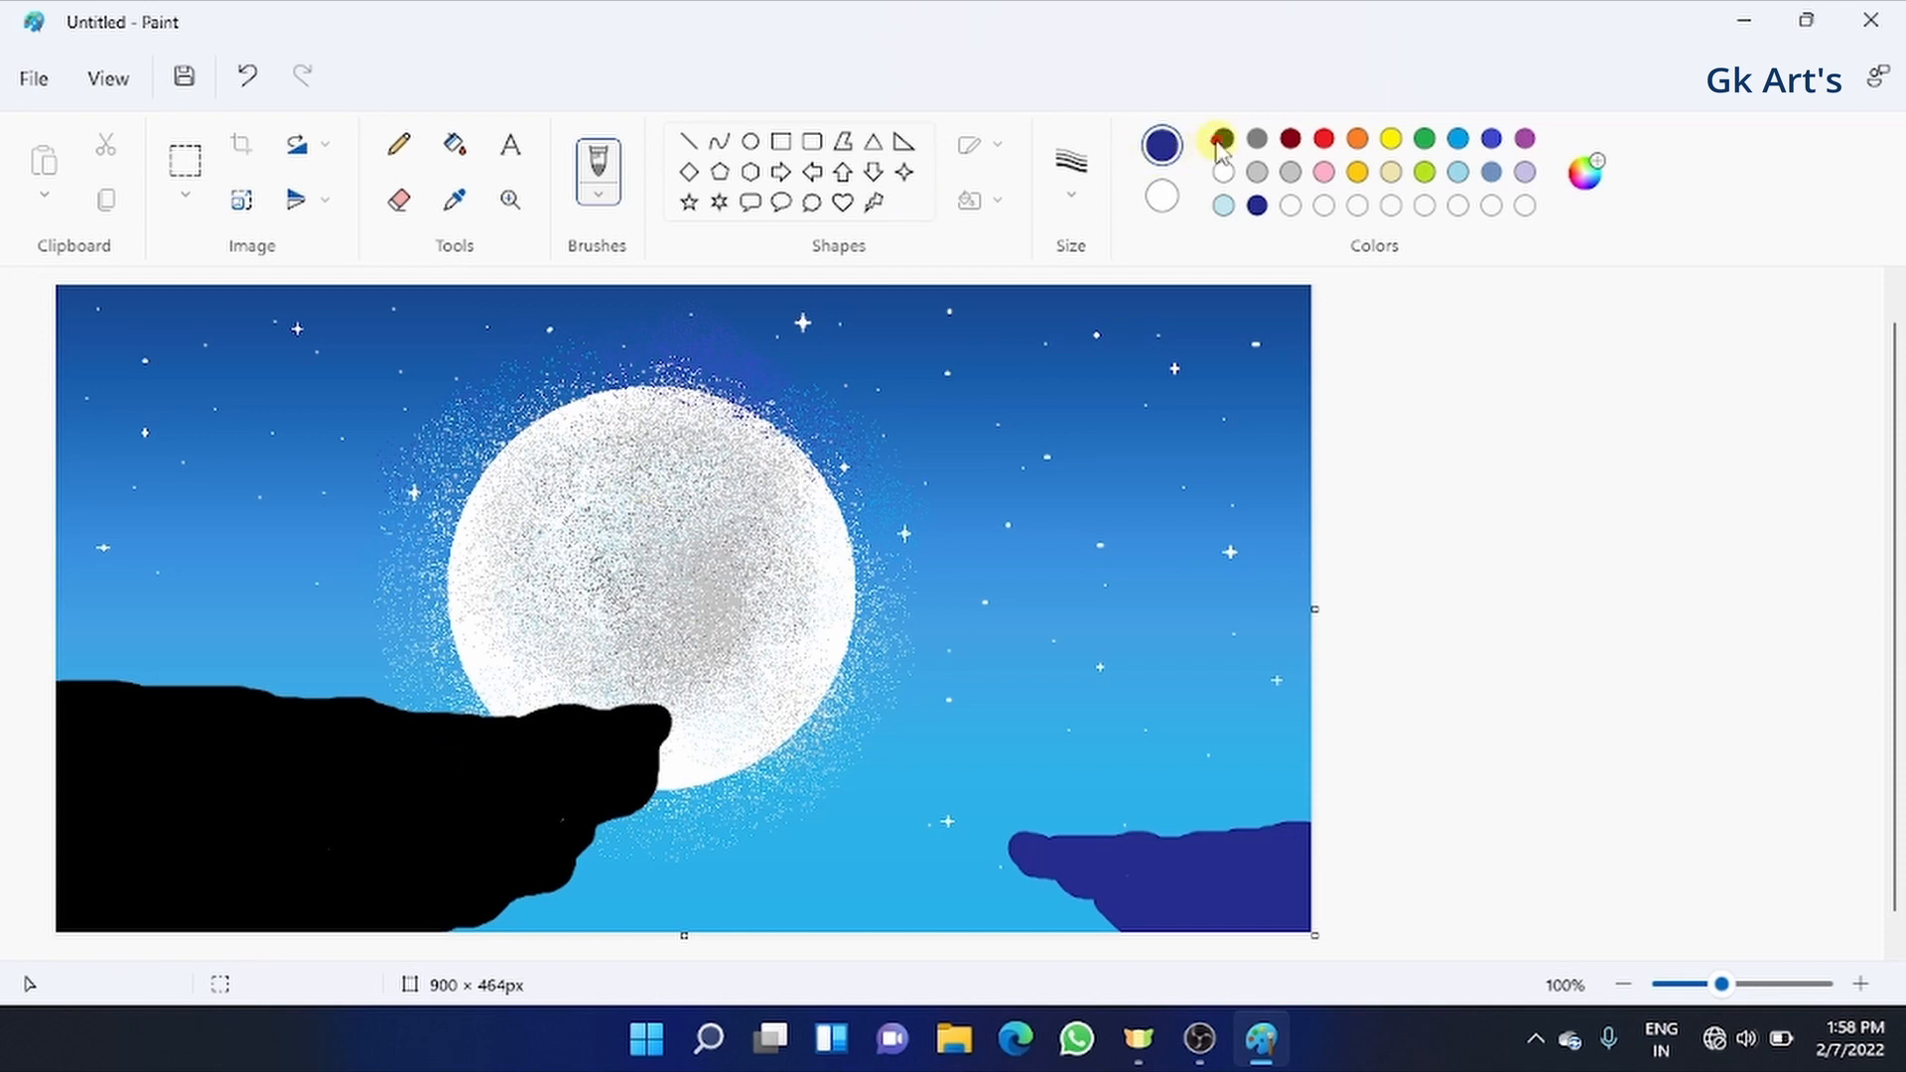
- Paint a black leaning tree trunk on the cliff, with forked branches spreading in front of the moon
click(1222, 140)
mouse_move(440, 707)
mouse_down()
mouse_move(610, 532)
mouse_move(472, 666)
mouse_move(447, 732)
mouse_move(534, 614)
mouse_move(512, 613)
mouse_move(482, 669)
mouse_move(468, 740)
mouse_move(464, 695)
mouse_move(383, 755)
mouse_move(468, 663)
mouse_up()
click(253, 71)
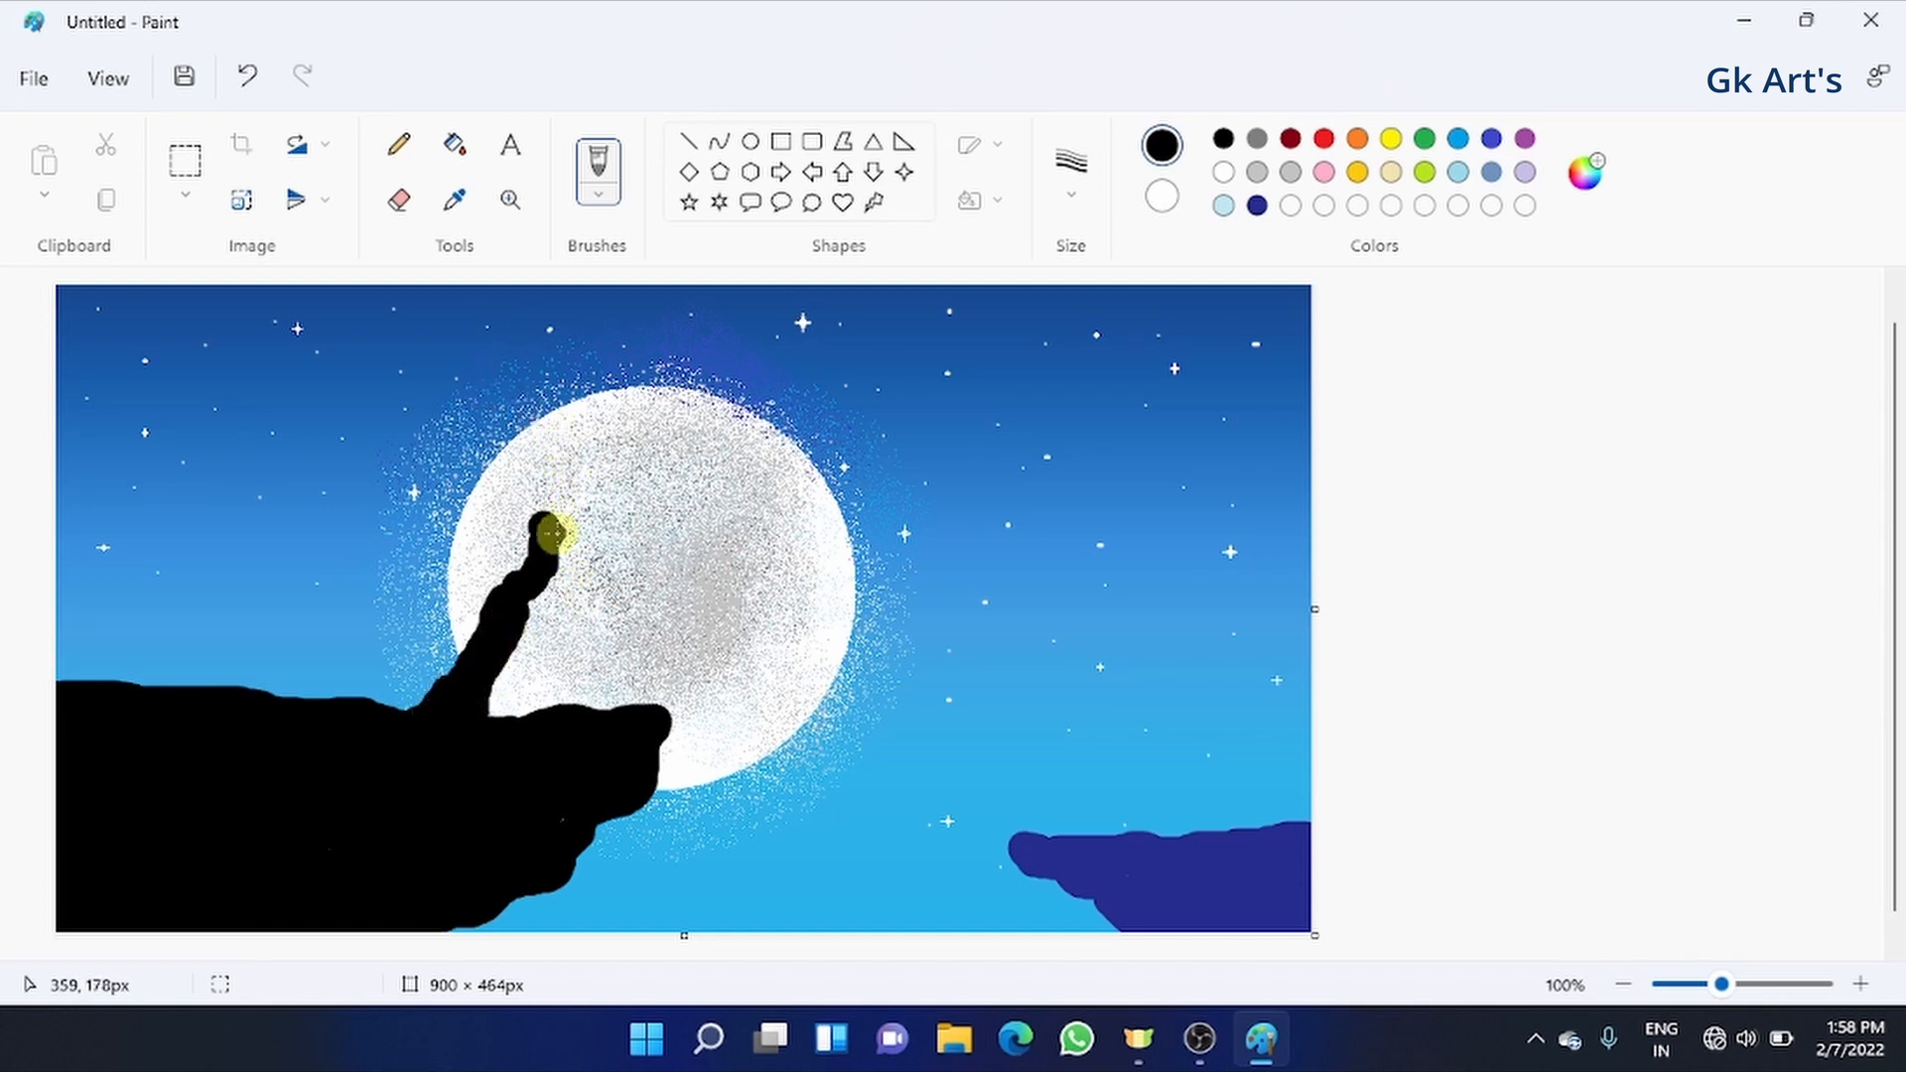
mouse_move(554, 558)
mouse_down()
mouse_move(647, 516)
mouse_move(541, 513)
mouse_up()
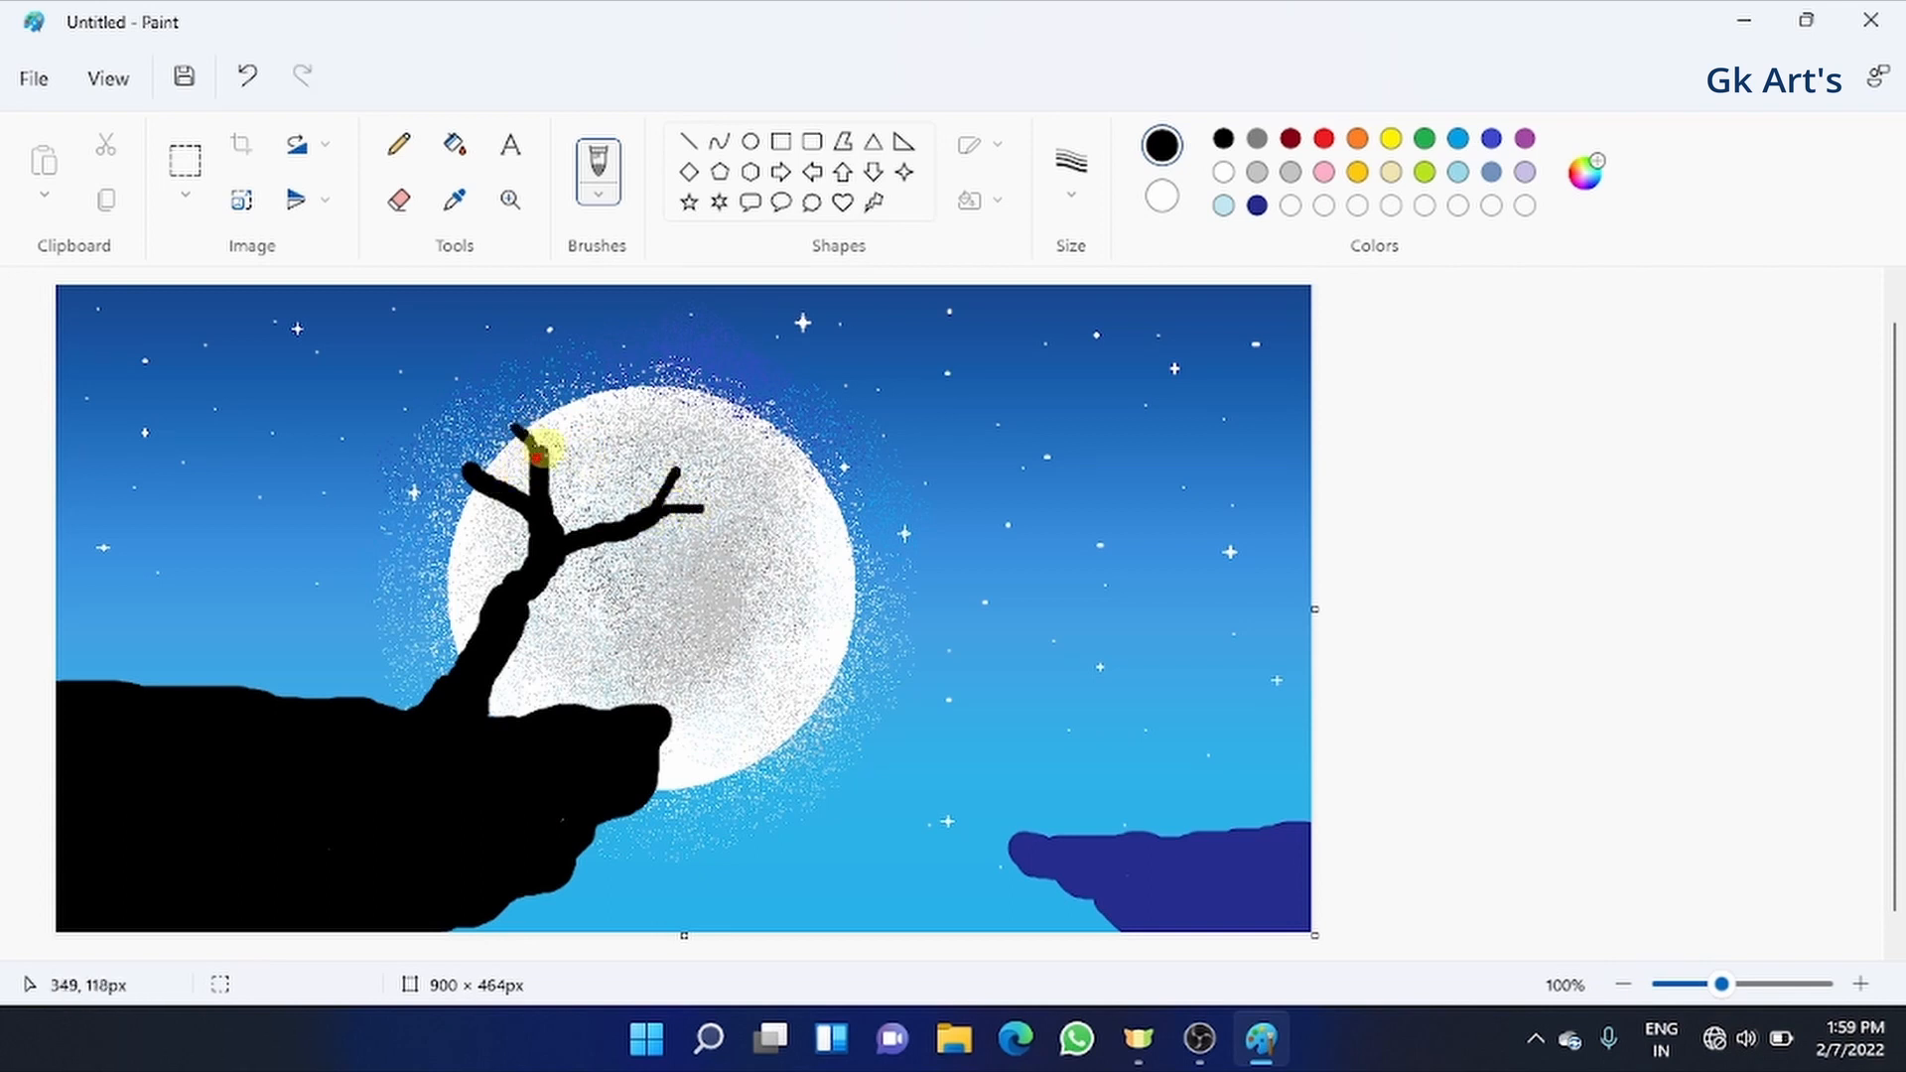
mouse_move(451, 475)
mouse_down()
mouse_move(423, 475)
mouse_move(450, 443)
mouse_up()
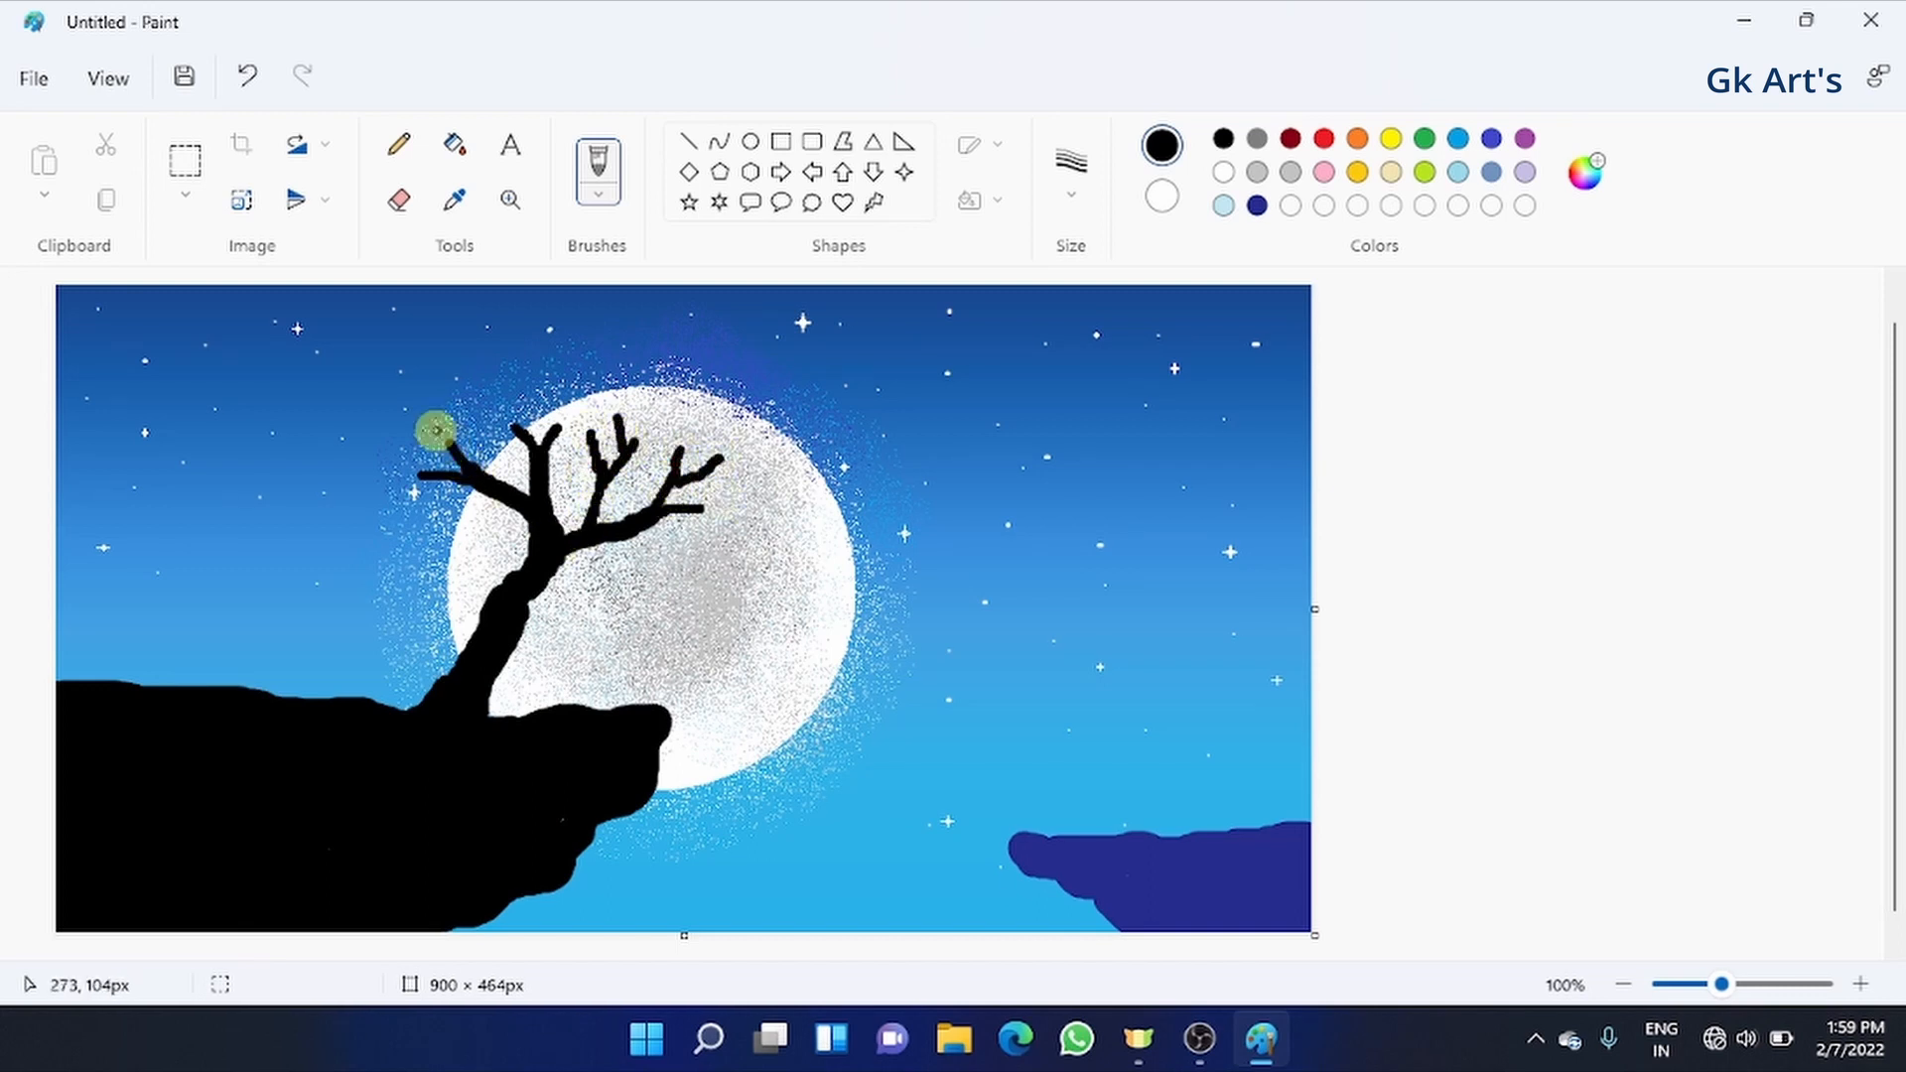
mouse_move(440, 437)
mouse_down()
mouse_move(463, 471)
mouse_move(425, 477)
mouse_up()
drag(425, 478, 388, 478)
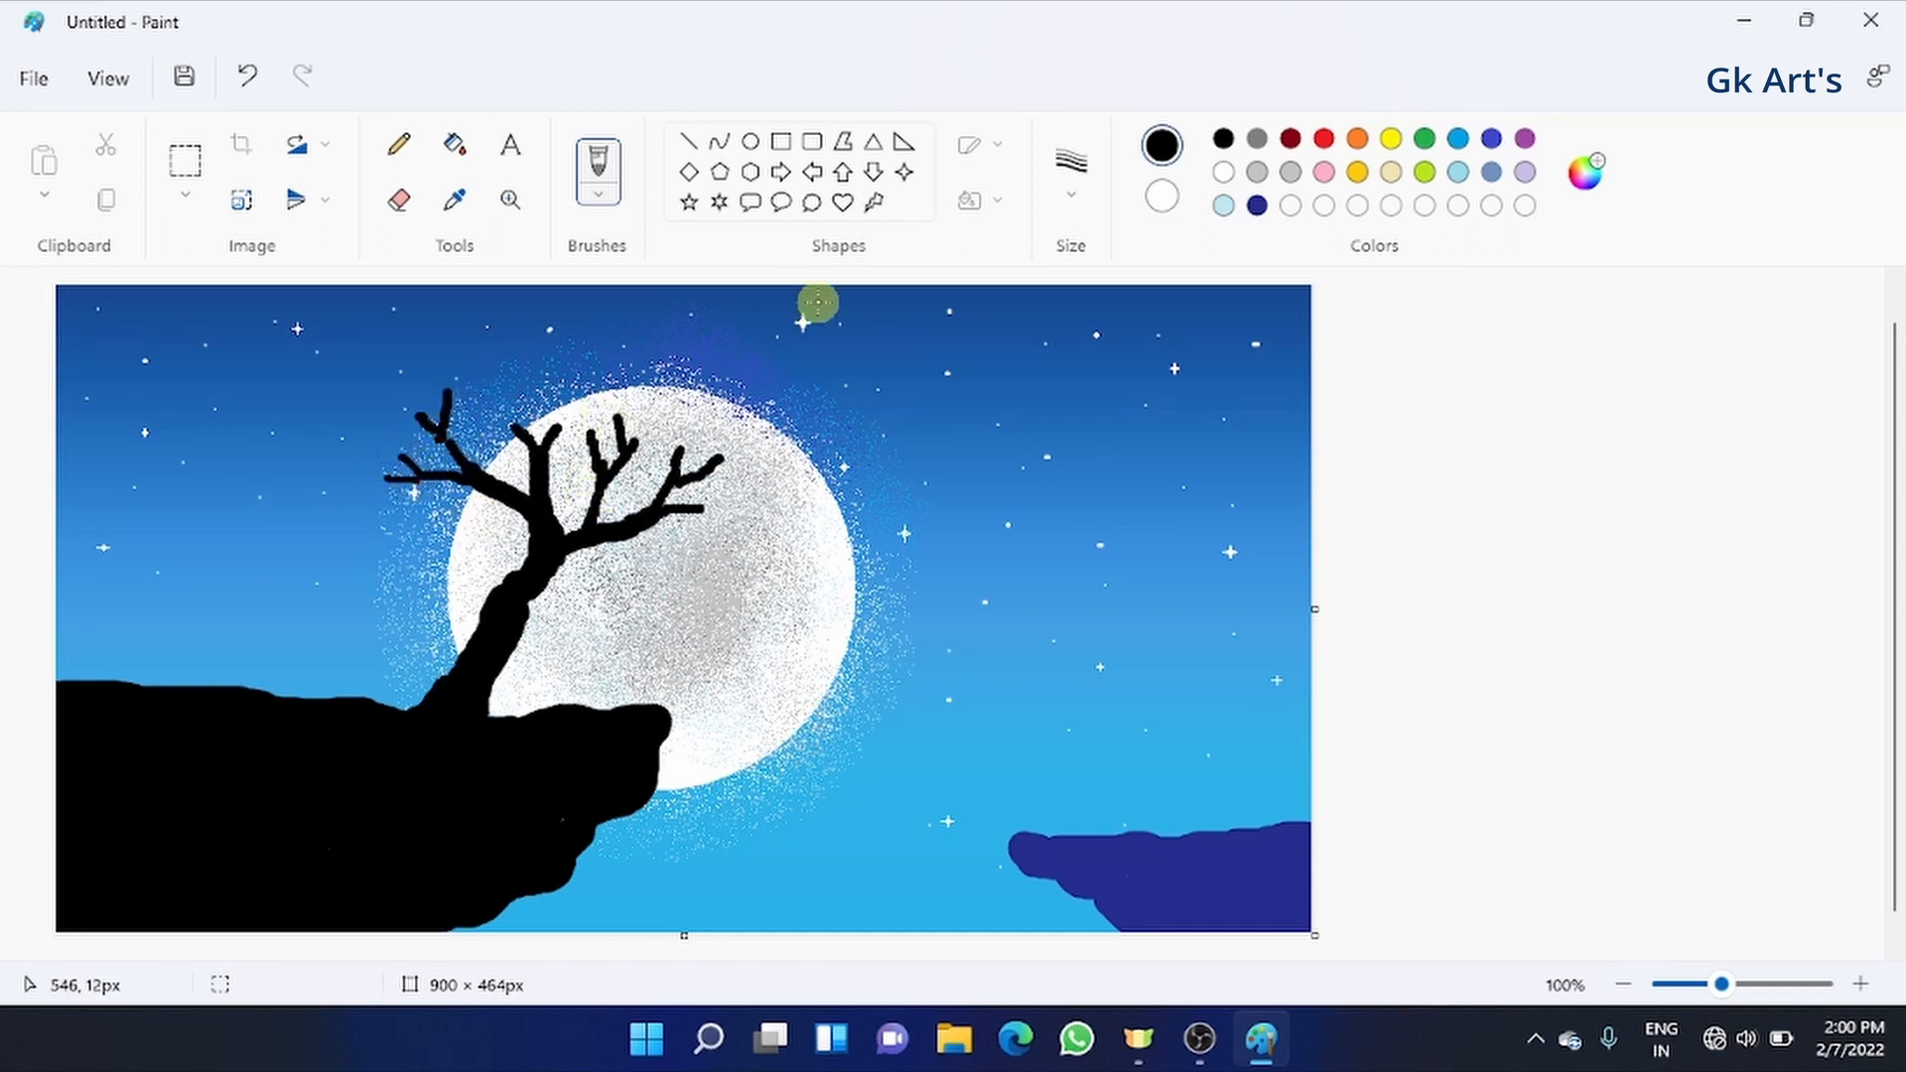
- Mix a purple with red 191, green 0, blue 191 and airbrush a wide foliage crown over the tree's branches
click(1585, 171)
click(922, 387)
click(1237, 485)
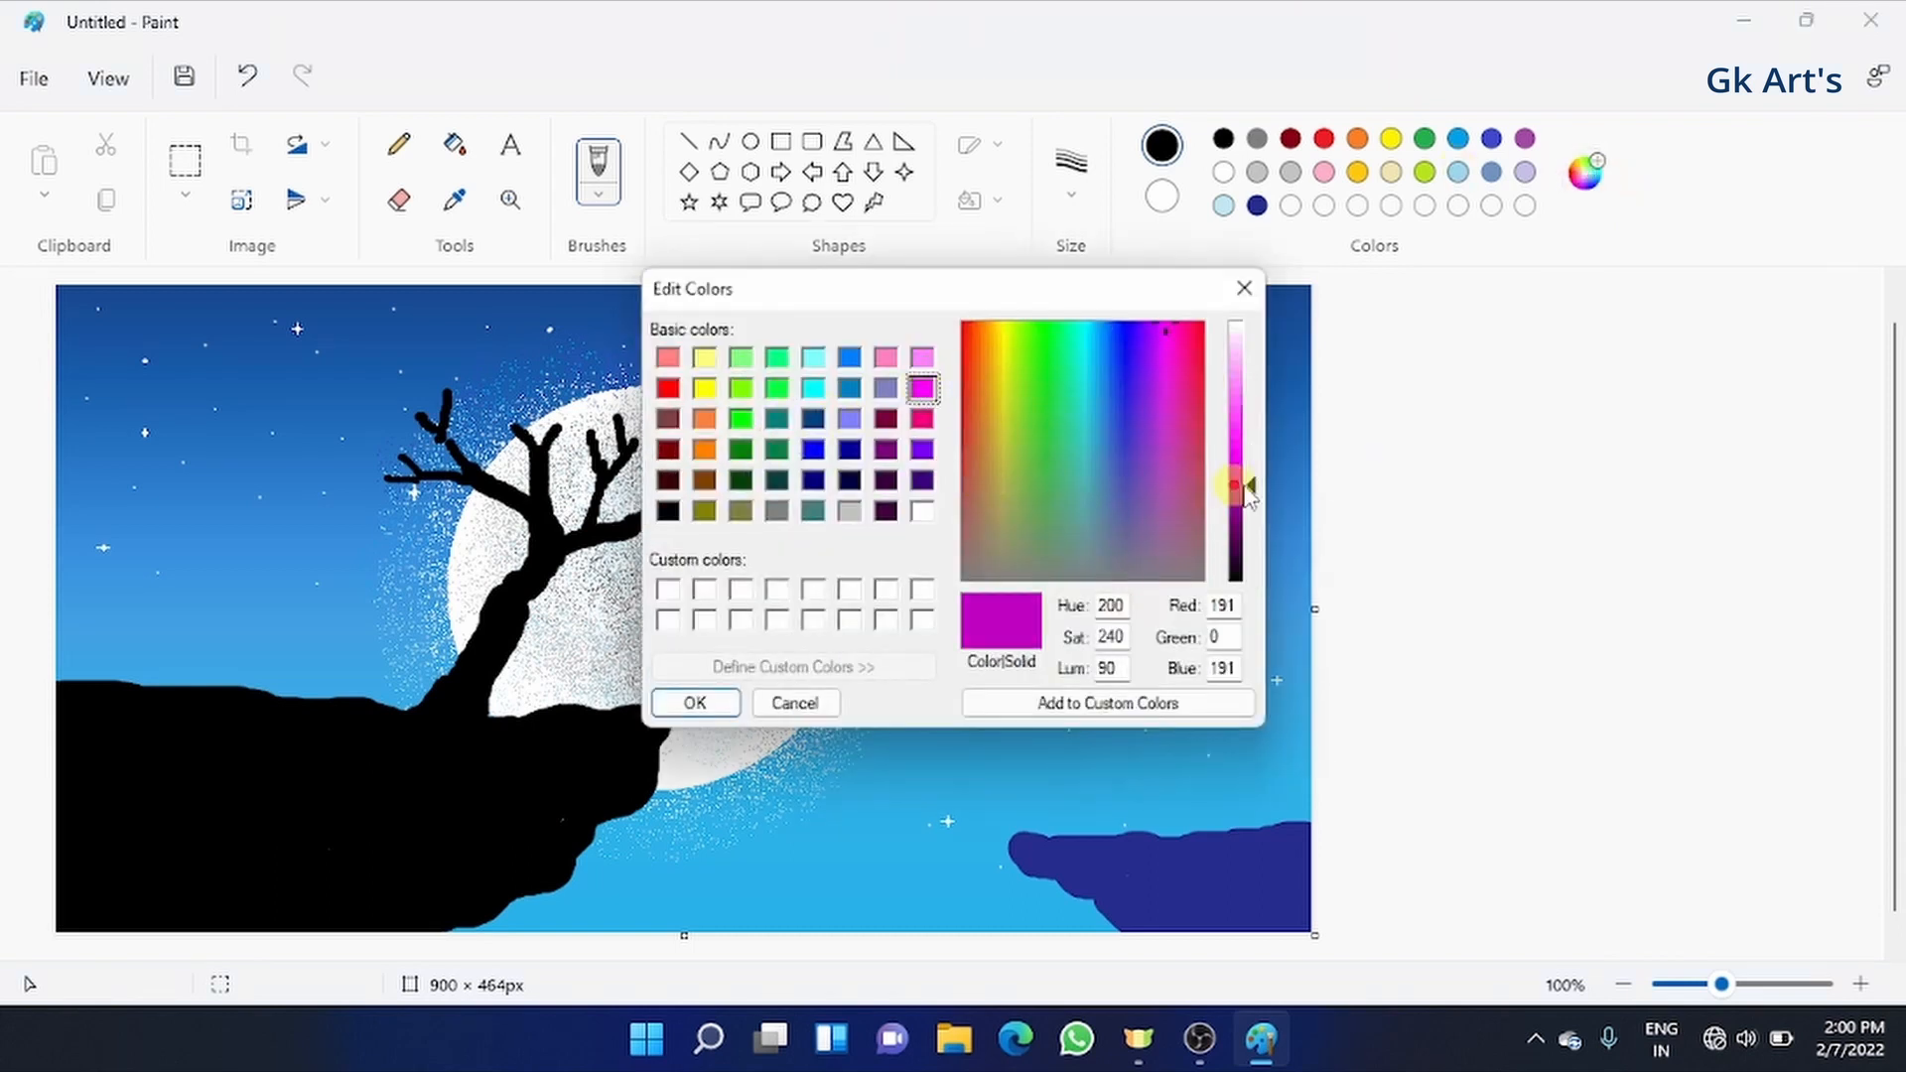
click(695, 702)
click(607, 198)
click(703, 439)
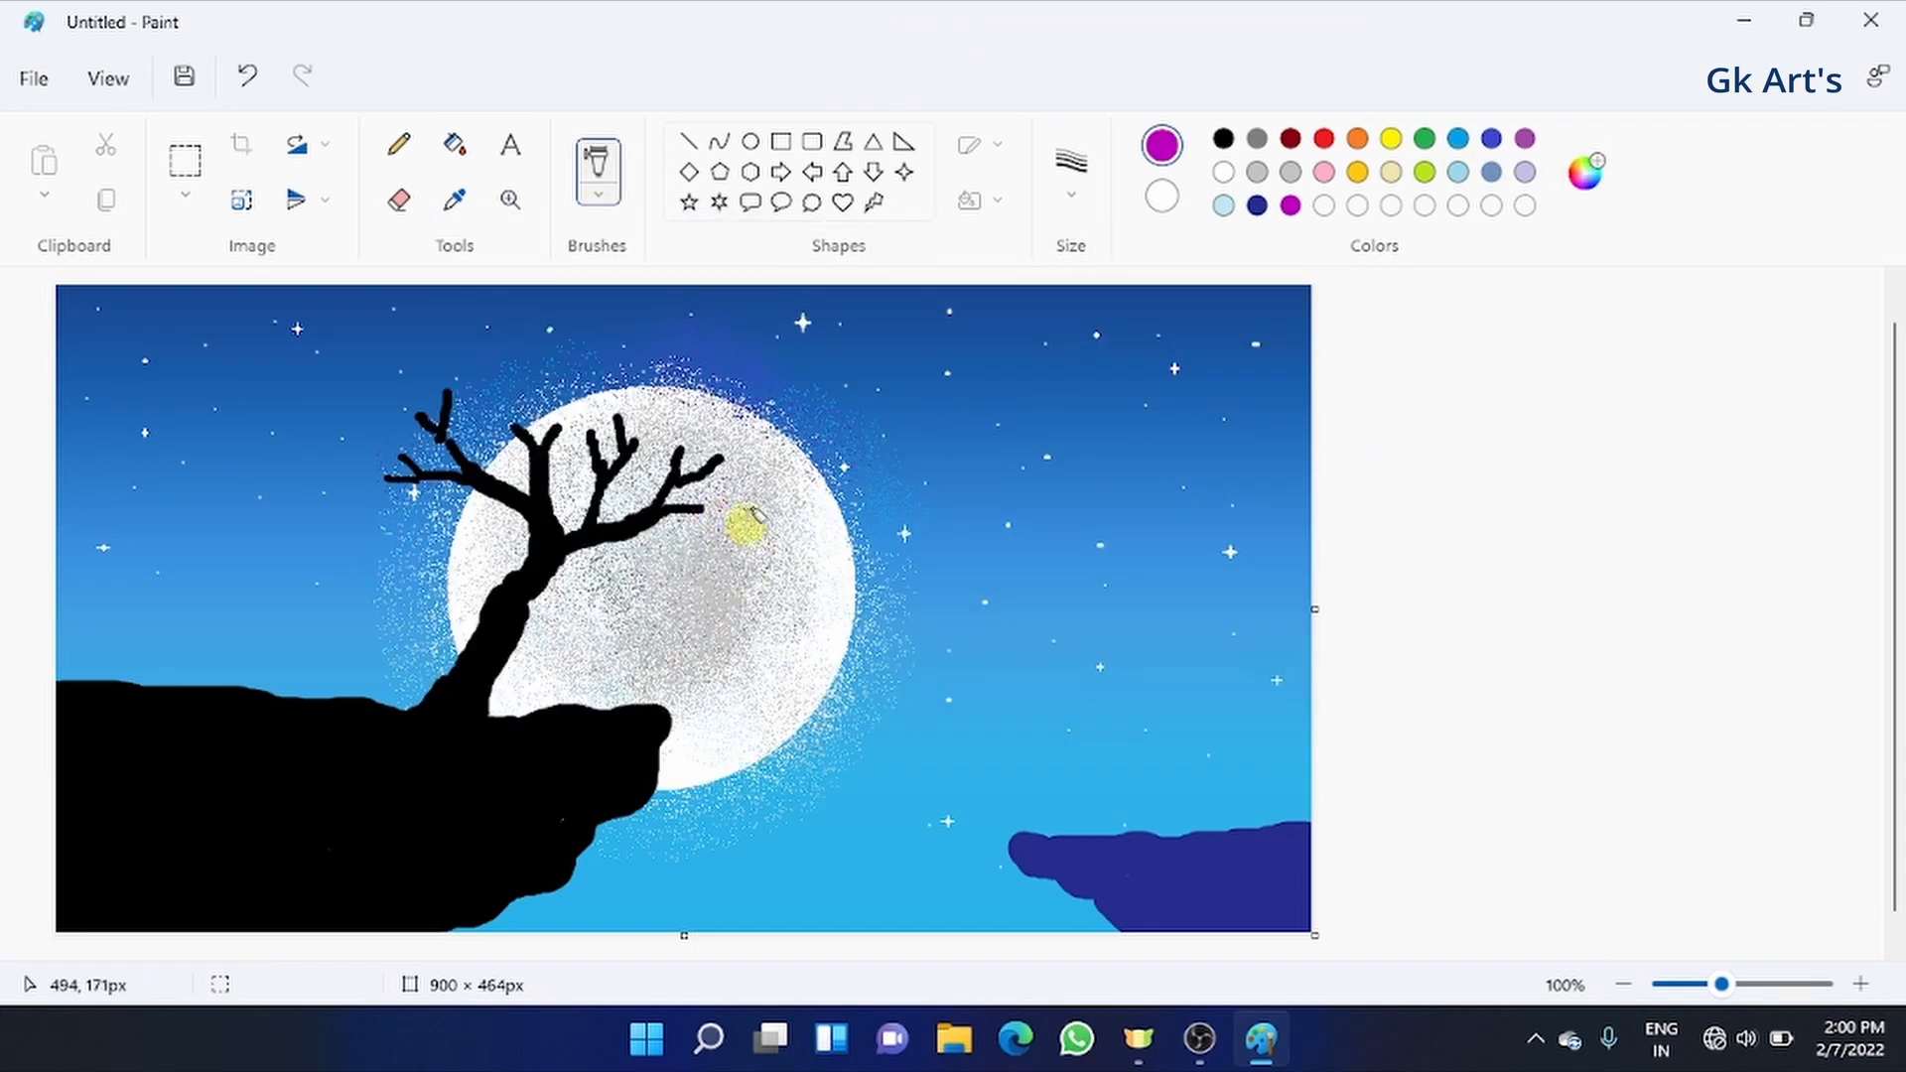
mouse_move(617, 421)
mouse_down()
mouse_move(487, 383)
mouse_move(432, 394)
mouse_move(394, 428)
mouse_move(385, 474)
mouse_move(418, 422)
mouse_move(488, 402)
mouse_move(555, 433)
mouse_move(527, 425)
mouse_move(606, 419)
mouse_move(589, 414)
mouse_move(740, 476)
mouse_move(749, 517)
mouse_move(645, 354)
mouse_move(719, 365)
mouse_move(645, 323)
mouse_move(741, 344)
mouse_move(720, 322)
mouse_move(712, 346)
mouse_move(675, 338)
mouse_move(683, 384)
mouse_move(742, 398)
mouse_move(611, 348)
mouse_move(747, 449)
mouse_move(824, 485)
mouse_move(799, 428)
mouse_move(854, 452)
mouse_move(727, 424)
mouse_move(583, 337)
mouse_move(631, 334)
mouse_move(531, 323)
mouse_move(587, 344)
mouse_up()
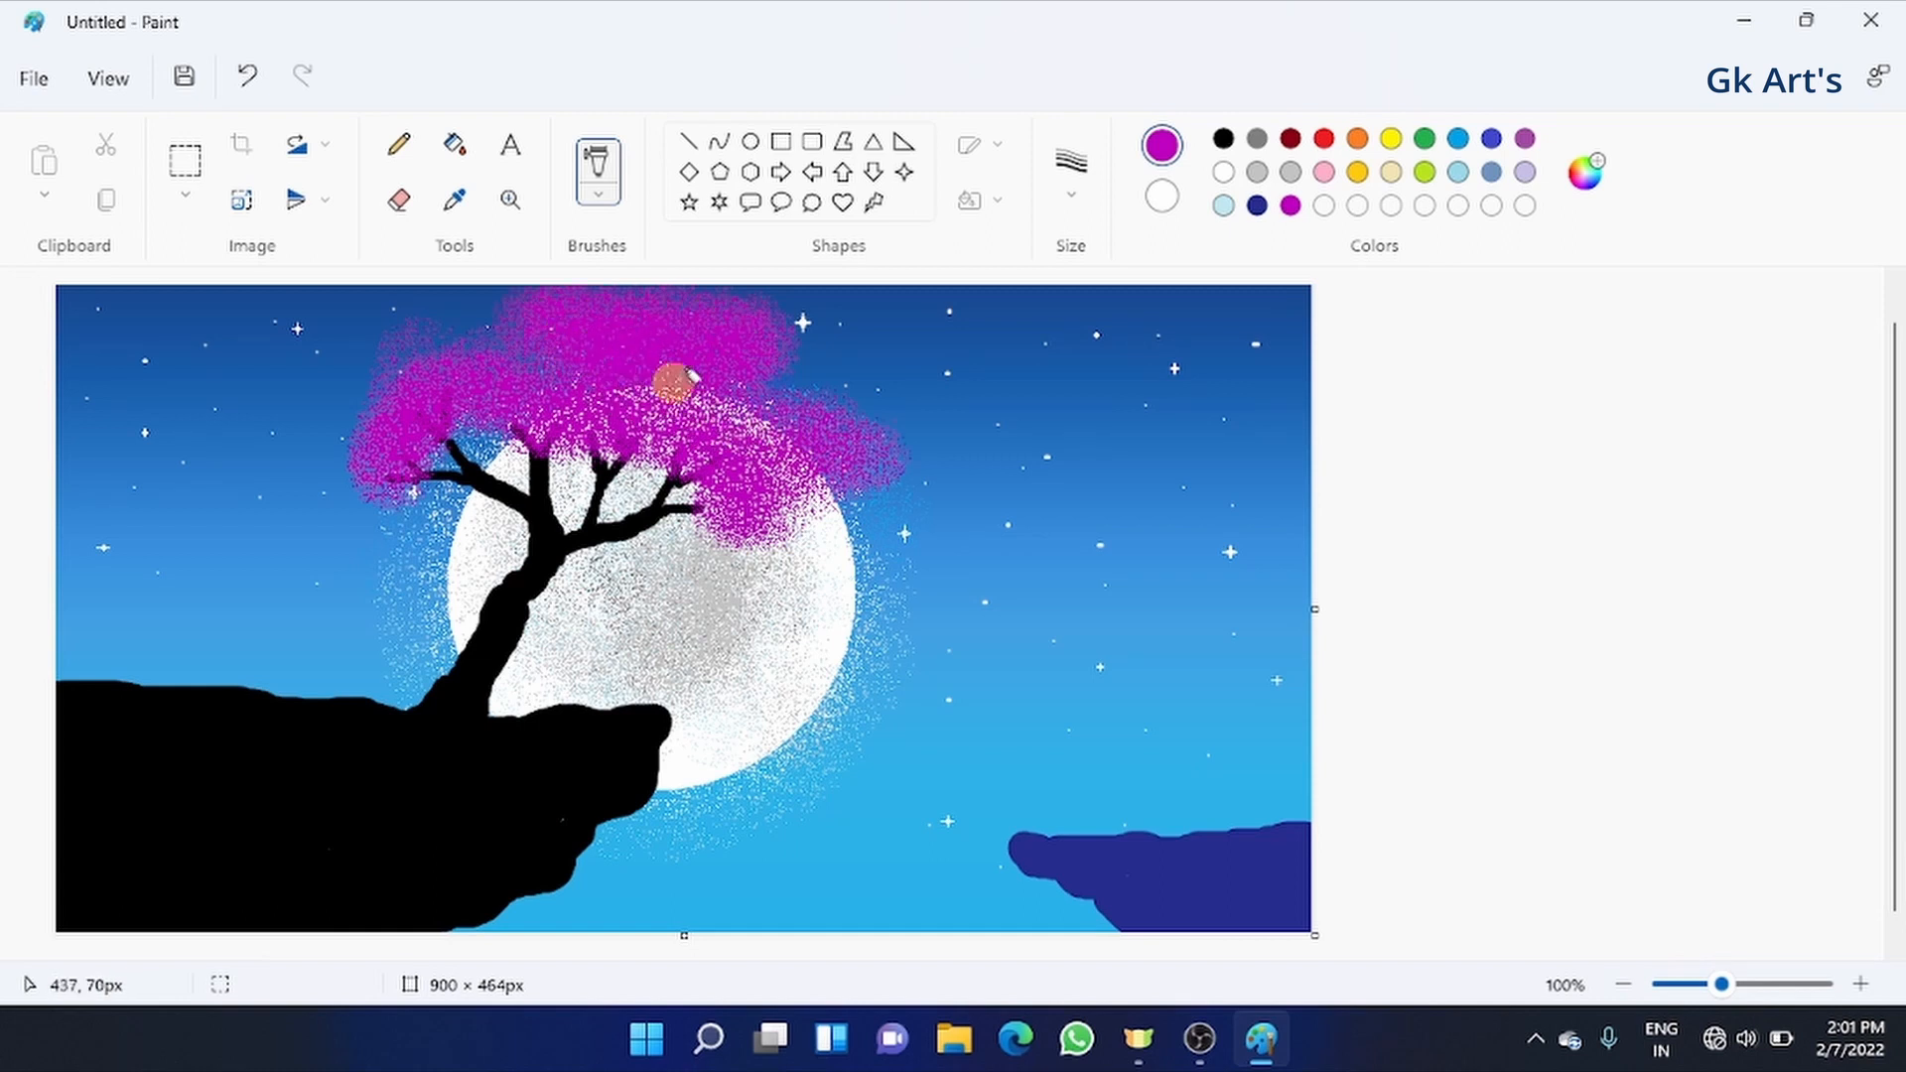
mouse_move(415, 382)
mouse_down()
mouse_move(361, 397)
mouse_move(348, 468)
mouse_move(378, 408)
mouse_up()
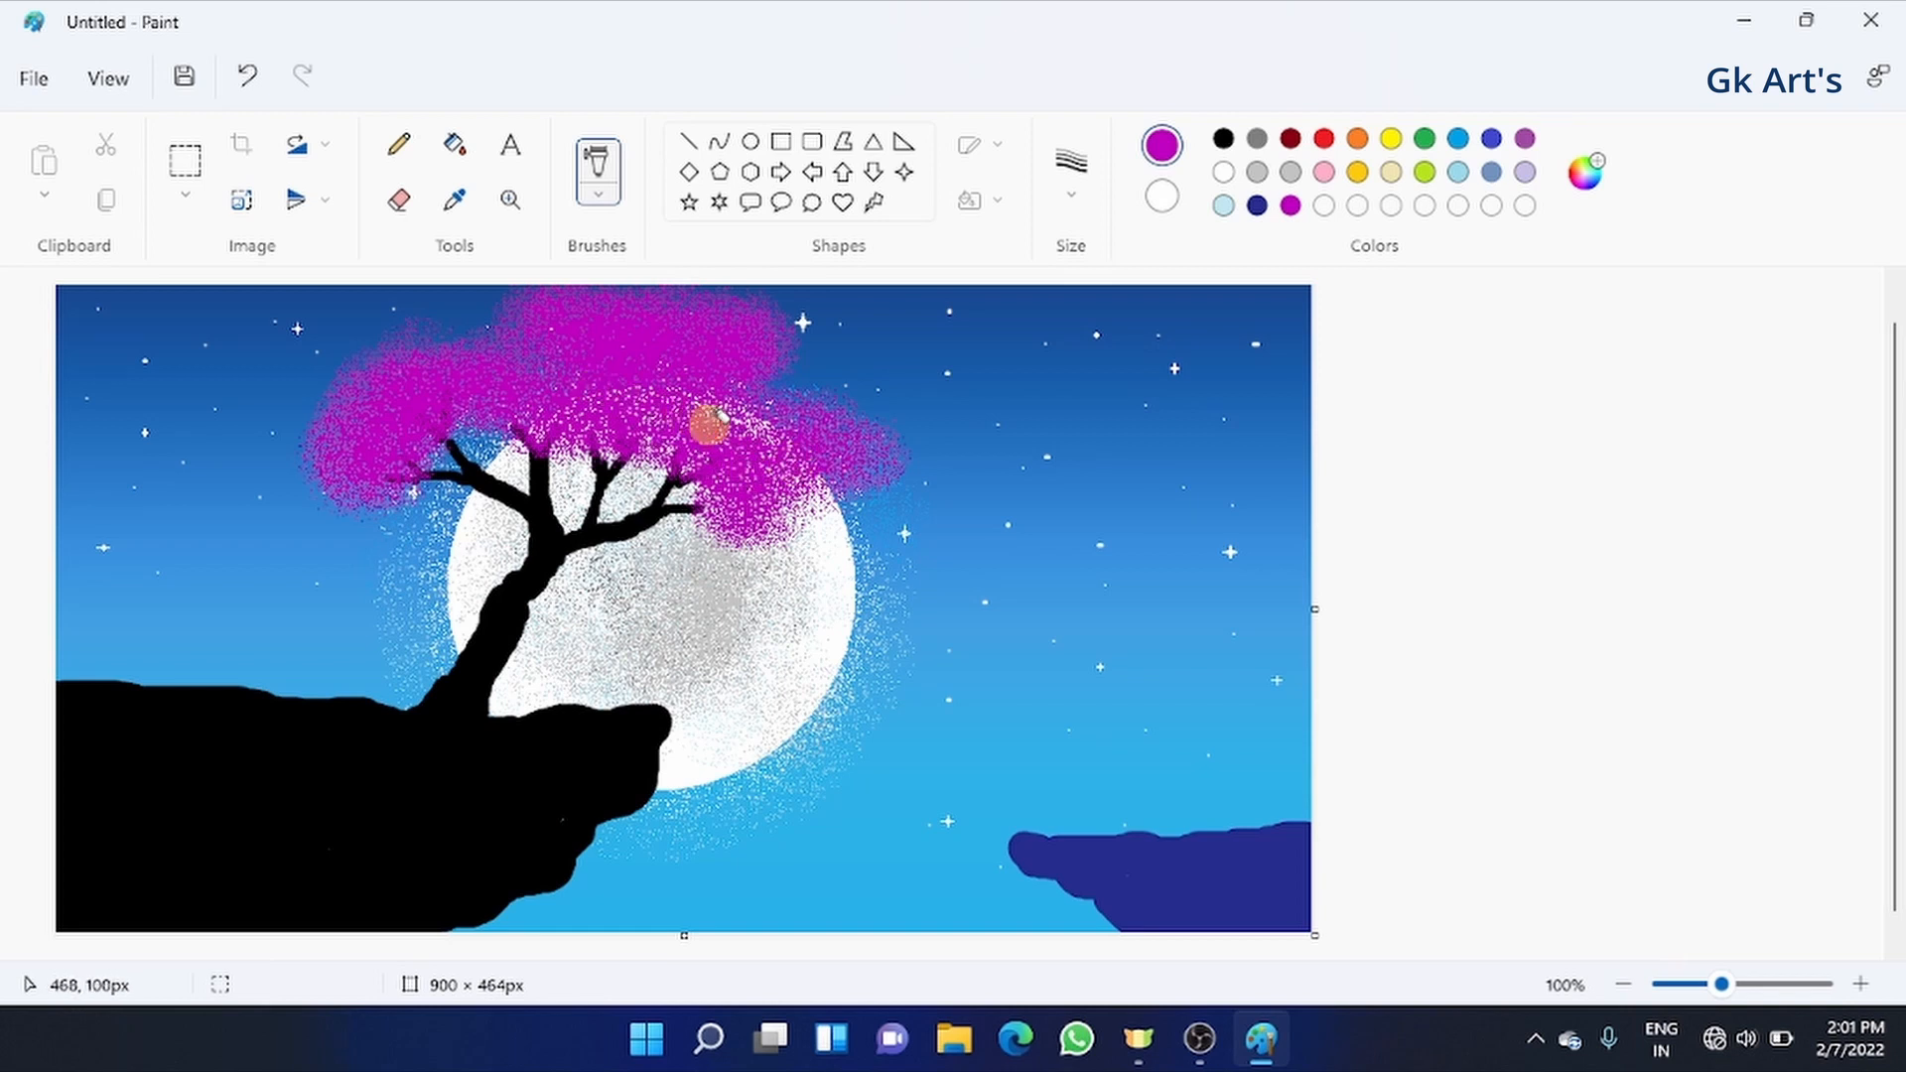
- Paint small black forked twigs with the brush across the purple foliage and beyond its upper-left edge
click(603, 194)
click(739, 712)
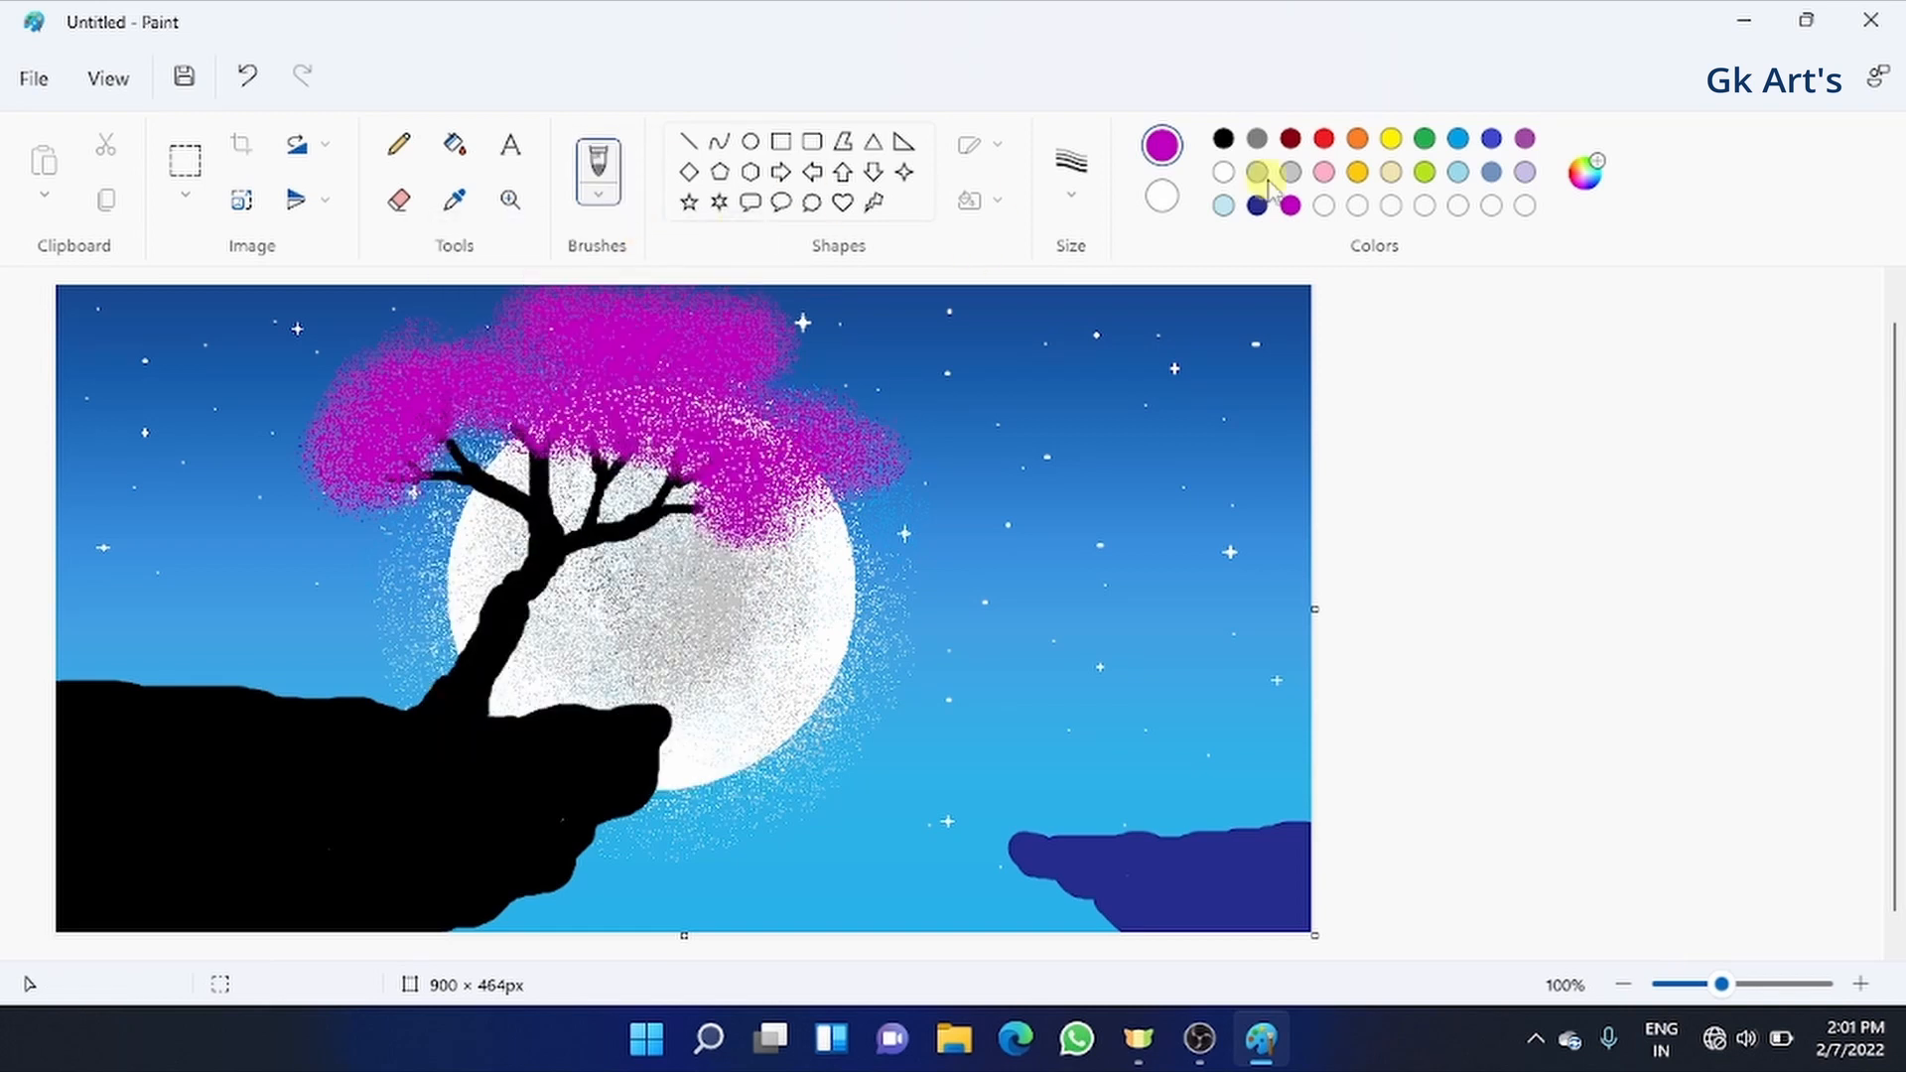
click(1223, 138)
mouse_move(650, 355)
mouse_down()
mouse_move(641, 400)
mouse_move(648, 364)
mouse_move(656, 403)
mouse_move(651, 378)
mouse_move(695, 362)
mouse_up()
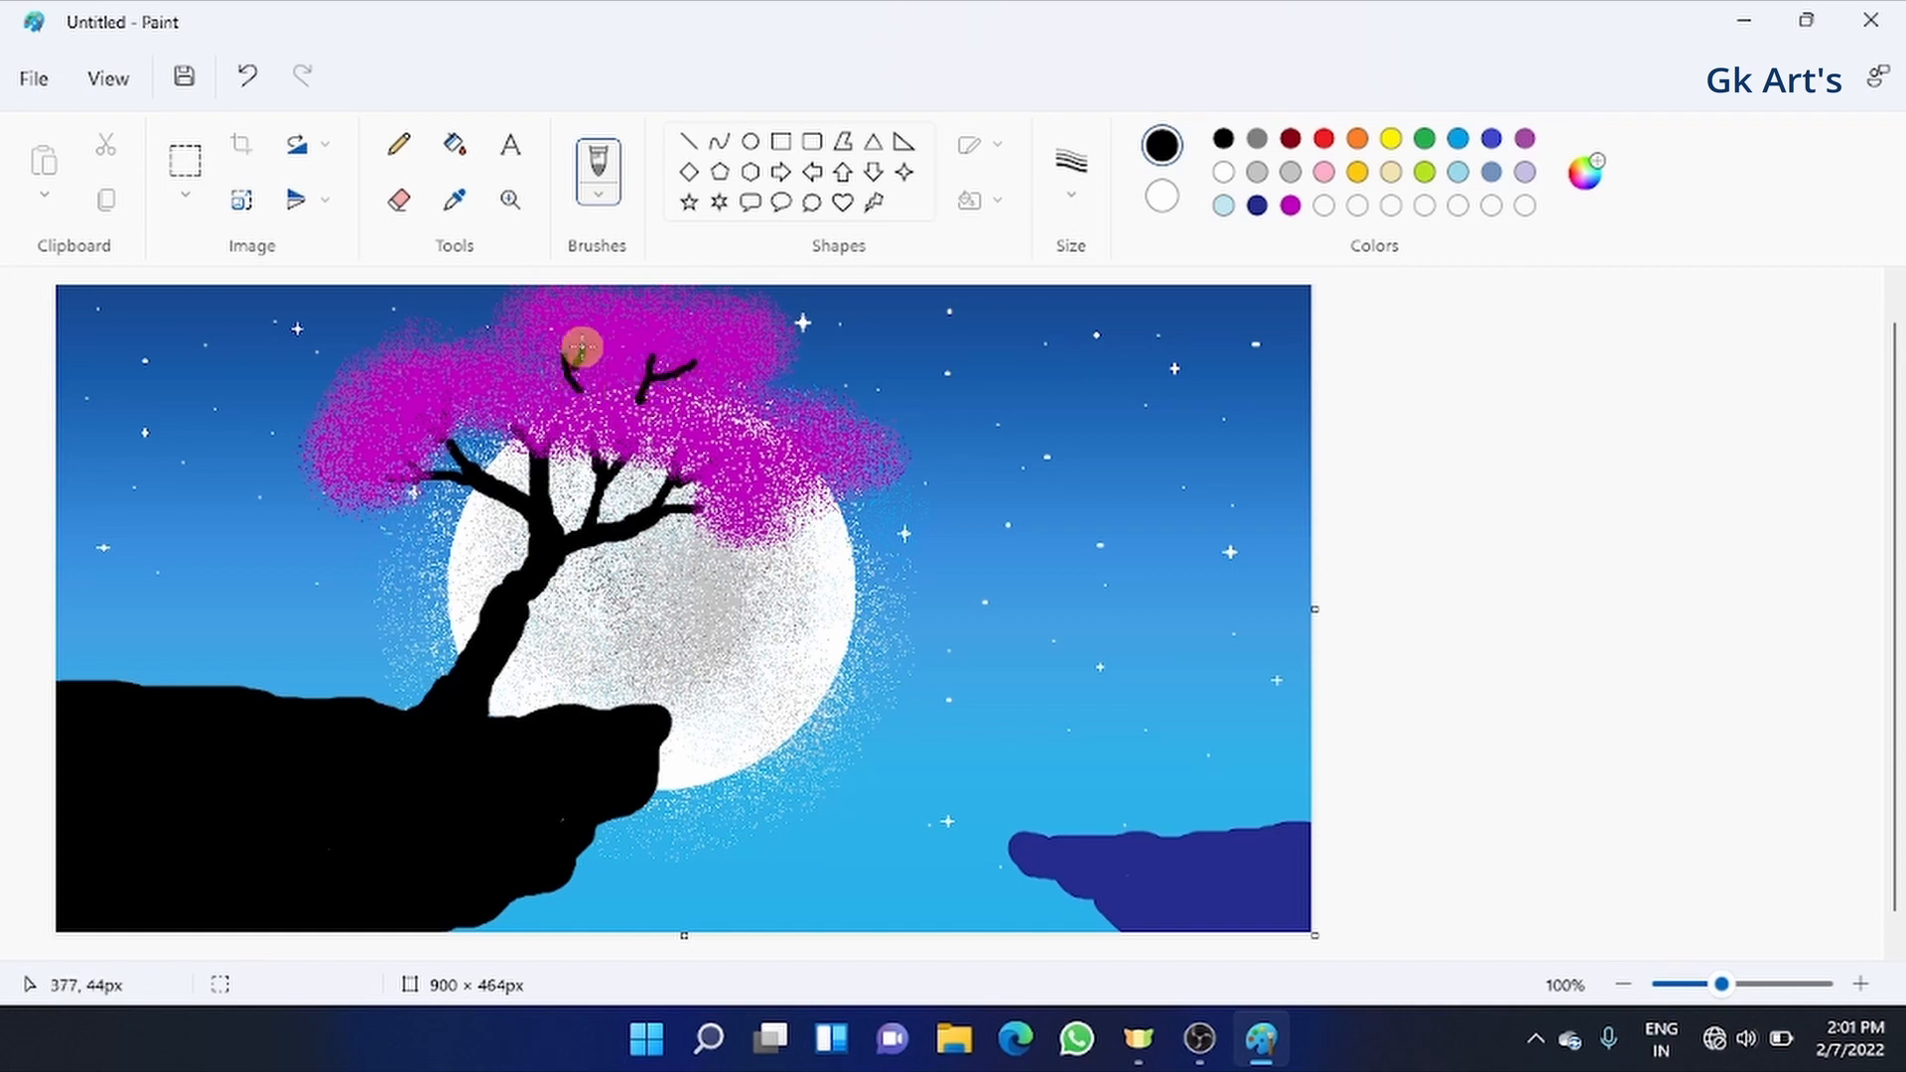
drag(523, 373, 449, 313)
drag(496, 337, 501, 306)
mouse_move(754, 438)
mouse_down()
mouse_move(809, 437)
mouse_move(759, 437)
mouse_up()
drag(417, 383, 320, 374)
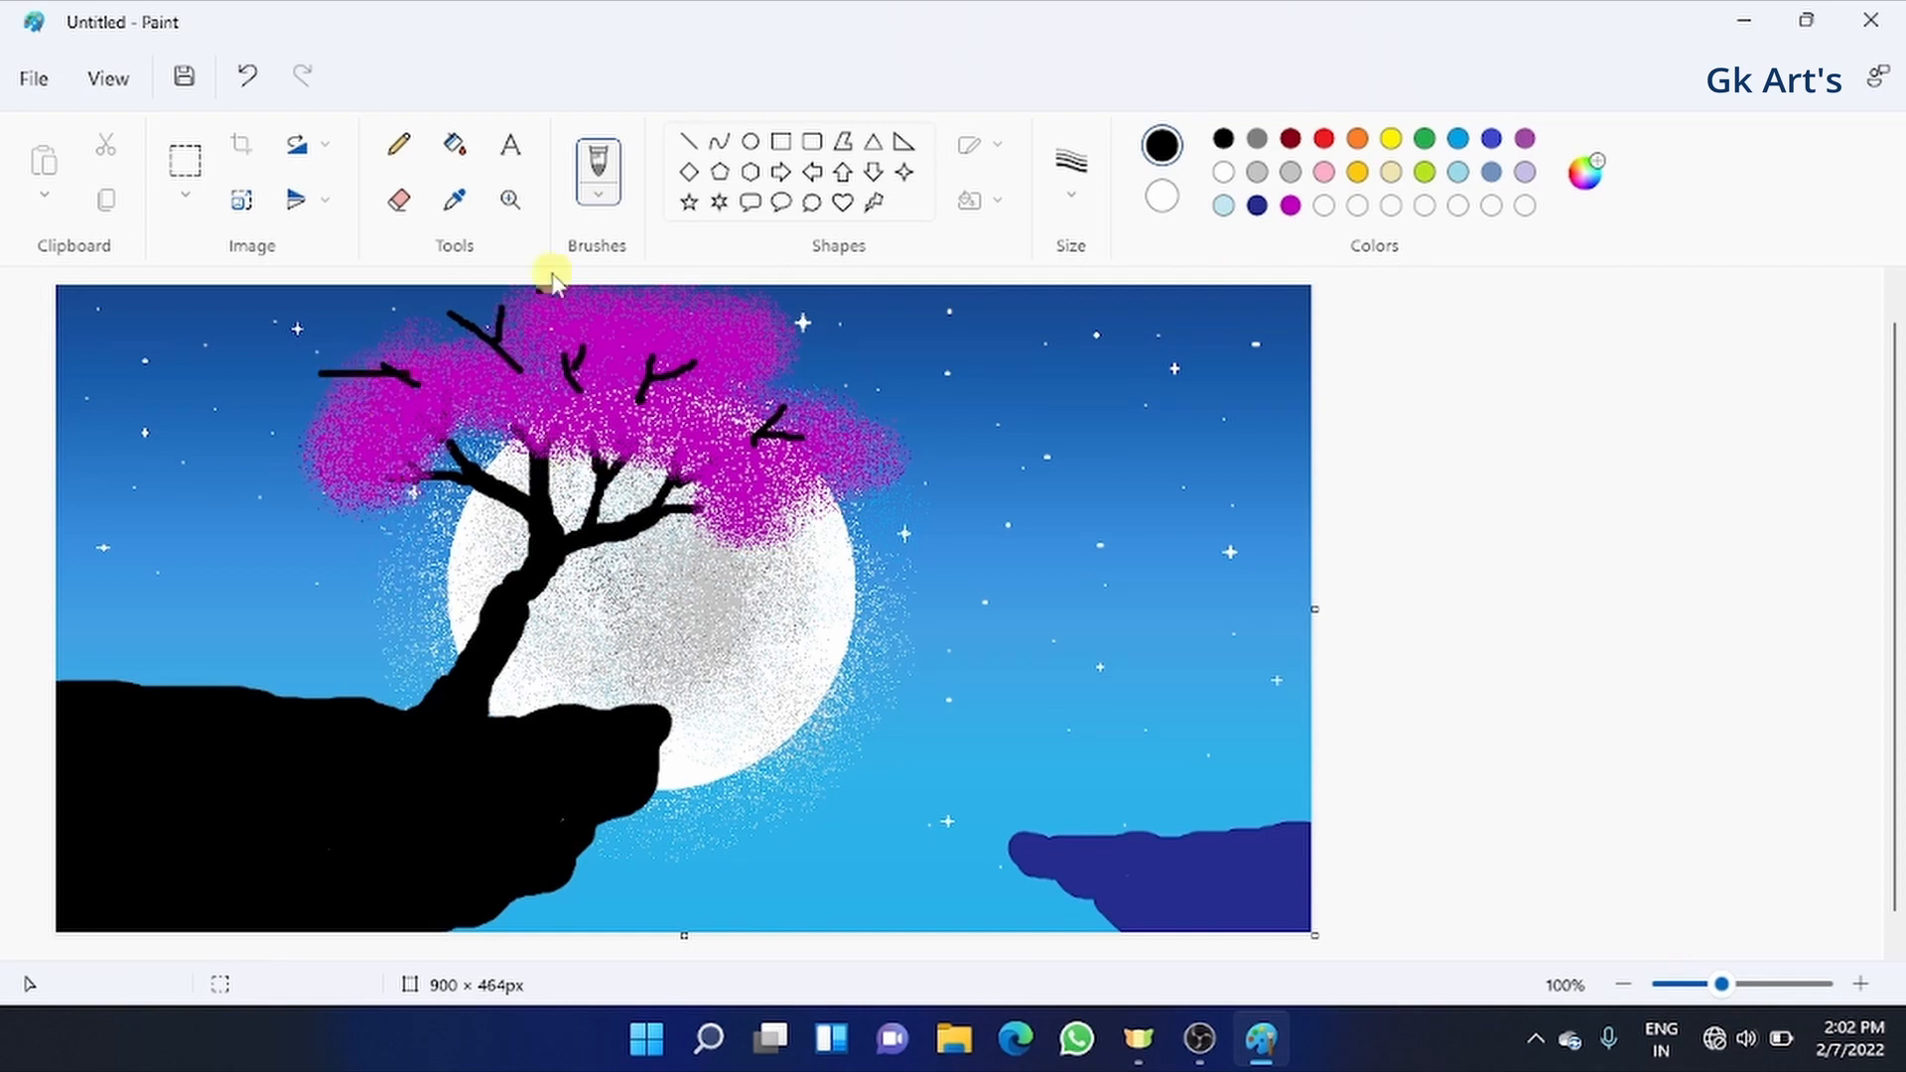
- Mix a magenta with red 255, green 0, blue 255 and airbrush it over the outer twigs to widen the crown
click(597, 171)
click(609, 309)
click(1585, 171)
click(922, 387)
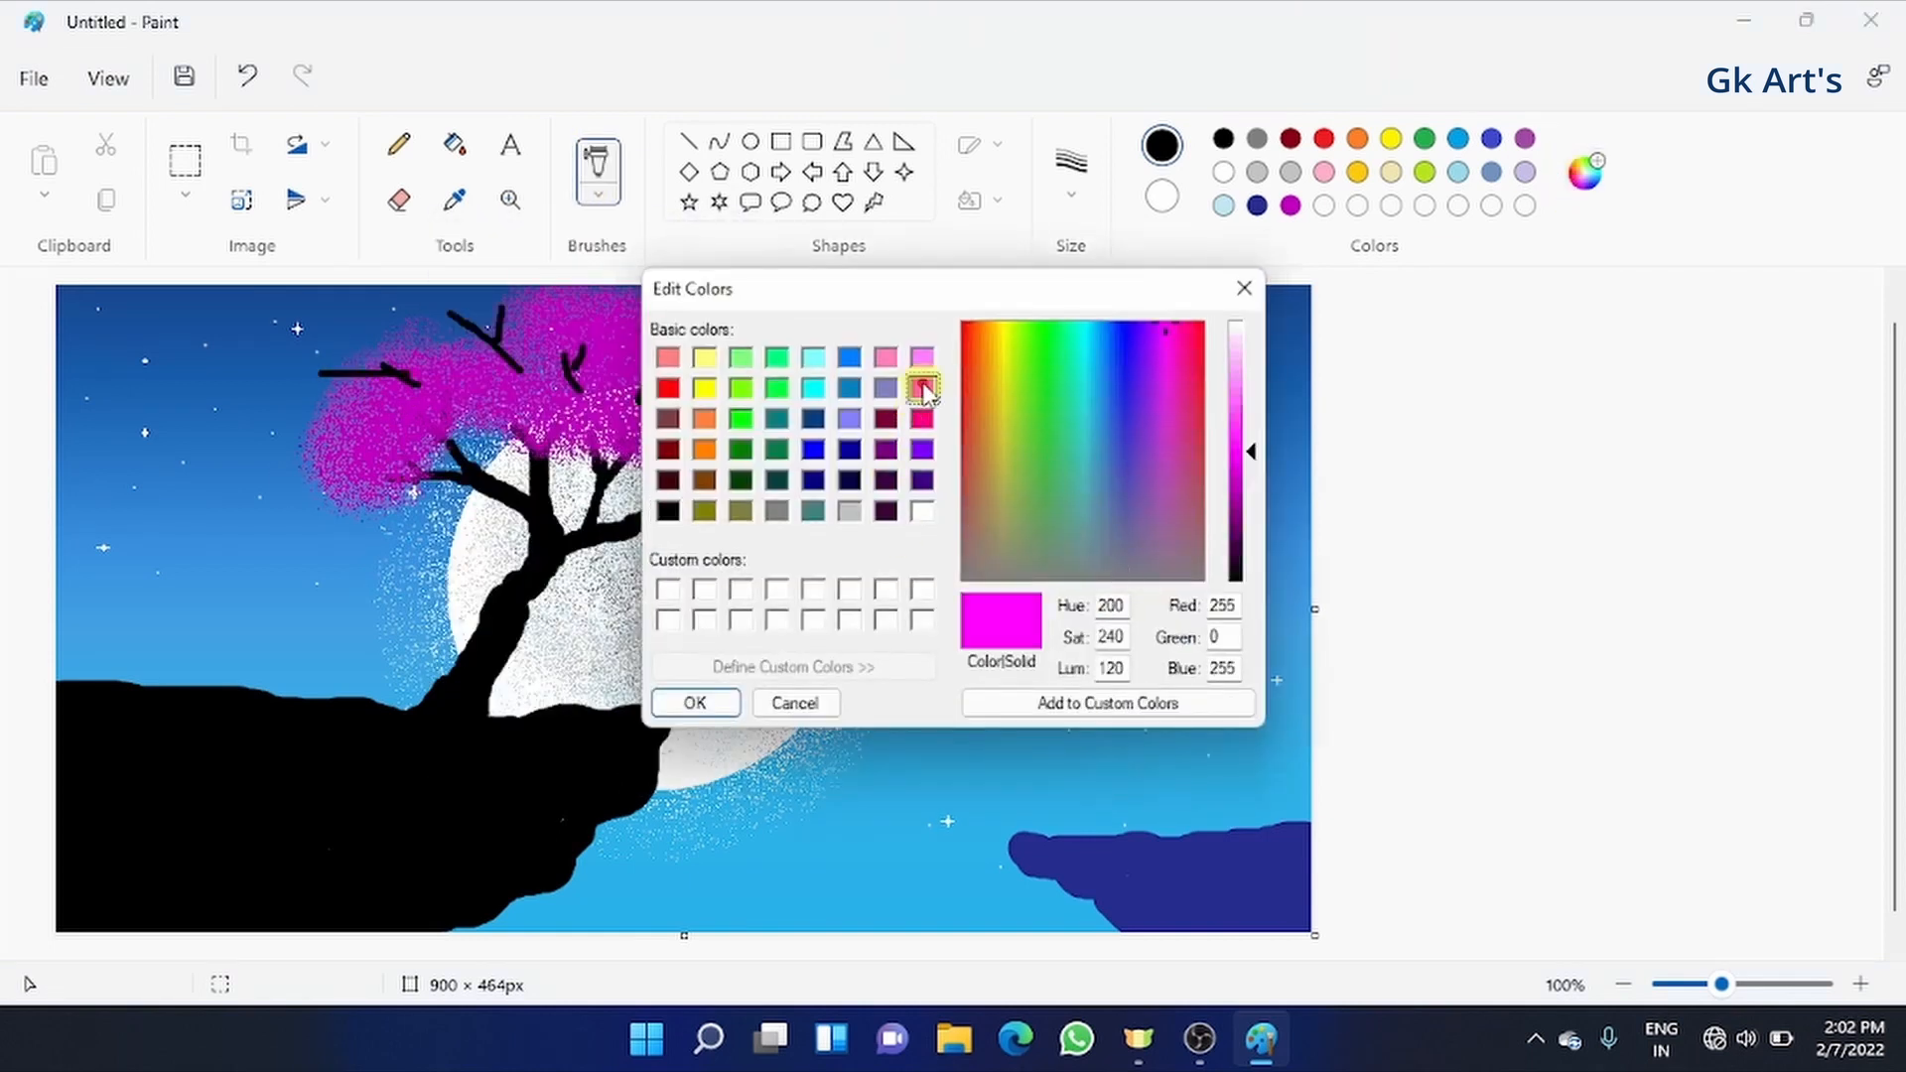
click(715, 703)
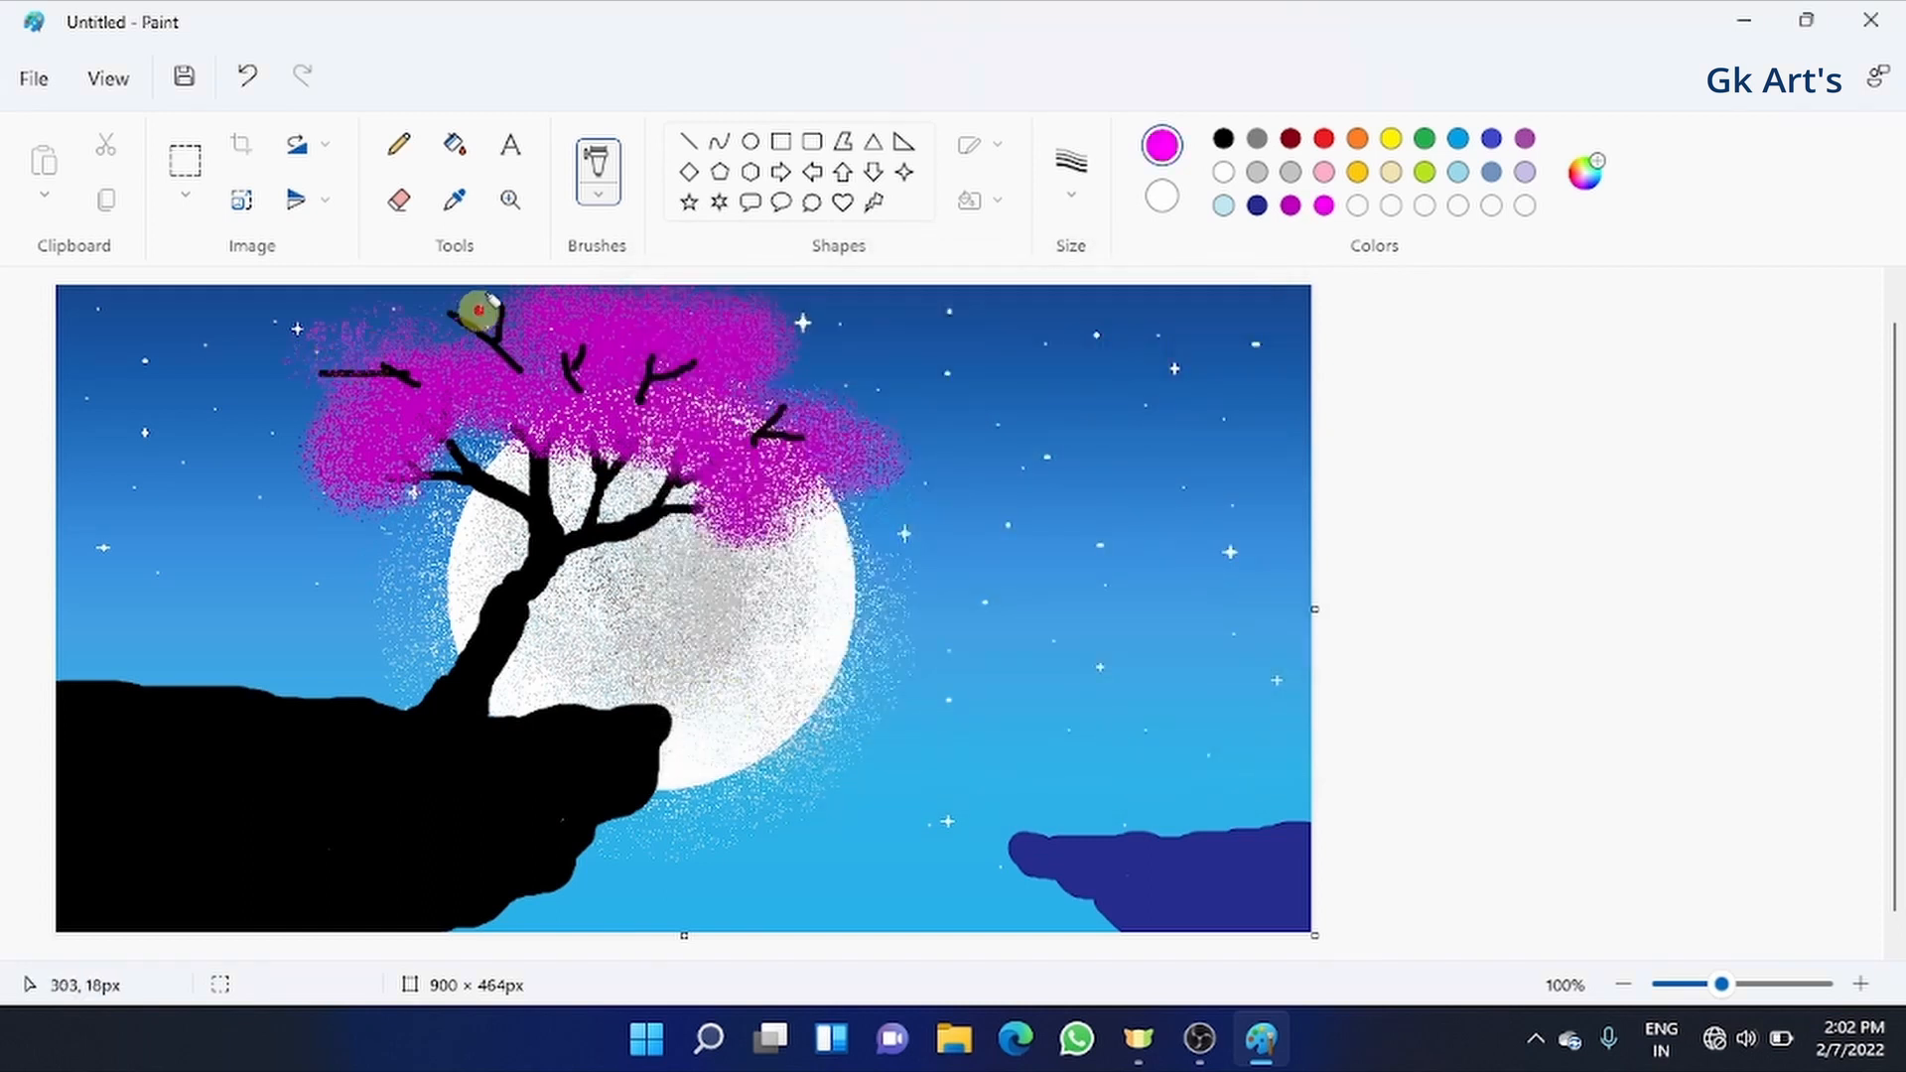
mouse_move(308, 395)
mouse_down()
mouse_move(312, 336)
mouse_move(526, 311)
mouse_up()
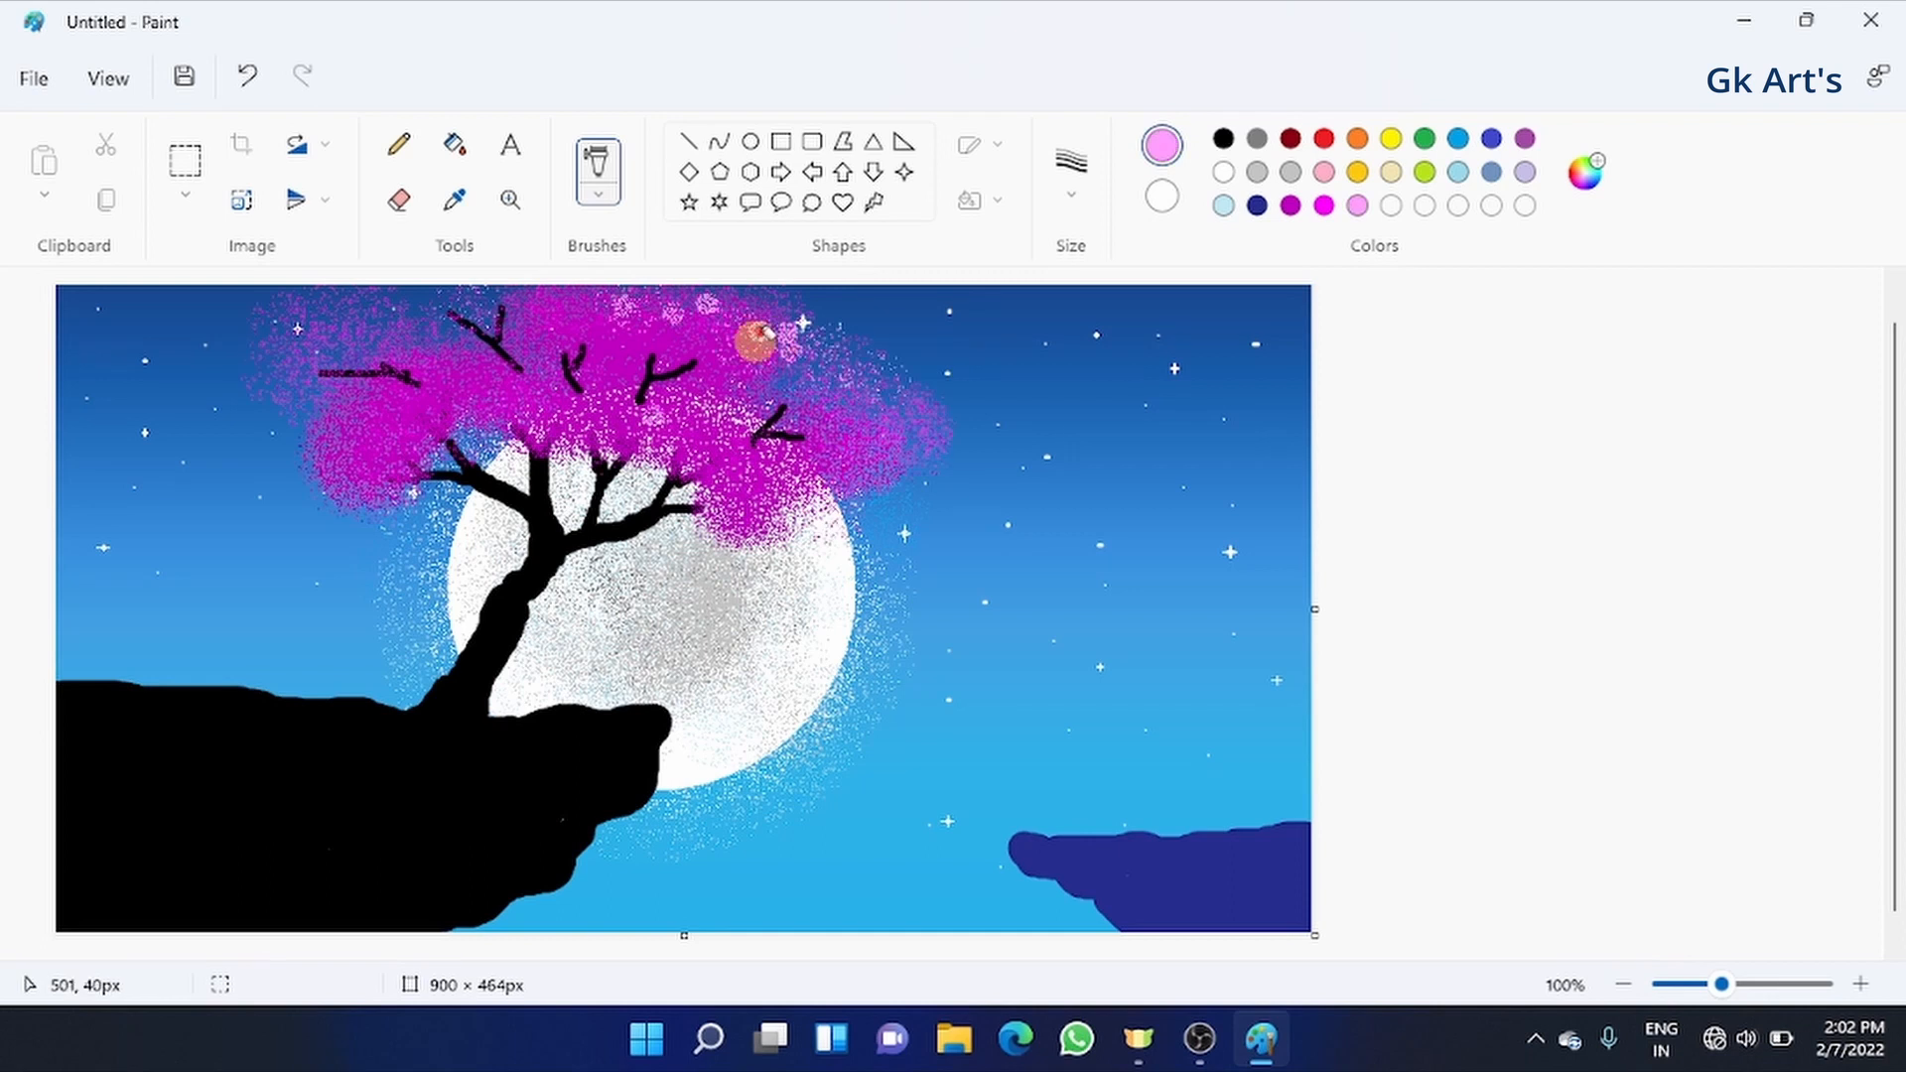
- Dab light pink blossom clusters over the tree's whole crown with the airbrush and shade it with darker purple
drag(755, 330, 643, 330)
mouse_move(751, 359)
mouse_down()
mouse_move(631, 291)
mouse_move(742, 311)
mouse_move(870, 387)
mouse_move(855, 352)
mouse_move(910, 387)
mouse_move(879, 425)
mouse_move(815, 380)
mouse_move(852, 448)
mouse_move(817, 340)
mouse_move(794, 381)
mouse_move(932, 425)
mouse_move(874, 456)
mouse_move(911, 430)
mouse_move(756, 456)
mouse_move(704, 431)
mouse_move(782, 461)
mouse_up()
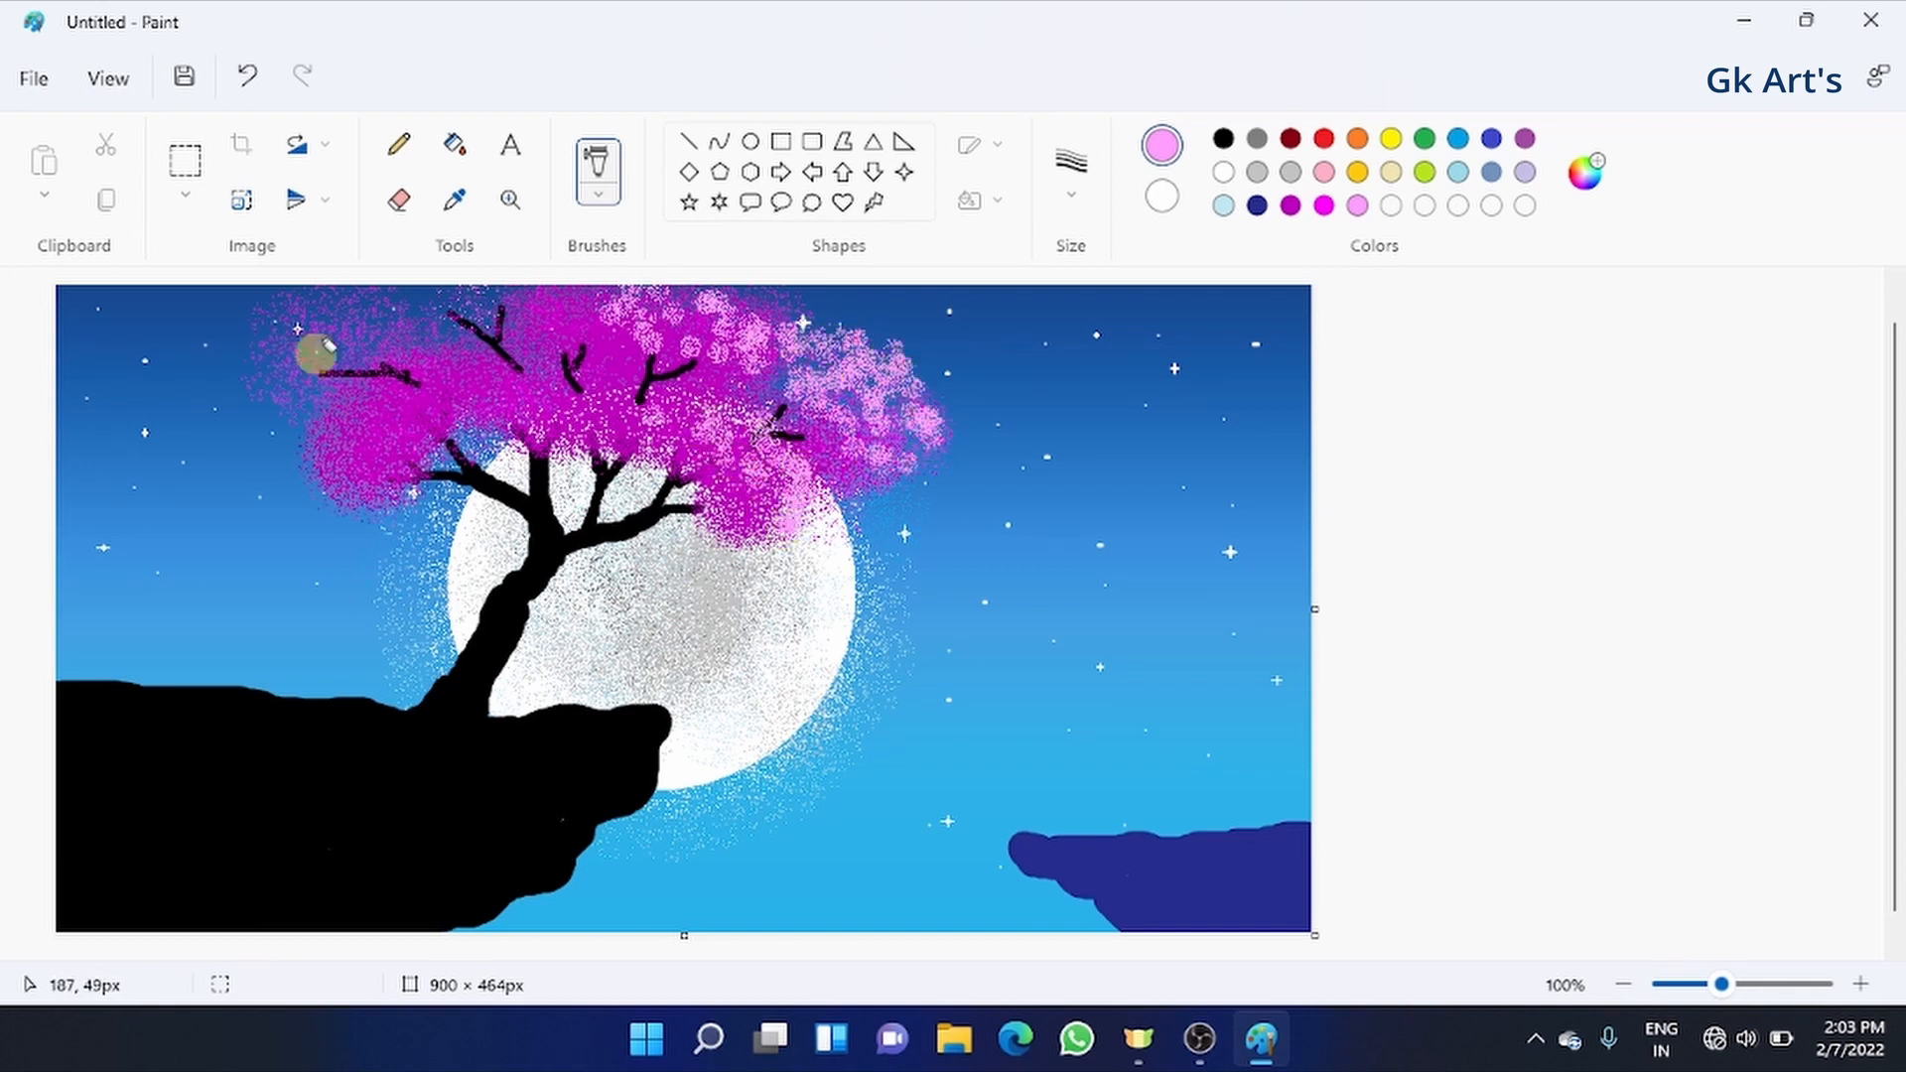
mouse_move(341, 326)
mouse_down()
mouse_move(278, 357)
mouse_move(303, 397)
mouse_move(353, 389)
mouse_move(377, 311)
mouse_move(491, 320)
mouse_move(563, 296)
mouse_up()
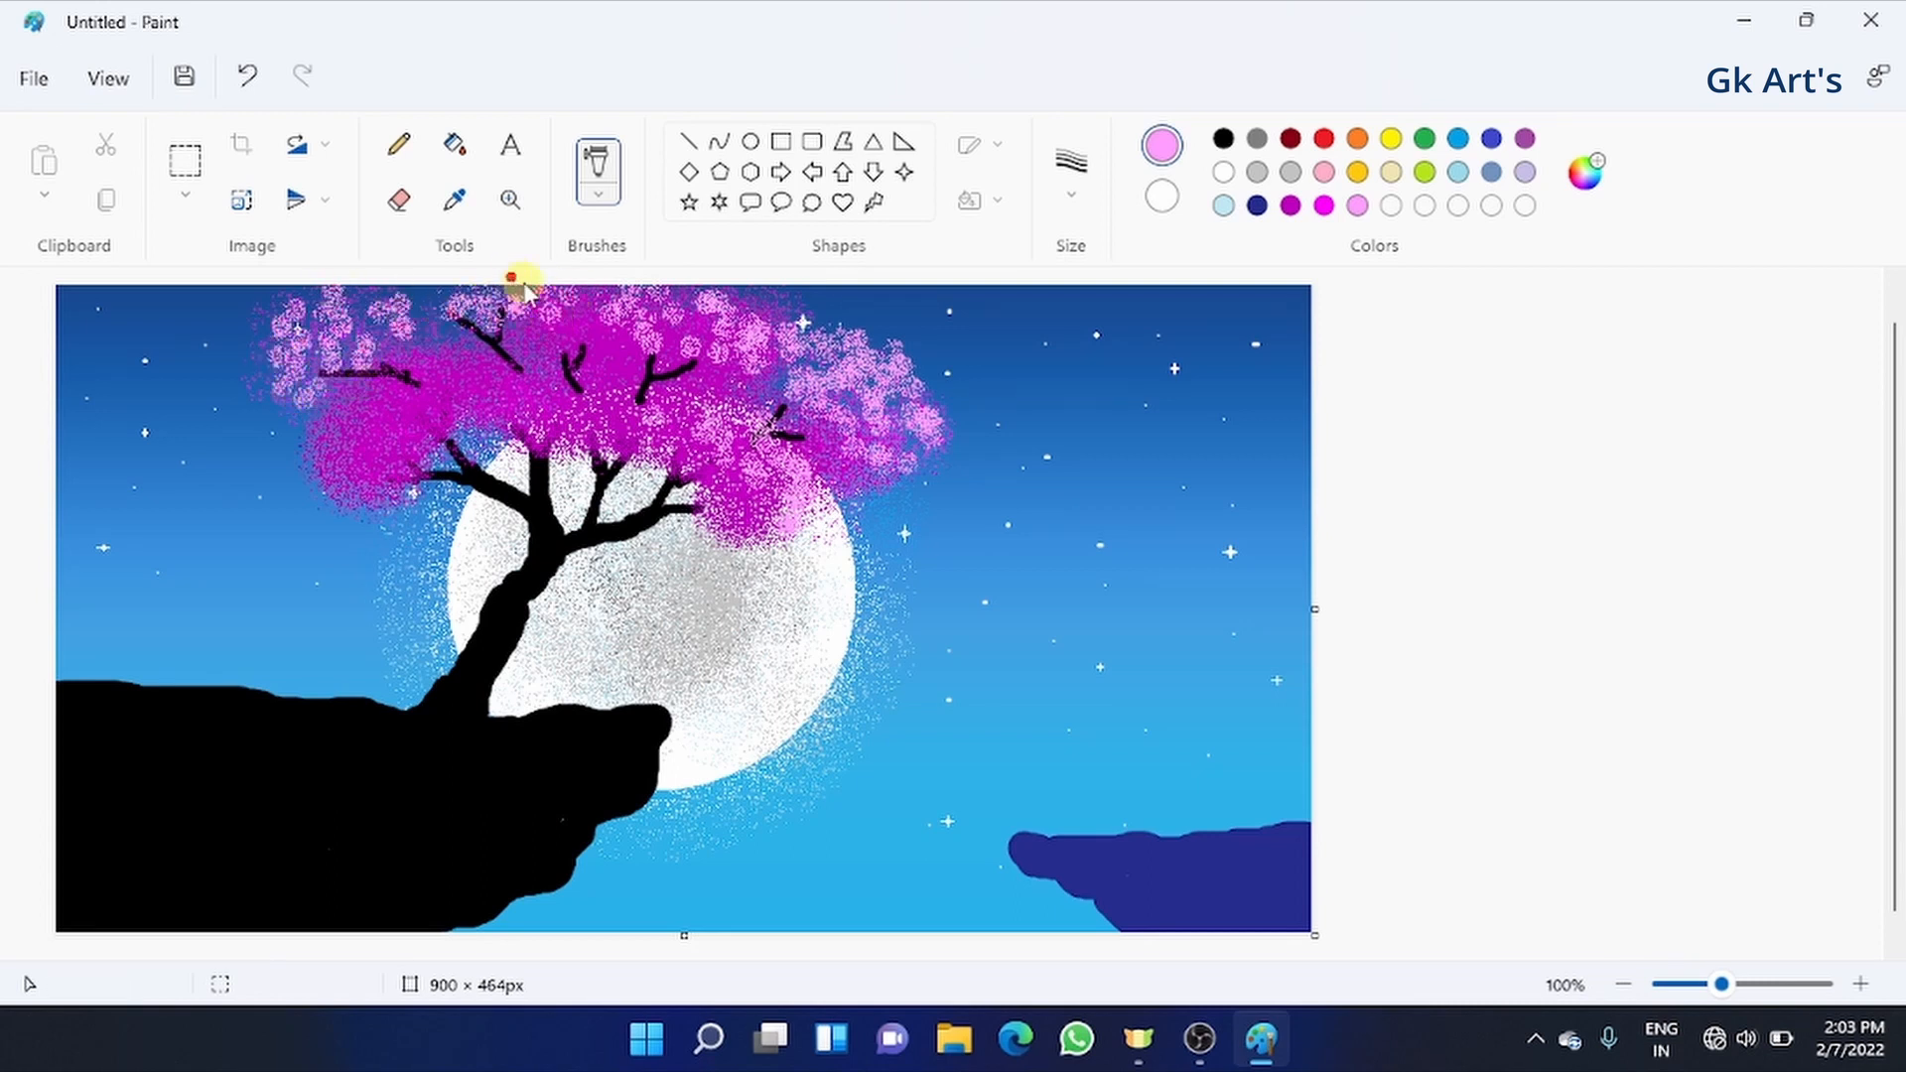
mouse_move(553, 367)
mouse_down()
mouse_move(629, 386)
mouse_move(549, 428)
mouse_move(866, 406)
mouse_move(892, 446)
mouse_move(745, 460)
mouse_move(492, 383)
mouse_move(383, 453)
mouse_move(462, 374)
mouse_move(651, 392)
mouse_up()
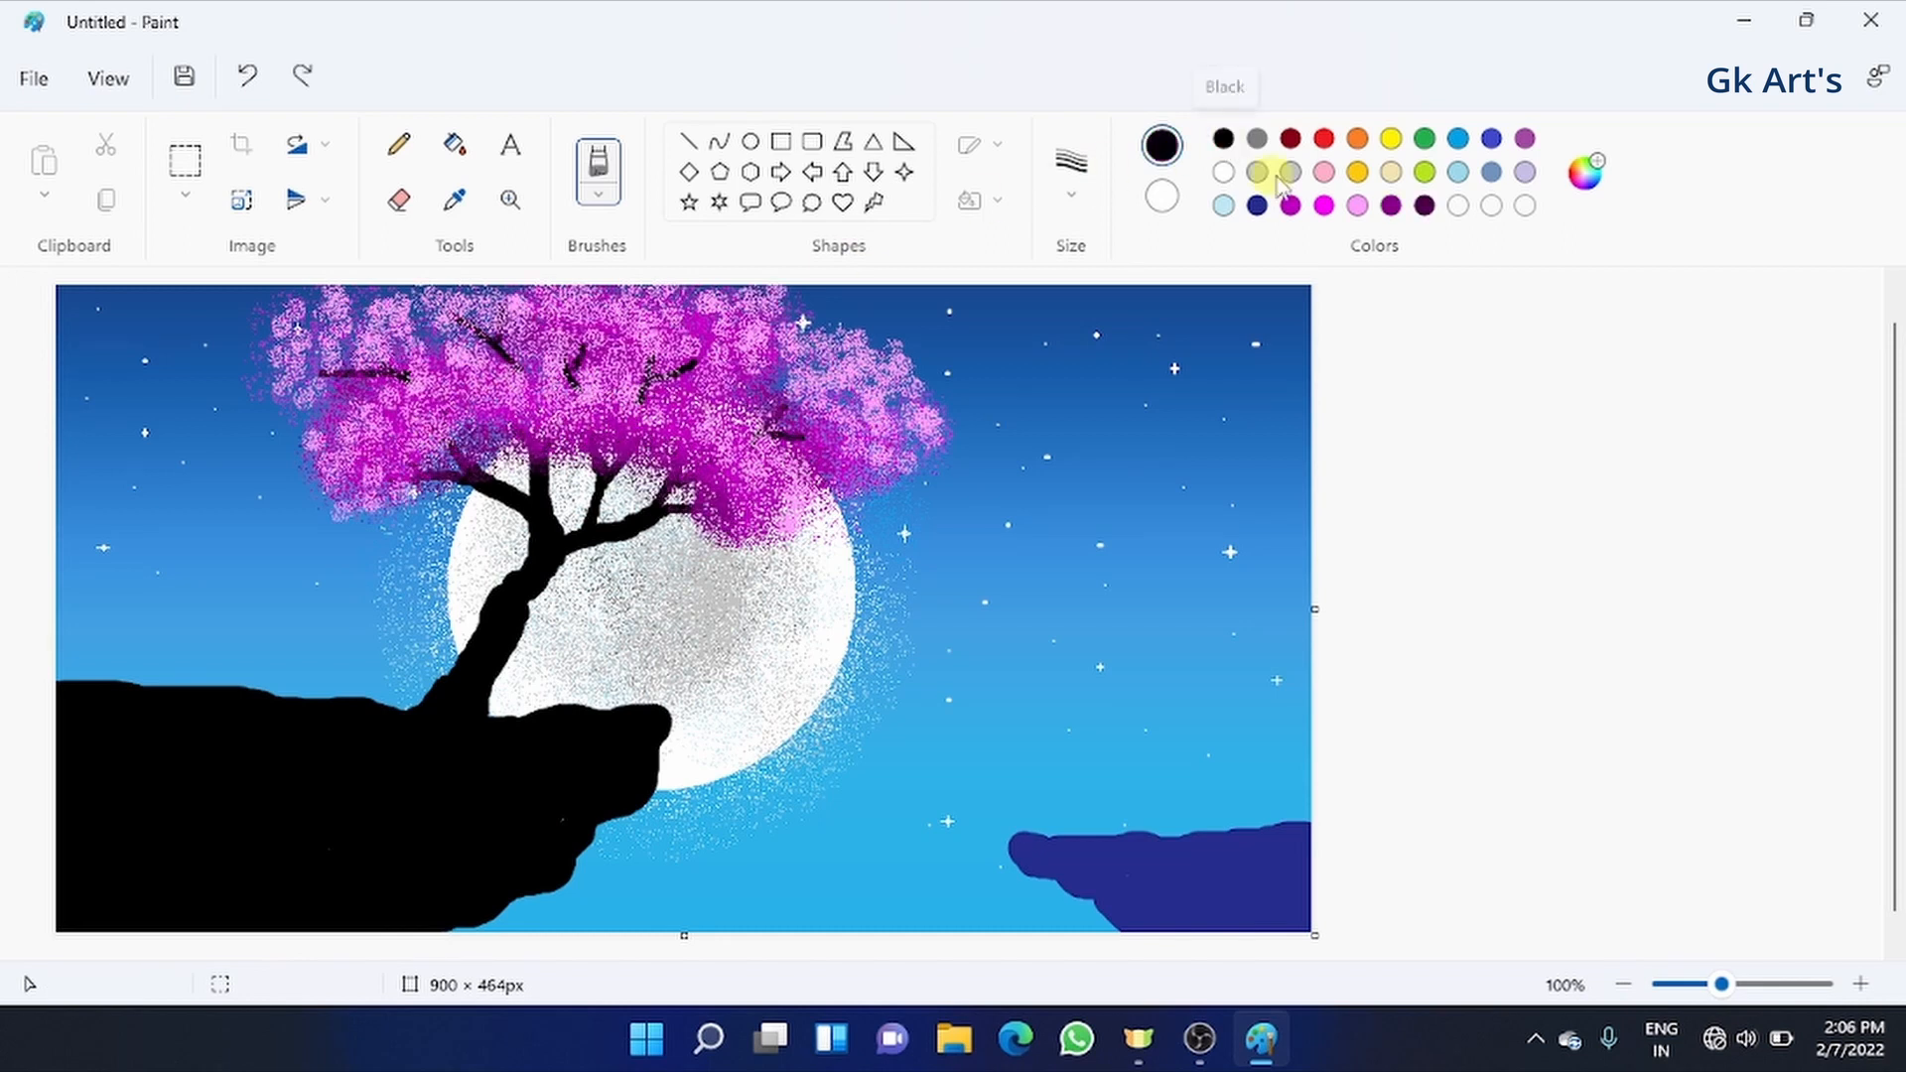
- Mix a dark gray and paint thin grass blades beside the base of the trunk with the watercolor brush
click(1585, 172)
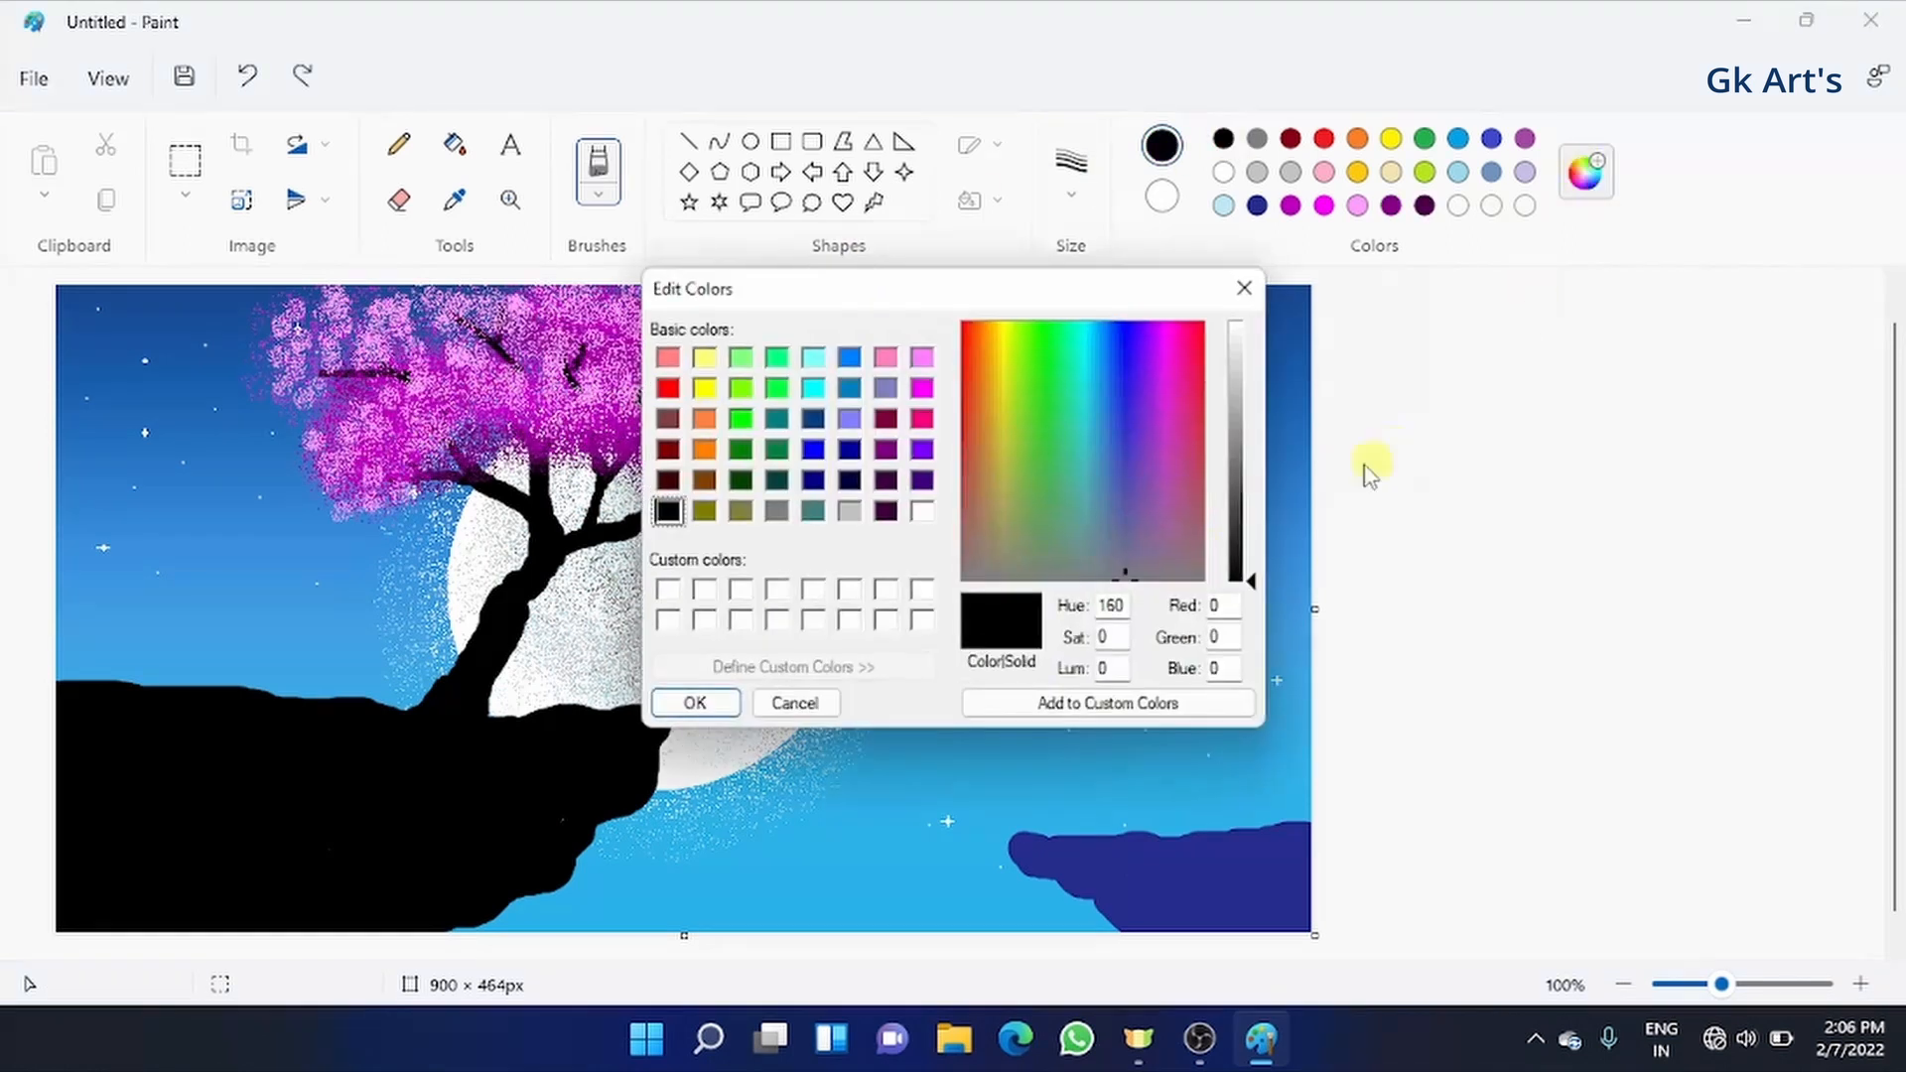
click(1238, 512)
click(733, 705)
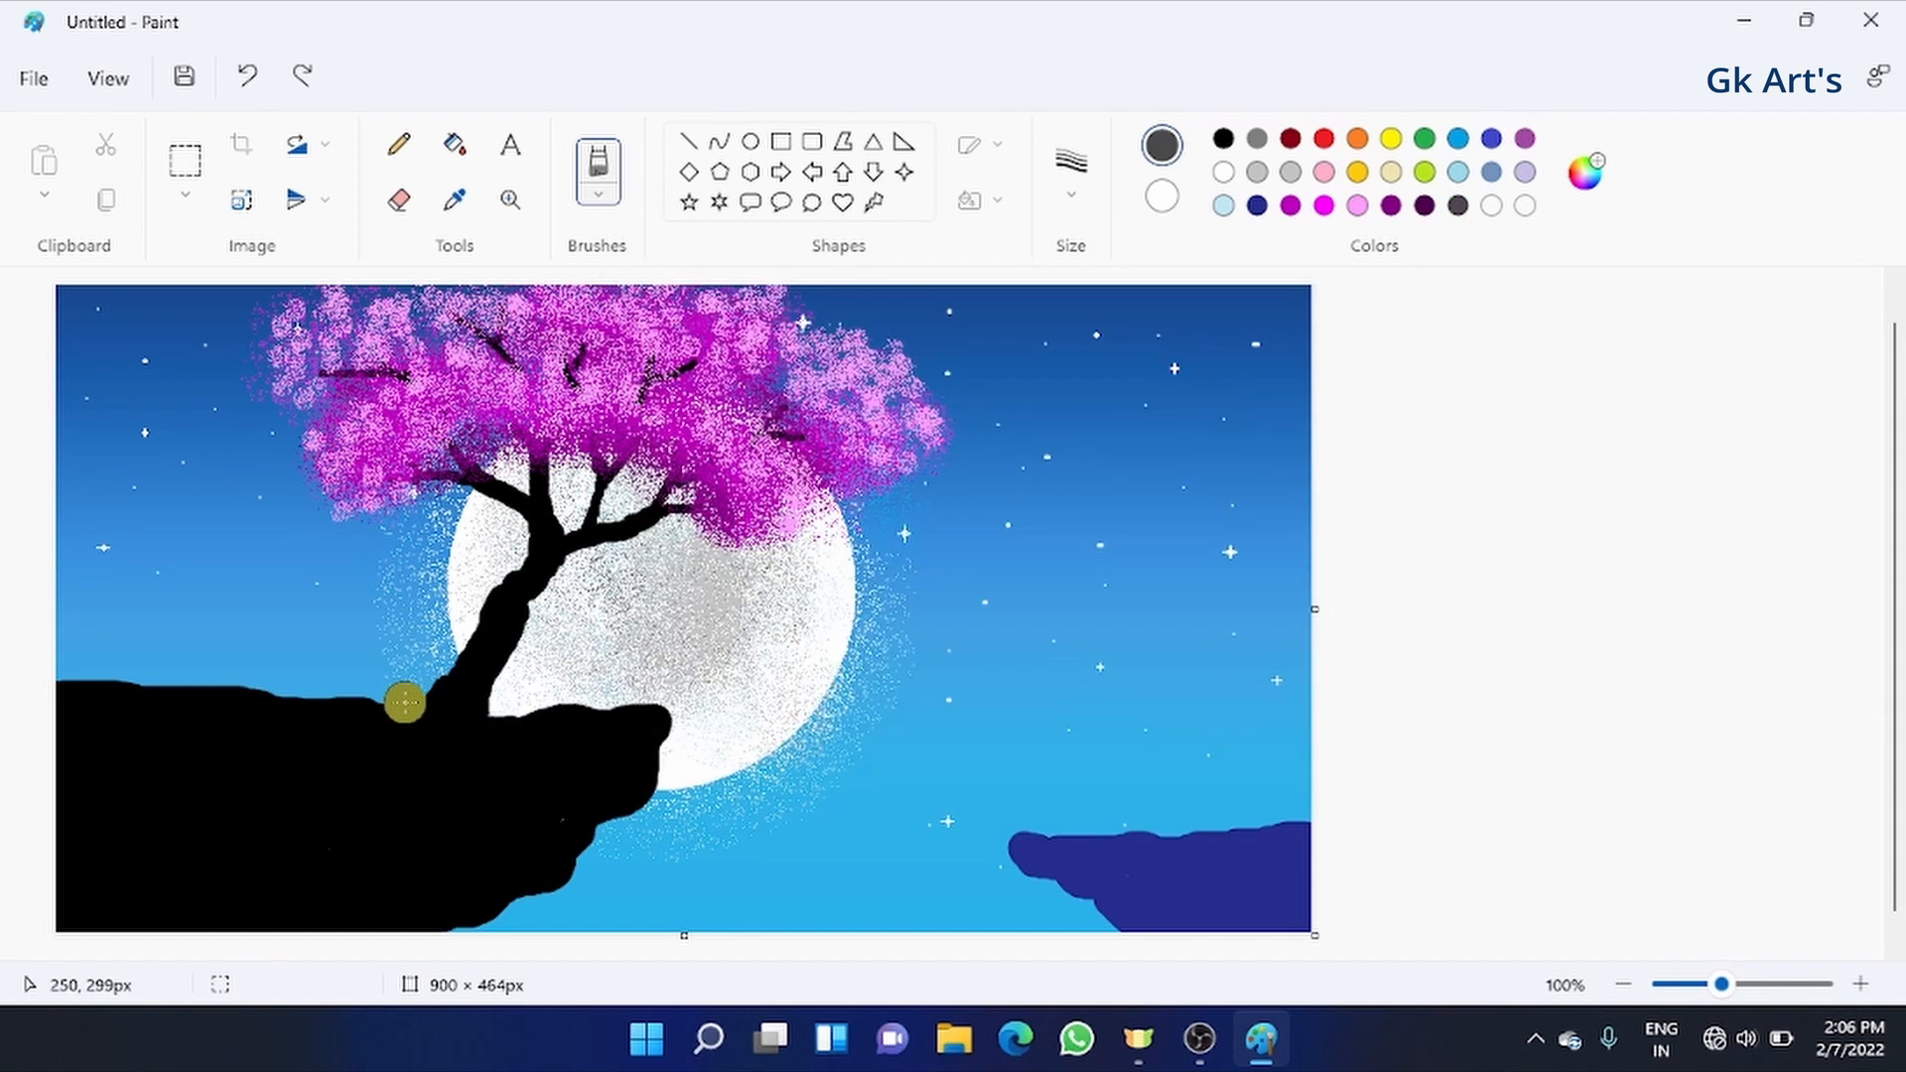
click(510, 200)
click(384, 639)
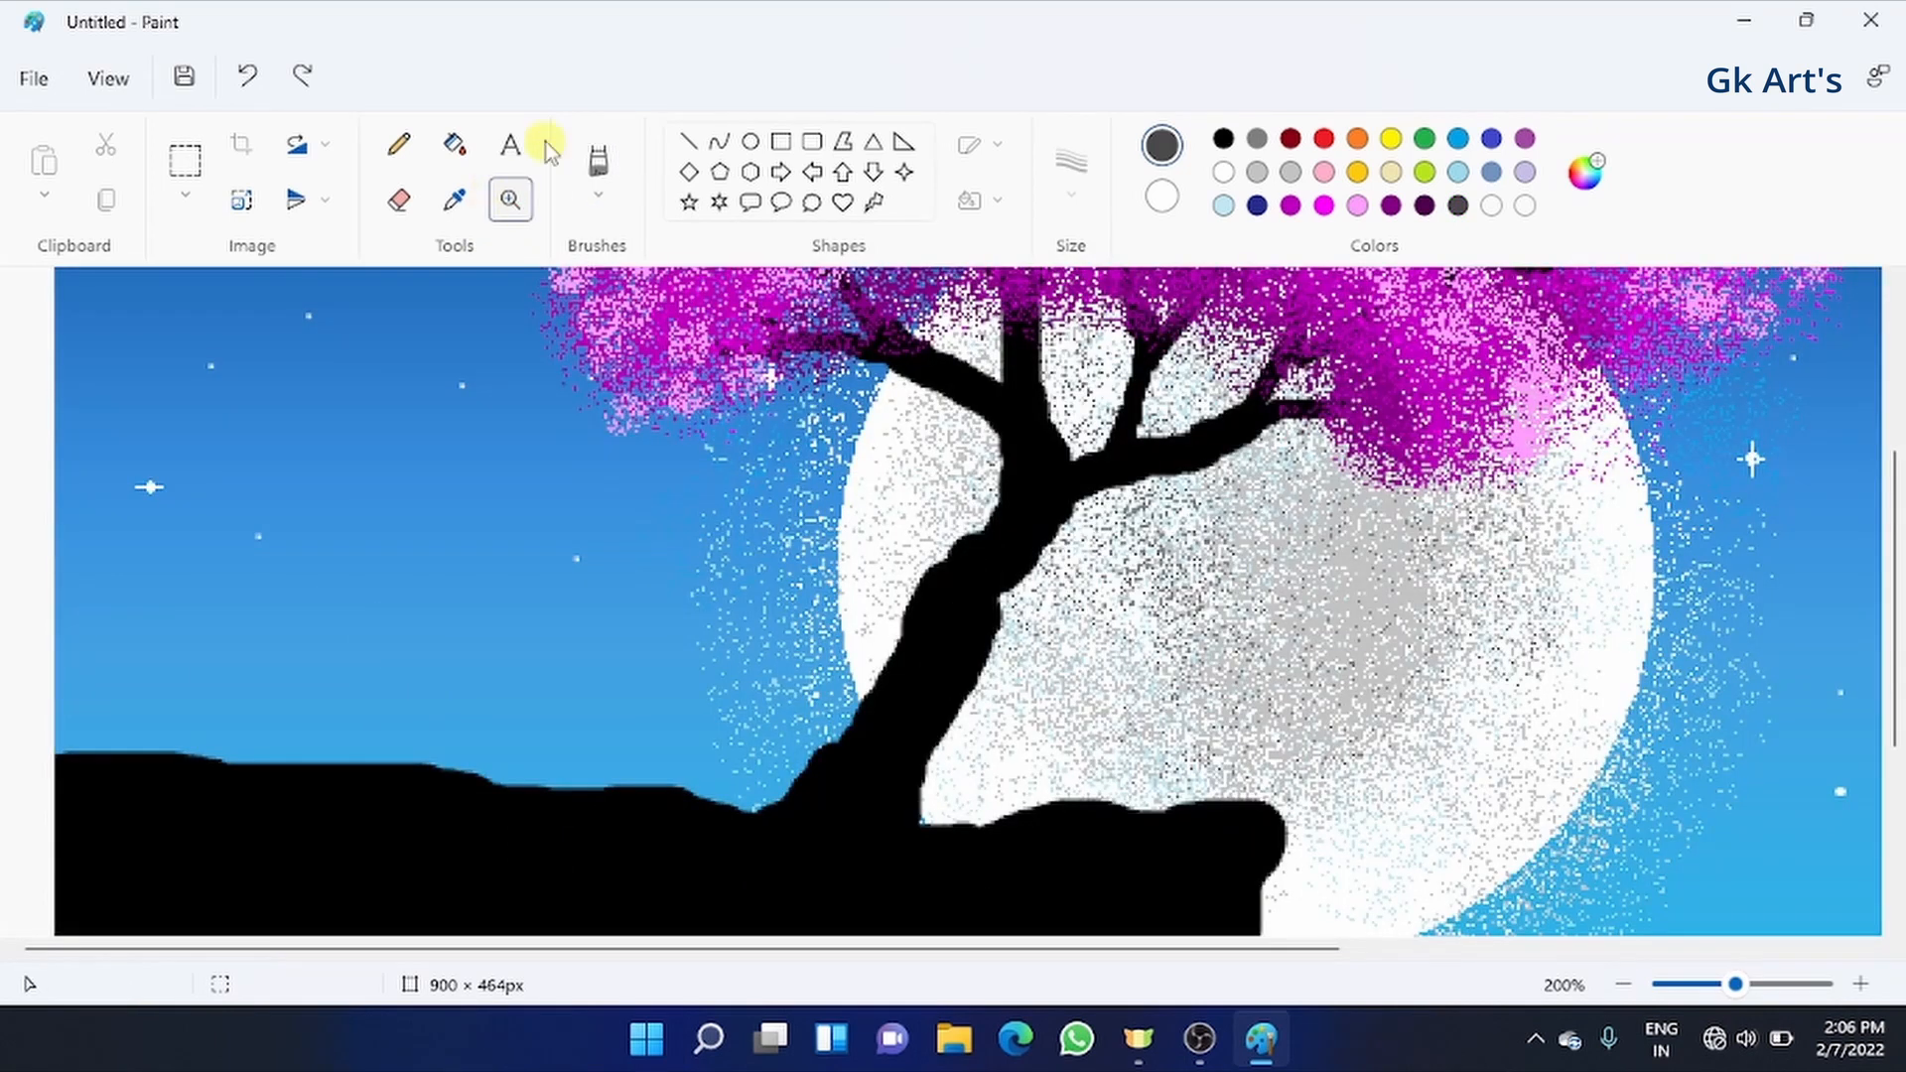
click(598, 159)
click(1071, 169)
click(1098, 307)
drag(754, 541, 635, 655)
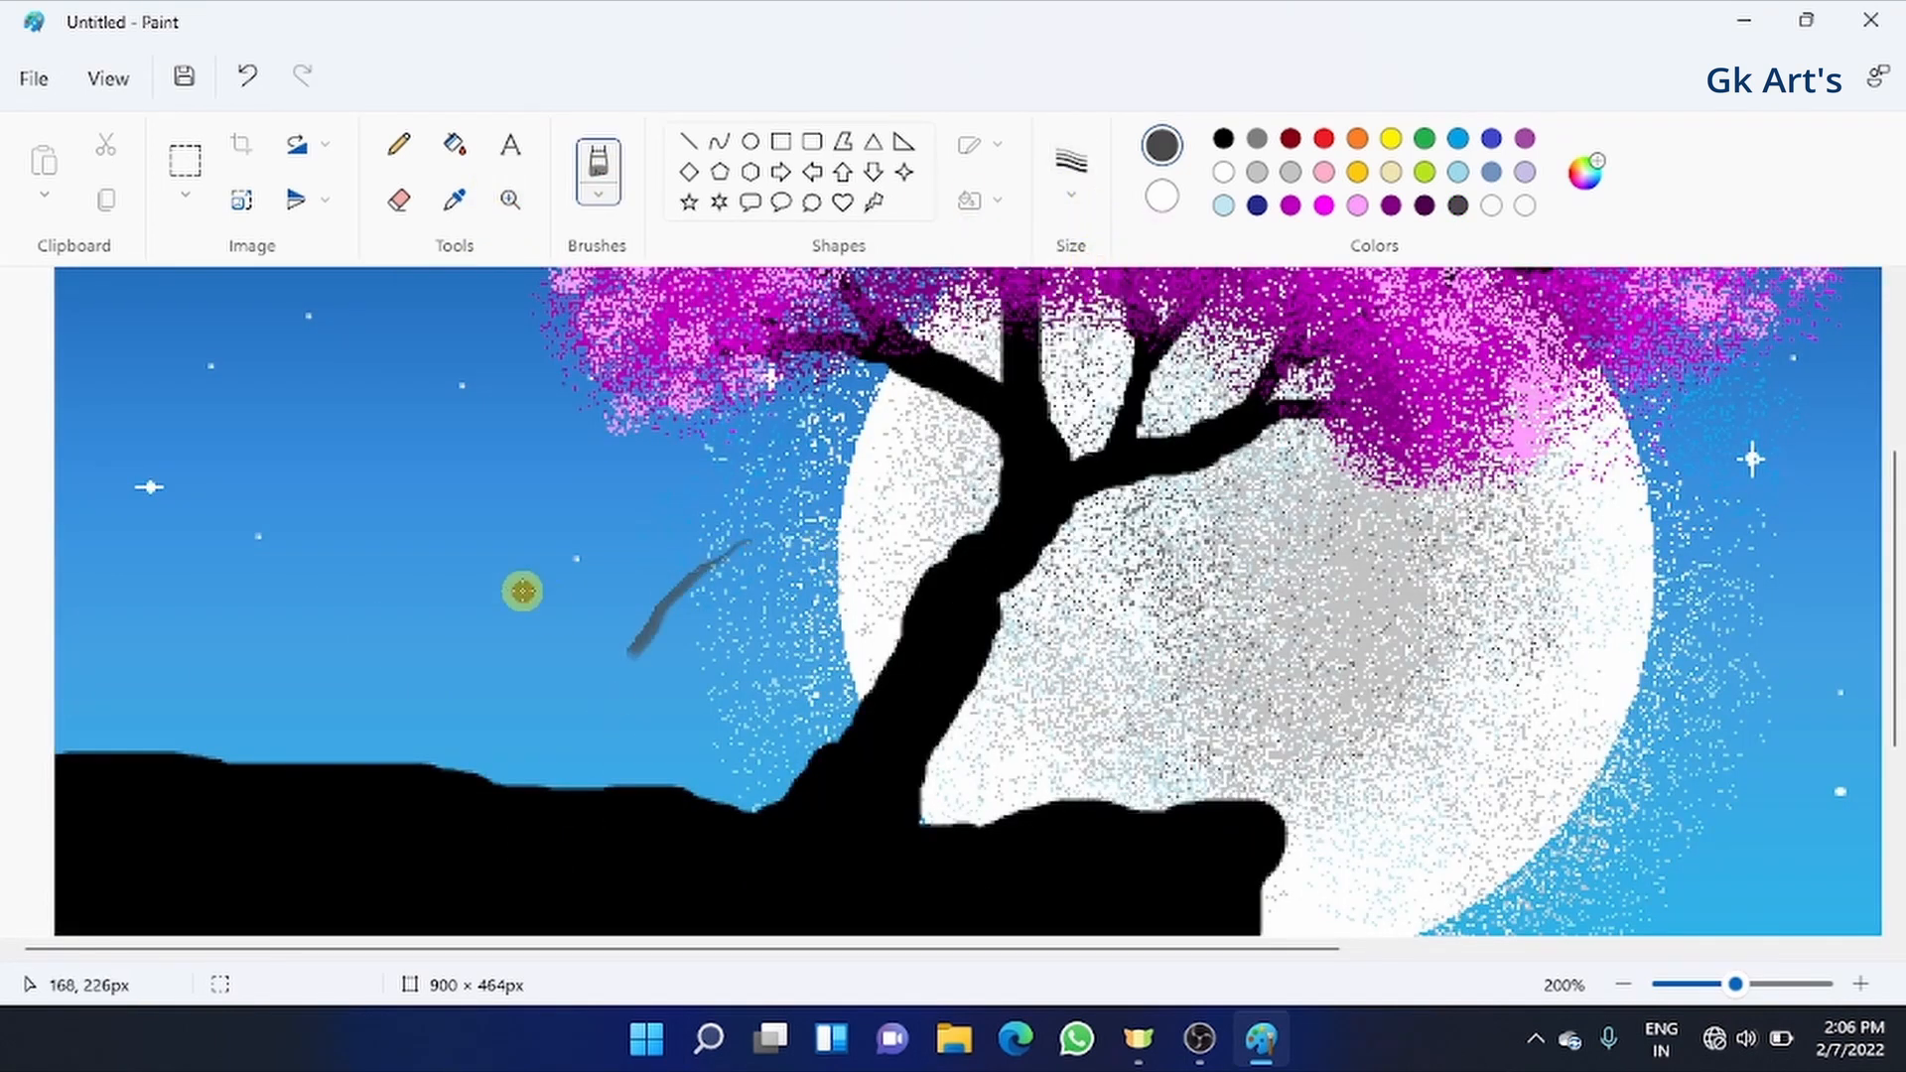
key(ctrl+z)
mouse_move(747, 726)
mouse_down()
mouse_move(766, 803)
mouse_move(782, 771)
mouse_move(778, 893)
mouse_up()
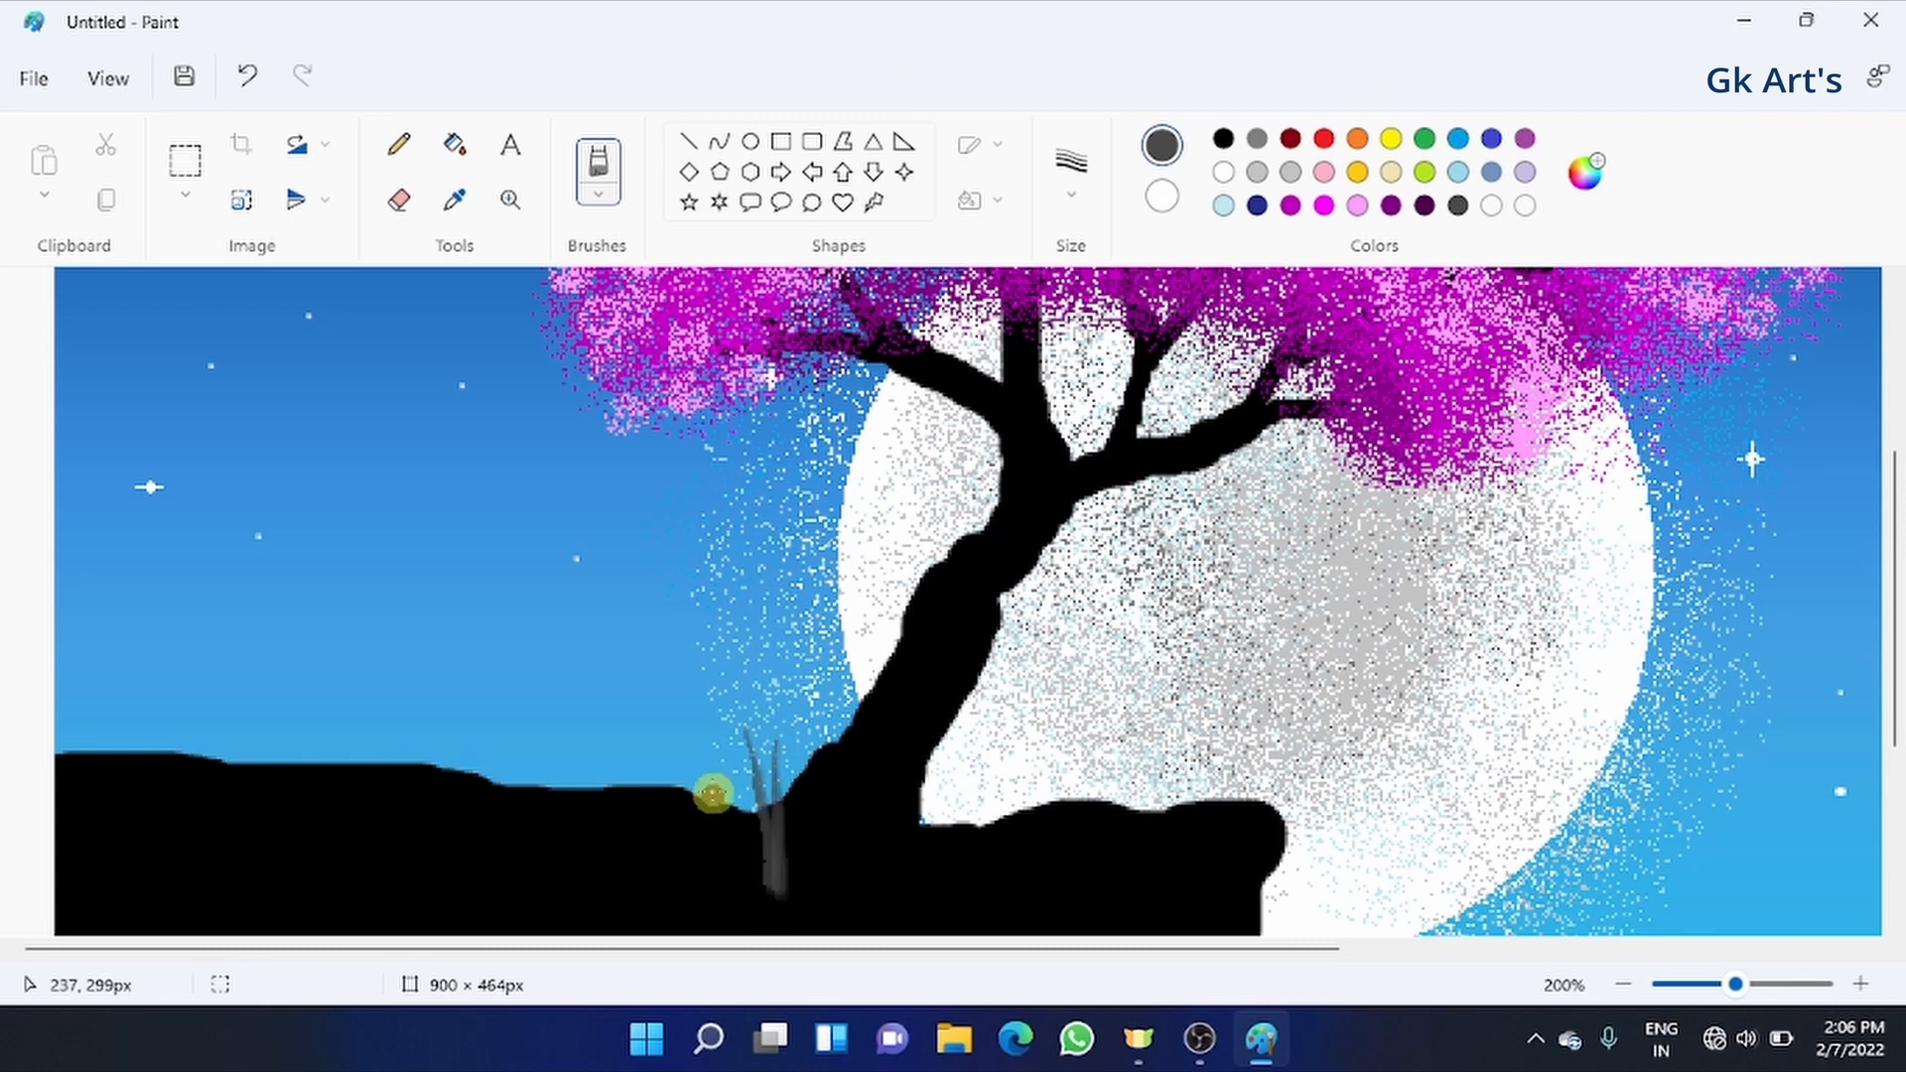
mouse_move(710, 791)
mouse_down()
mouse_move(765, 881)
mouse_move(757, 748)
mouse_up()
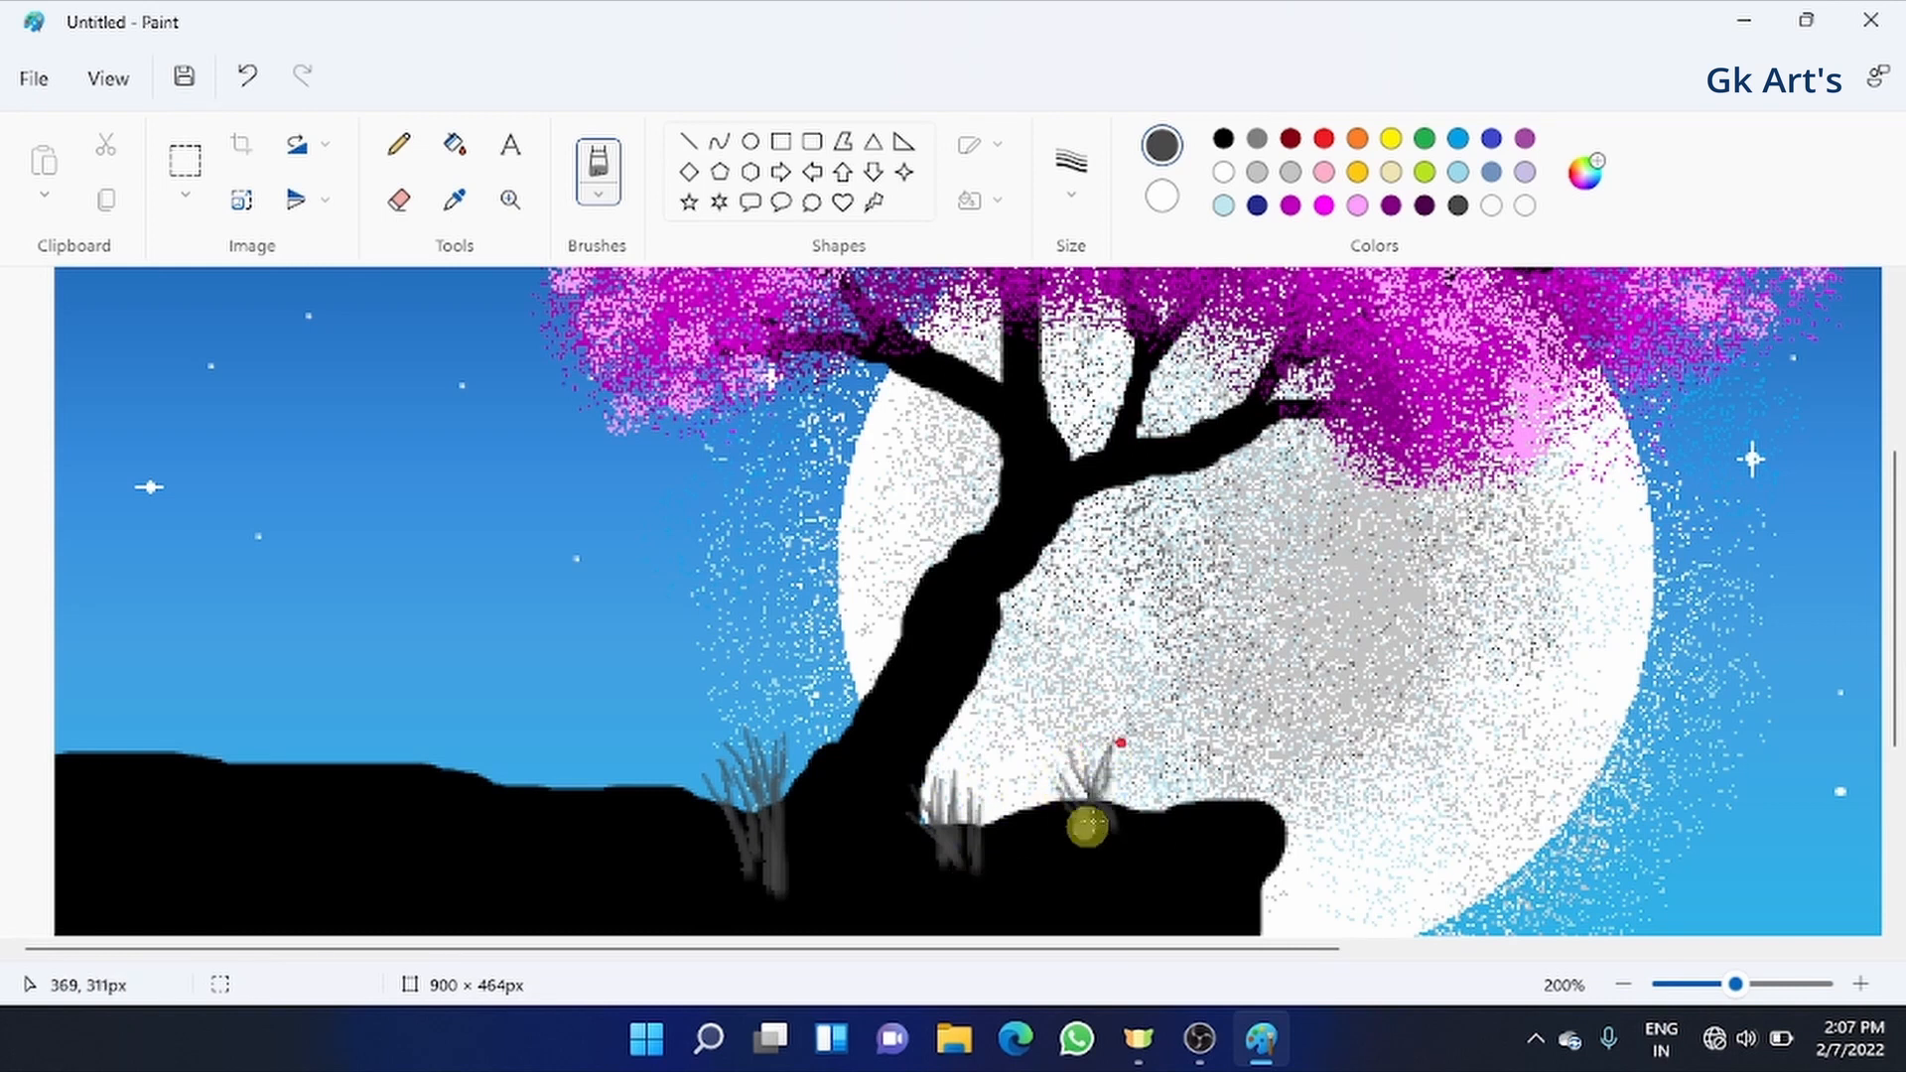
- Paint more dark gray grass tufts near the cliff's tip and along its top edge behind the tree
drag(1087, 826, 1112, 784)
mouse_move(124, 794)
mouse_down()
mouse_move(119, 698)
mouse_move(192, 727)
mouse_move(132, 791)
mouse_move(99, 781)
mouse_move(212, 791)
mouse_move(244, 734)
mouse_move(328, 761)
mouse_move(281, 770)
mouse_move(331, 817)
mouse_move(439, 755)
mouse_move(349, 724)
mouse_move(378, 761)
mouse_move(413, 736)
mouse_move(336, 753)
mouse_move(444, 785)
mouse_up()
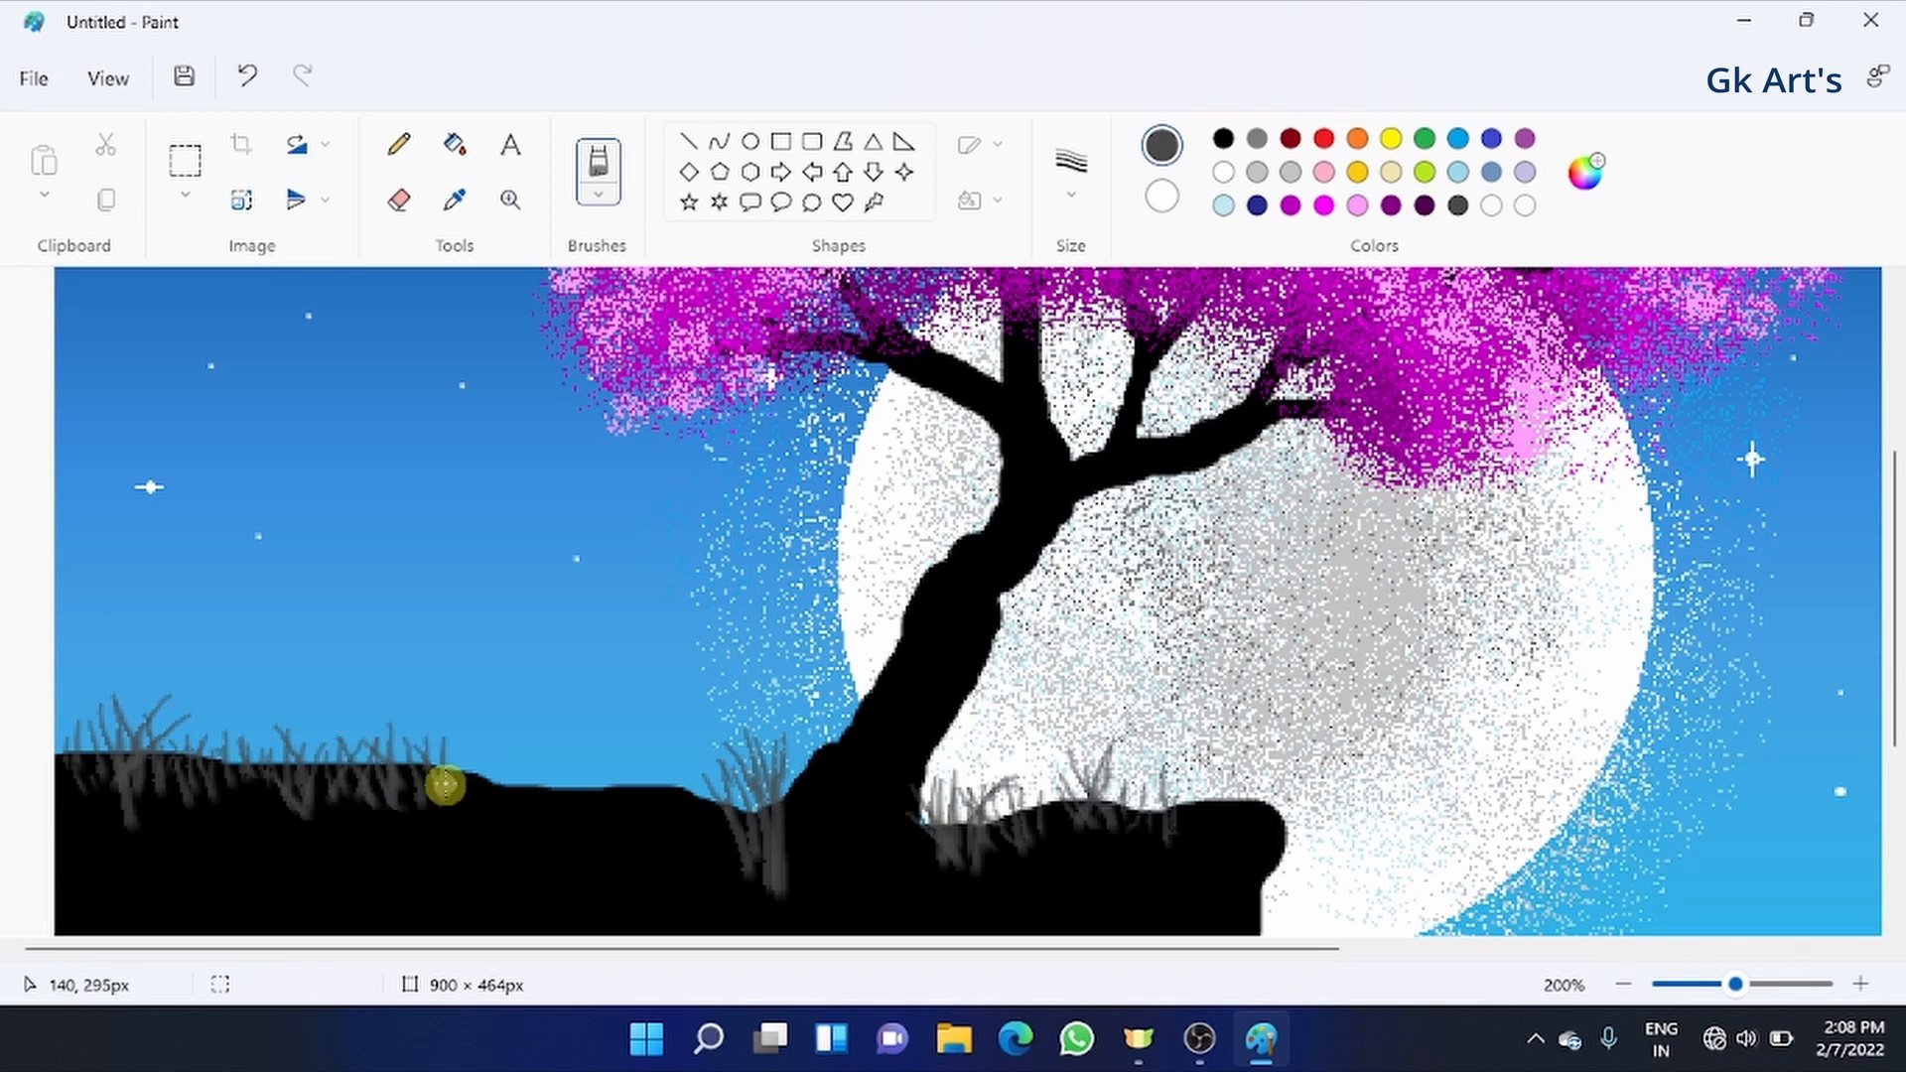
mouse_move(532, 725)
mouse_down()
mouse_move(616, 797)
mouse_move(603, 777)
mouse_move(625, 843)
mouse_move(594, 794)
mouse_move(536, 767)
mouse_move(656, 833)
mouse_move(649, 779)
mouse_move(670, 798)
mouse_move(689, 759)
mouse_move(701, 809)
mouse_move(643, 768)
mouse_up()
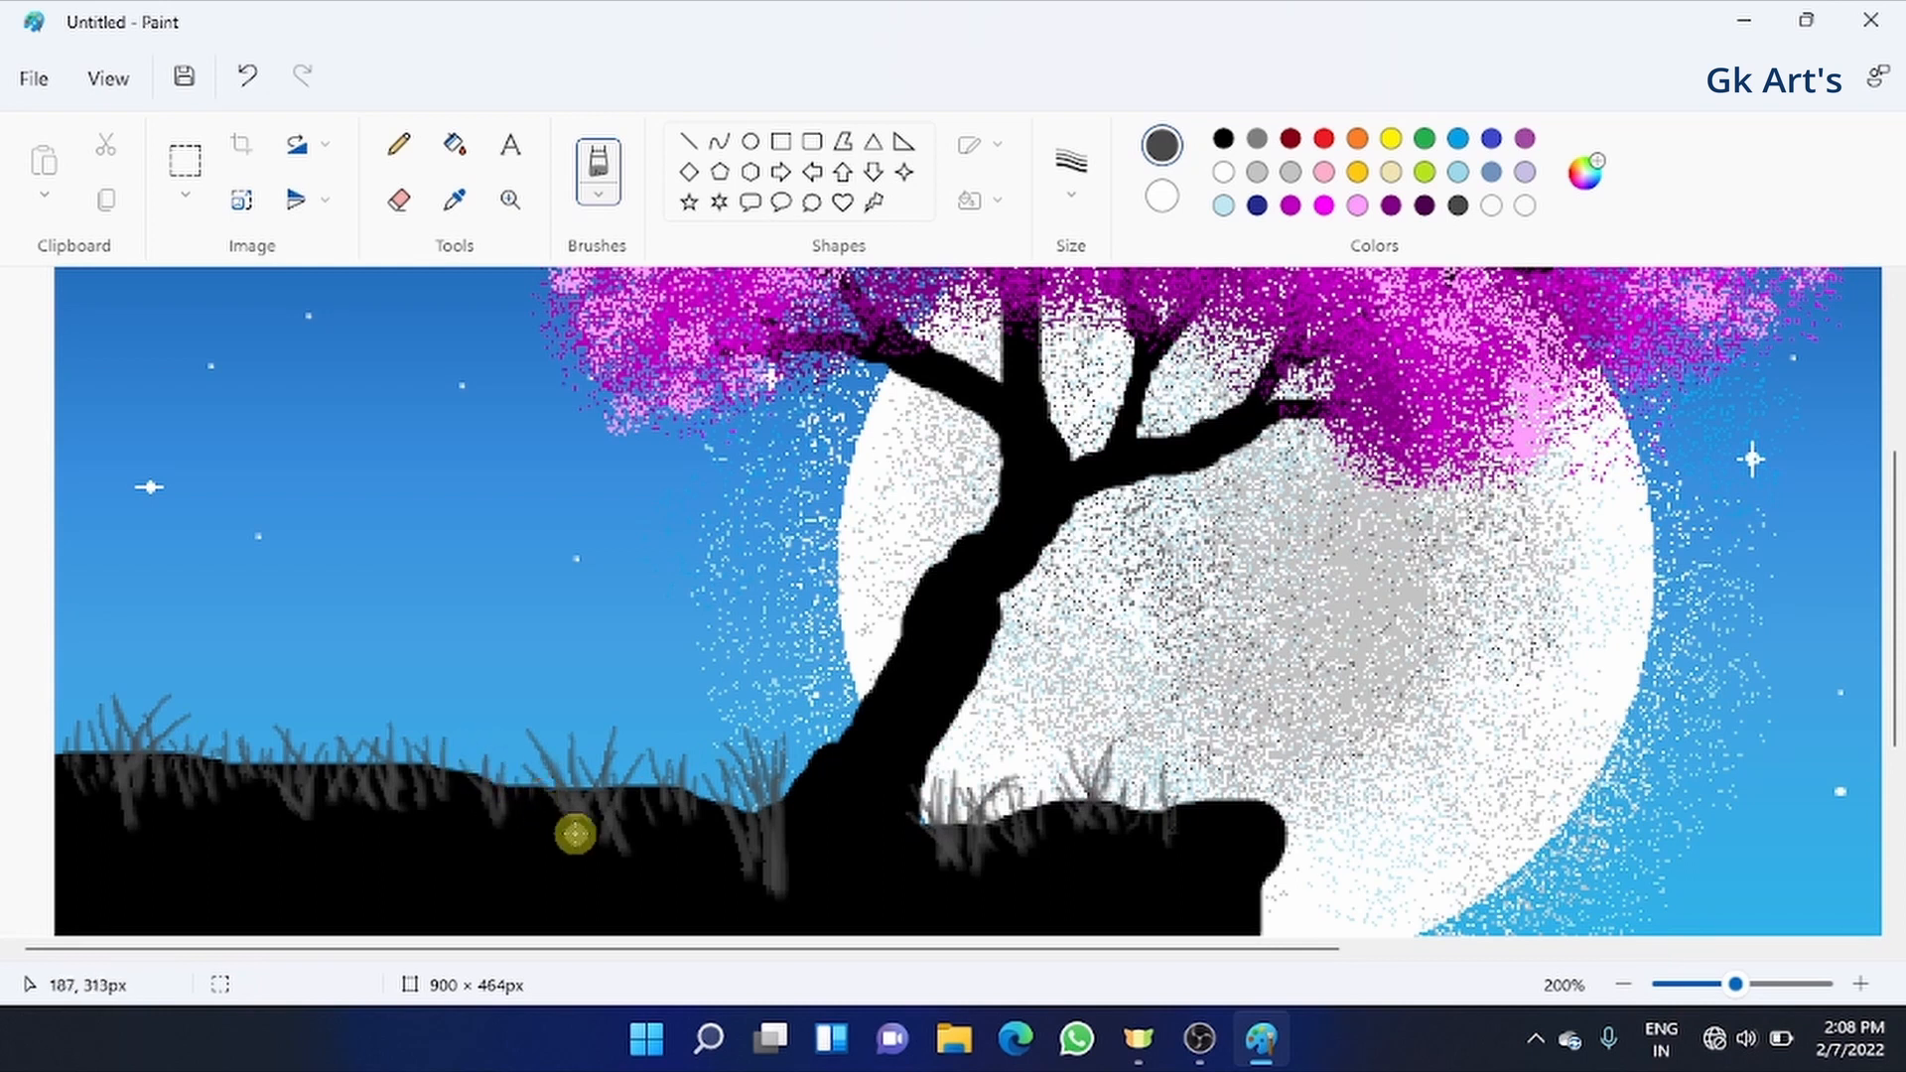
key(ctrl+z)
- Draw thin white highlight lines along the black tree's trunk and branch edges with the 1 px brush
click(596, 171)
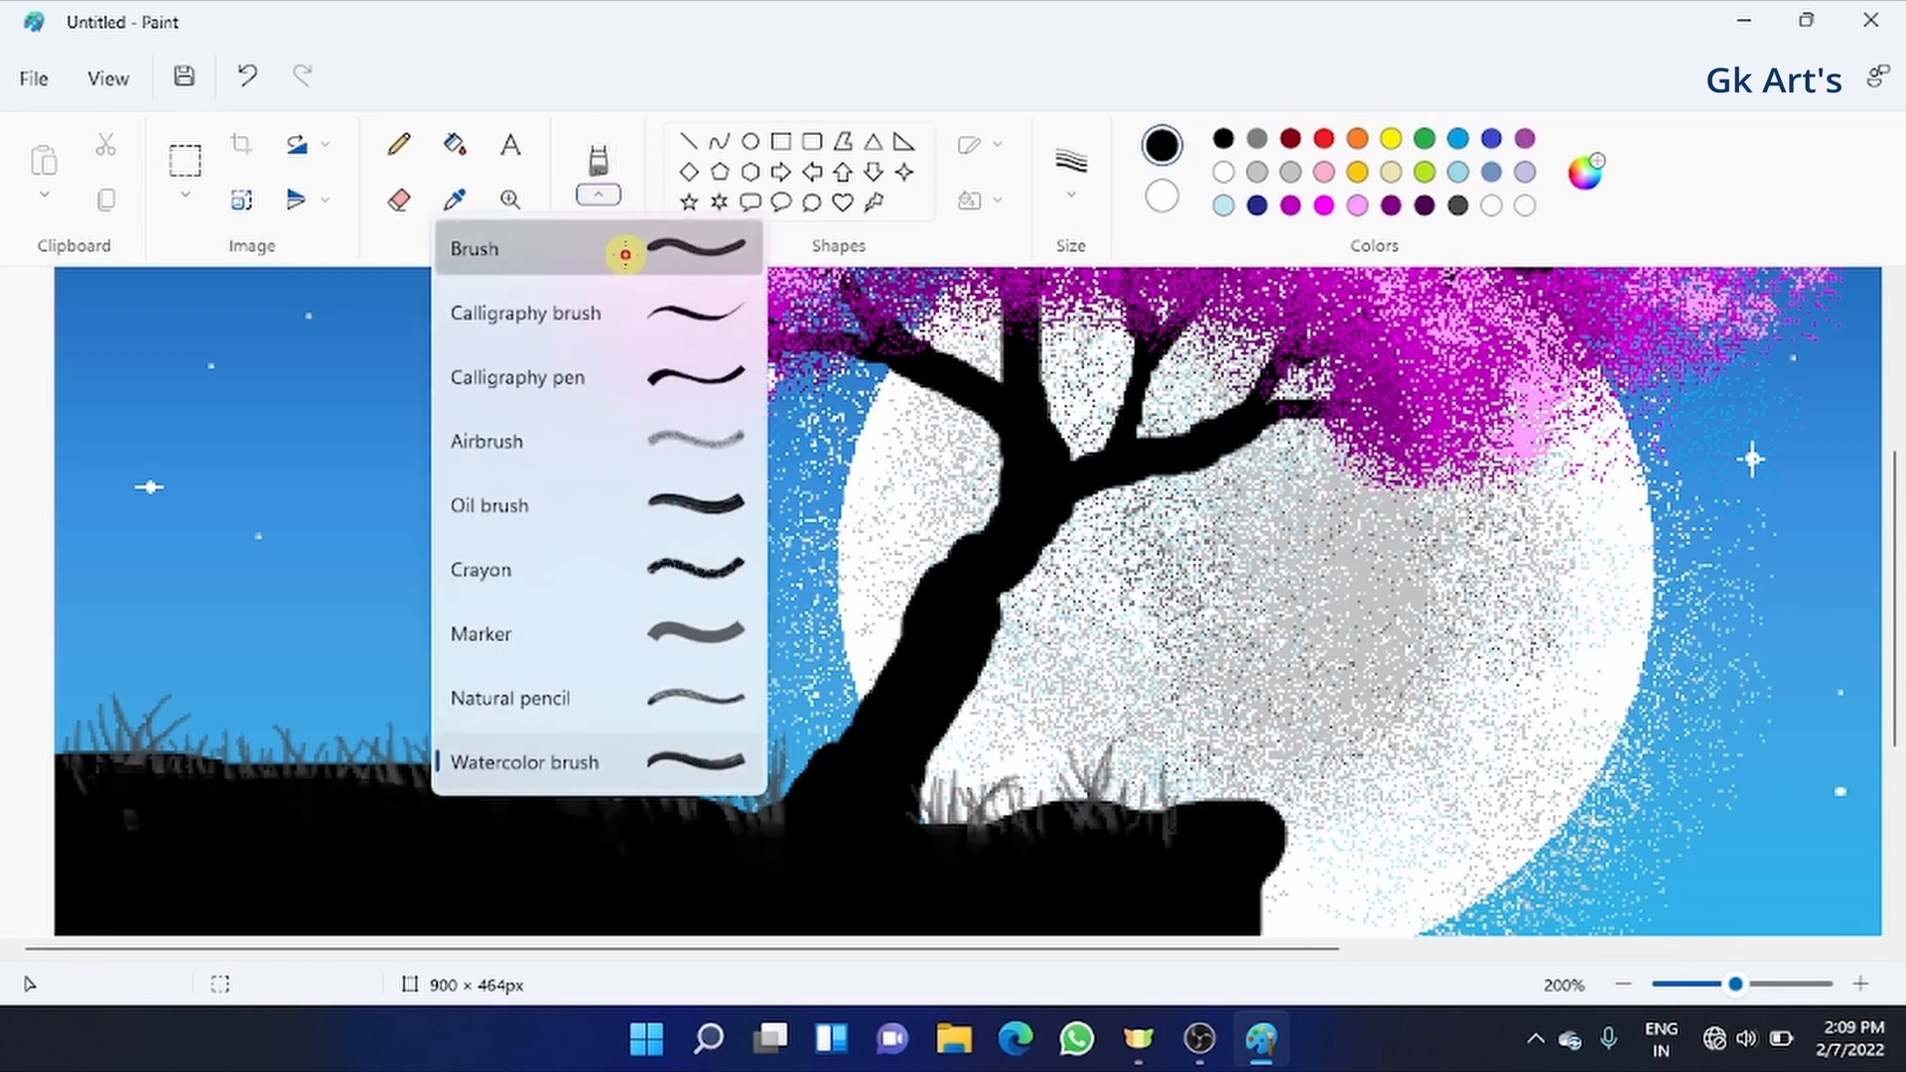
click(626, 251)
click(1089, 210)
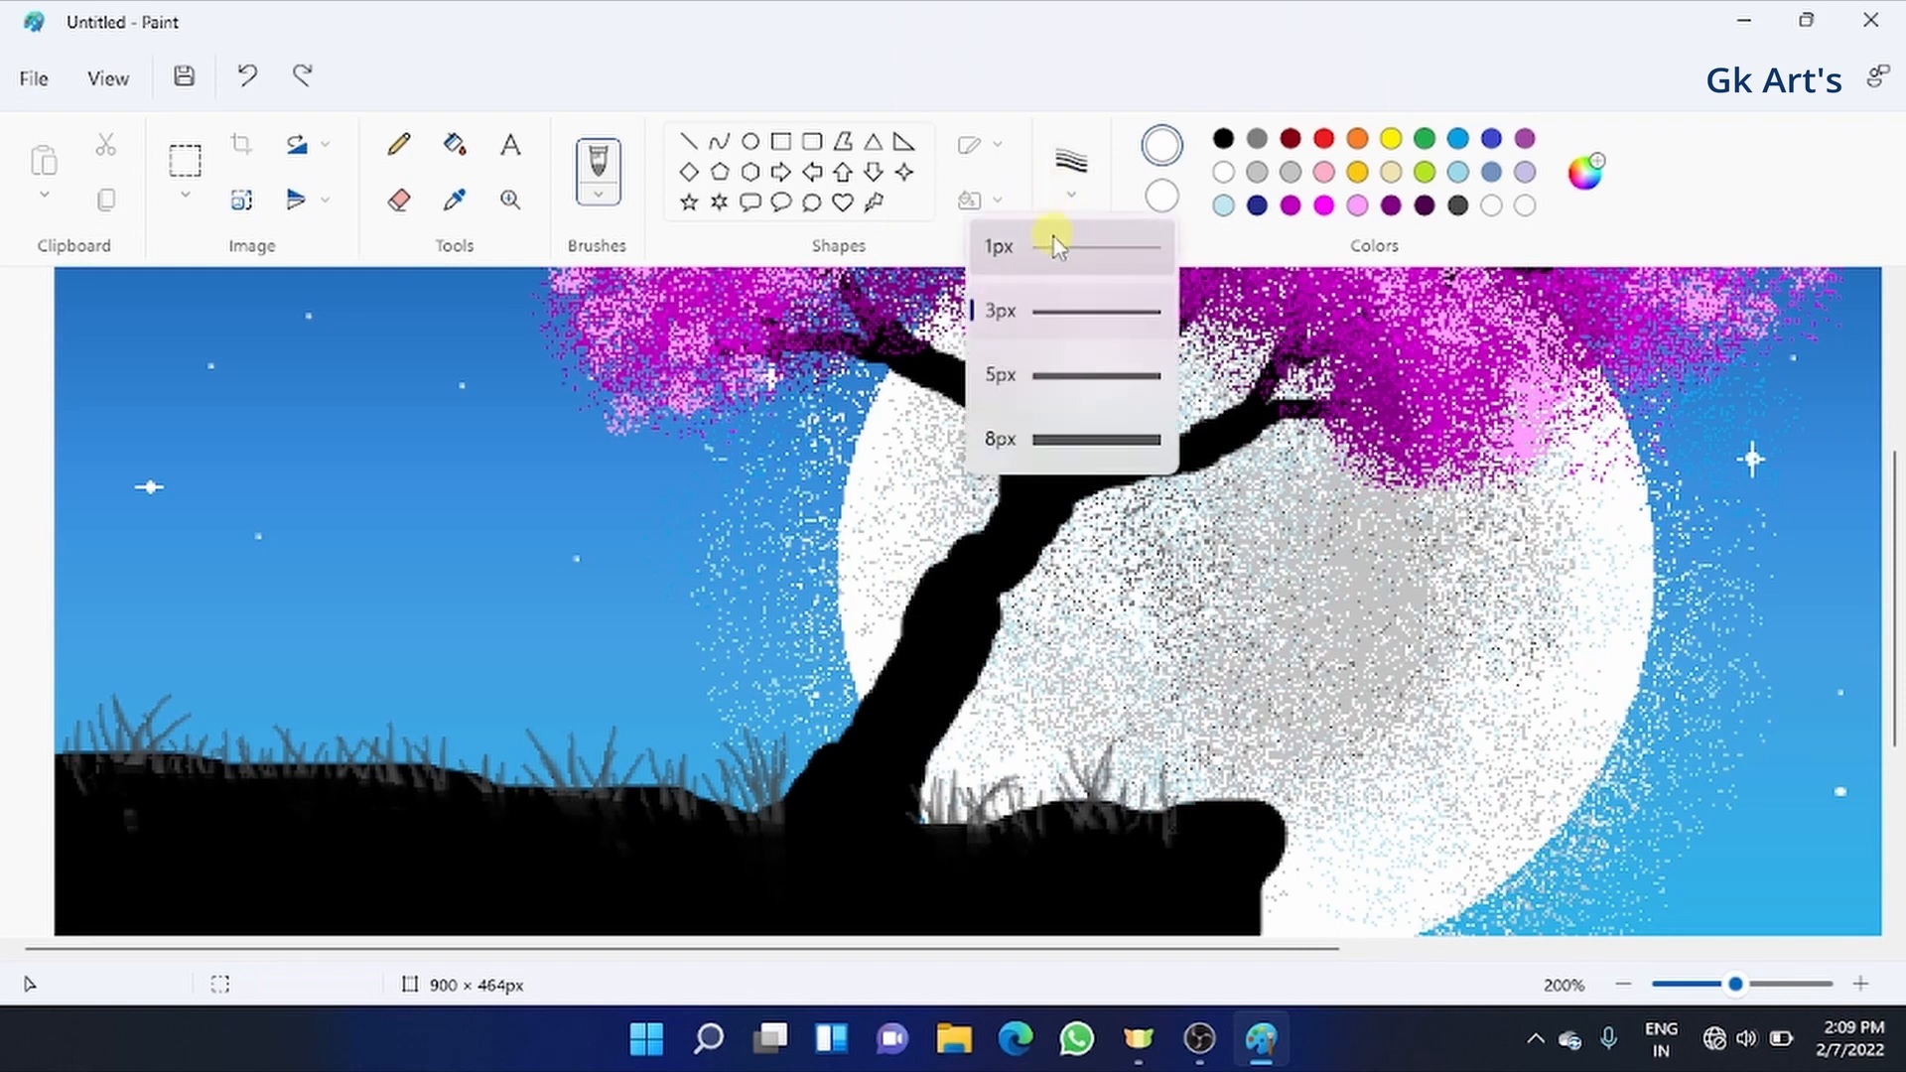
click(1053, 243)
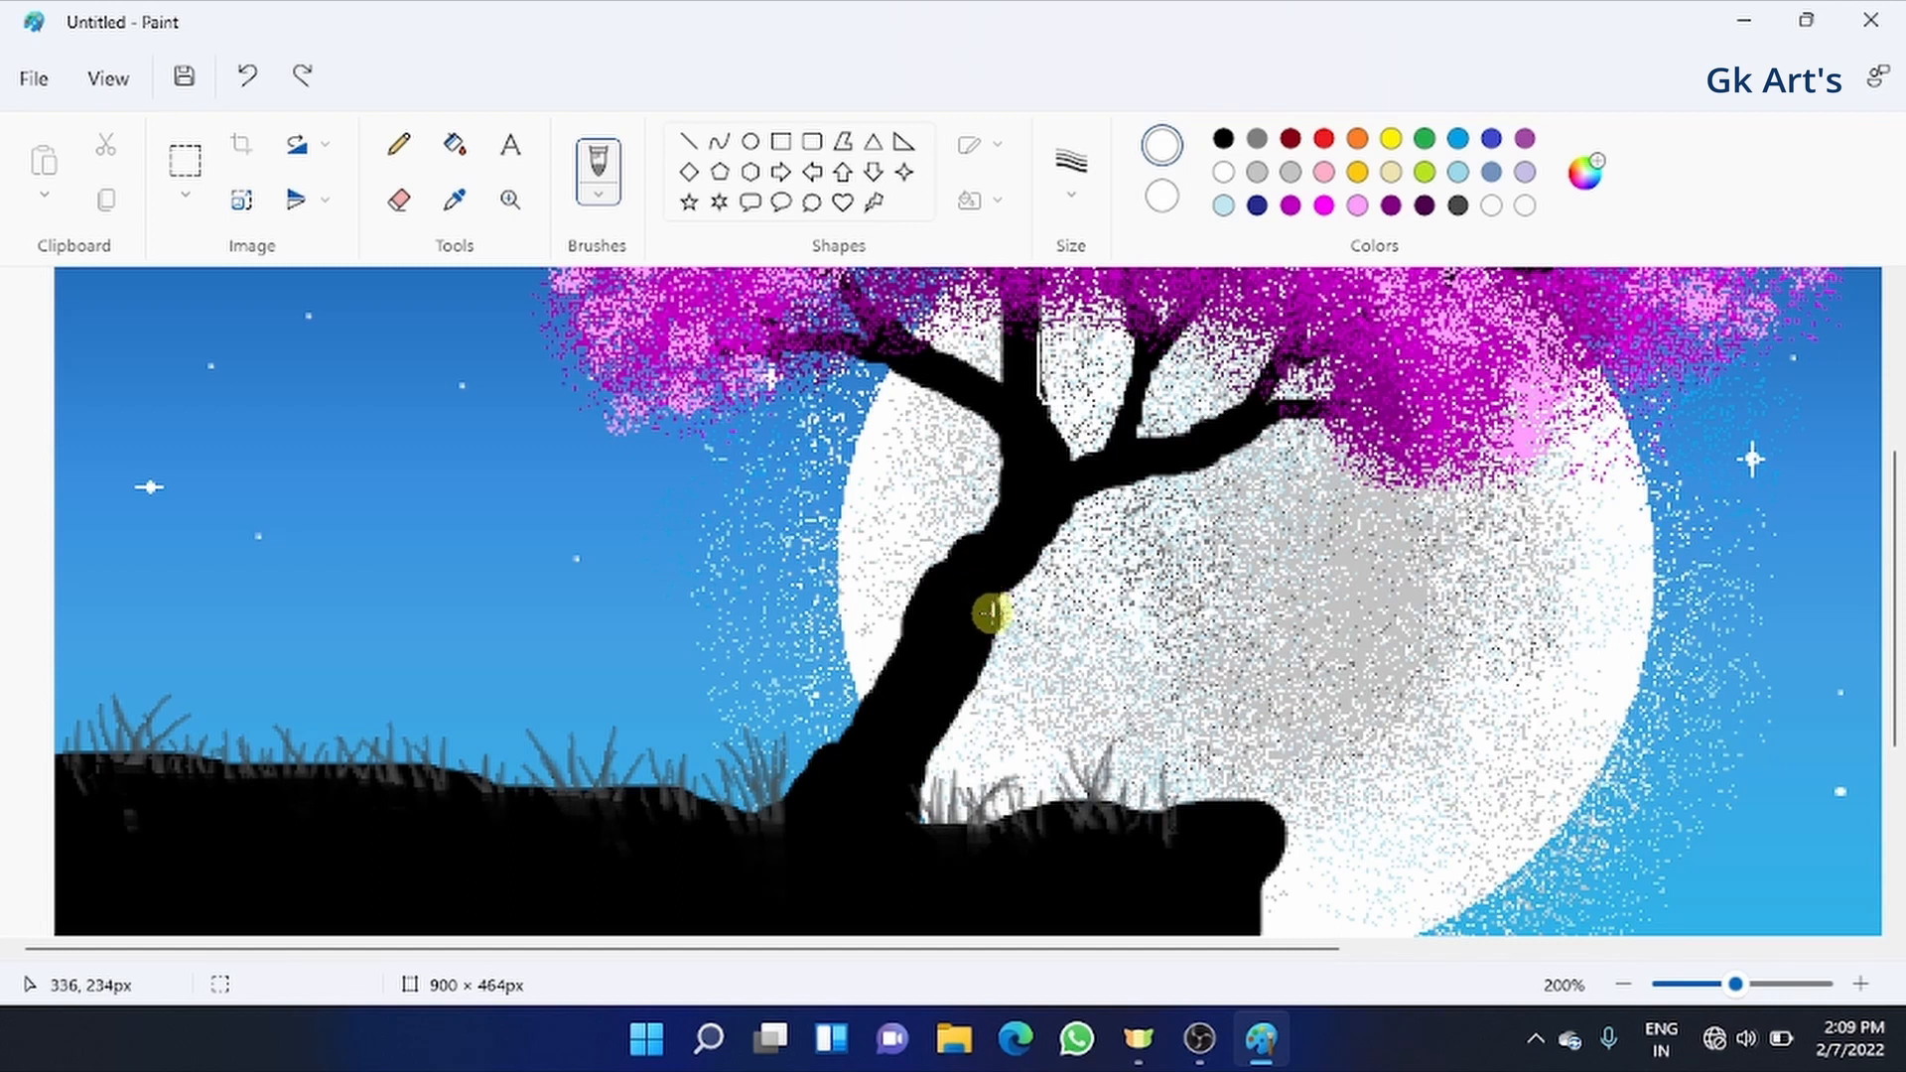
drag(1076, 488, 1012, 584)
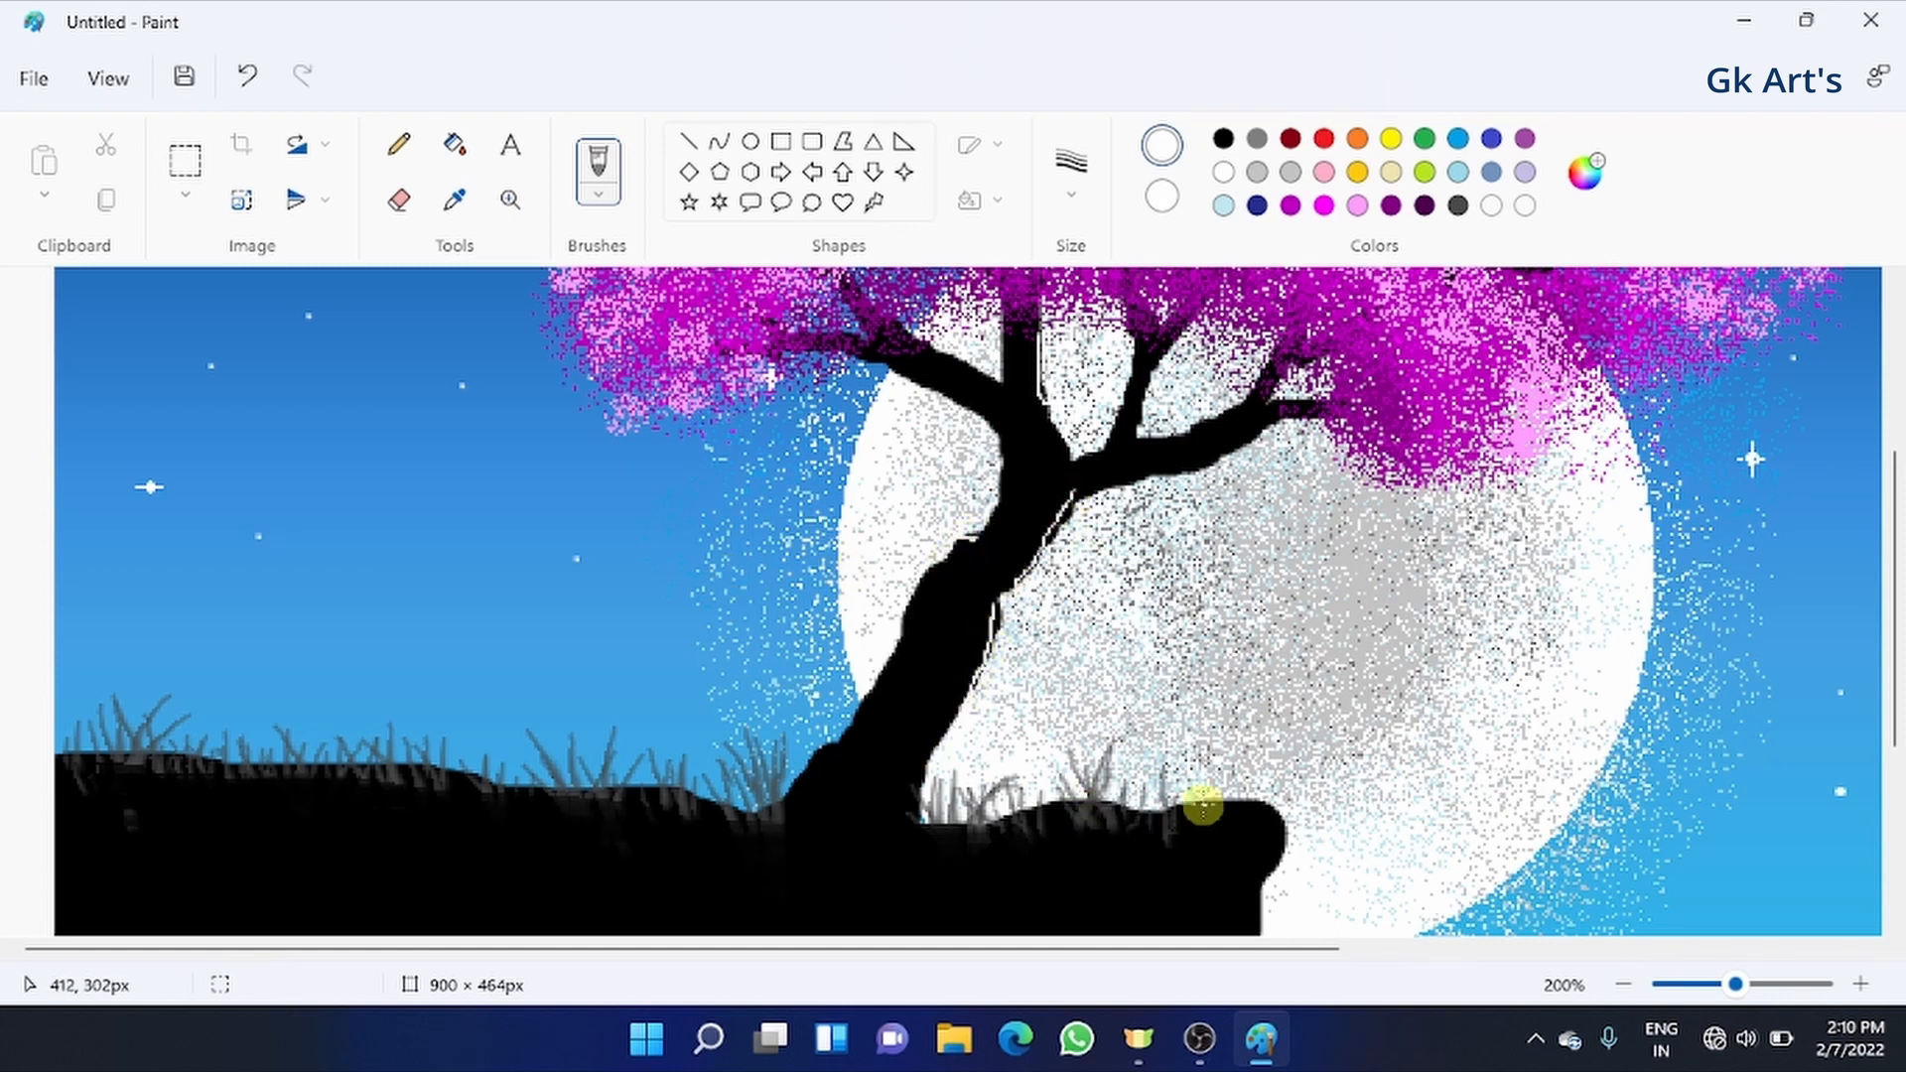
- Draw thin white highlight lines along the black cliff's top edge and down the contours of its overhang
drag(1261, 816, 1128, 847)
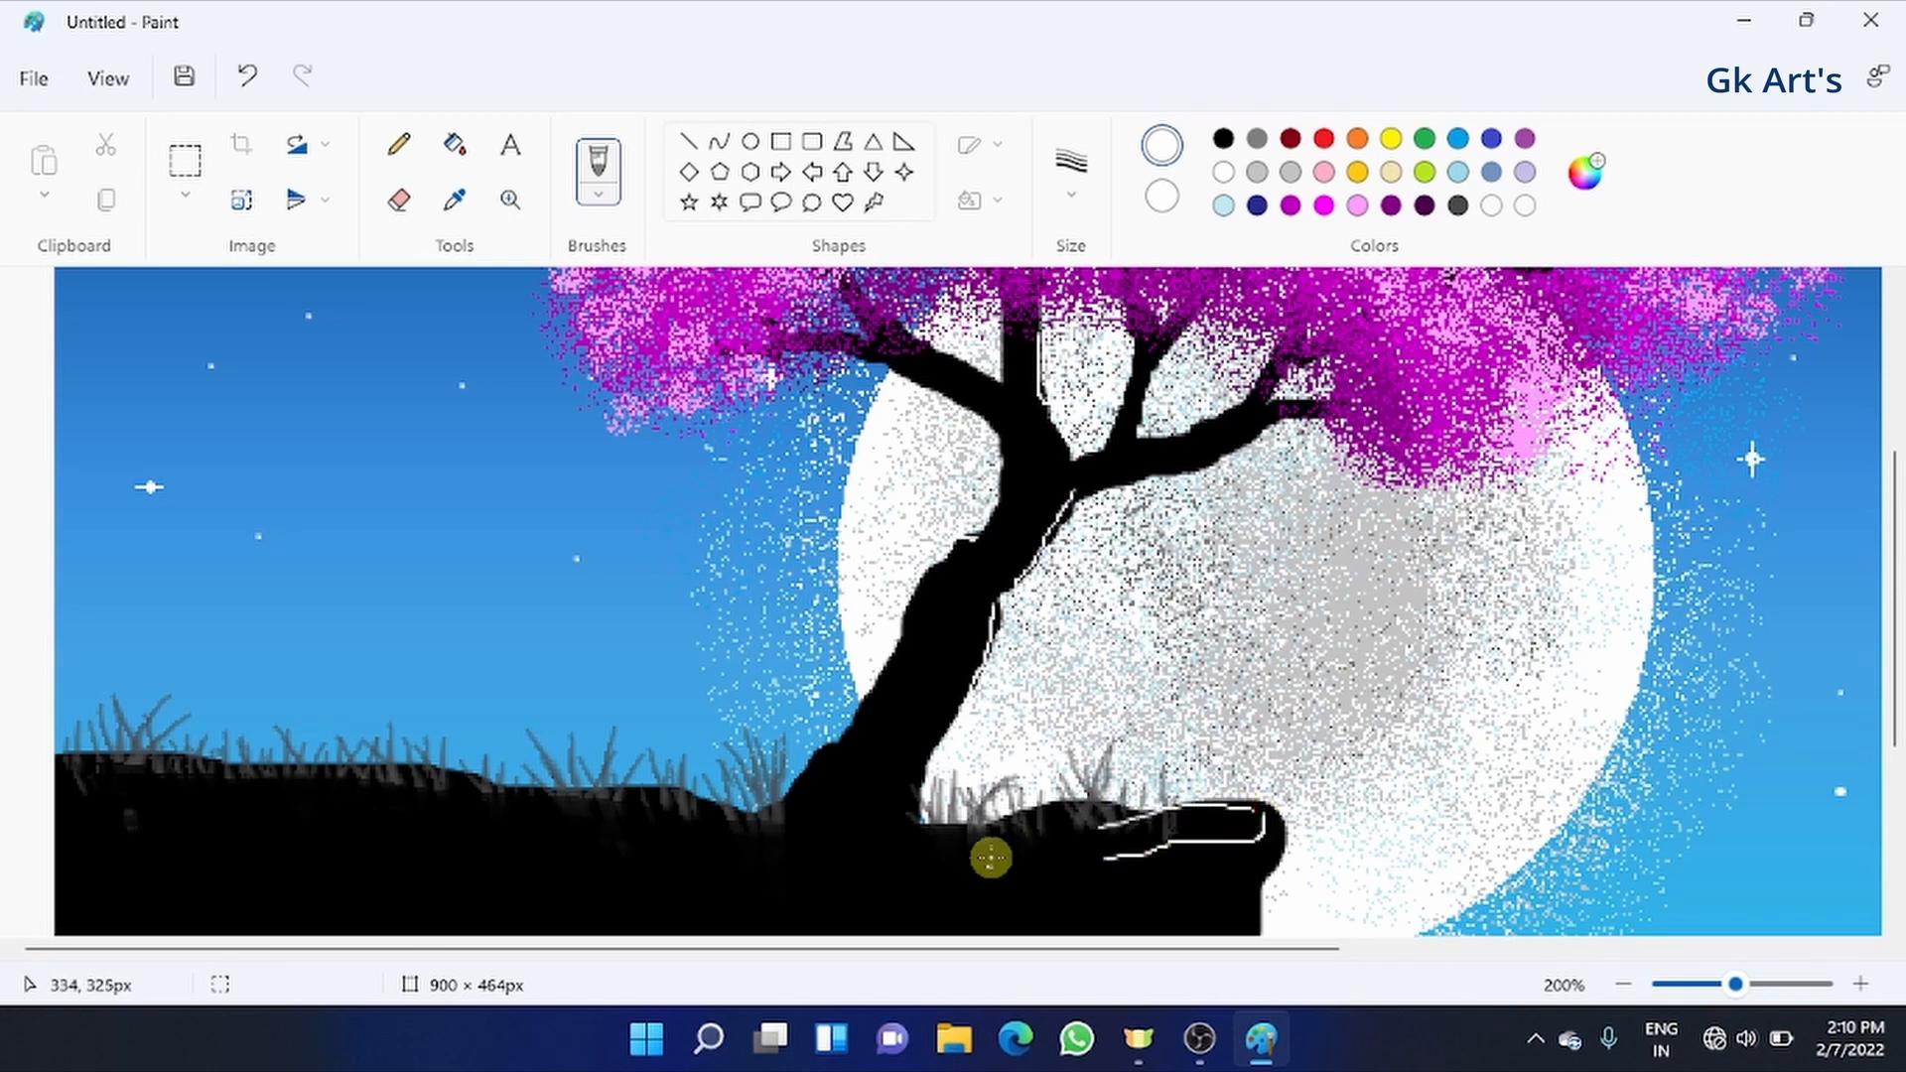
click(247, 76)
mouse_move(71, 776)
mouse_down()
mouse_move(253, 806)
mouse_move(735, 802)
mouse_up()
drag(953, 827, 1037, 822)
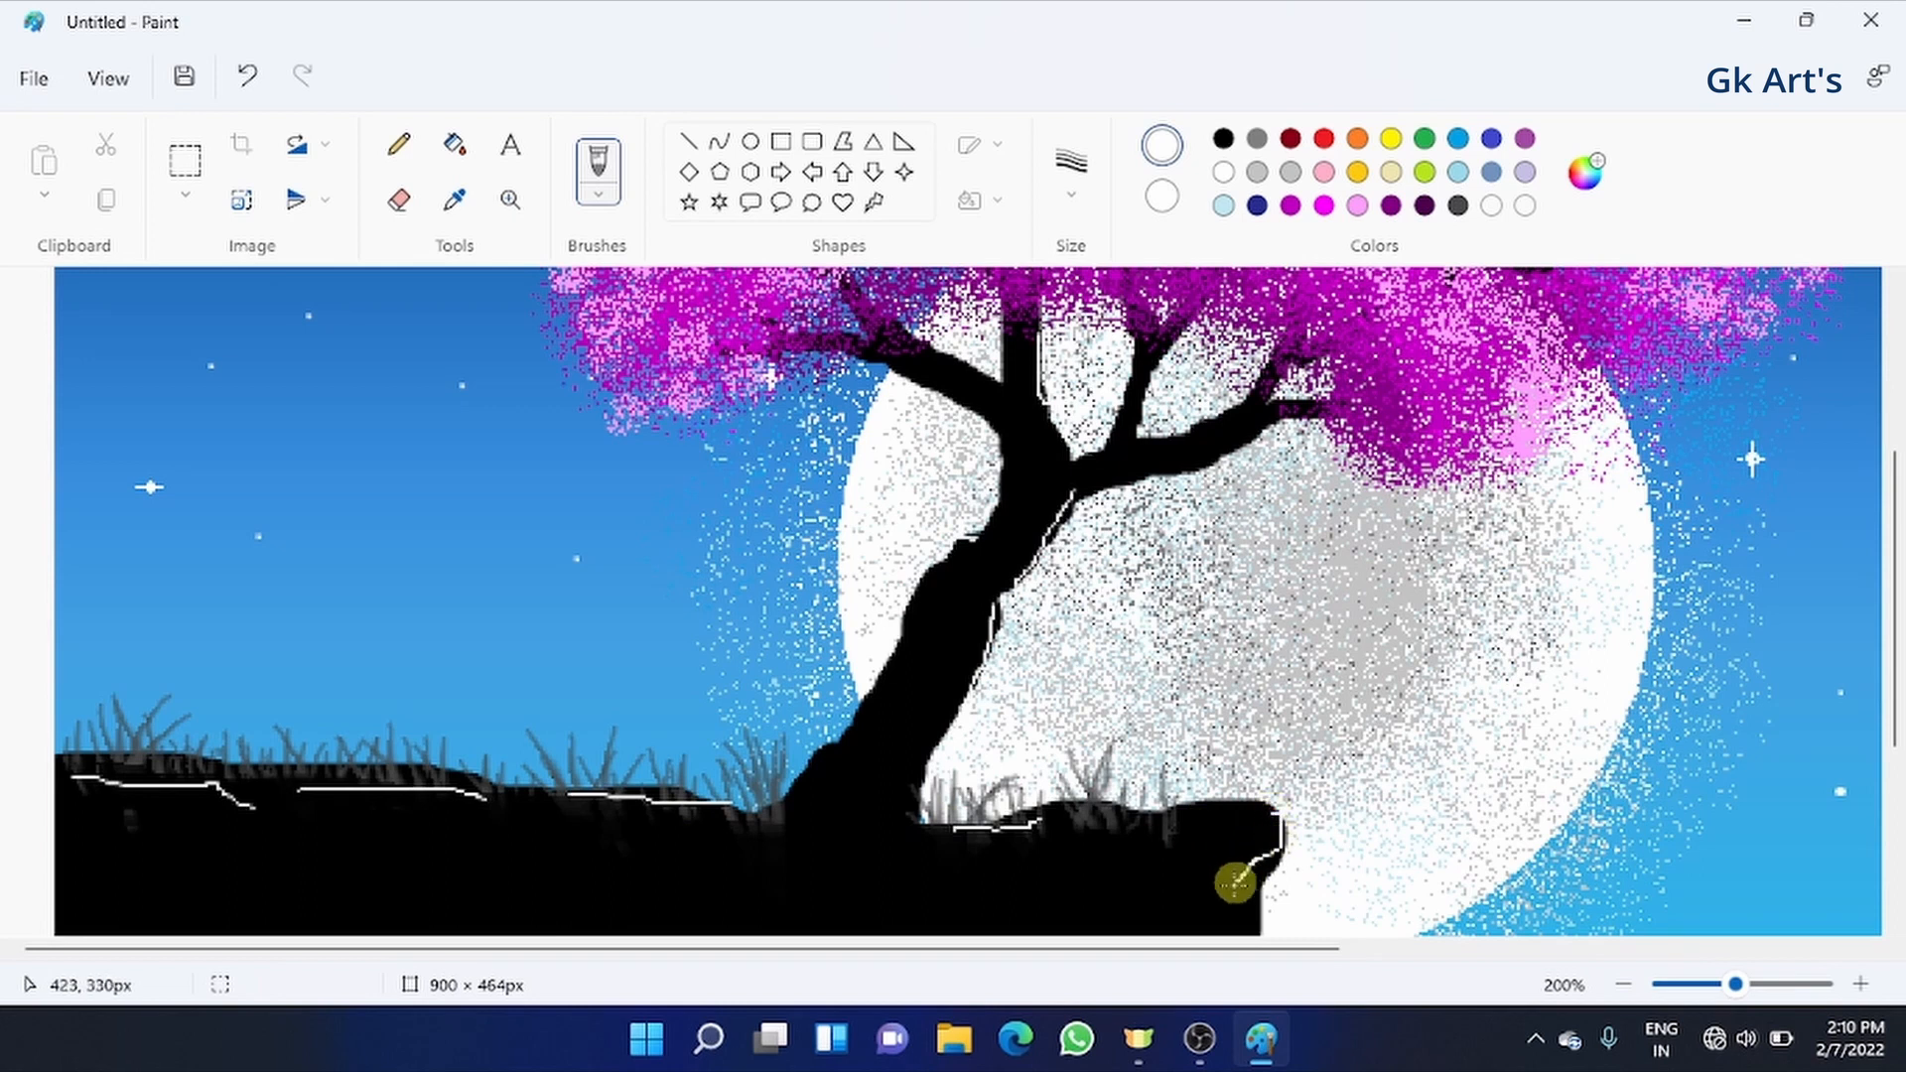
drag(1260, 822, 1122, 826)
scroll(1068, 813, down, 3)
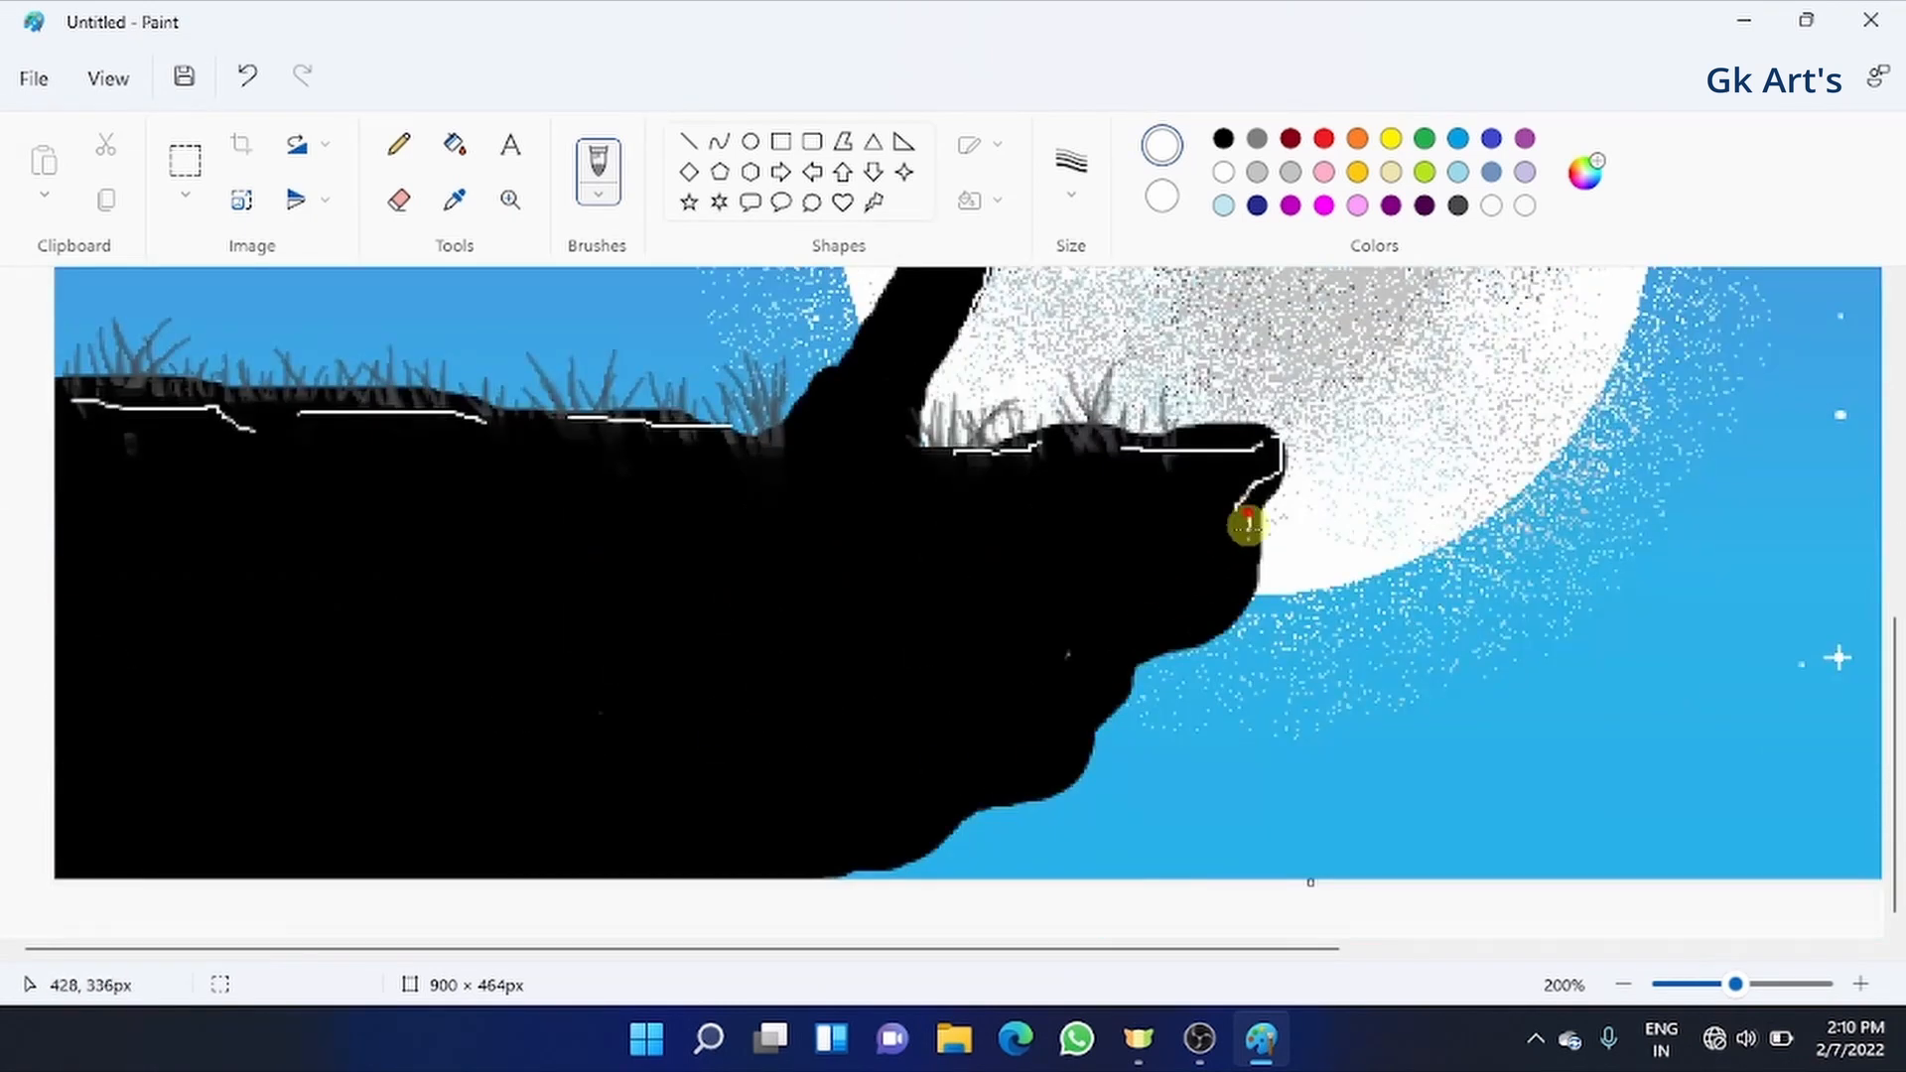
mouse_move(1248, 523)
mouse_down()
mouse_move(1251, 576)
mouse_move(1179, 643)
mouse_up()
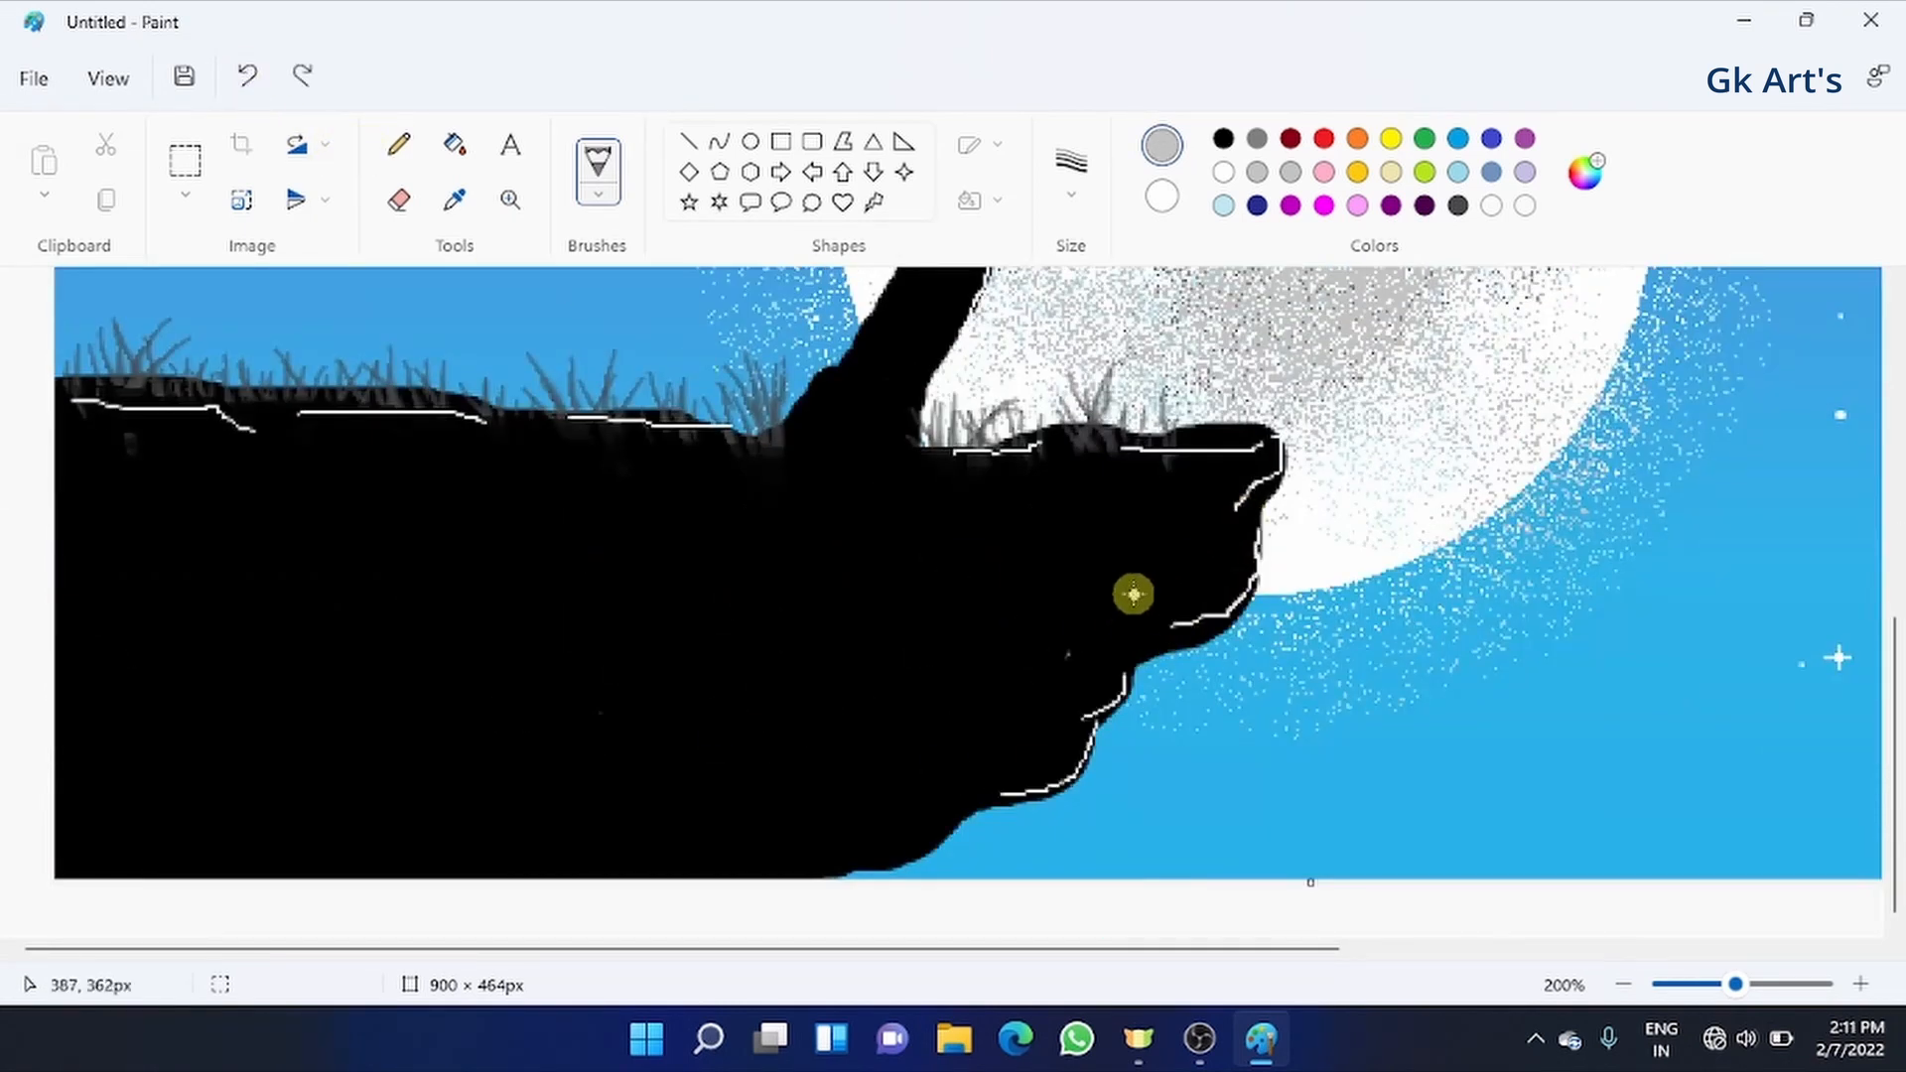
- Texture the black cliff's top edge and rock face and the tree's trunk and branches with light gray strokes
mouse_move(1132, 592)
mouse_down()
mouse_move(1142, 650)
mouse_move(1121, 558)
mouse_move(1136, 672)
mouse_move(1100, 681)
mouse_move(1126, 573)
mouse_move(1104, 722)
mouse_move(1115, 541)
mouse_move(1095, 718)
mouse_move(1127, 546)
mouse_move(1074, 739)
mouse_move(1035, 740)
mouse_move(1009, 711)
mouse_move(1033, 752)
mouse_move(1015, 746)
mouse_move(1008, 695)
mouse_move(973, 786)
mouse_move(1011, 647)
mouse_move(519, 419)
mouse_move(729, 476)
mouse_move(1076, 463)
mouse_move(604, 437)
mouse_up()
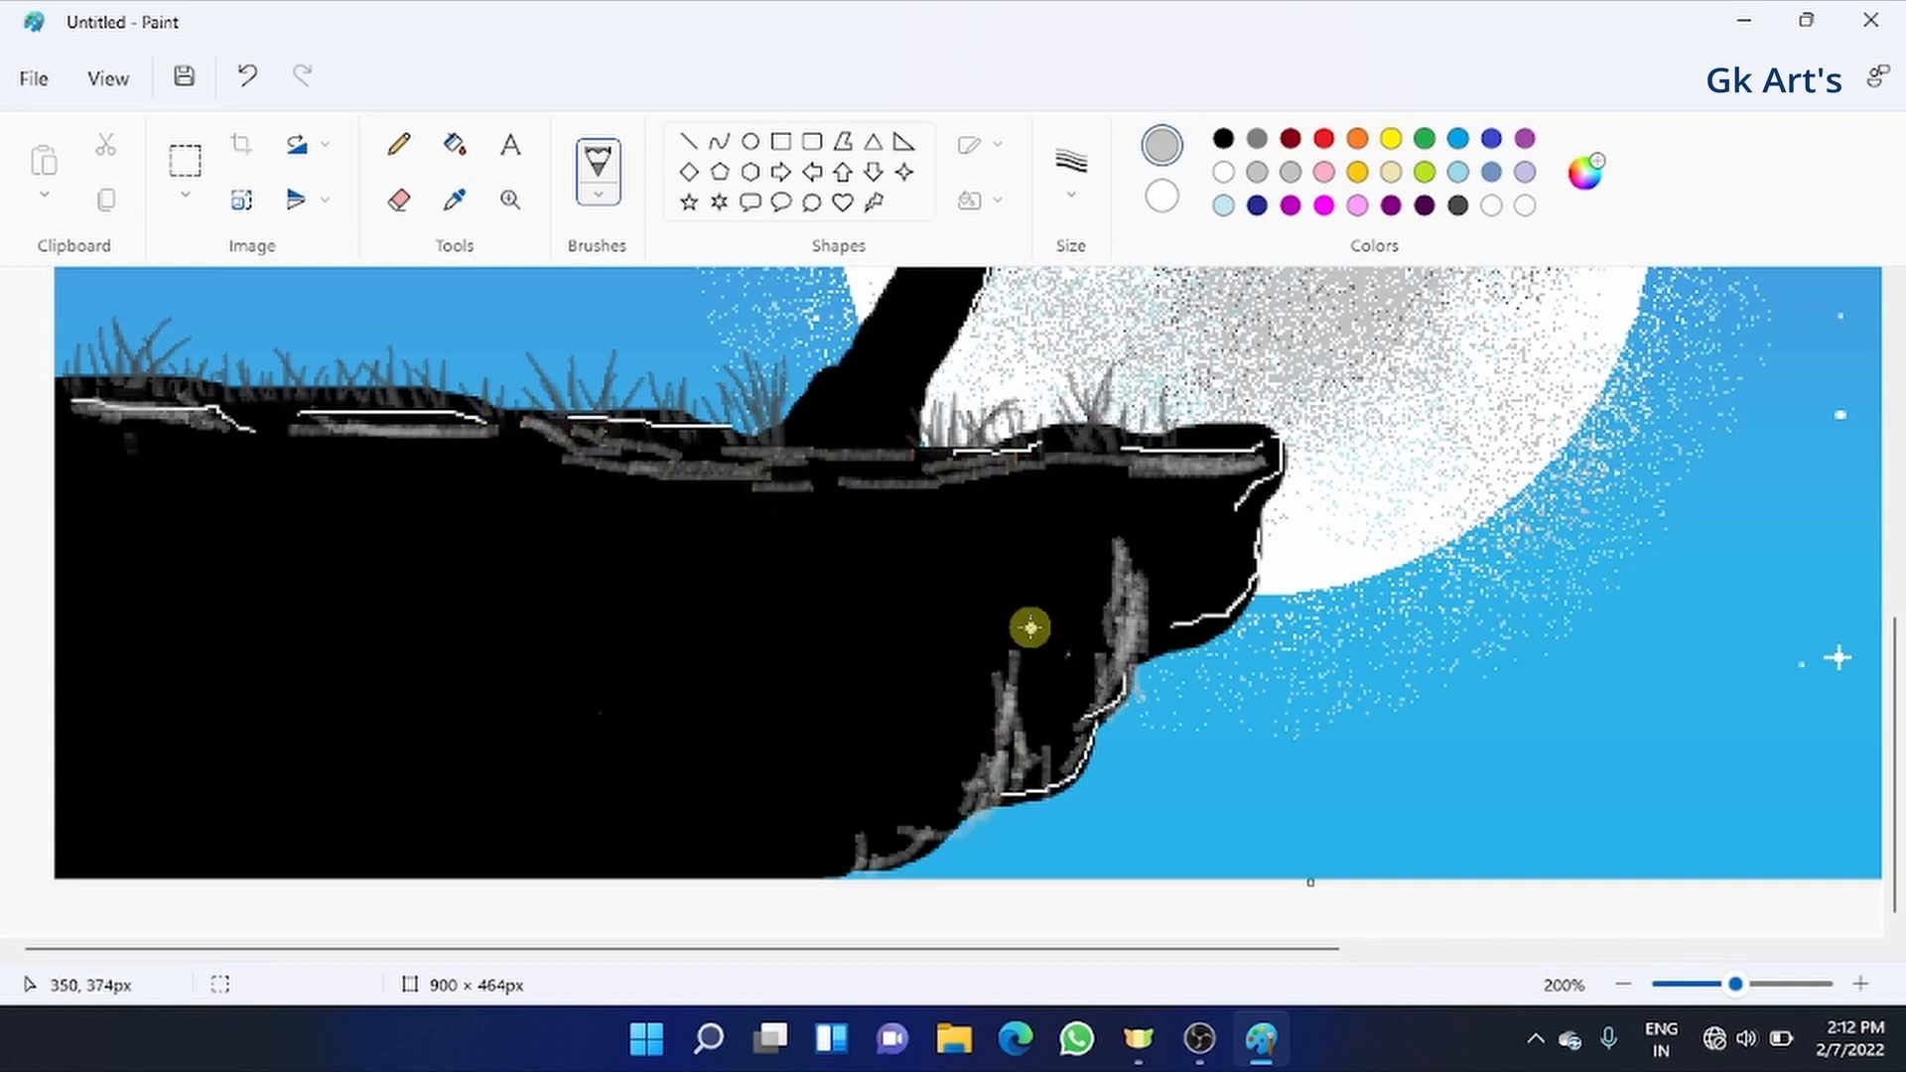
mouse_move(1271, 483)
mouse_down()
mouse_move(1203, 534)
mouse_move(1222, 482)
mouse_move(1254, 482)
mouse_move(1244, 597)
mouse_move(1213, 625)
mouse_move(1108, 604)
mouse_move(1142, 551)
mouse_move(1081, 656)
mouse_move(1067, 733)
mouse_move(952, 770)
mouse_move(894, 833)
mouse_move(840, 841)
mouse_up()
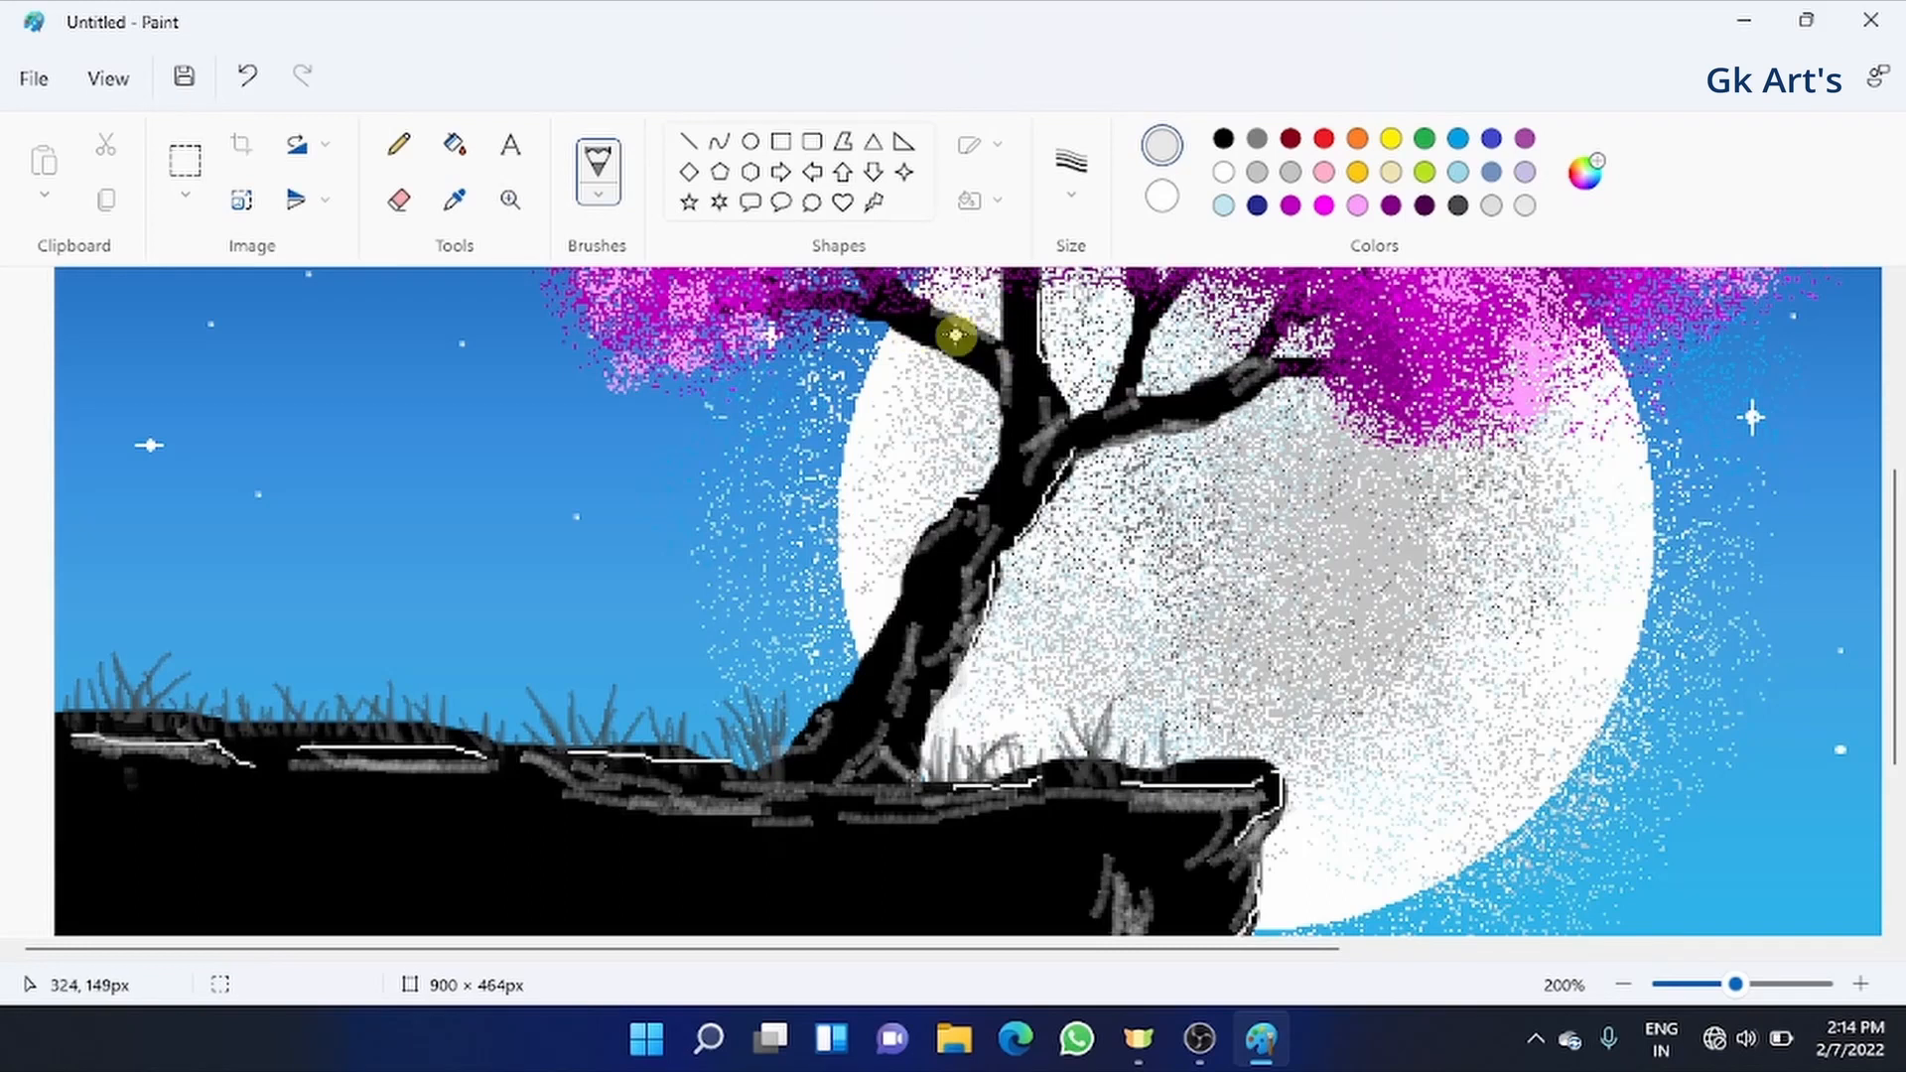
mouse_move(955, 336)
mouse_down()
mouse_move(853, 326)
mouse_move(896, 315)
mouse_move(948, 343)
mouse_up()
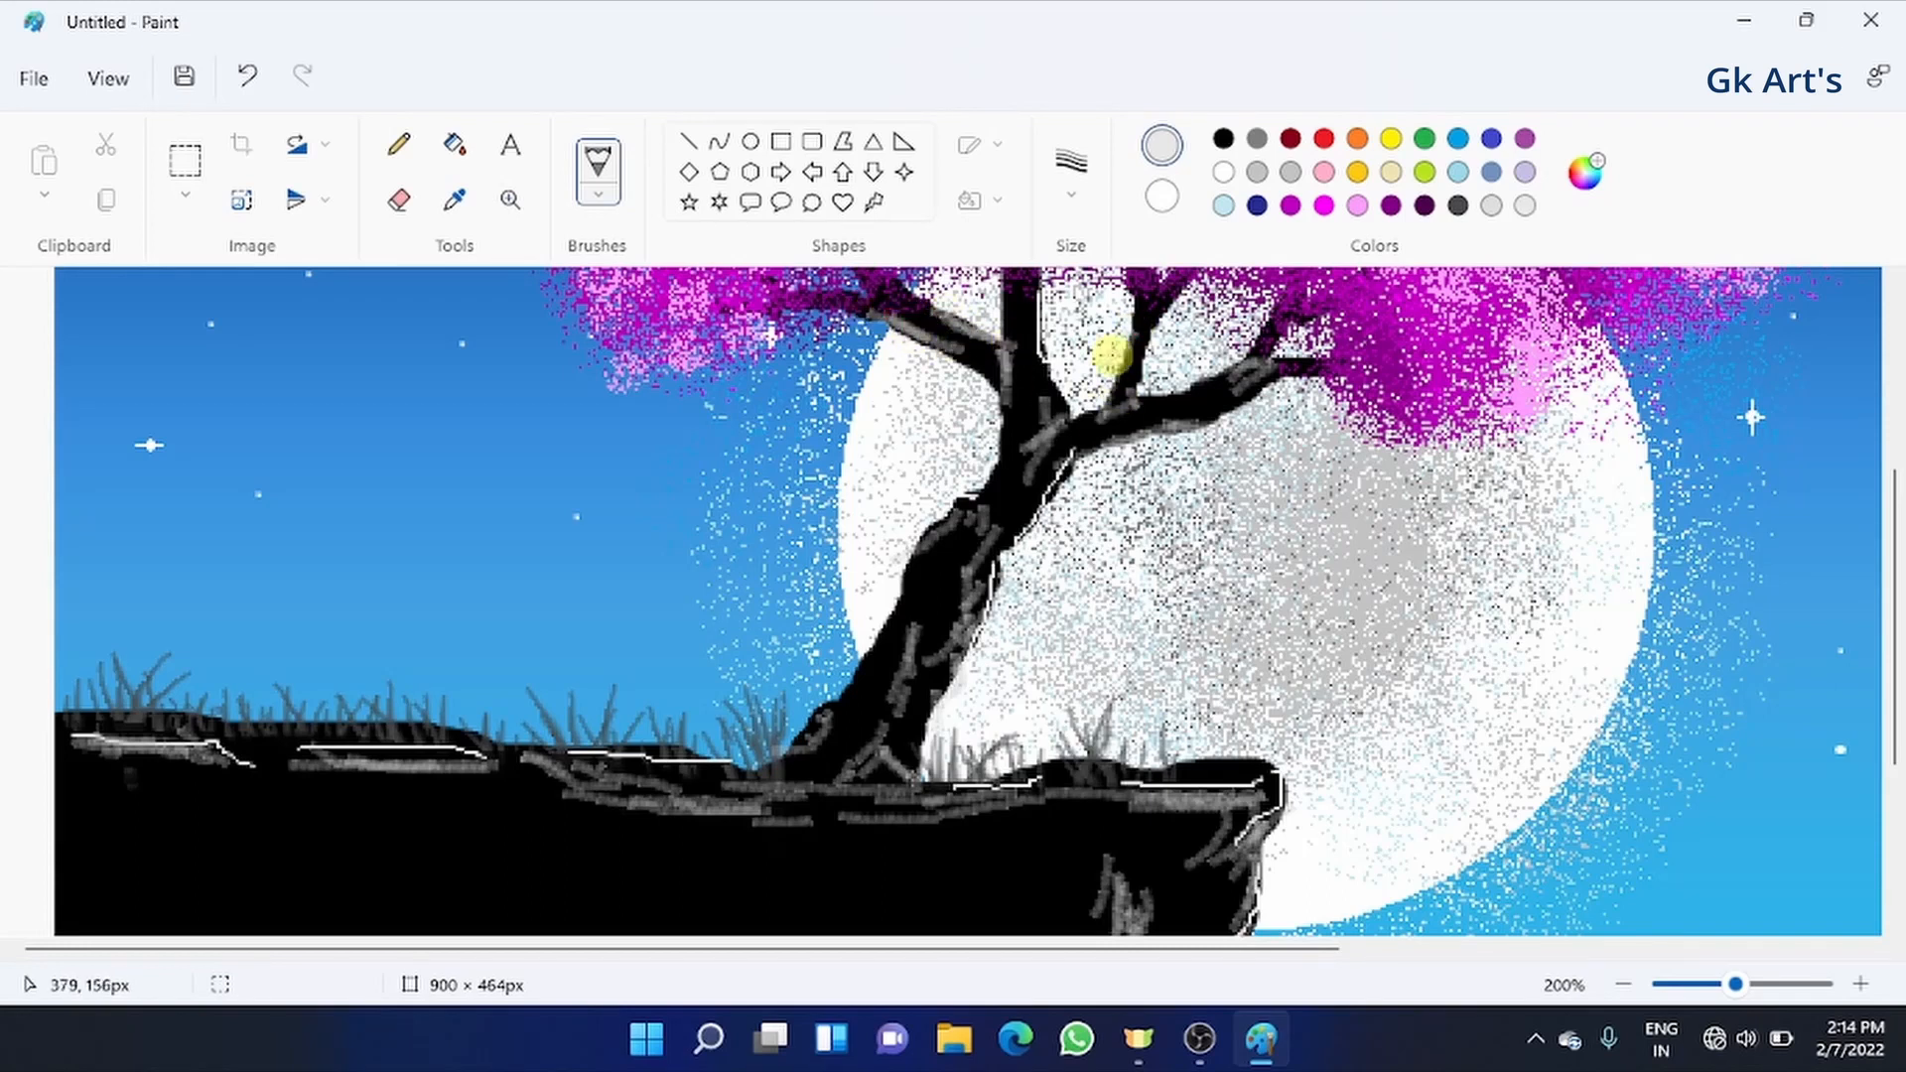
mouse_move(1127, 415)
mouse_down()
mouse_move(1015, 392)
mouse_move(1019, 468)
mouse_move(971, 505)
mouse_up()
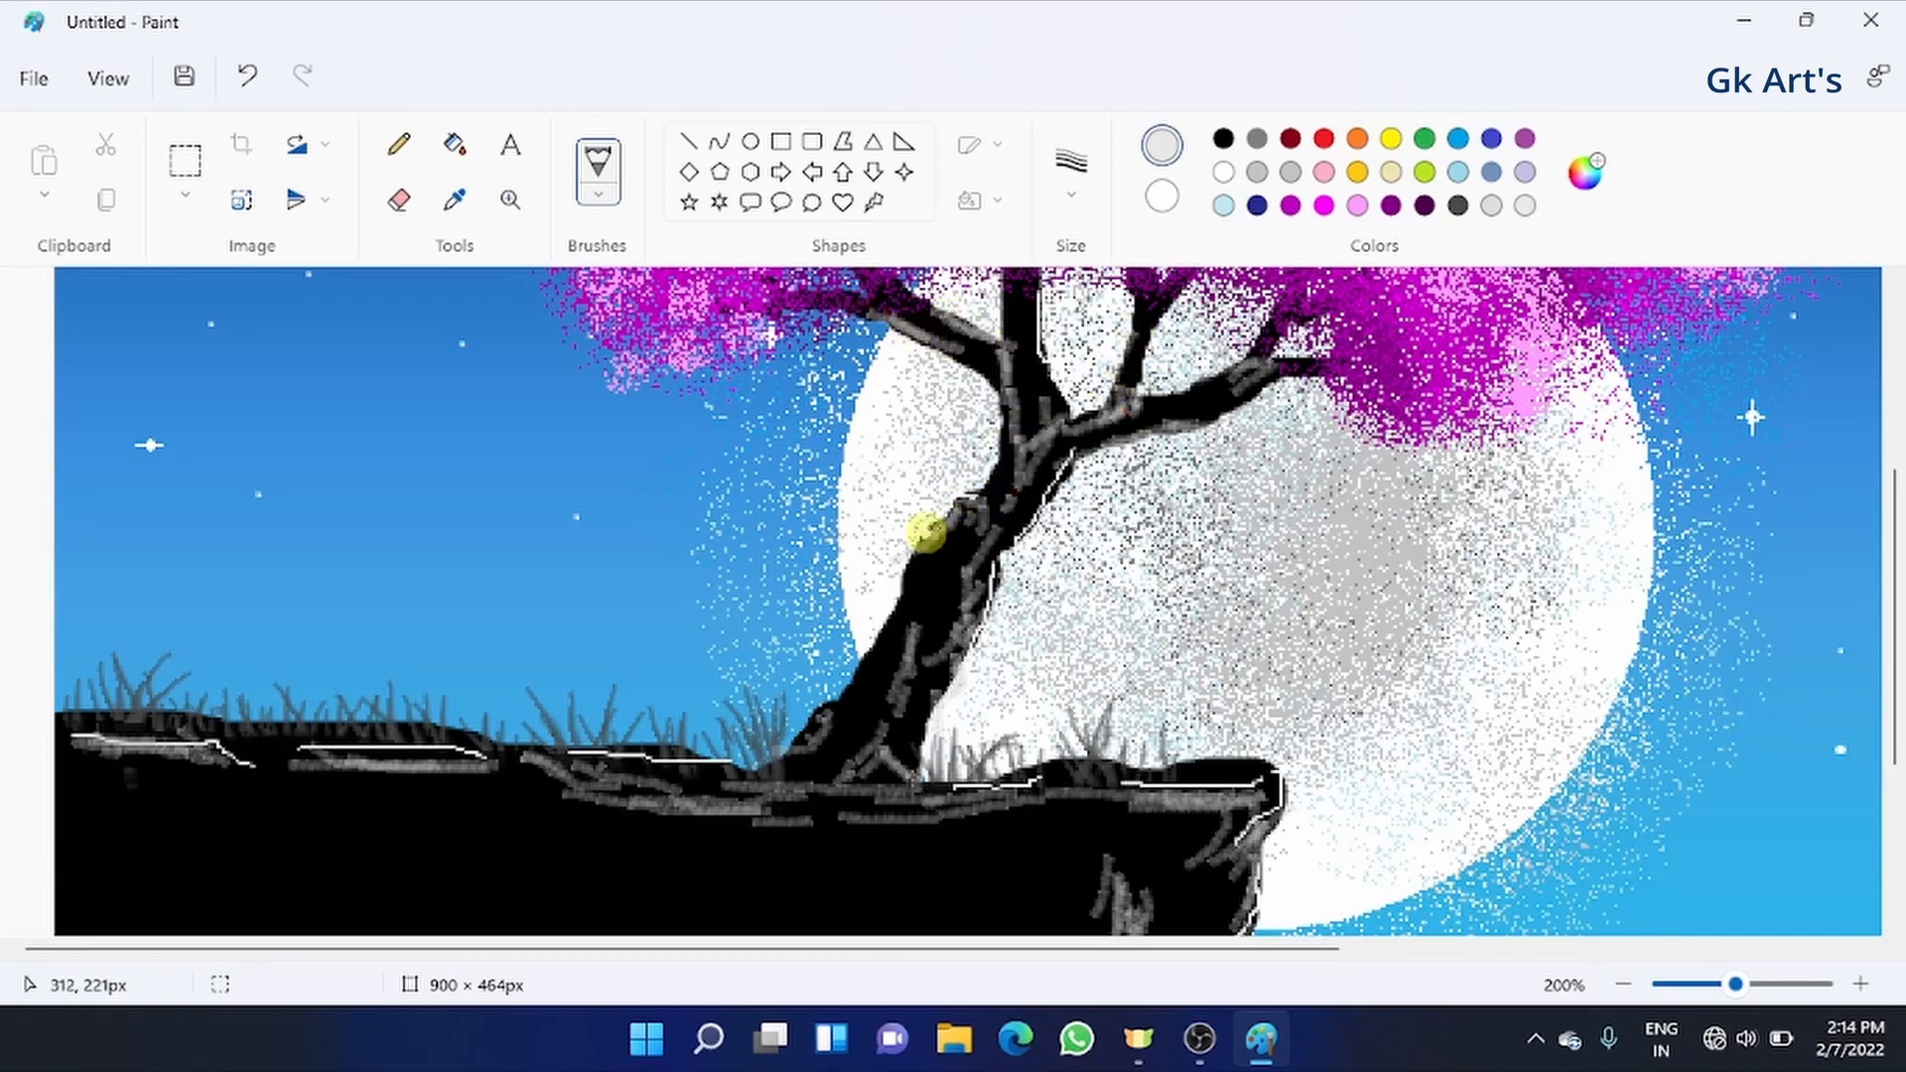
drag(867, 617, 843, 681)
- Mix a light lavender paint color and choose a brush for fine highlight lines
click(1621, 984)
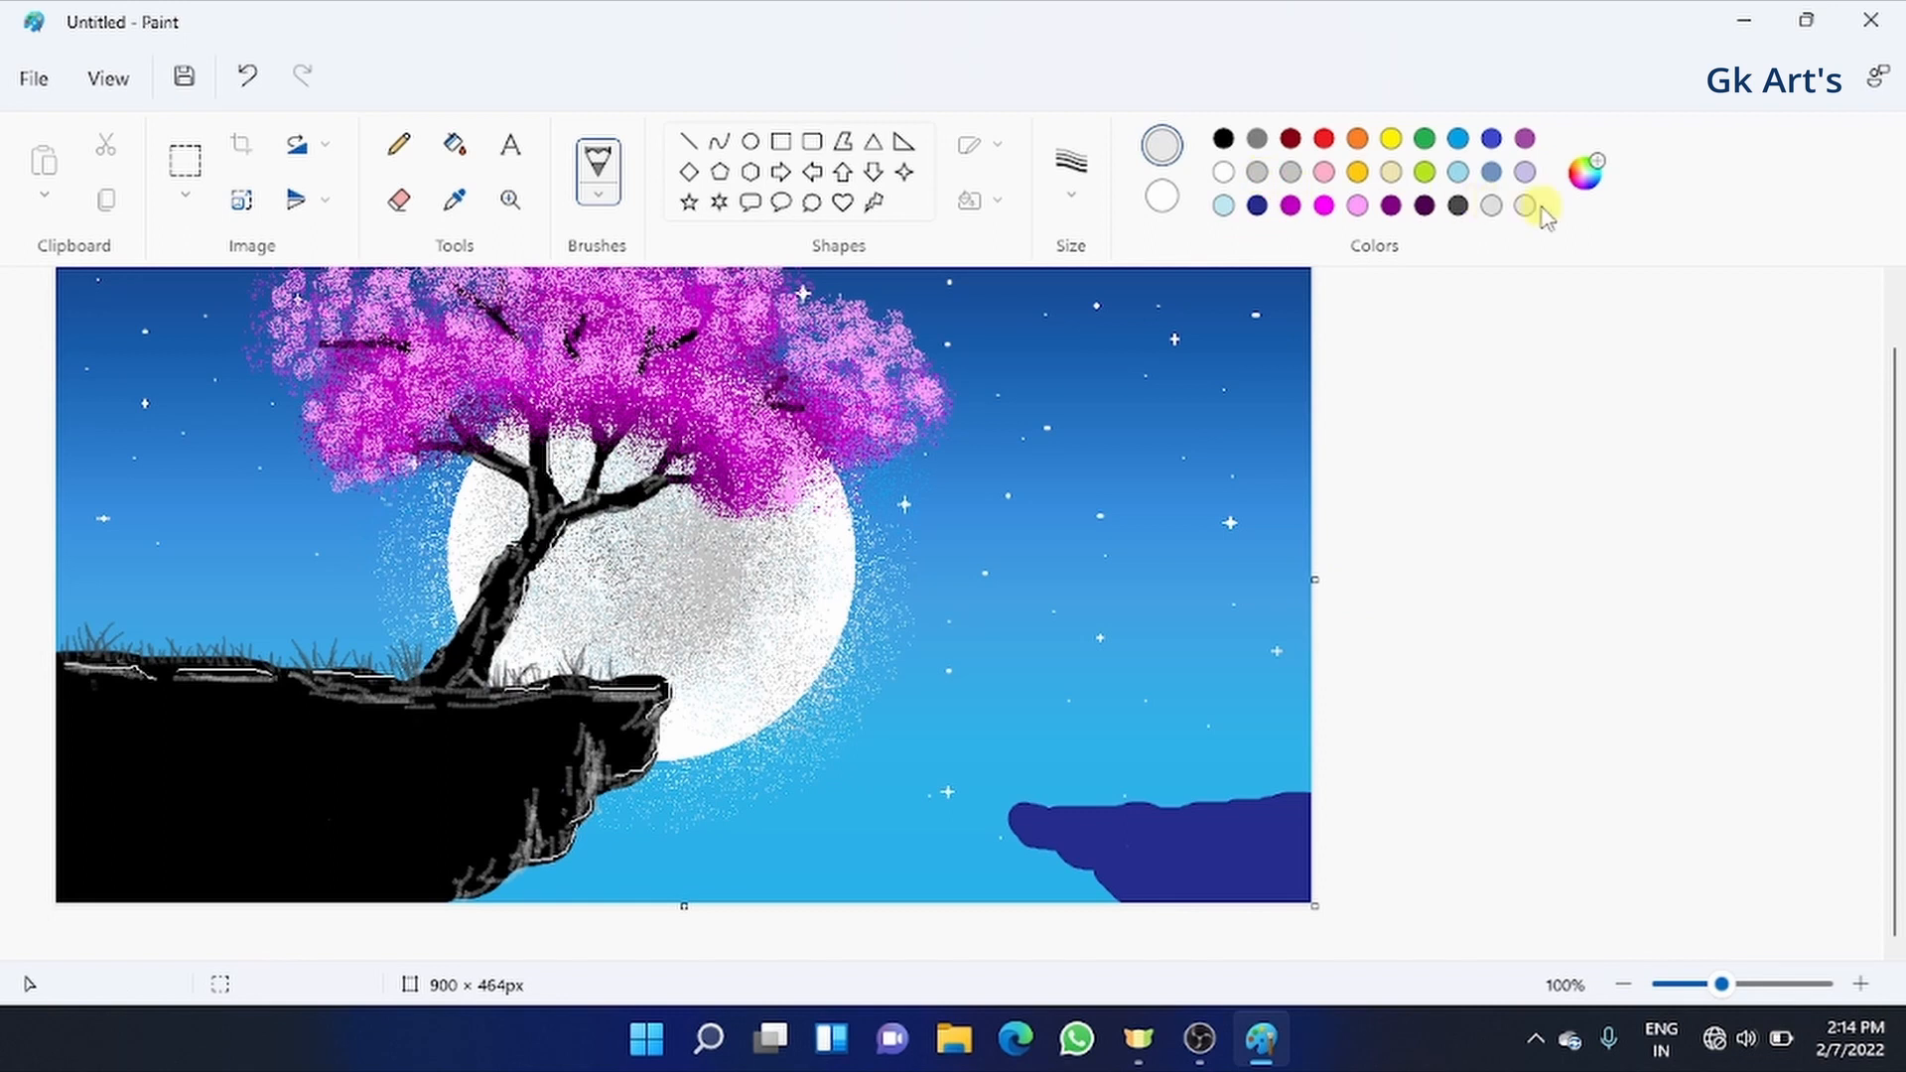
click(1585, 173)
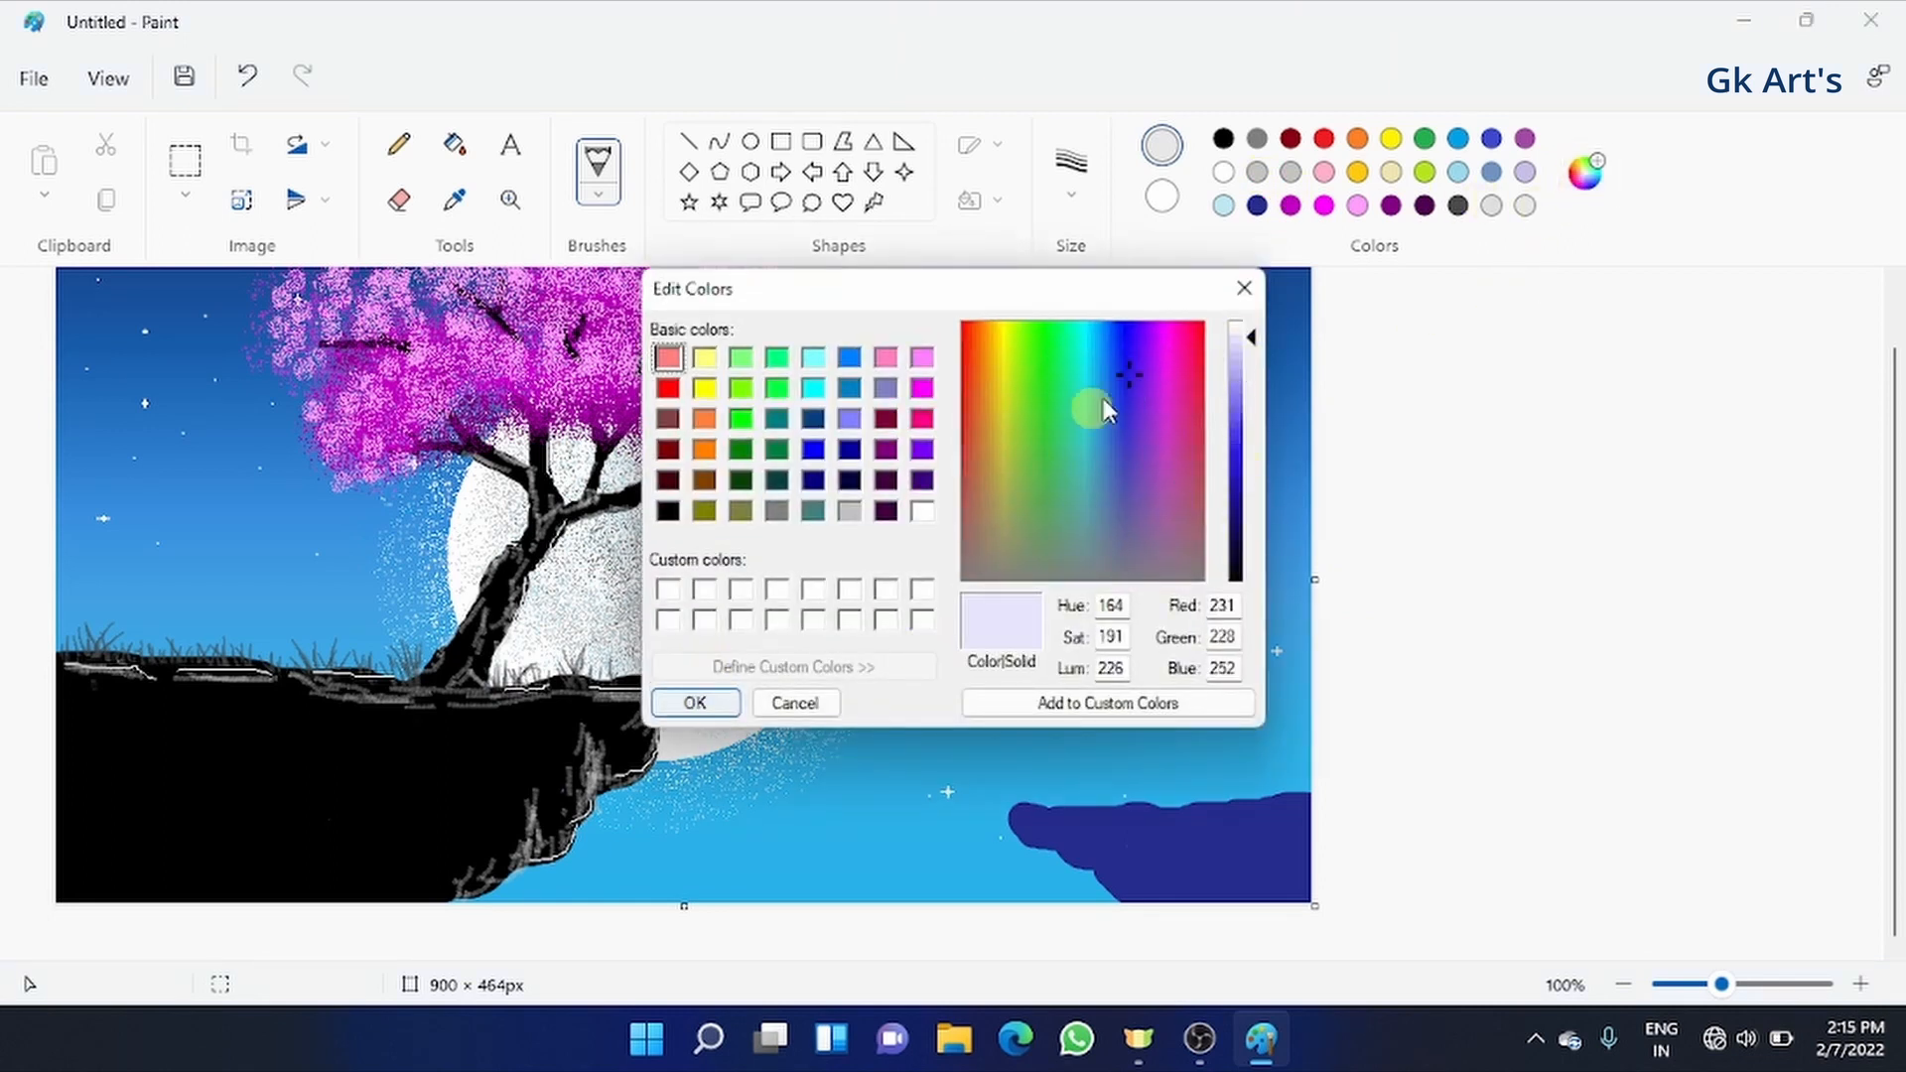
click(694, 703)
click(598, 184)
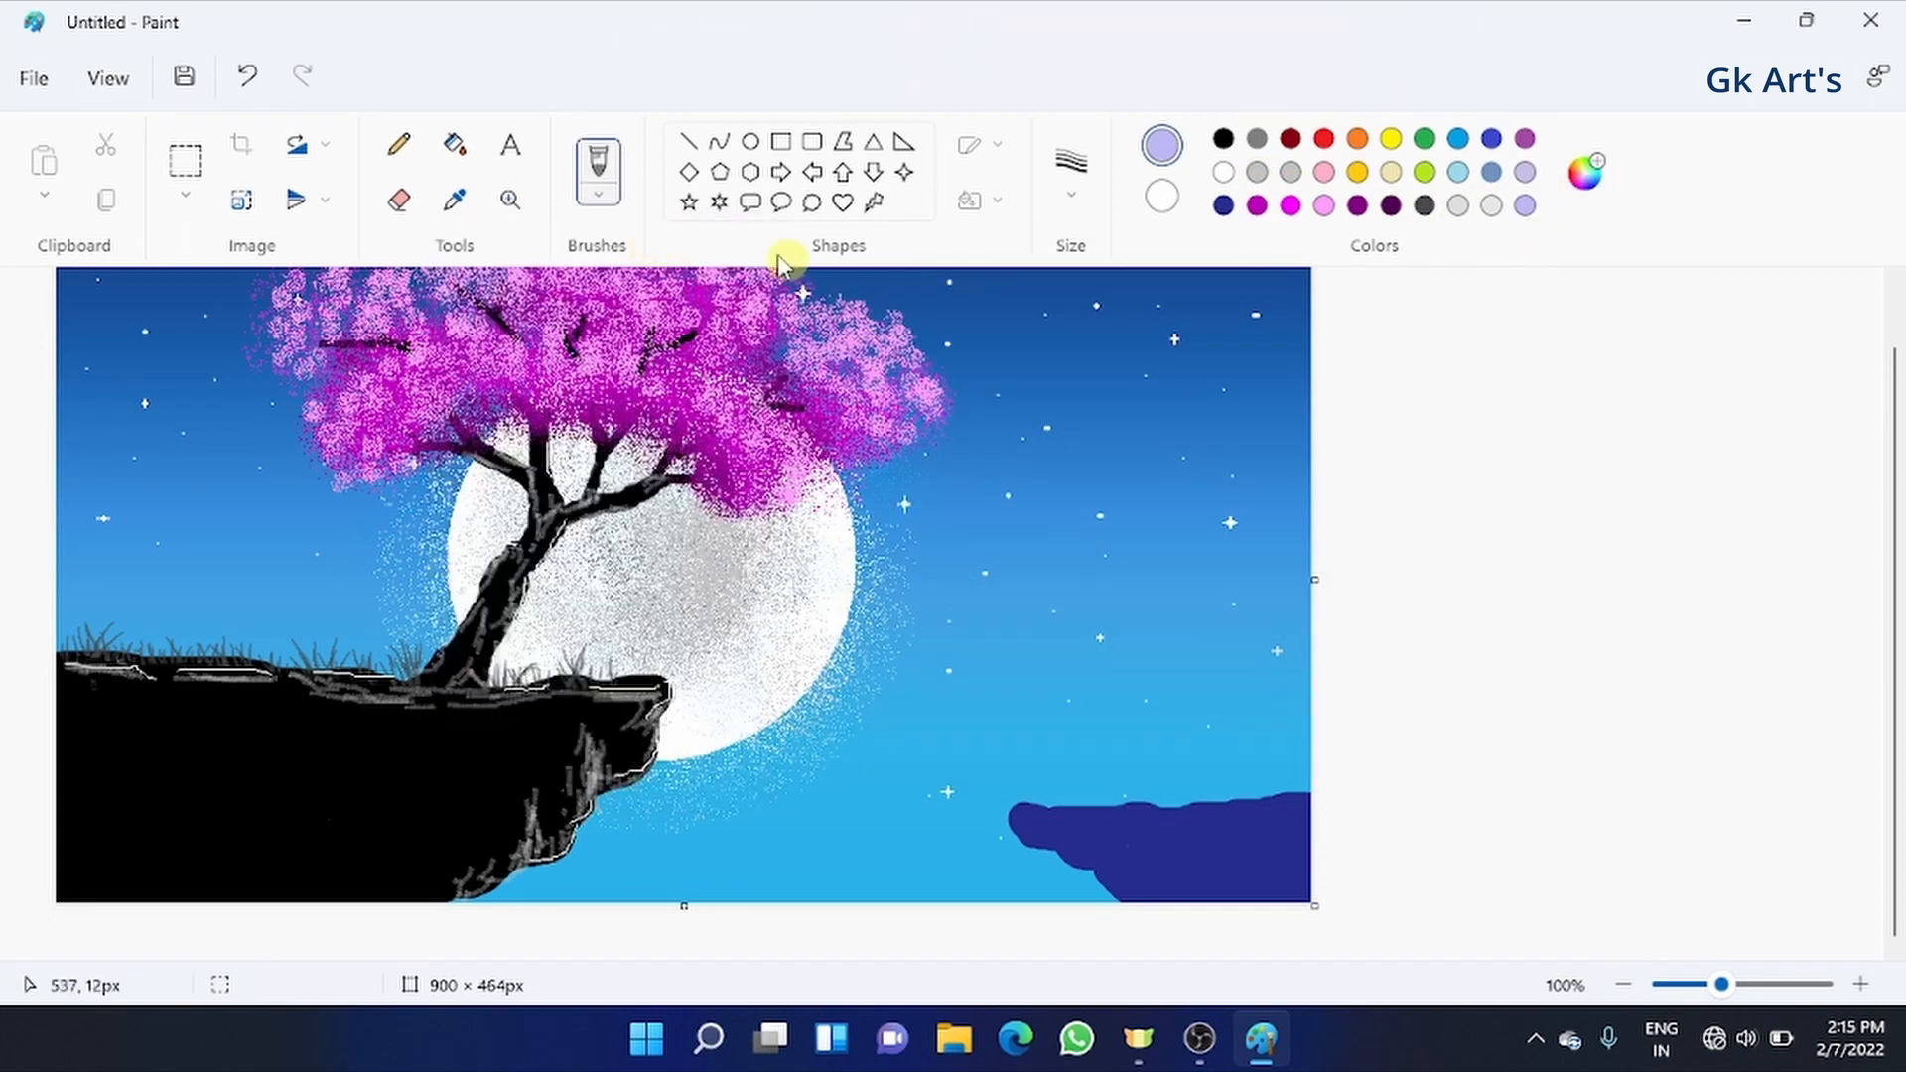
click(672, 311)
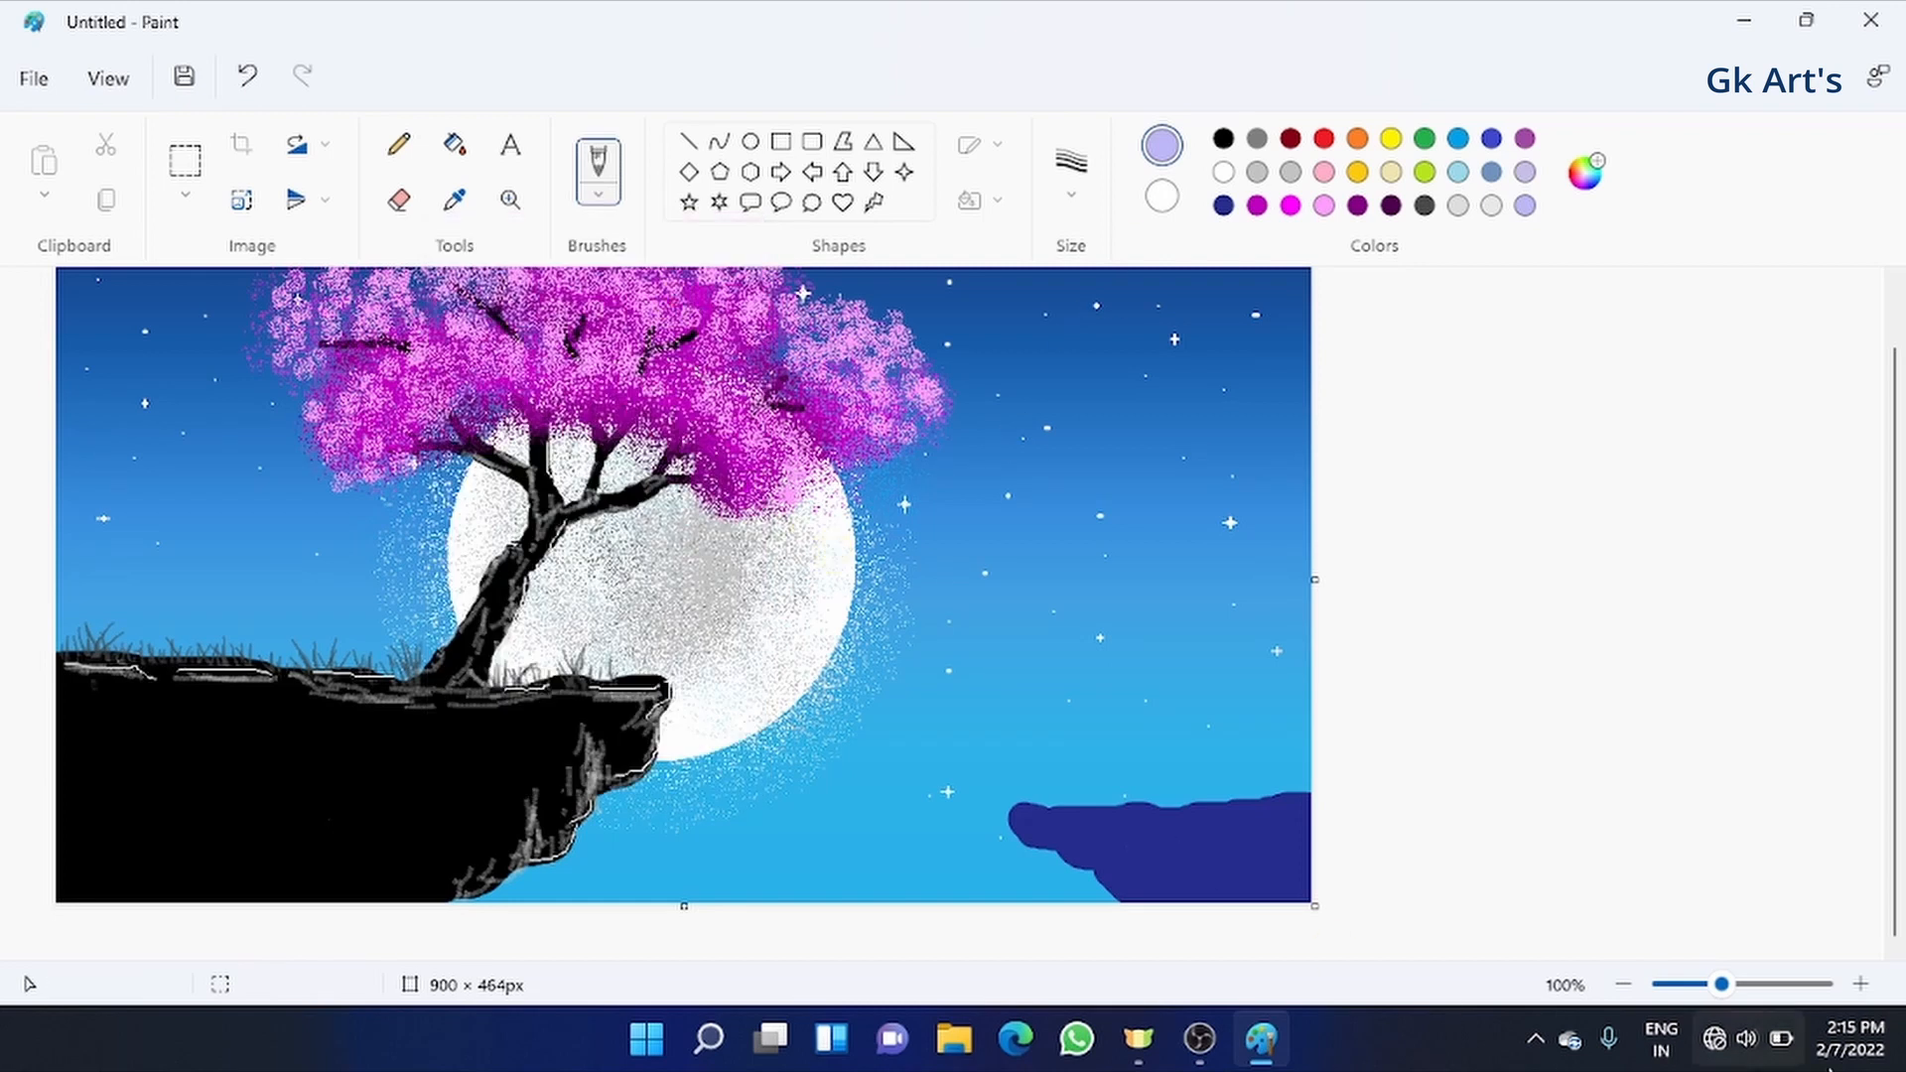
- Trace lavender highlight lines along the dark blue cliff's top edge, rounded tip and stepped underside
click(510, 200)
click(1118, 837)
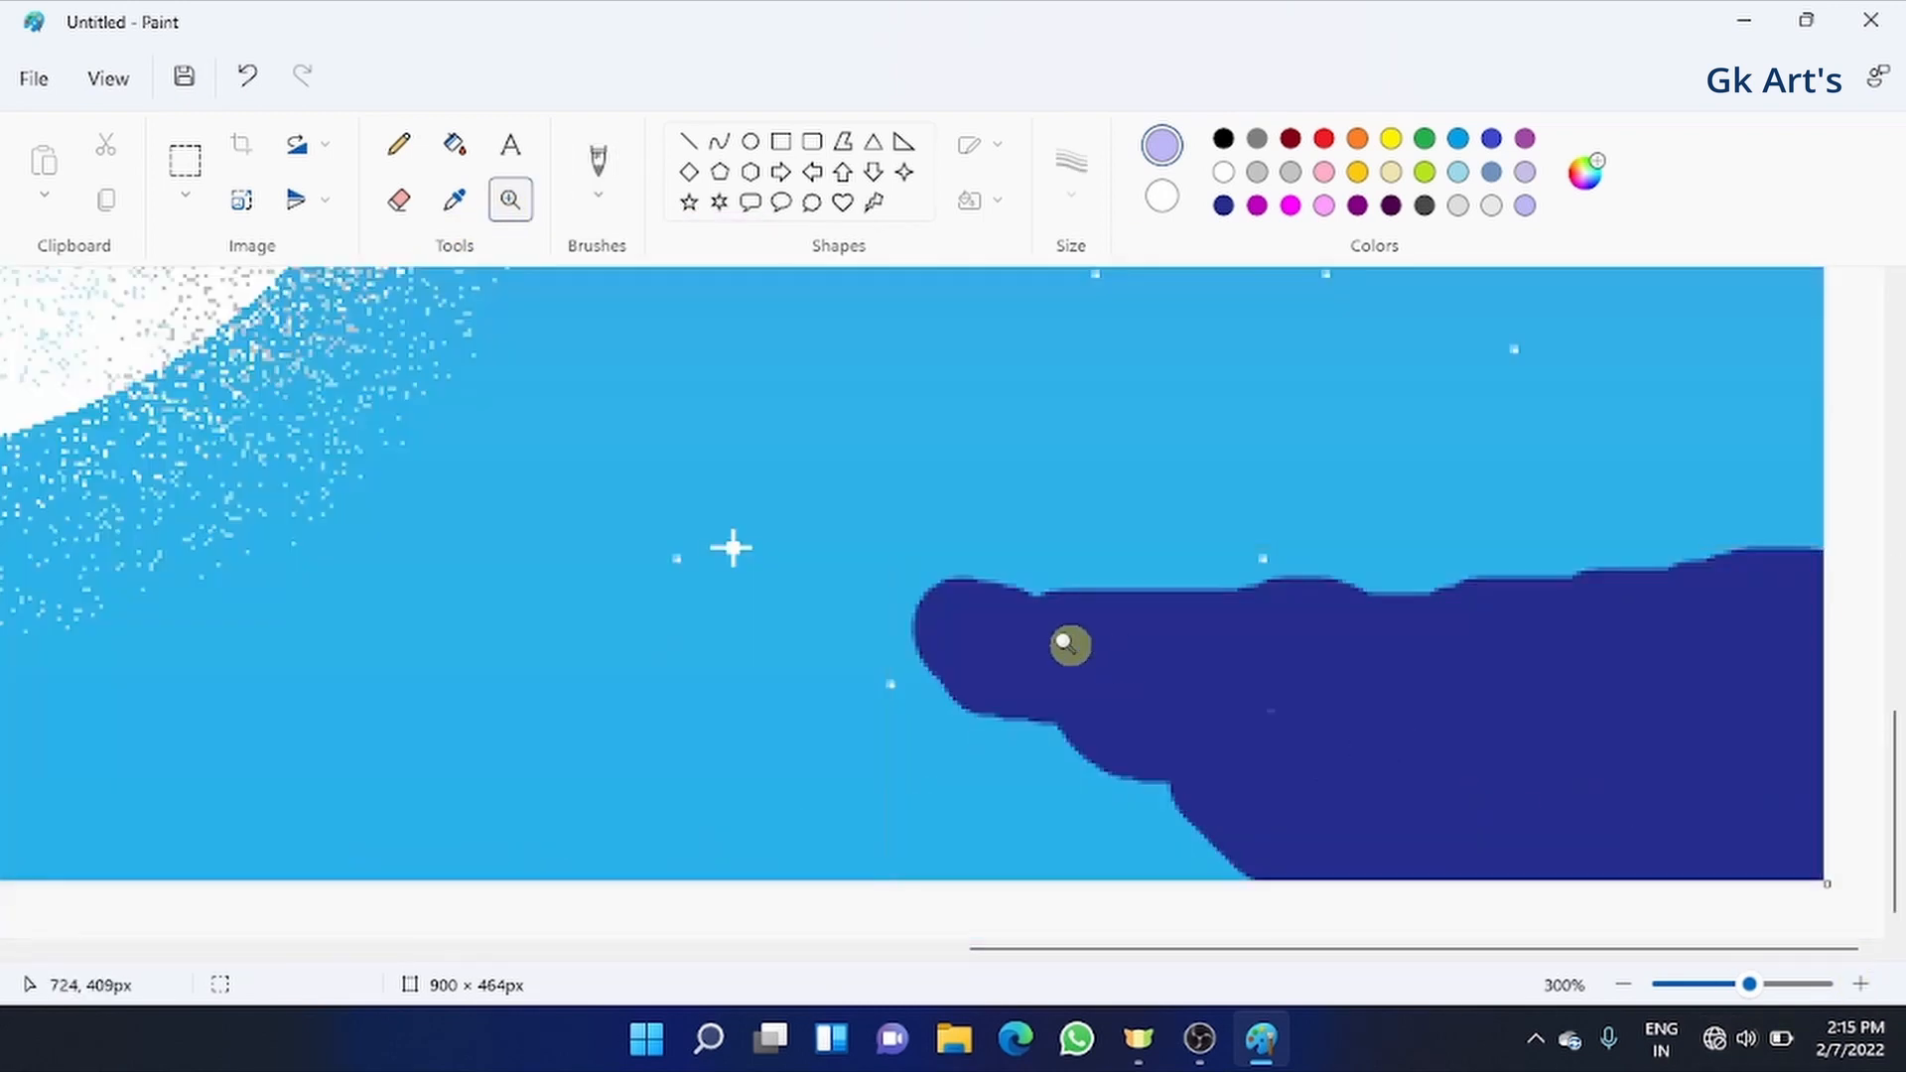
click(599, 161)
mouse_move(1804, 569)
mouse_down()
mouse_move(1759, 556)
mouse_move(1569, 586)
mouse_up()
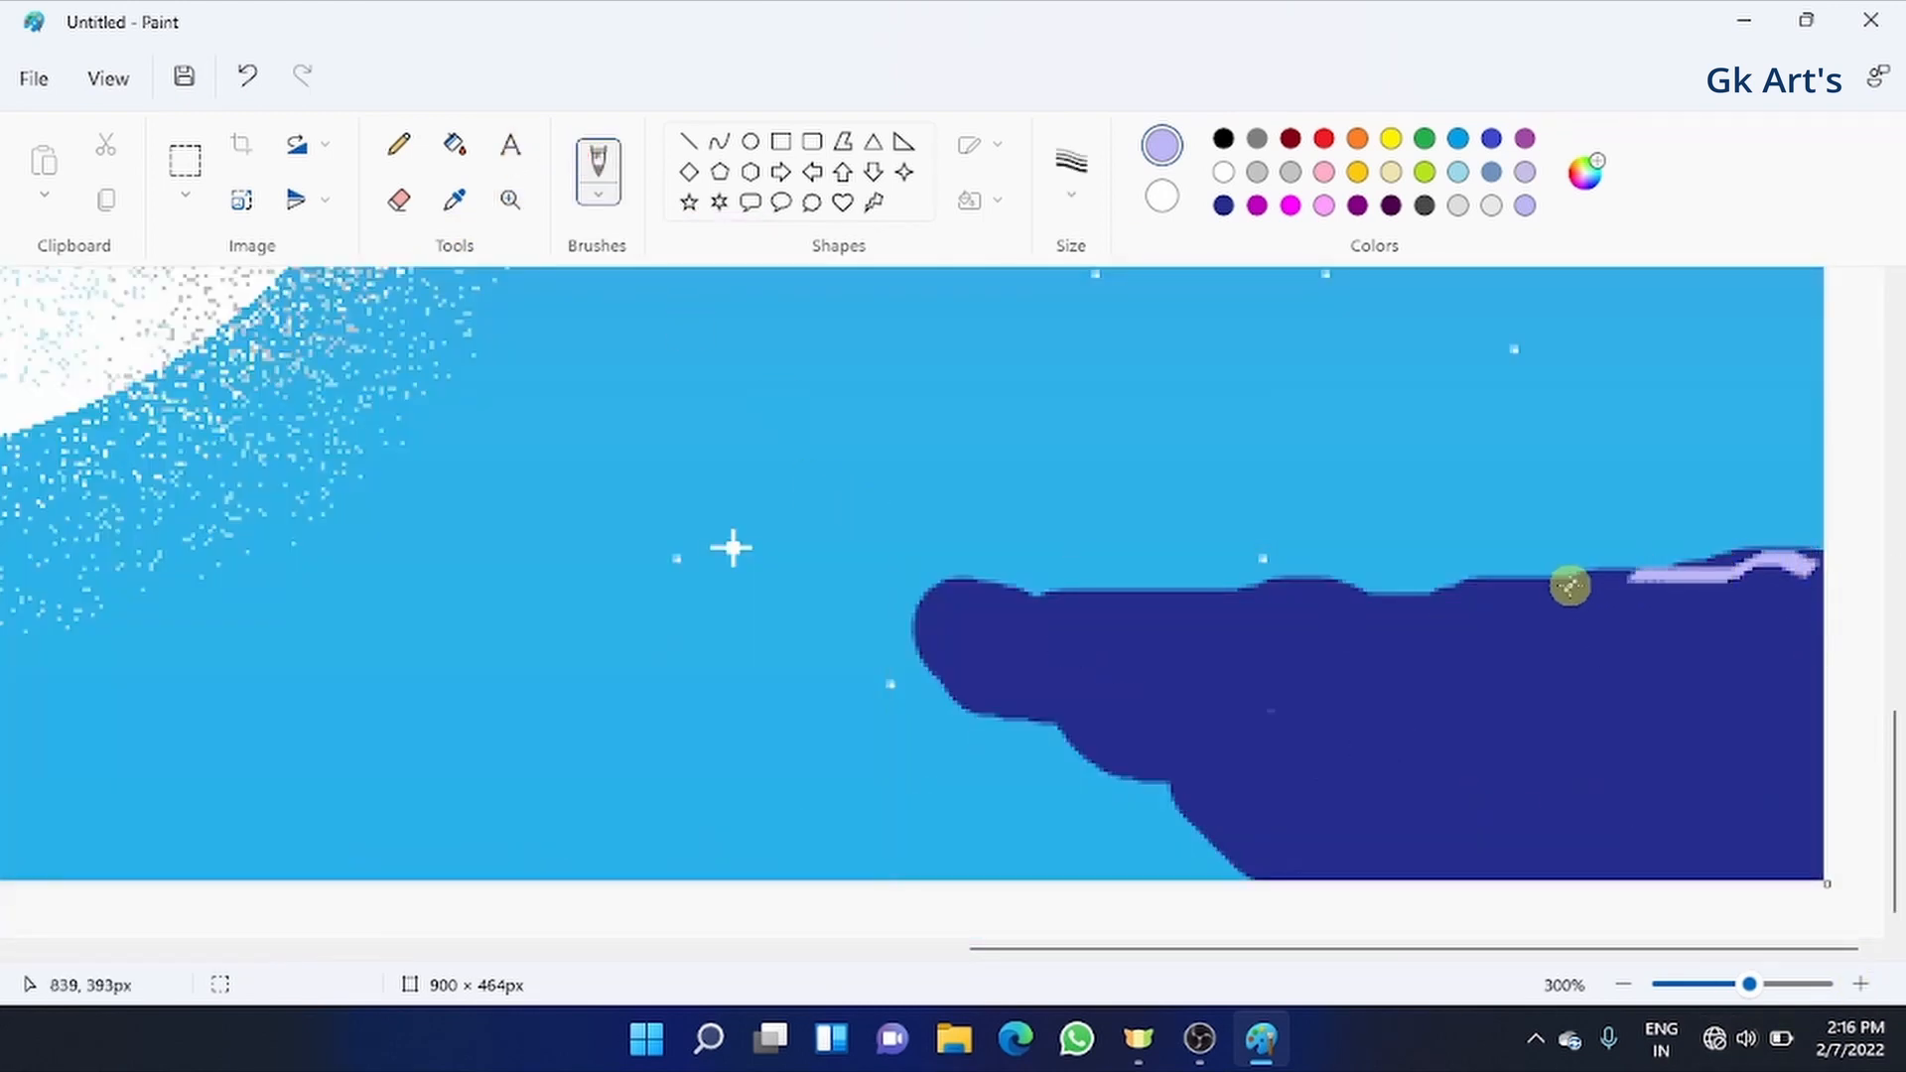
mouse_move(1039, 603)
mouse_down()
mouse_move(936, 599)
mouse_move(1082, 716)
mouse_up()
mouse_move(1587, 586)
mouse_down()
mouse_move(1383, 612)
mouse_move(1032, 598)
mouse_up()
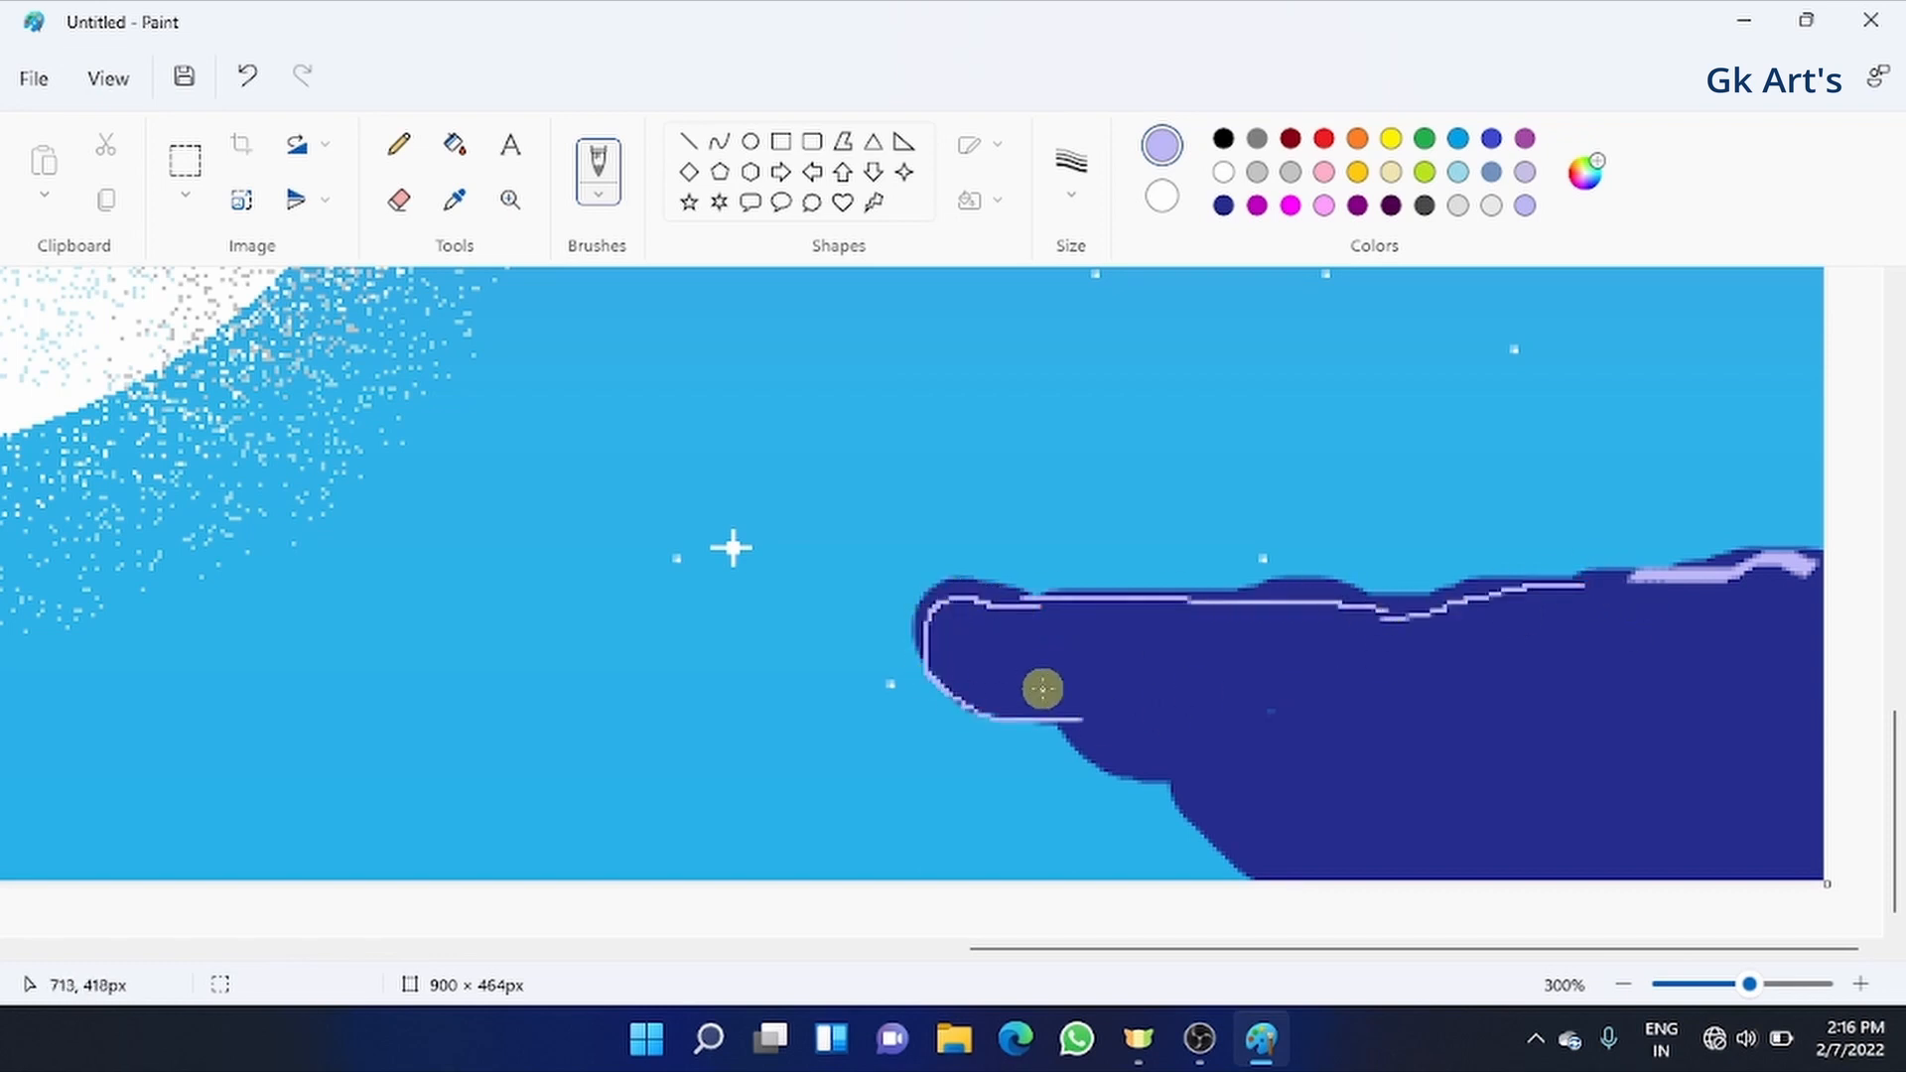
drag(1080, 719, 1191, 778)
drag(1060, 705, 1242, 847)
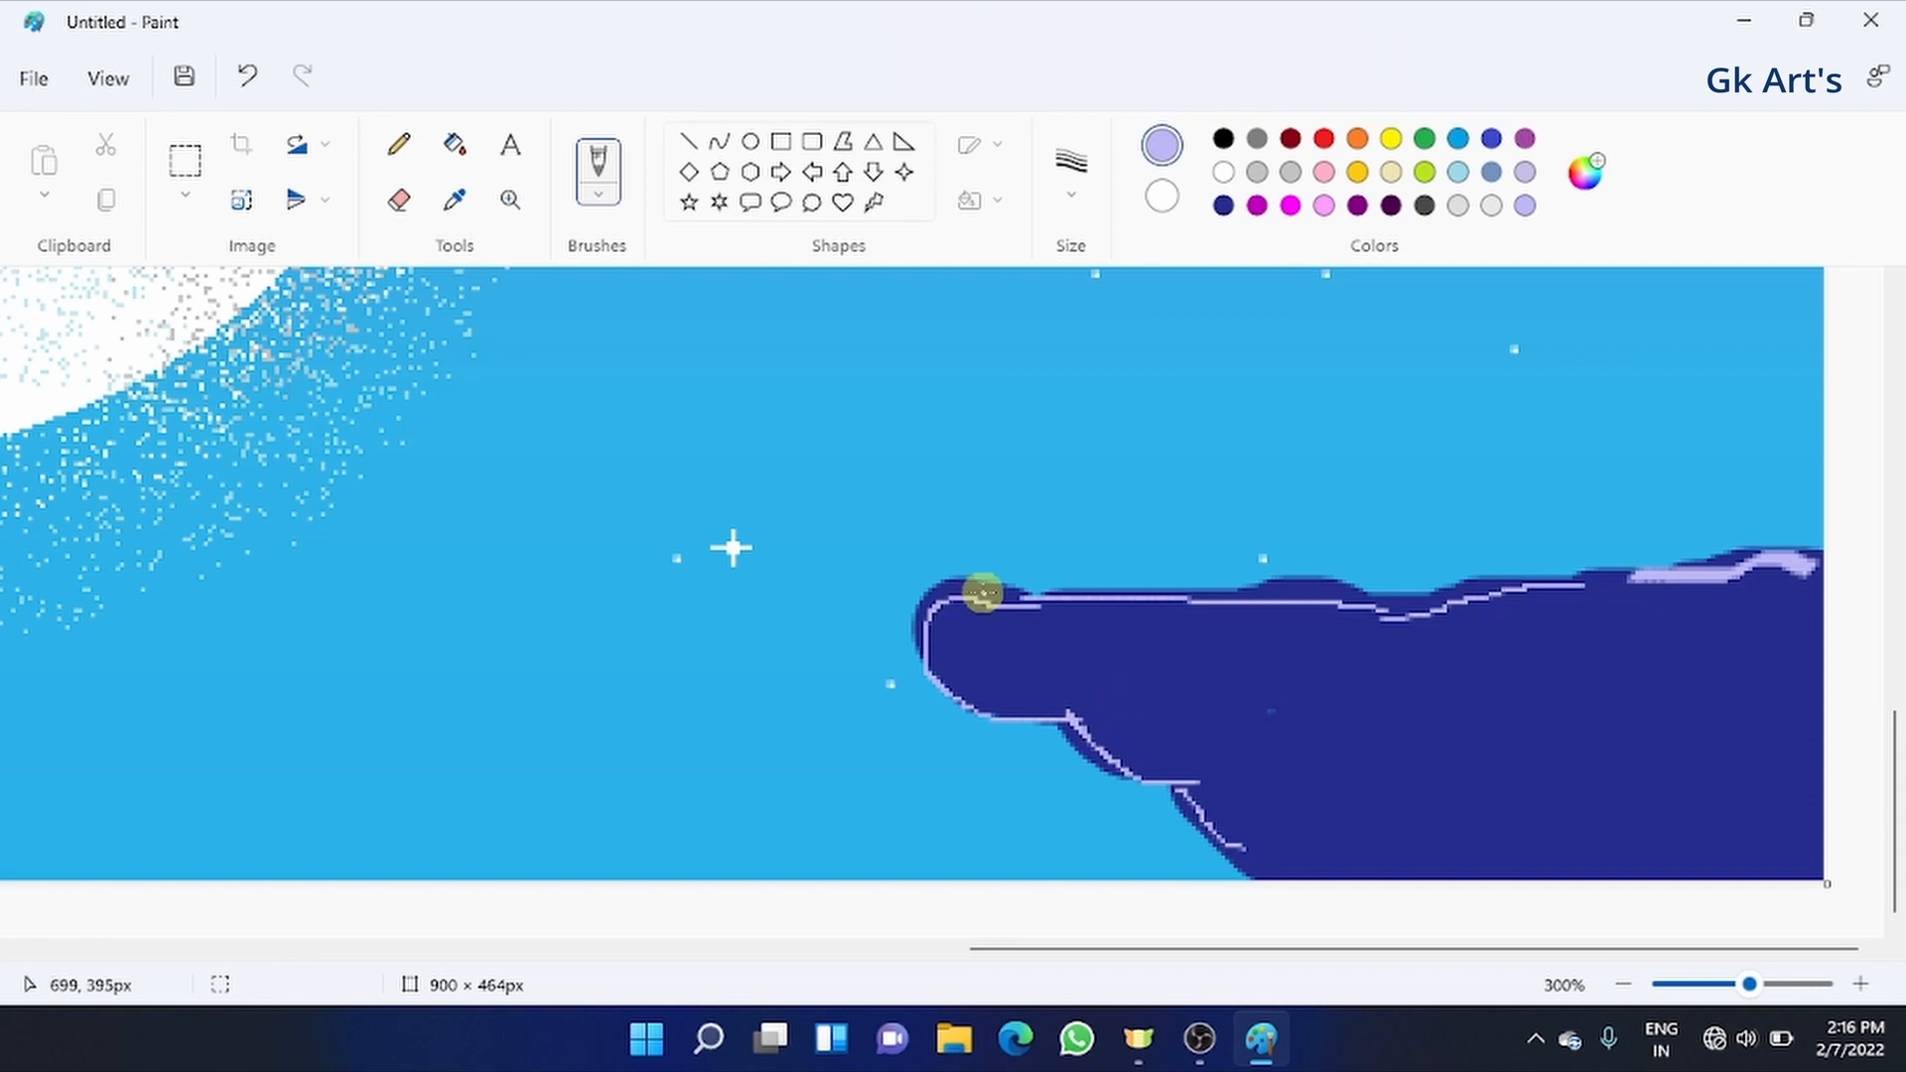
- Mix a dark blue matching the distant cliff and paint thin grass blades along its whole top edge
click(1491, 138)
click(1585, 171)
drag(1244, 442, 1241, 493)
click(1489, 683)
click(695, 703)
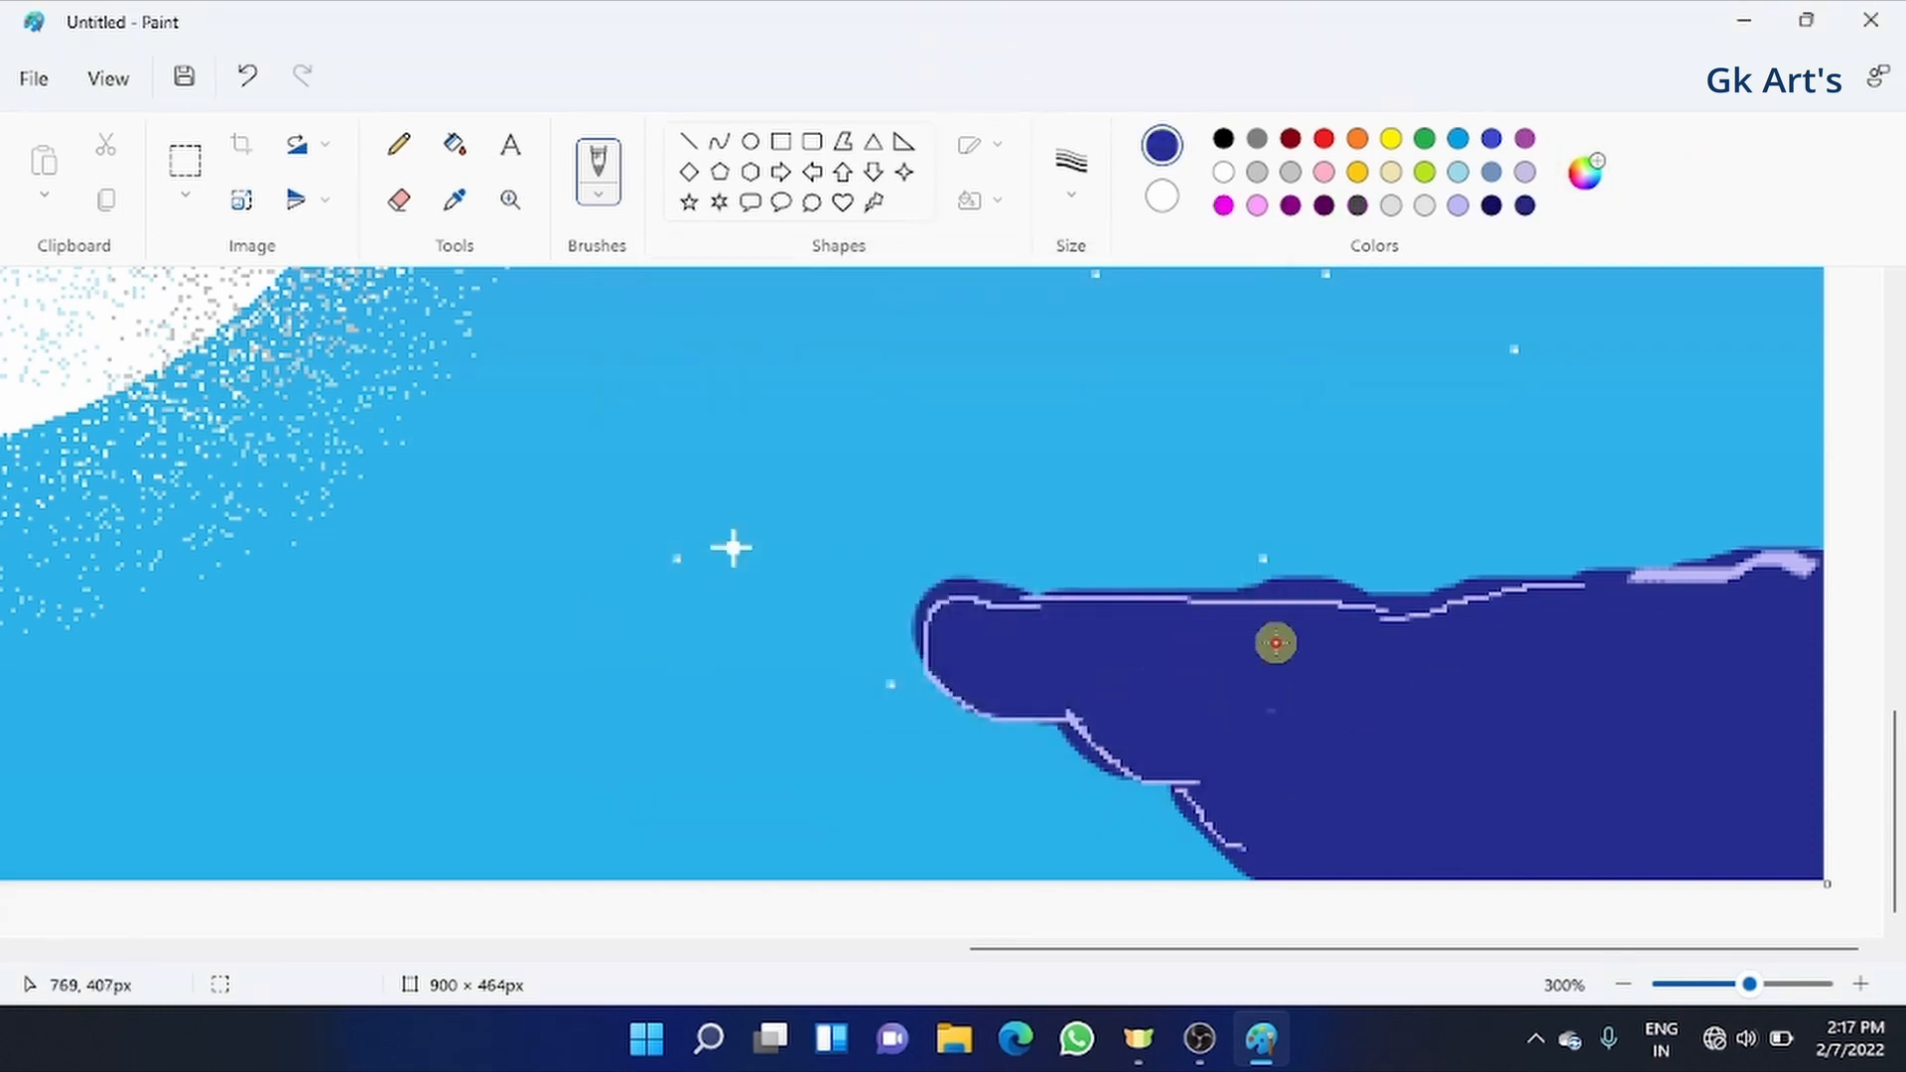
click(598, 194)
click(687, 702)
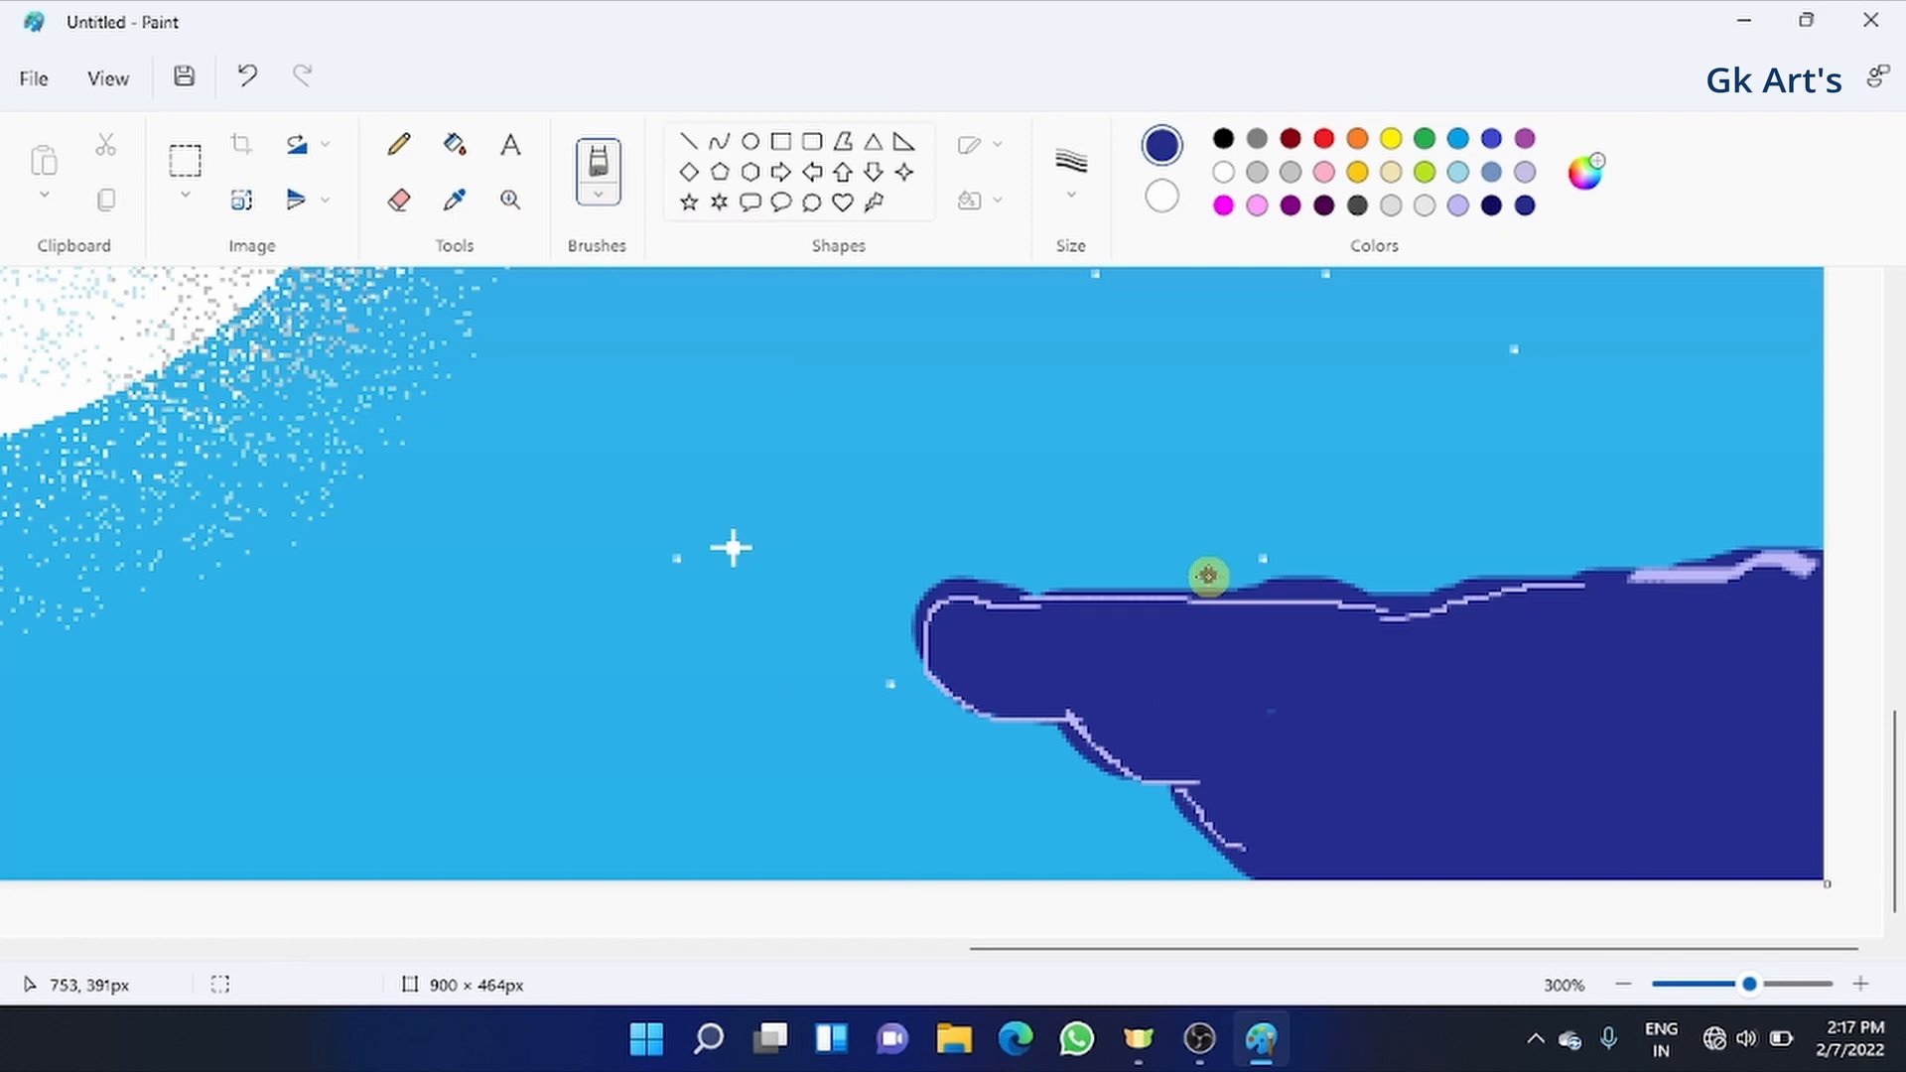
mouse_move(1197, 576)
mouse_down()
mouse_move(1262, 557)
mouse_move(1201, 531)
mouse_move(1266, 541)
mouse_move(1213, 545)
mouse_move(1231, 588)
mouse_up()
mouse_move(1352, 596)
mouse_down()
mouse_move(1382, 569)
mouse_move(1386, 607)
mouse_move(1346, 585)
mouse_move(1362, 509)
mouse_move(1382, 570)
mouse_move(1348, 555)
mouse_move(1372, 610)
mouse_move(1672, 528)
mouse_move(1684, 475)
mouse_move(1212, 605)
mouse_move(1221, 592)
mouse_move(1223, 635)
mouse_move(1187, 640)
mouse_move(1198, 499)
mouse_move(1162, 559)
mouse_move(1153, 521)
mouse_move(1192, 608)
mouse_move(1178, 525)
mouse_move(1210, 635)
mouse_move(1251, 533)
mouse_move(1304, 524)
mouse_move(1309, 554)
mouse_move(1271, 533)
mouse_move(1339, 620)
mouse_move(1446, 520)
mouse_move(1488, 551)
mouse_move(1527, 507)
mouse_move(1468, 525)
mouse_move(1466, 637)
mouse_move(1475, 607)
mouse_move(1419, 632)
mouse_move(1585, 537)
mouse_move(1628, 473)
mouse_move(1643, 580)
mouse_move(1590, 511)
mouse_move(1627, 588)
mouse_move(1802, 554)
mouse_up()
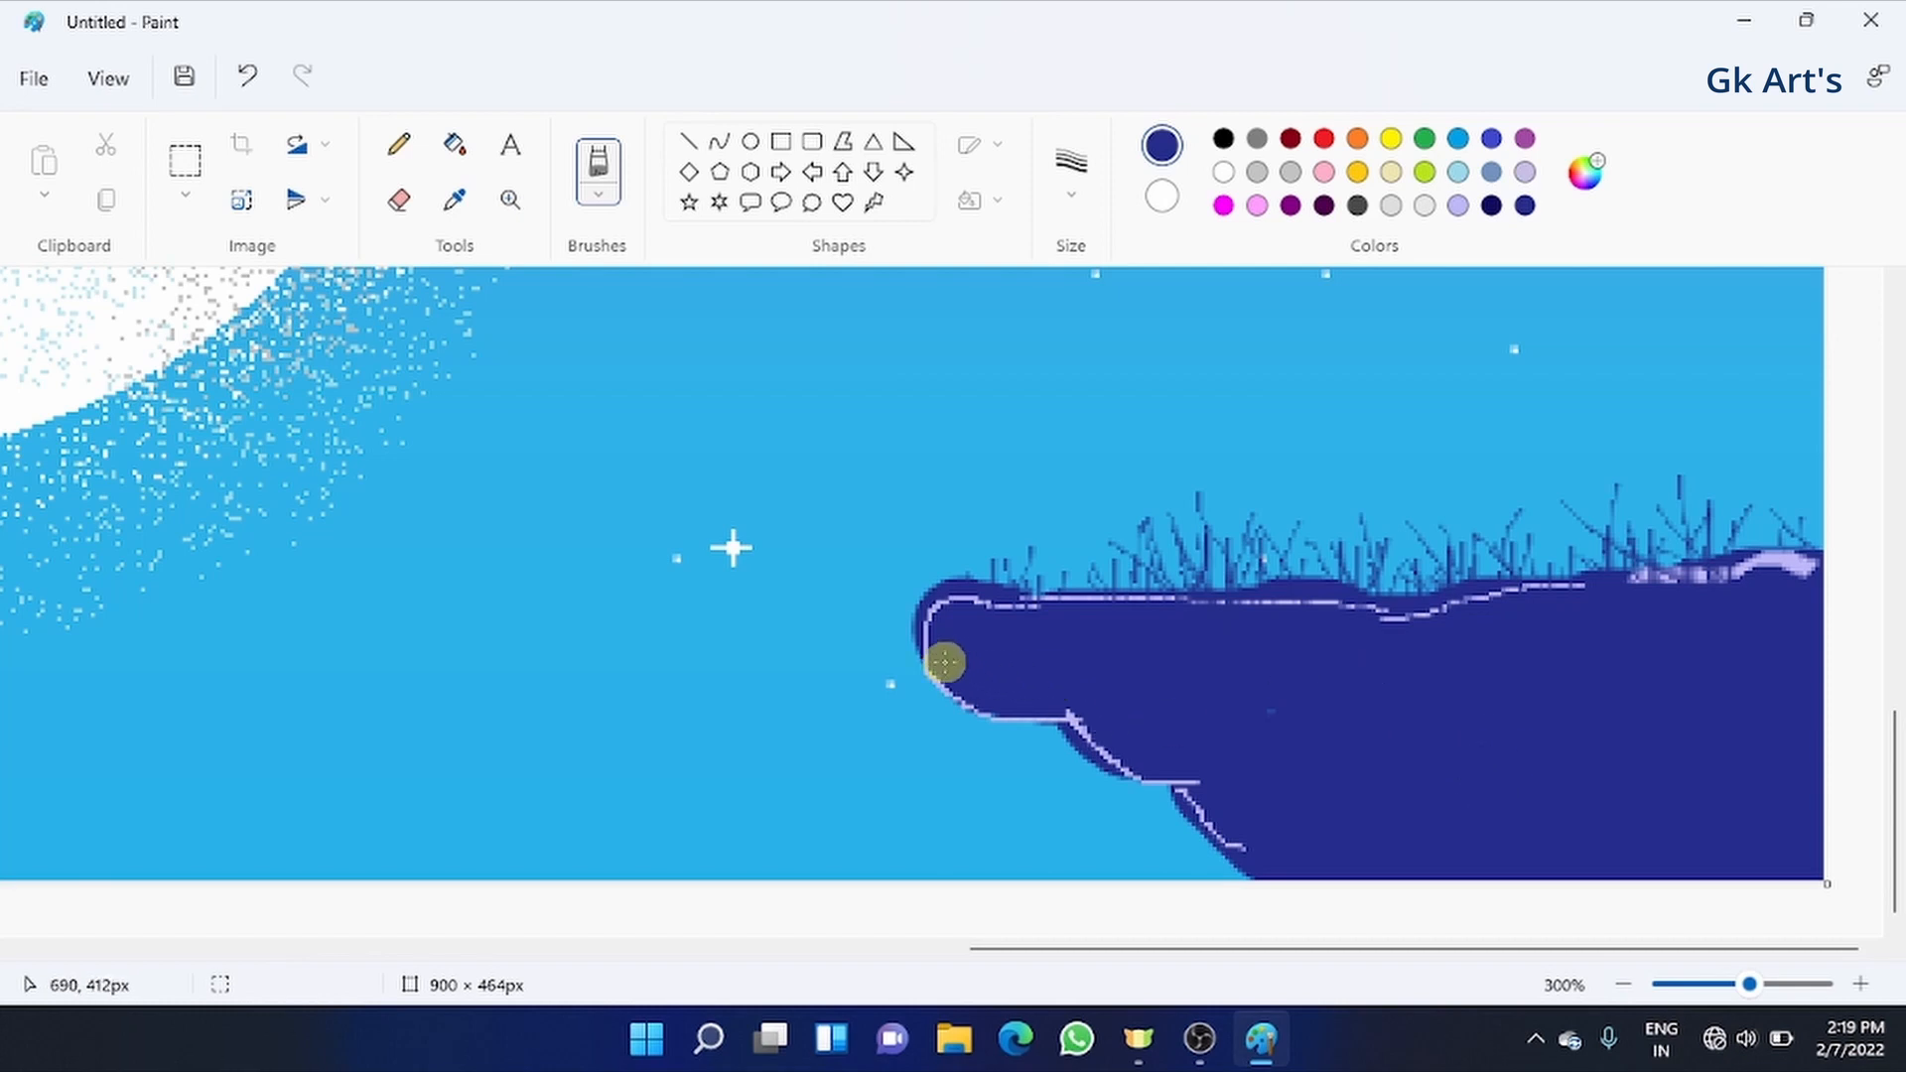
- Mix a lighter violet-blue and shade the blue cliff's edges and face with textured, crack-like strokes
click(1585, 171)
drag(1236, 441, 1236, 415)
click(695, 706)
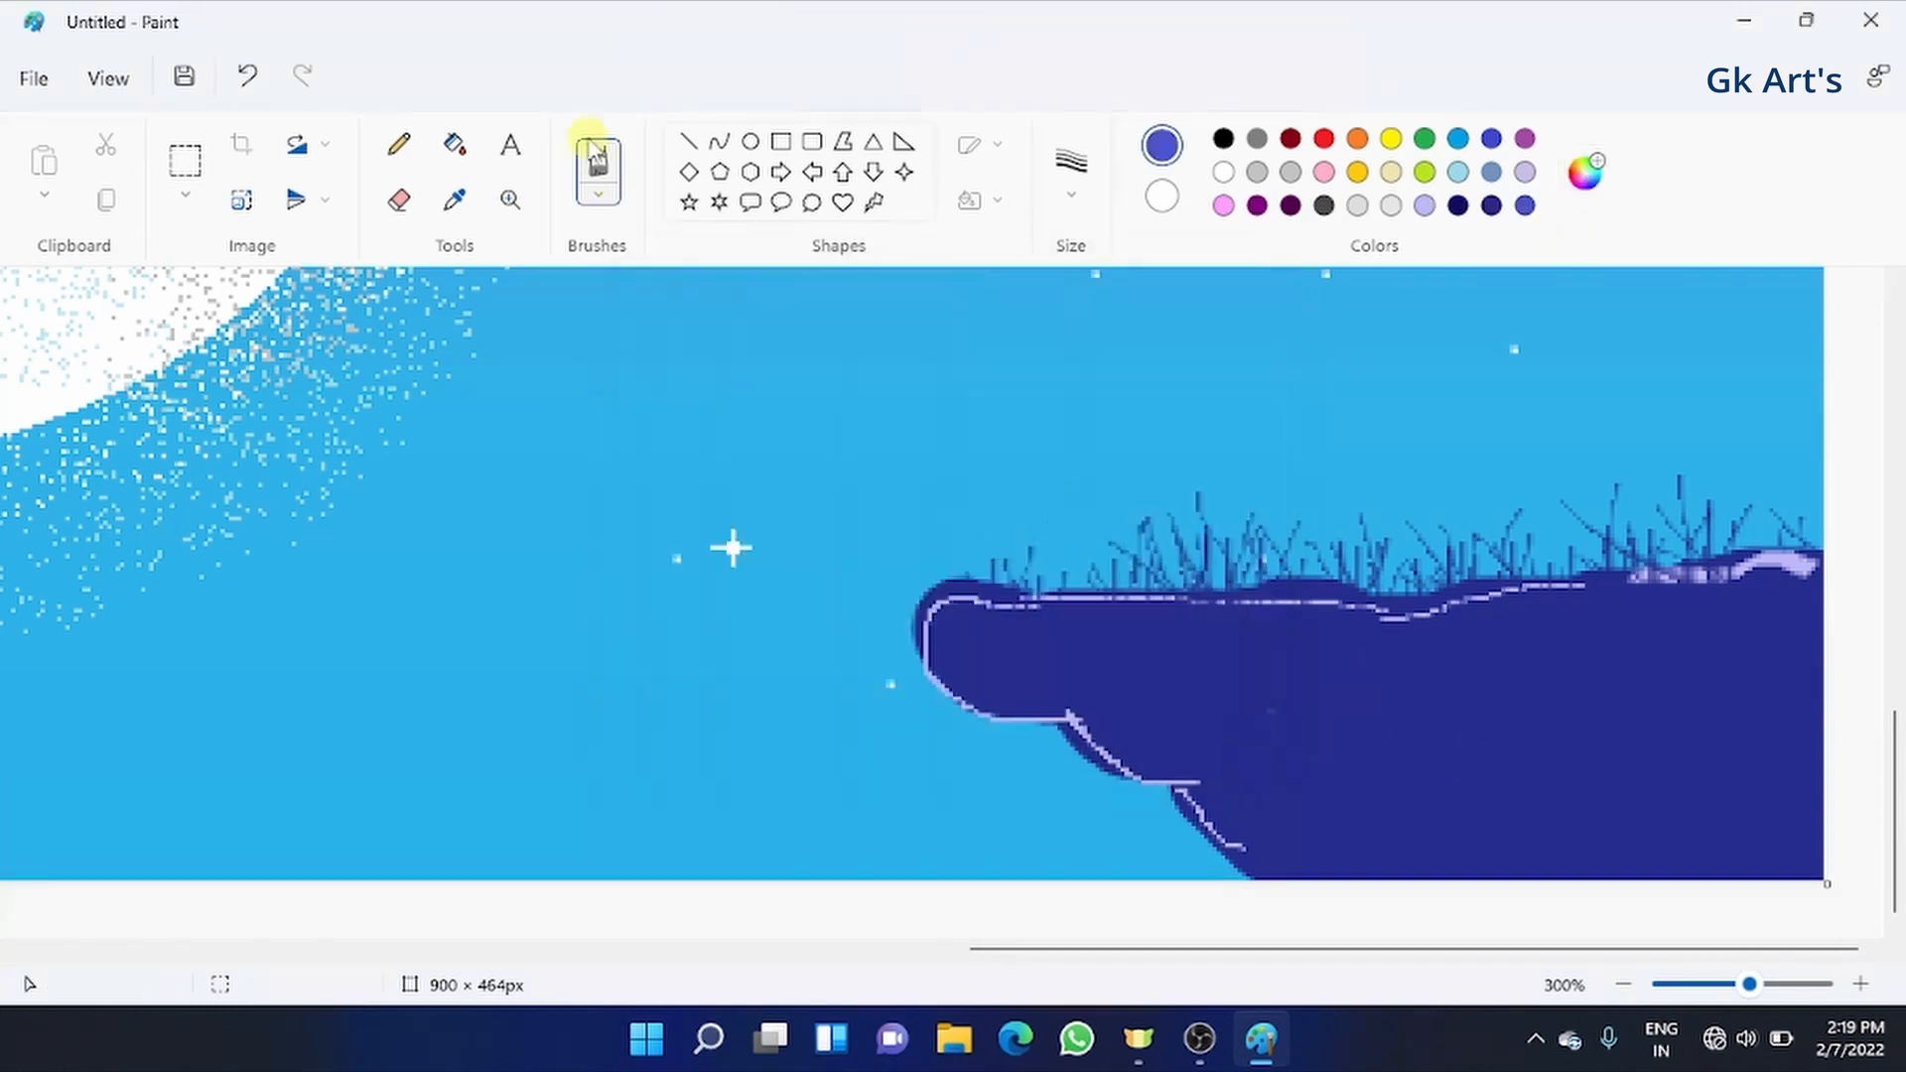
click(602, 227)
click(757, 700)
mouse_move(1033, 710)
mouse_down()
mouse_move(1071, 718)
mouse_move(1060, 657)
mouse_move(1085, 670)
mouse_move(1067, 625)
mouse_move(1054, 702)
mouse_move(1113, 725)
mouse_move(1144, 774)
mouse_move(1144, 757)
mouse_move(1176, 768)
mouse_move(1222, 836)
mouse_move(1306, 884)
mouse_up()
mouse_move(953, 601)
mouse_down()
mouse_move(1161, 621)
mouse_move(1687, 578)
mouse_up()
drag(1281, 635, 1568, 843)
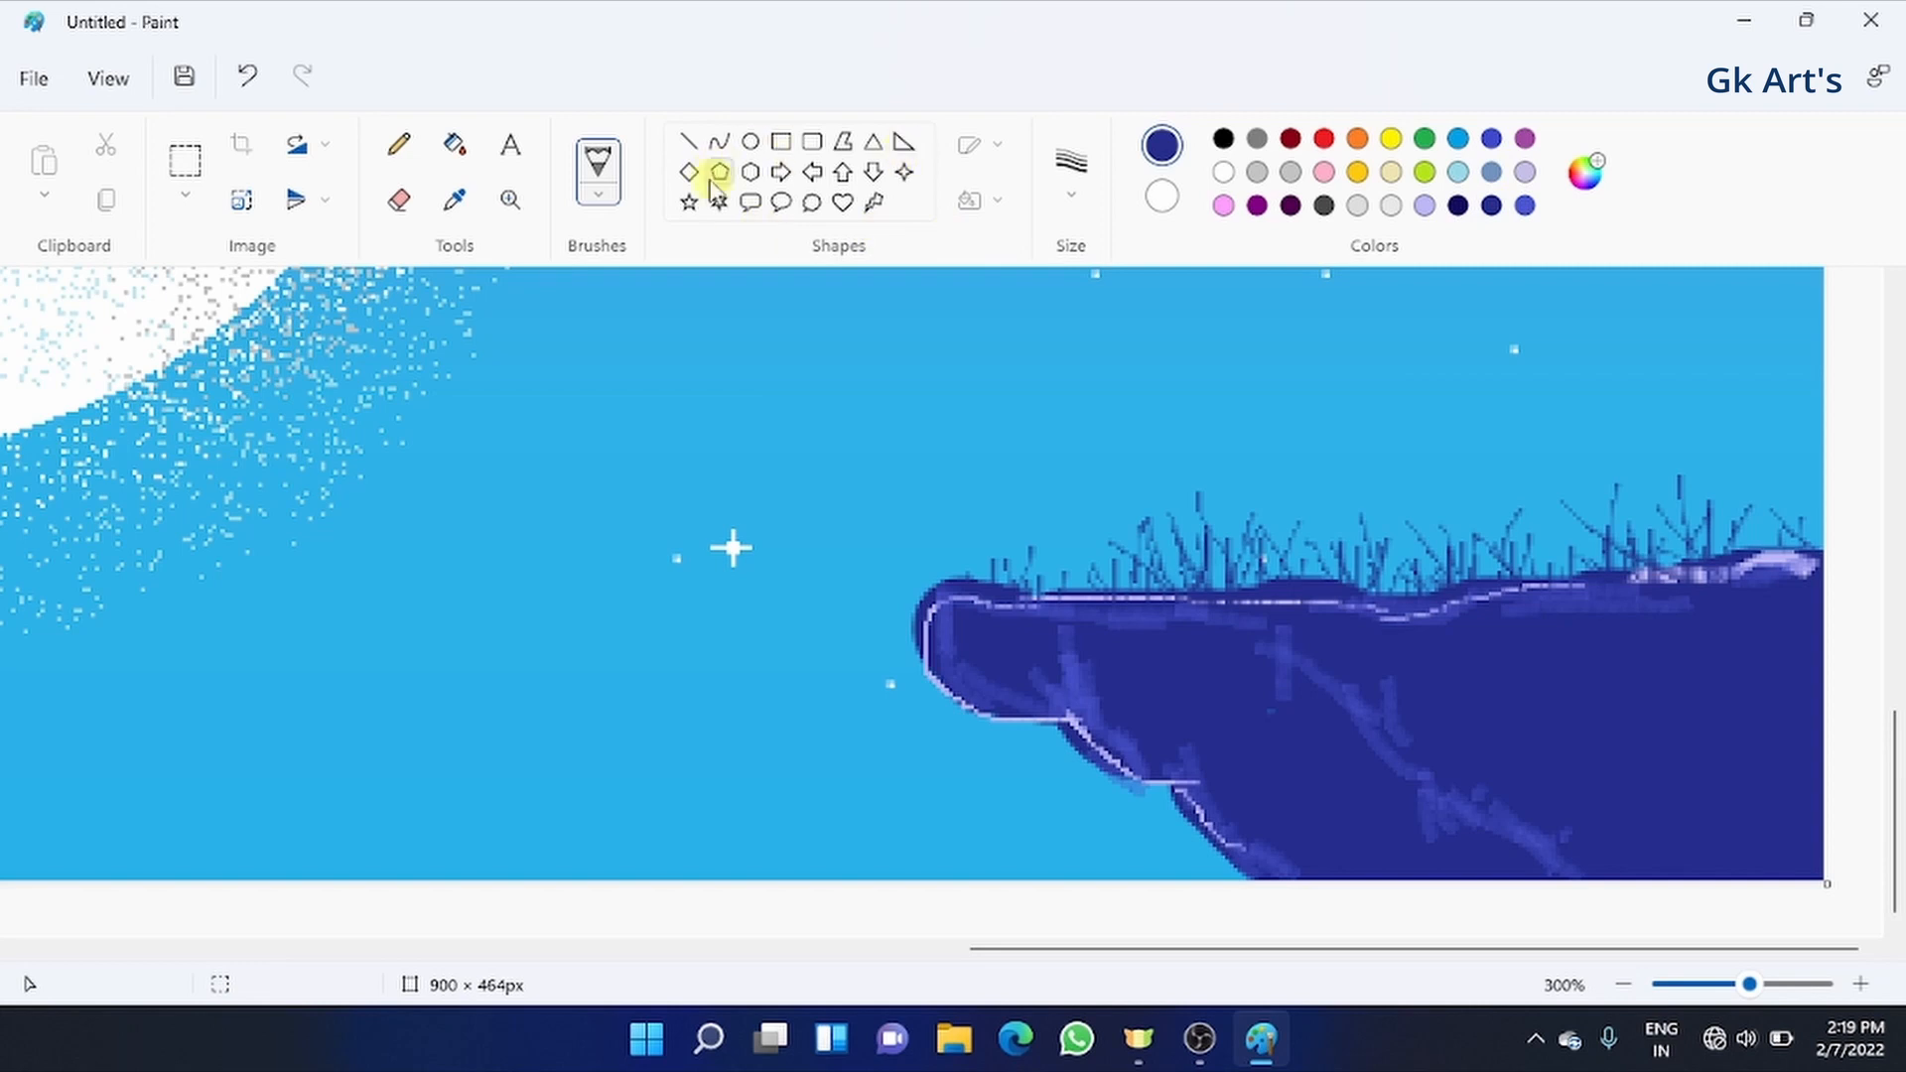
- Draw thin dark blue branching roots hanging from the underside of the blue cliff
click(598, 171)
click(486, 600)
mouse_move(927, 648)
mouse_down()
mouse_move(990, 762)
mouse_move(1015, 759)
mouse_move(999, 722)
mouse_move(1087, 802)
mouse_up()
drag(955, 712, 942, 774)
drag(967, 723, 979, 733)
drag(1118, 780, 1149, 830)
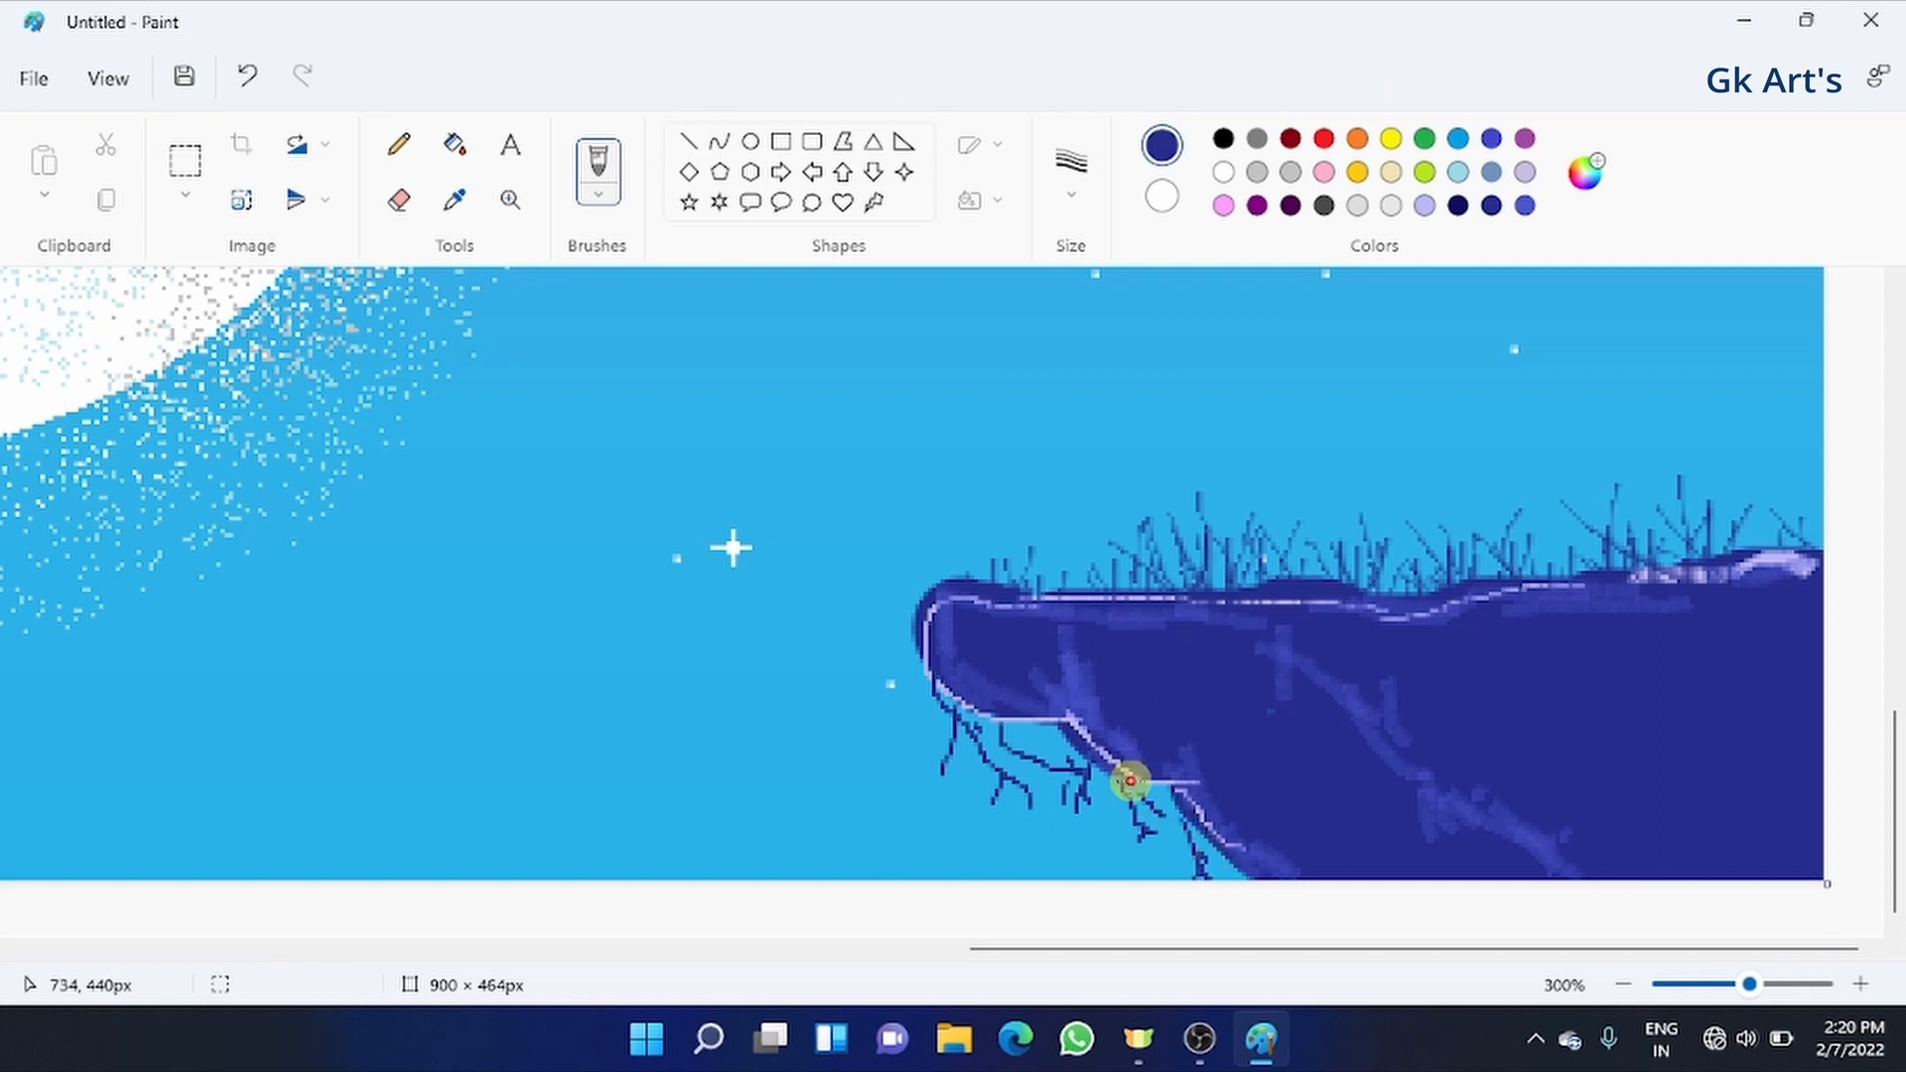
- Paint a slanted dark blue tree trunk rising from the blue cliff's grassy top with an 8 px stroke
scroll(1297, 640, up, 2)
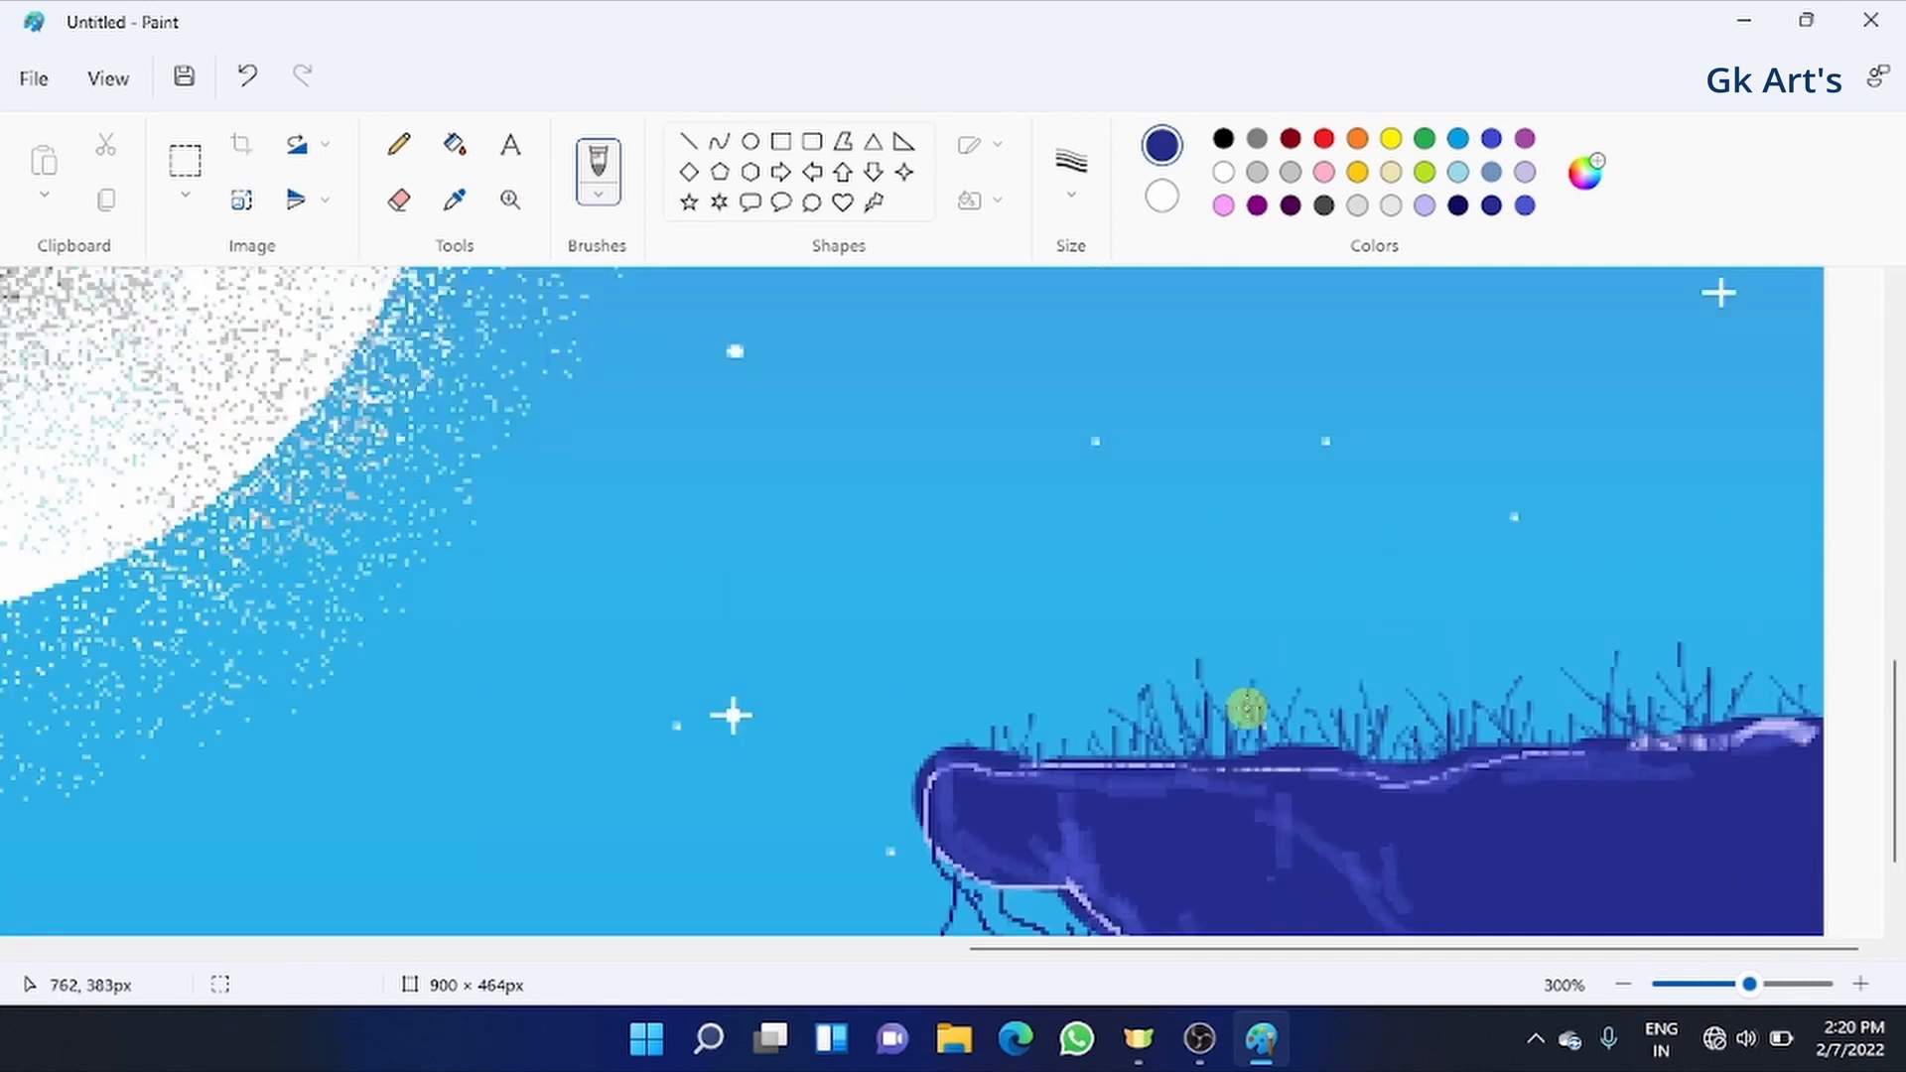
click(1071, 169)
click(1157, 429)
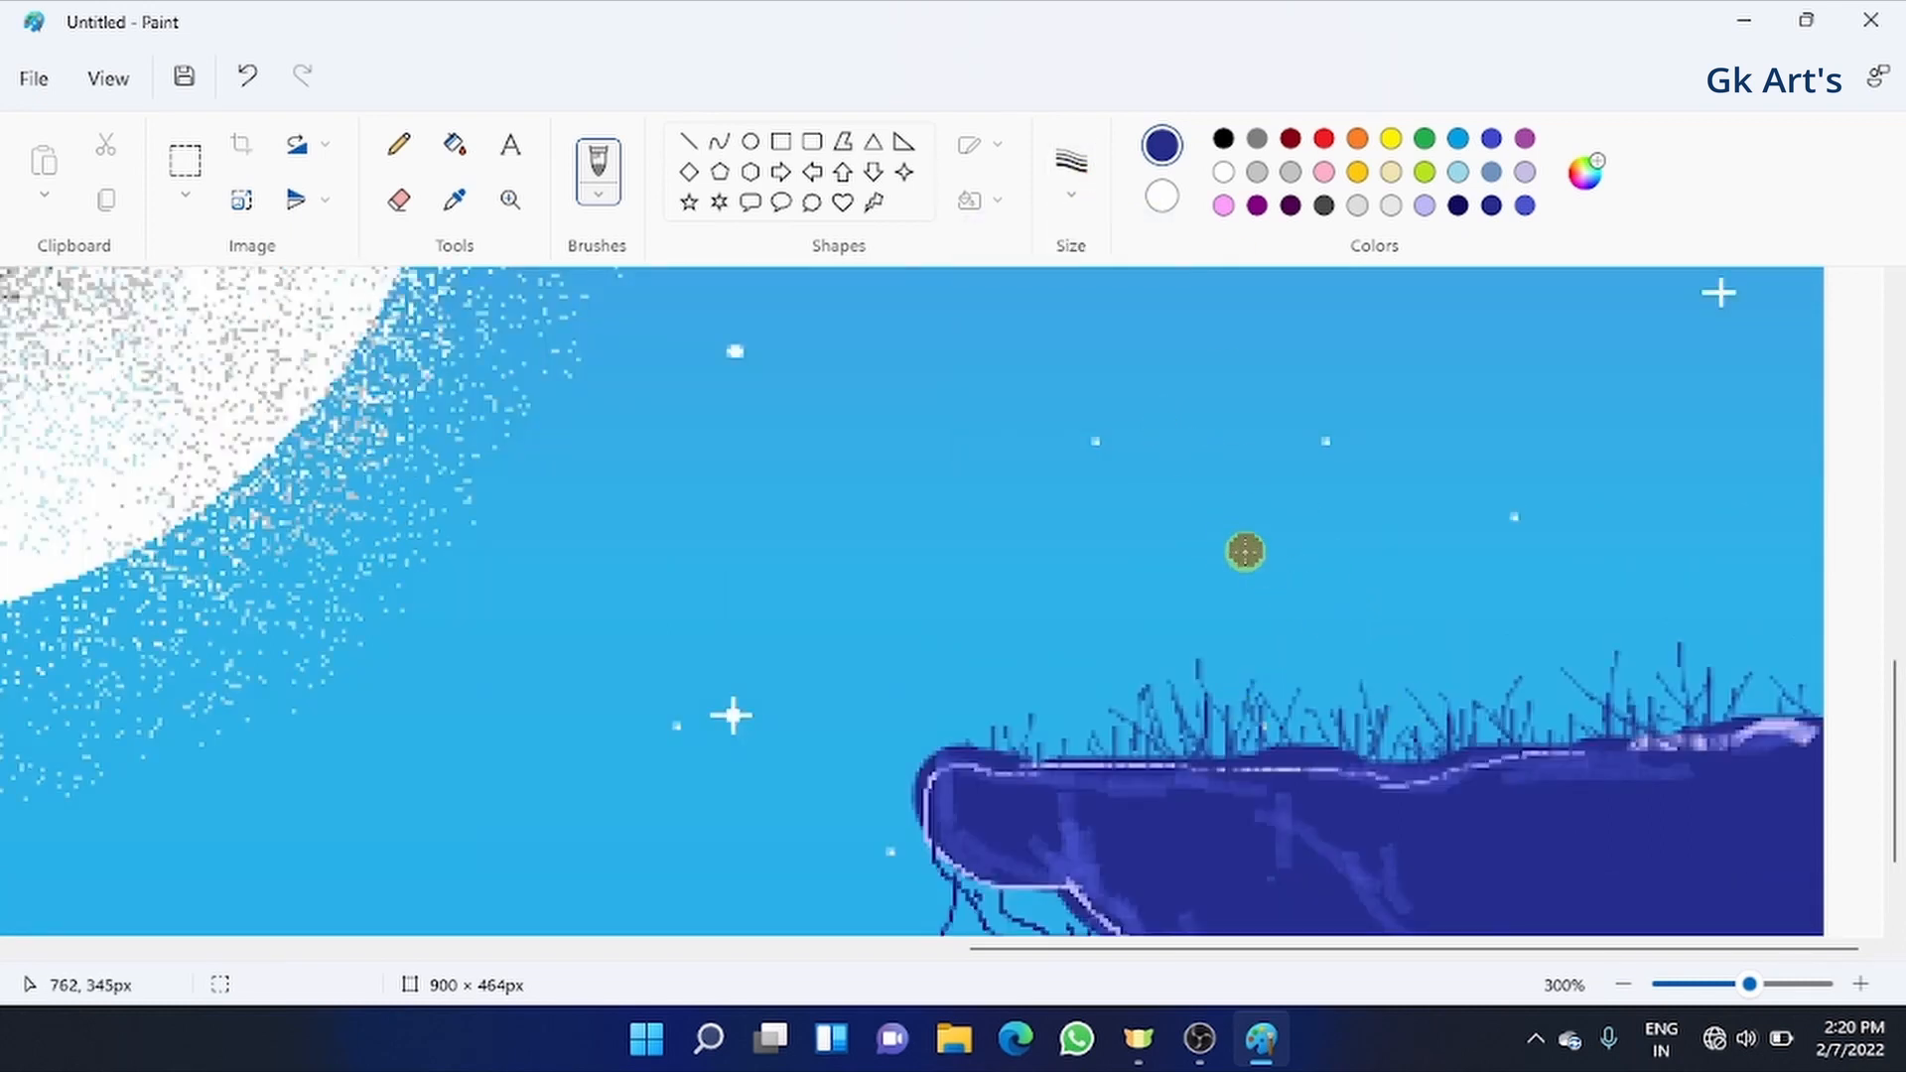
drag(1258, 512, 1402, 781)
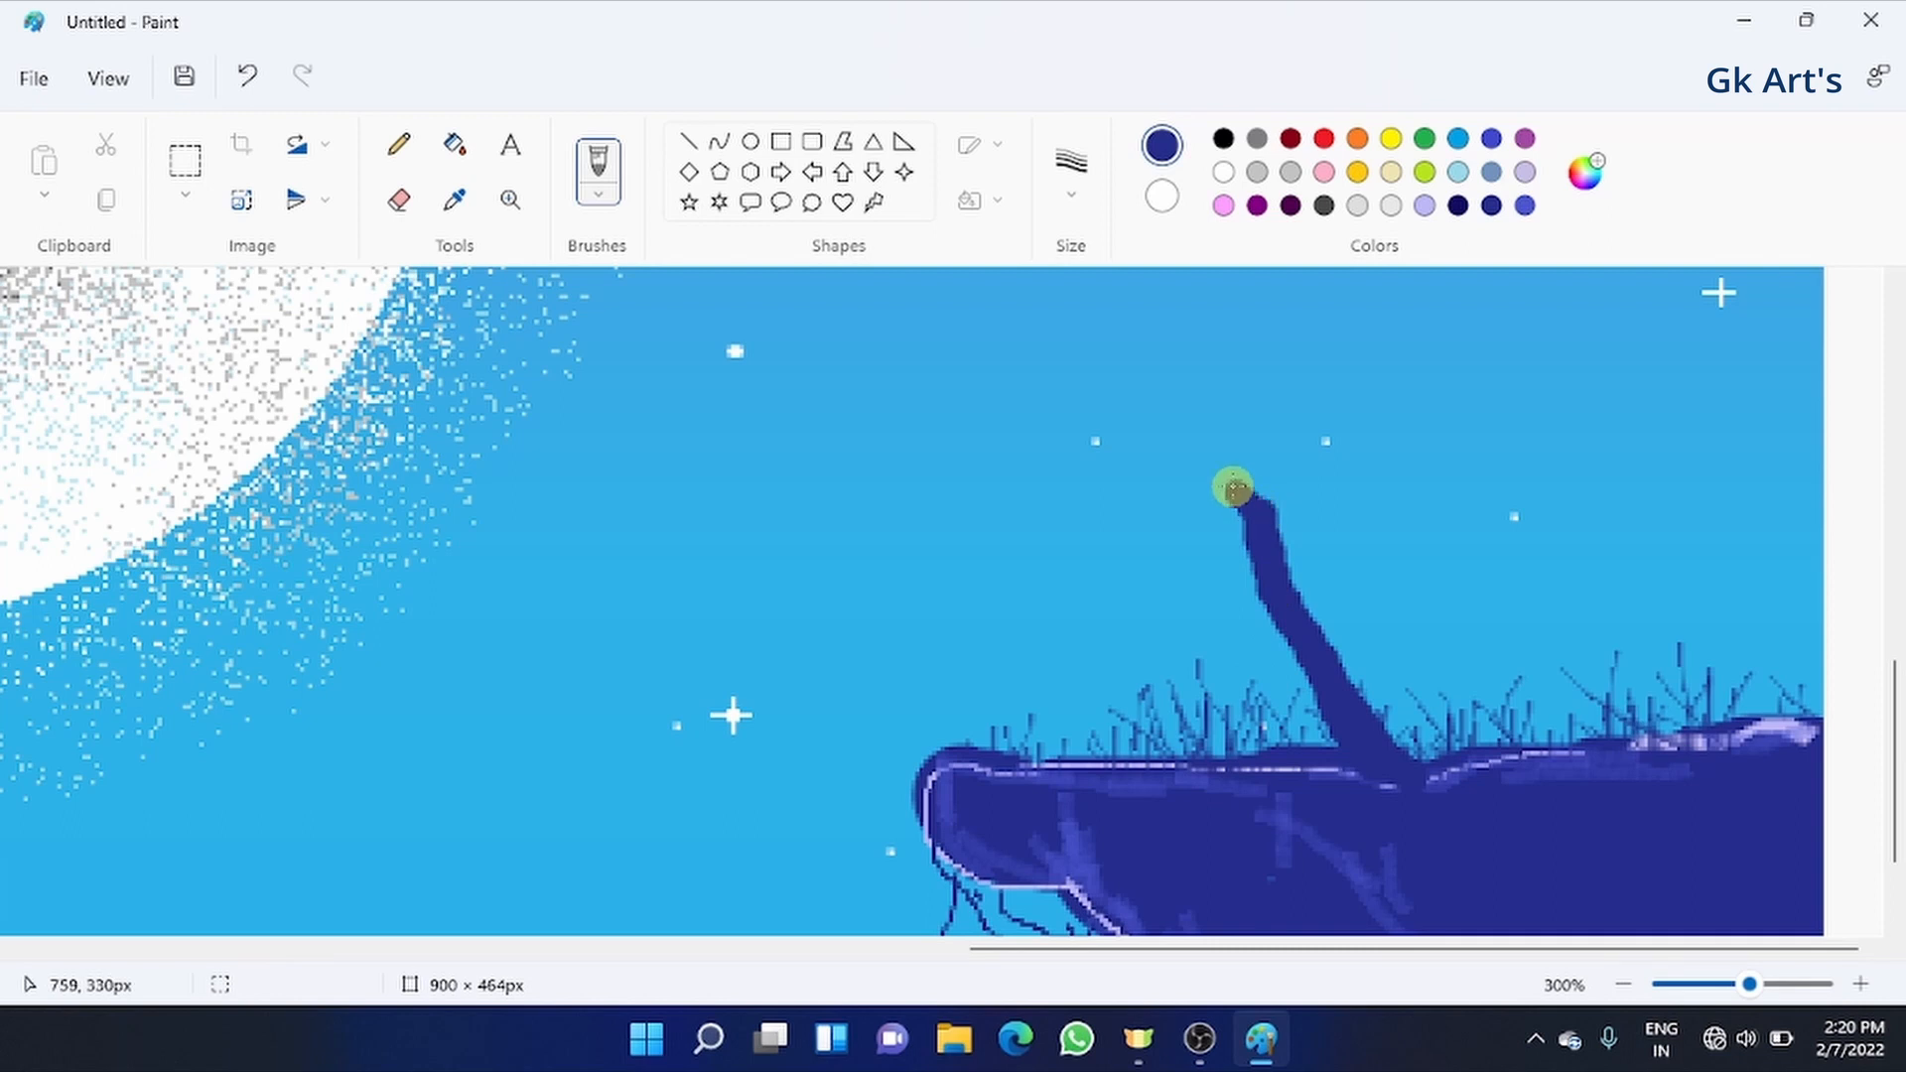
- Add forked dark blue branches and short twigs to the top of the small tree
mouse_move(1233, 486)
mouse_down()
mouse_move(1317, 421)
mouse_move(1219, 379)
mouse_move(1092, 473)
mouse_move(1097, 427)
mouse_up()
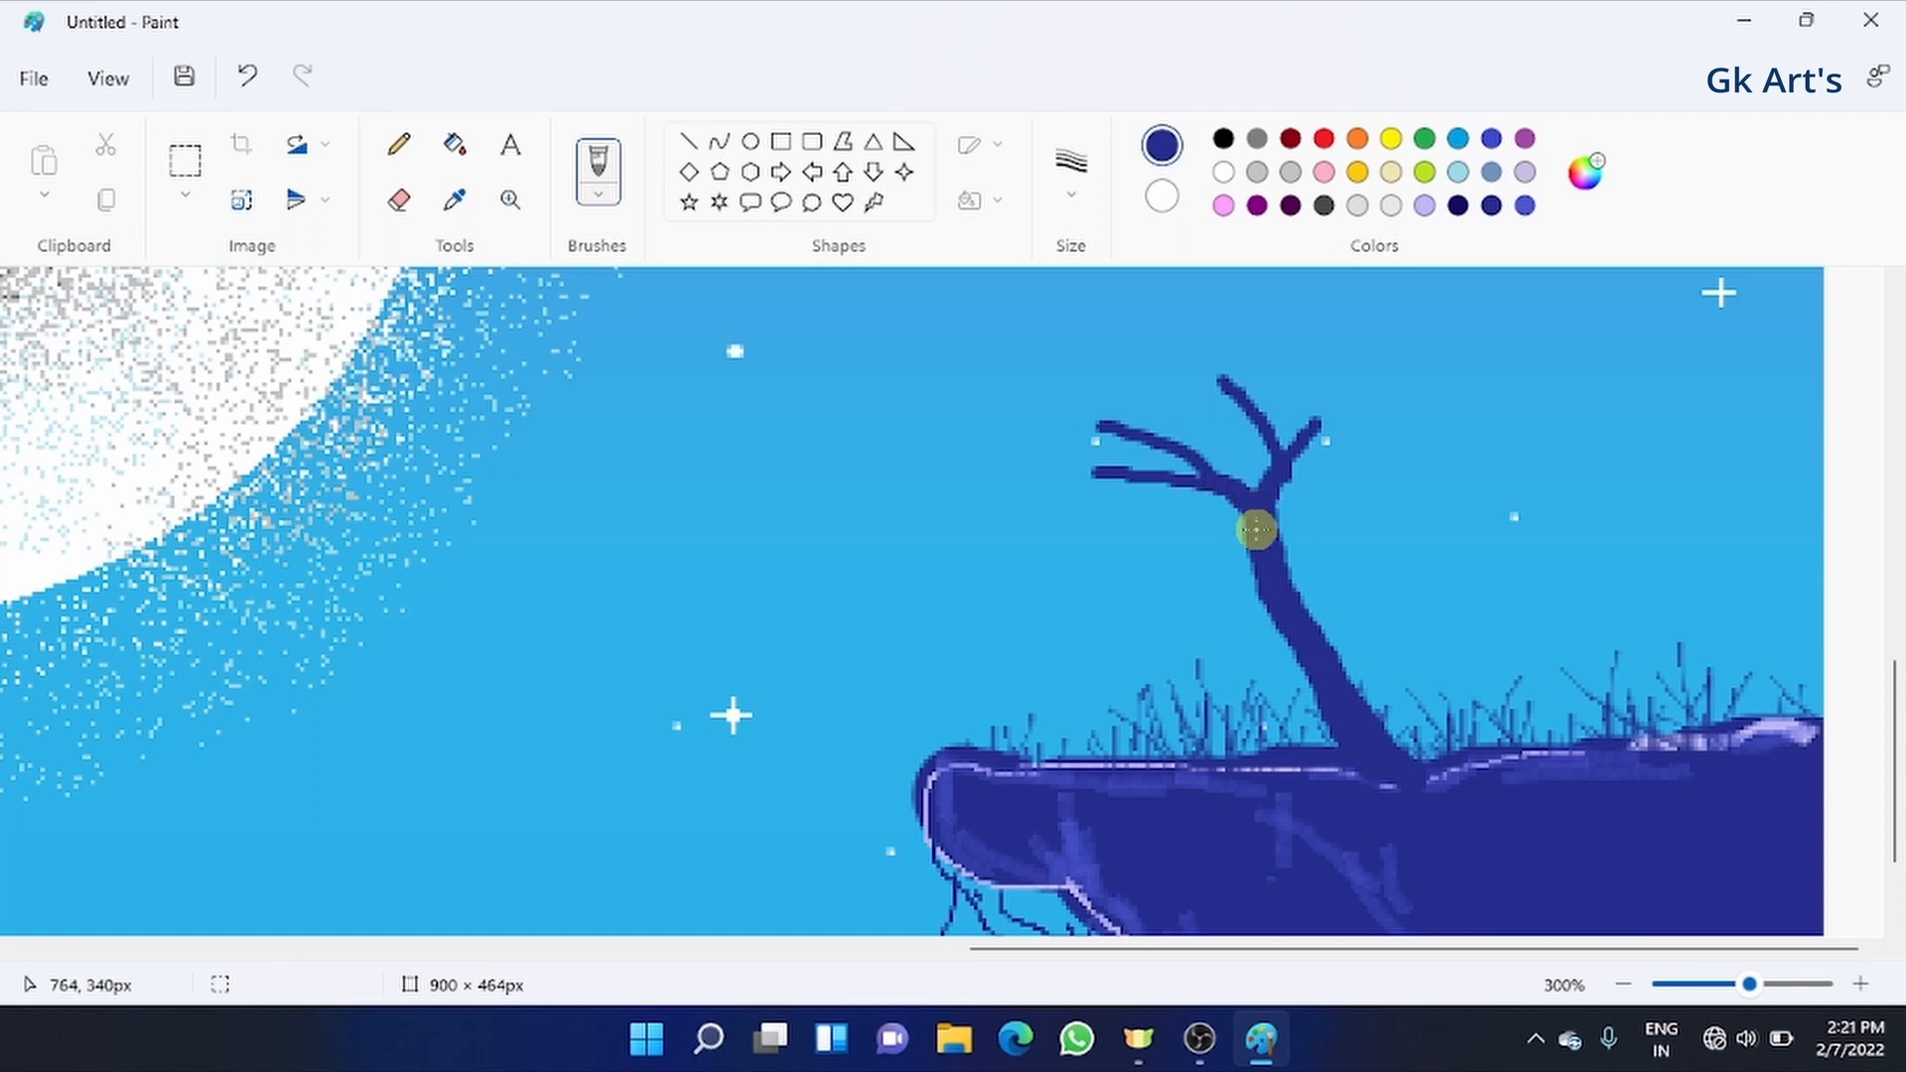
mouse_move(1259, 407)
mouse_down()
mouse_move(1268, 387)
mouse_move(1345, 401)
mouse_up()
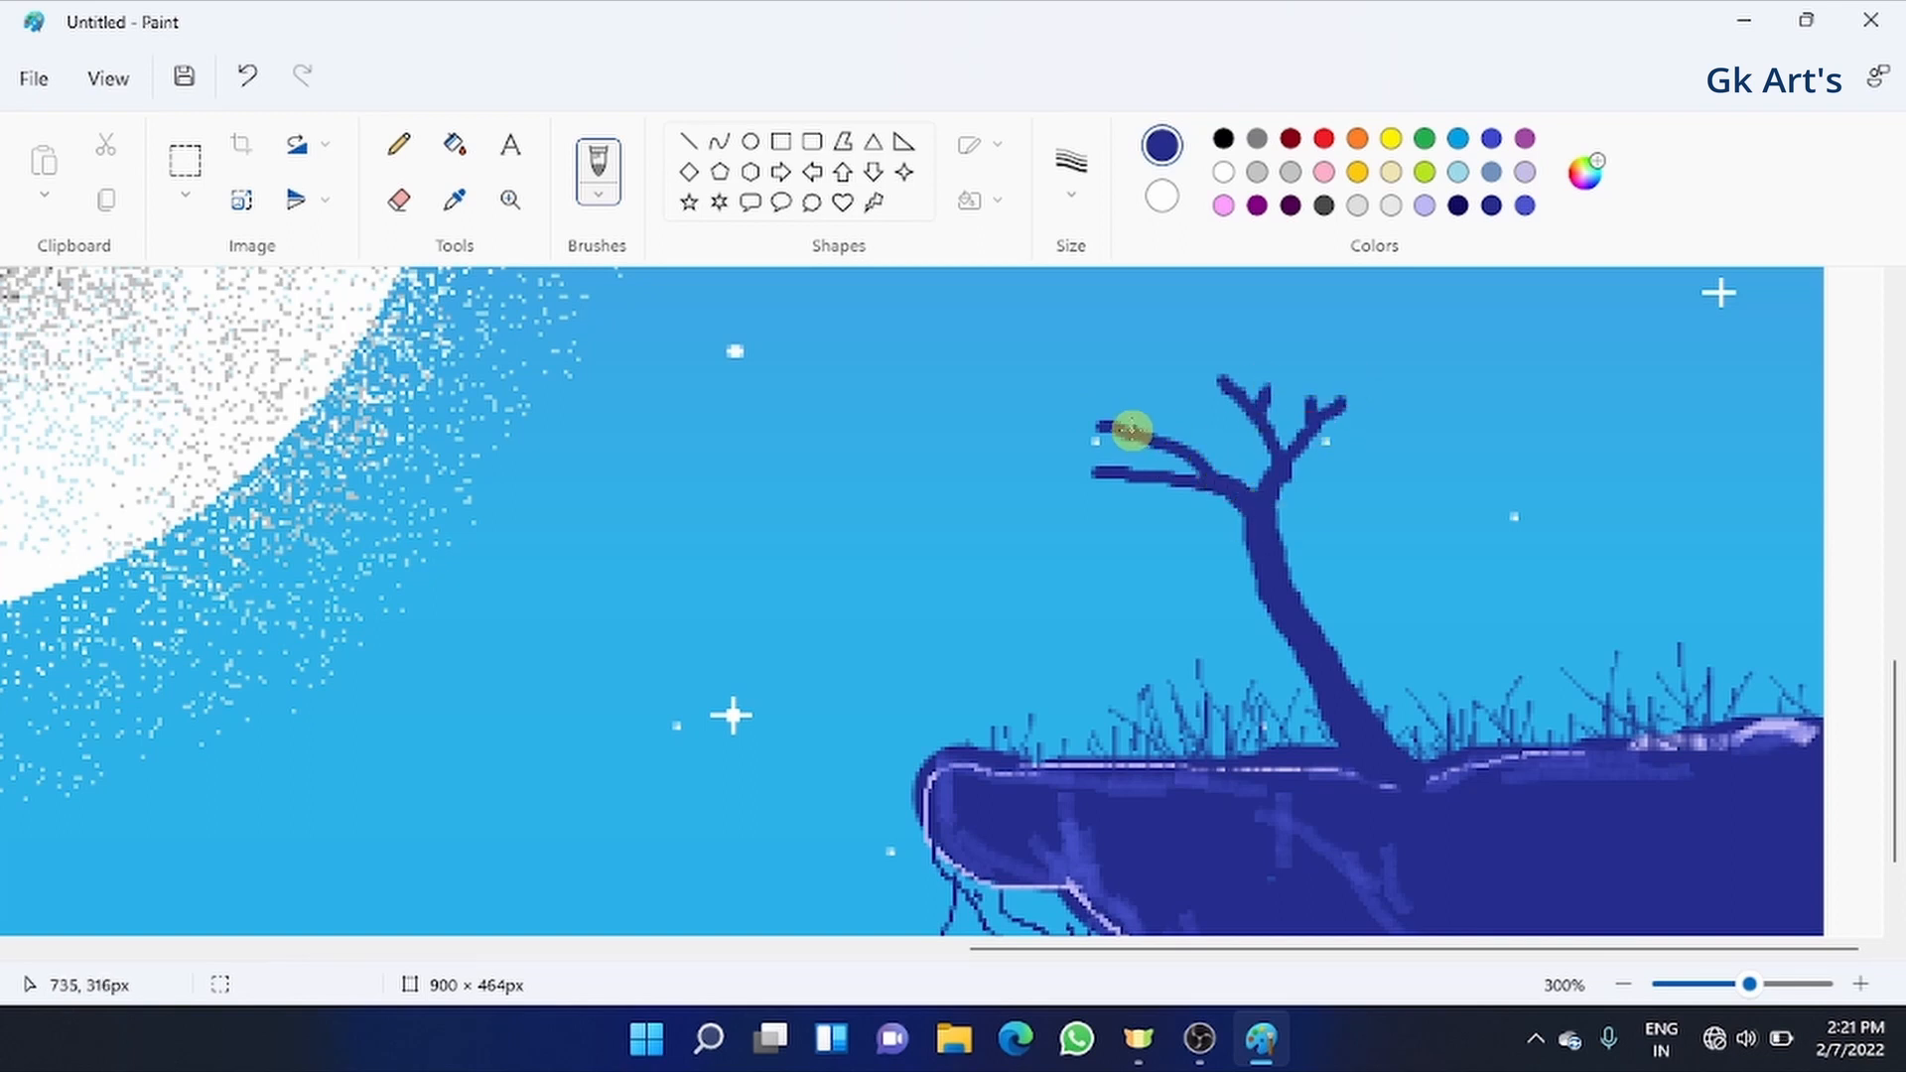
drag(1131, 429, 1064, 365)
mouse_move(1072, 466)
mouse_down()
mouse_move(1051, 438)
mouse_move(1038, 471)
mouse_up()
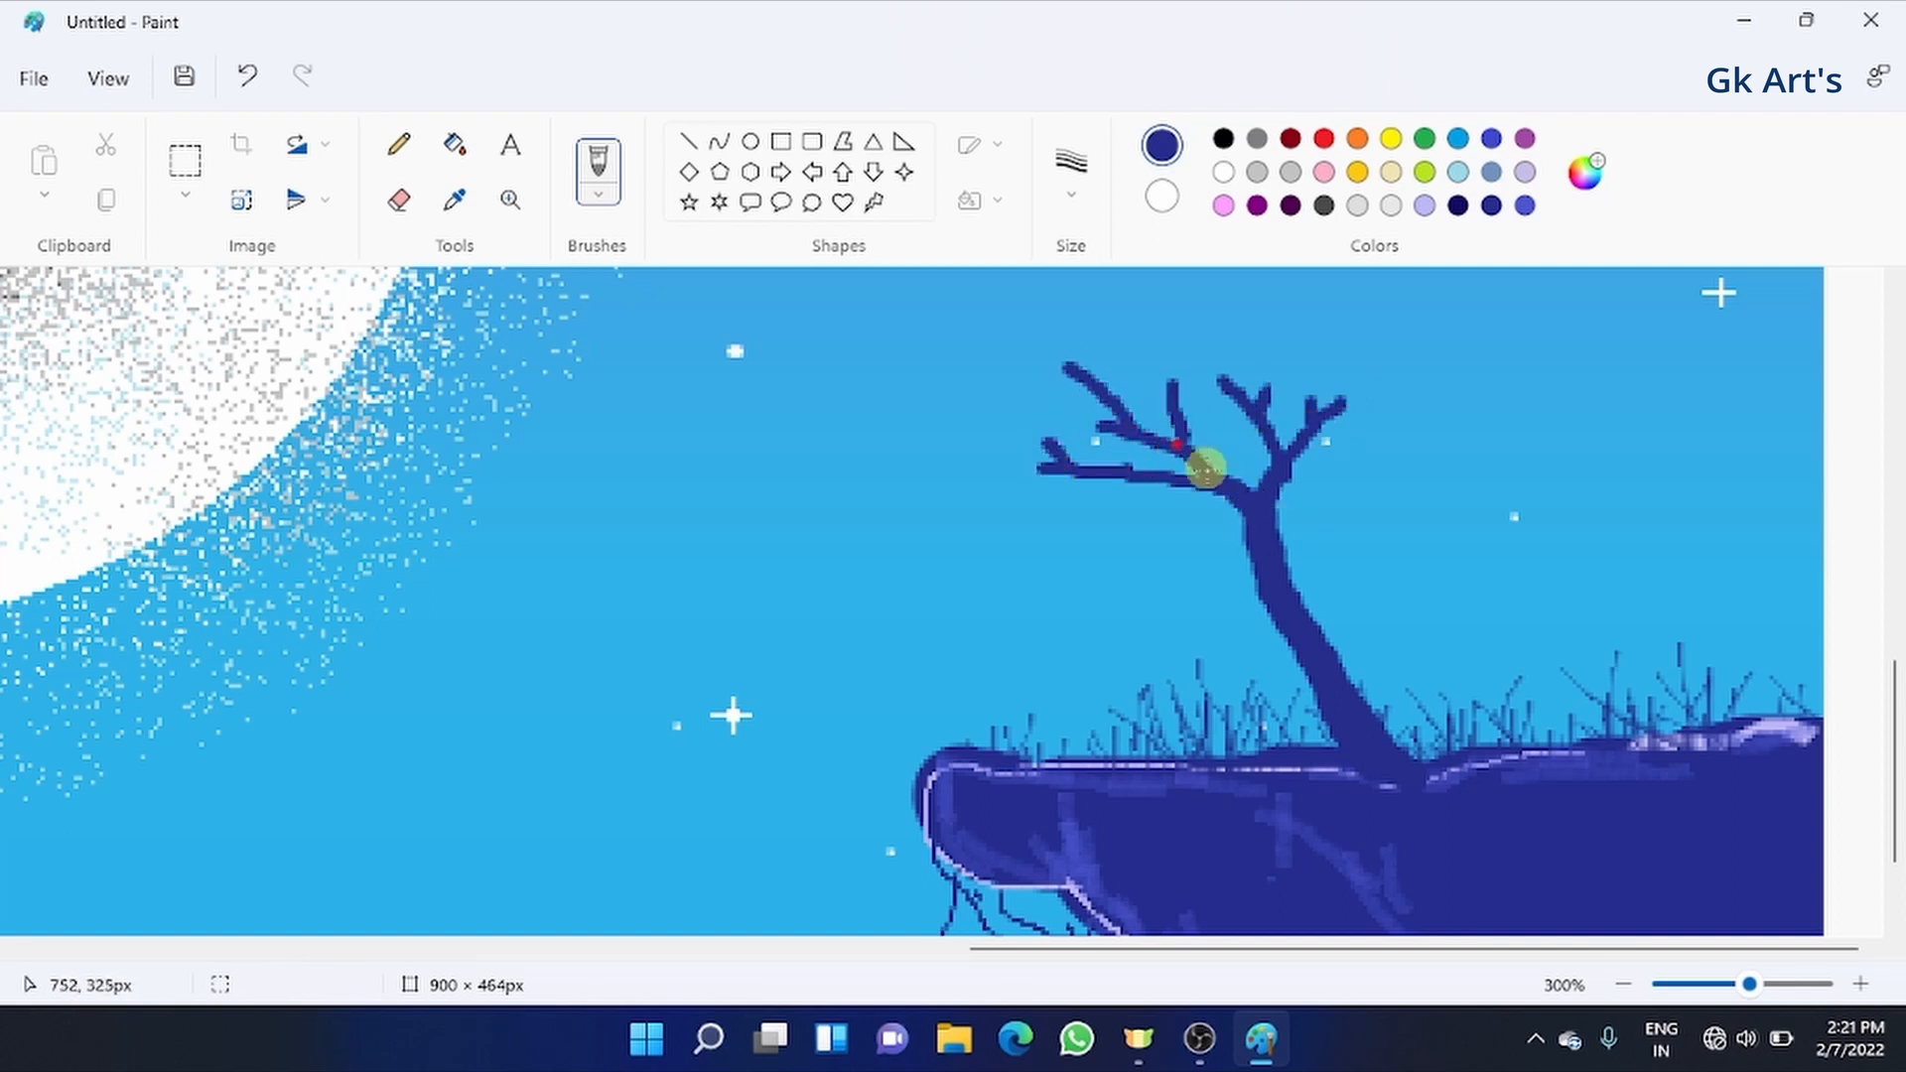
- Mix a dark purple (RGB 133, 22, 141) and airbrush clusters of foliage over the small tree's branches
click(1585, 172)
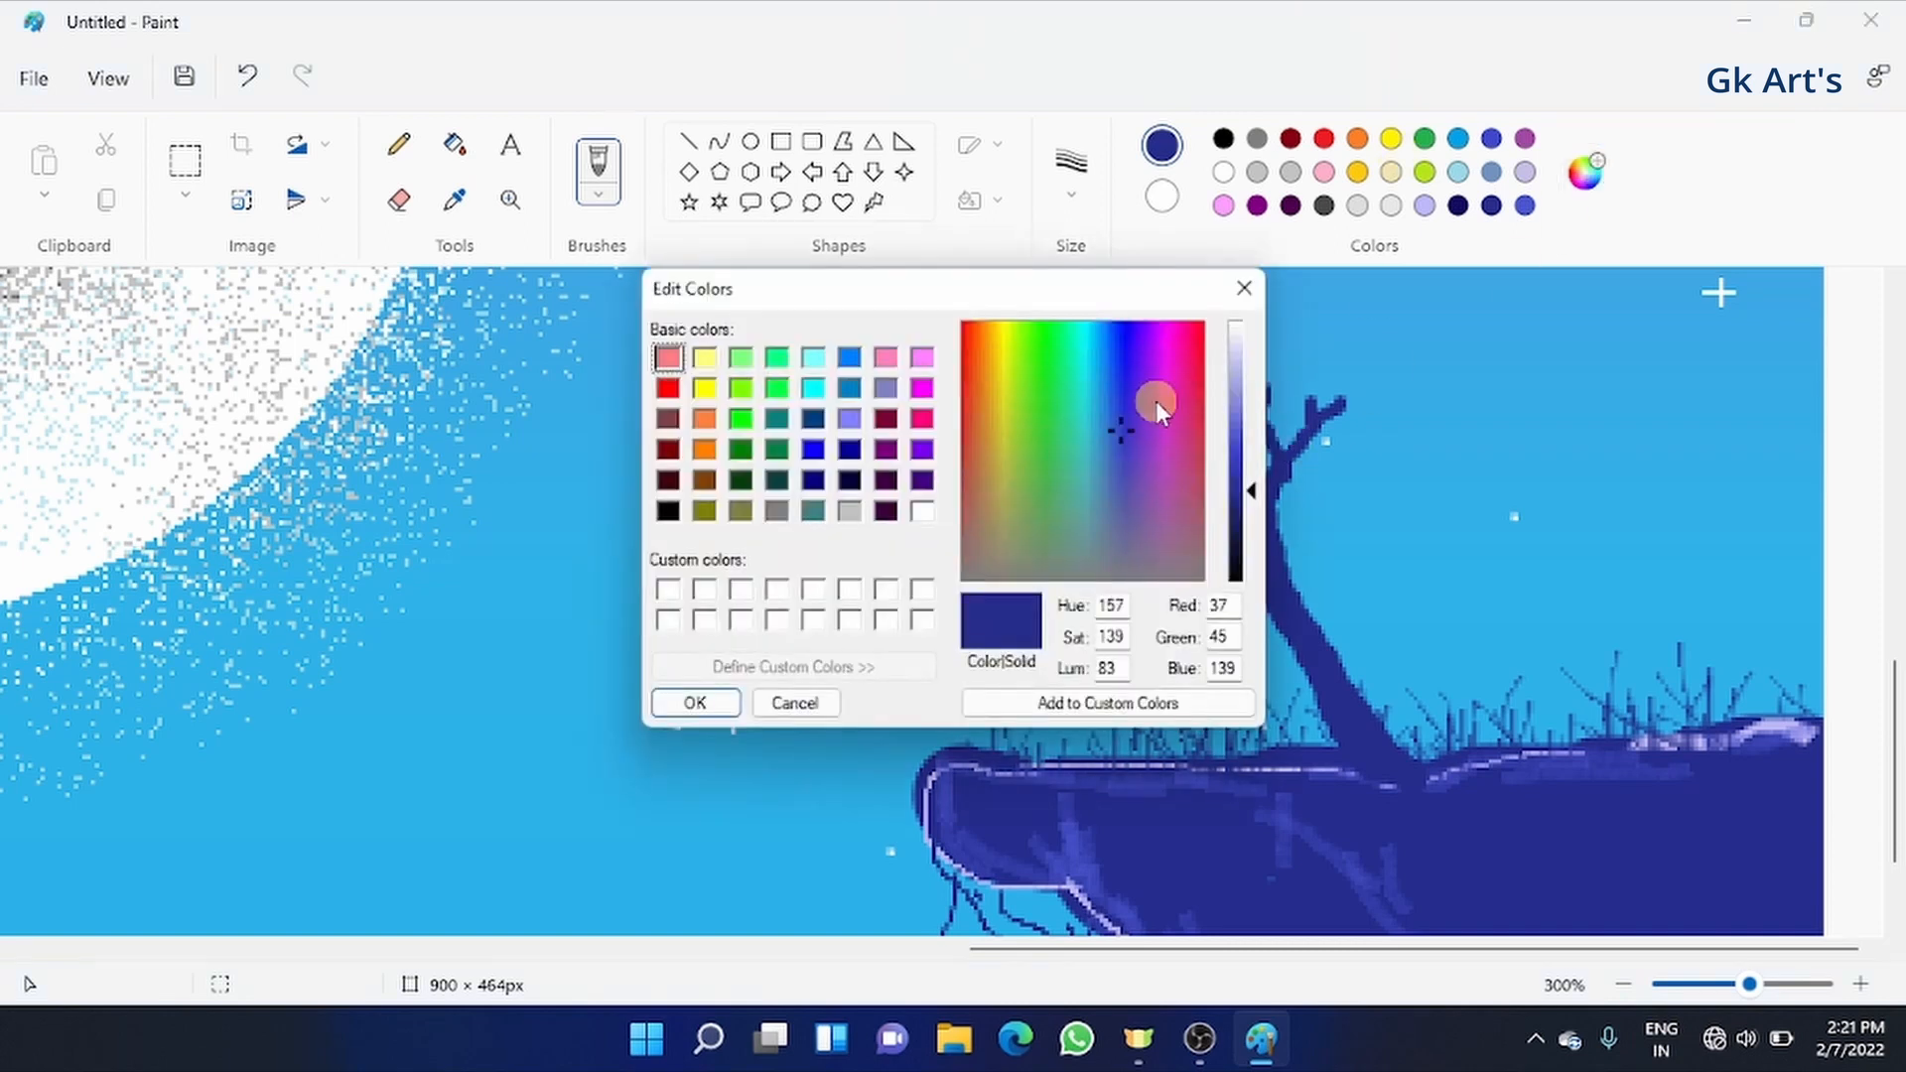
click(1156, 401)
click(1238, 510)
click(695, 703)
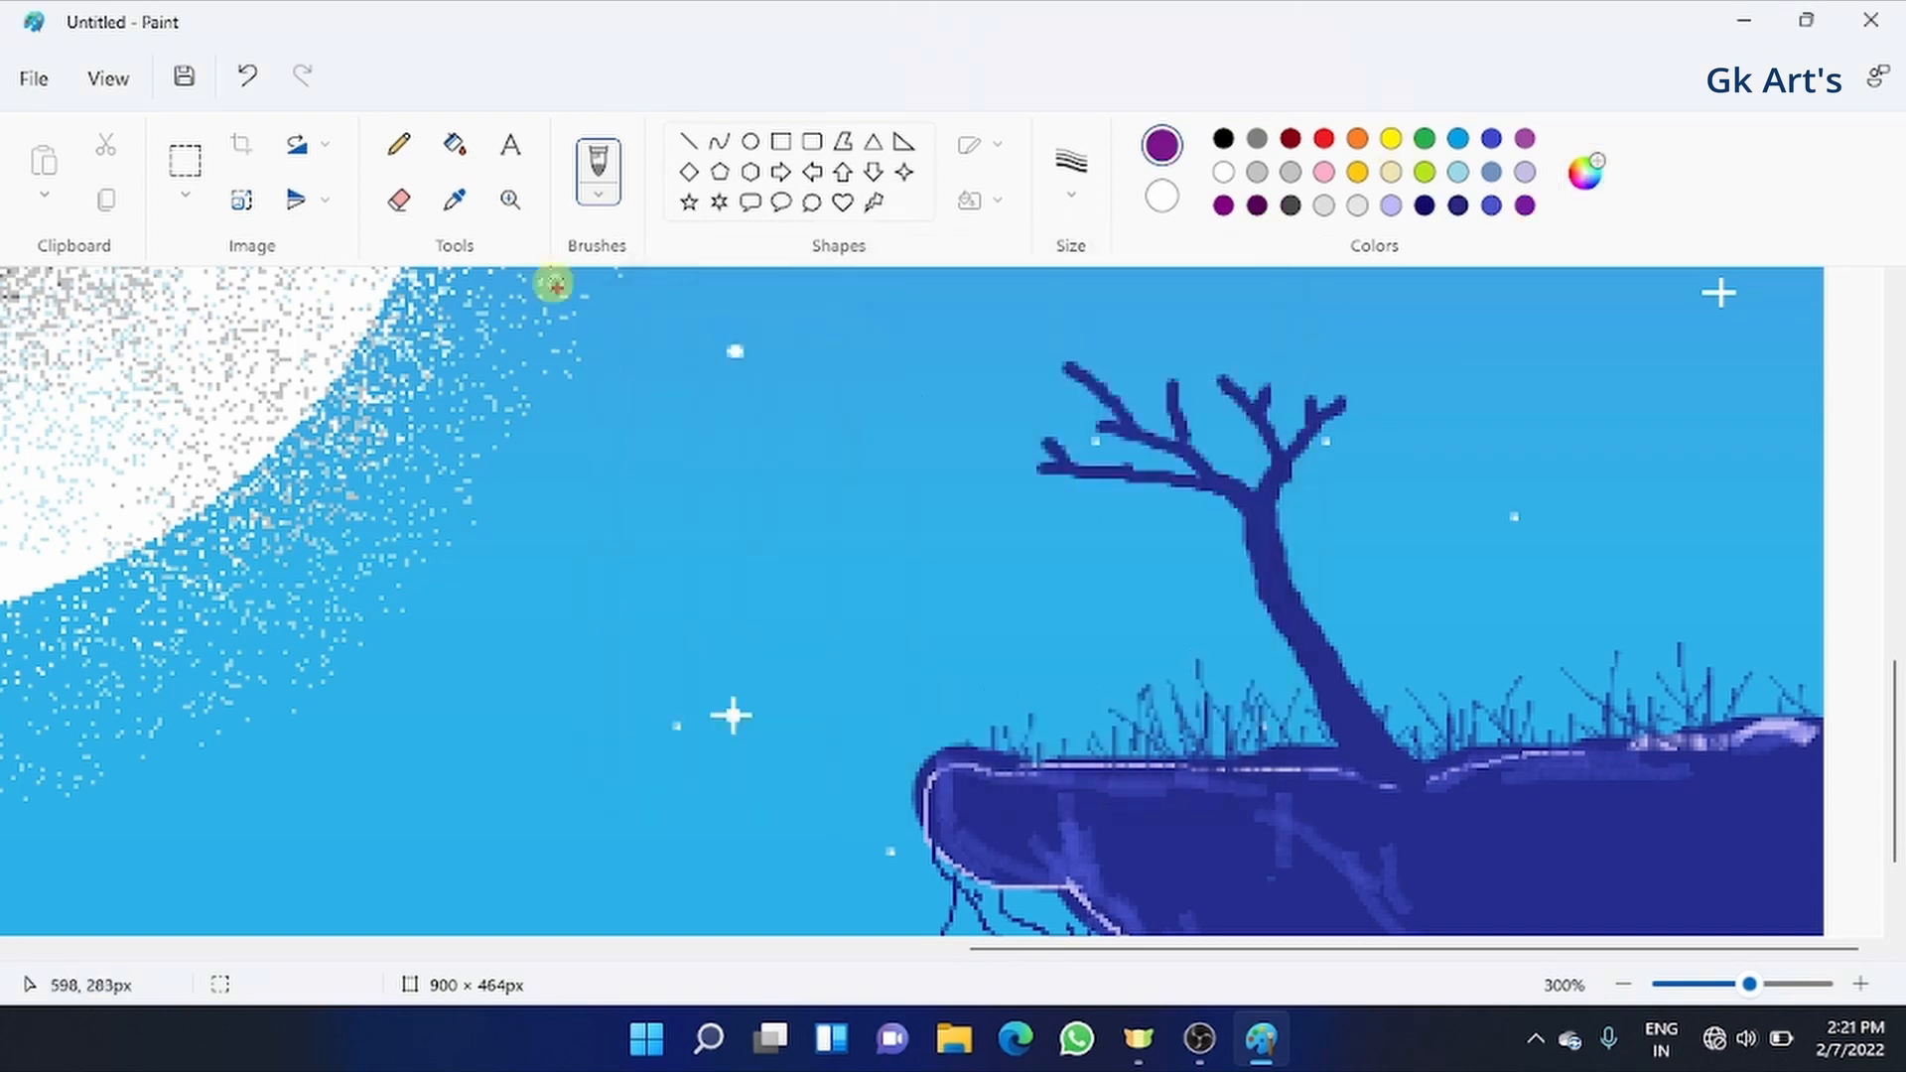
click(598, 171)
click(710, 459)
click(1006, 439)
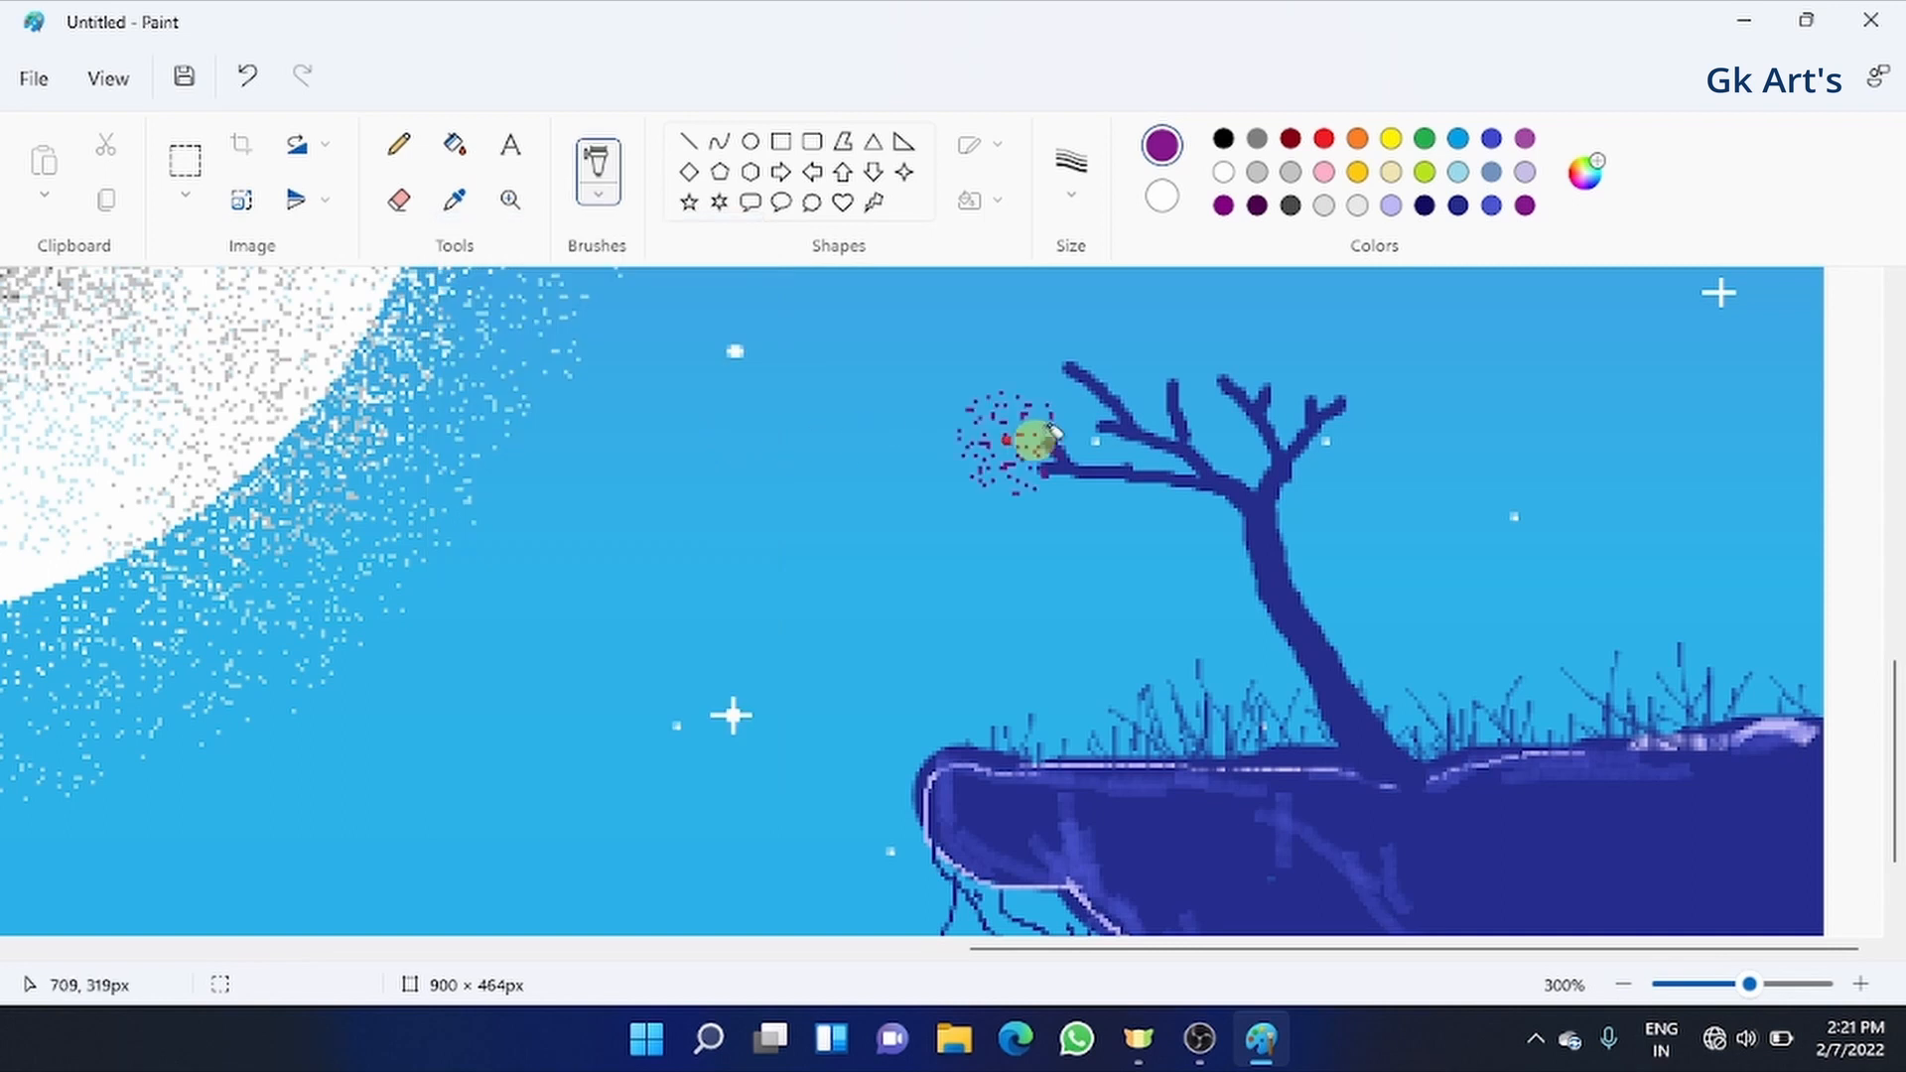
mouse_move(1052, 430)
mouse_down()
mouse_move(1072, 359)
mouse_move(1182, 341)
mouse_move(1344, 396)
mouse_move(1252, 301)
mouse_move(1022, 319)
mouse_move(972, 387)
mouse_move(1119, 545)
mouse_move(1390, 561)
mouse_move(1004, 617)
mouse_move(978, 437)
mouse_up()
scroll(1046, 430, up, 3)
- Paint short dark blue branch fragments inside the small tree's purple foliage with the Brush
click(593, 220)
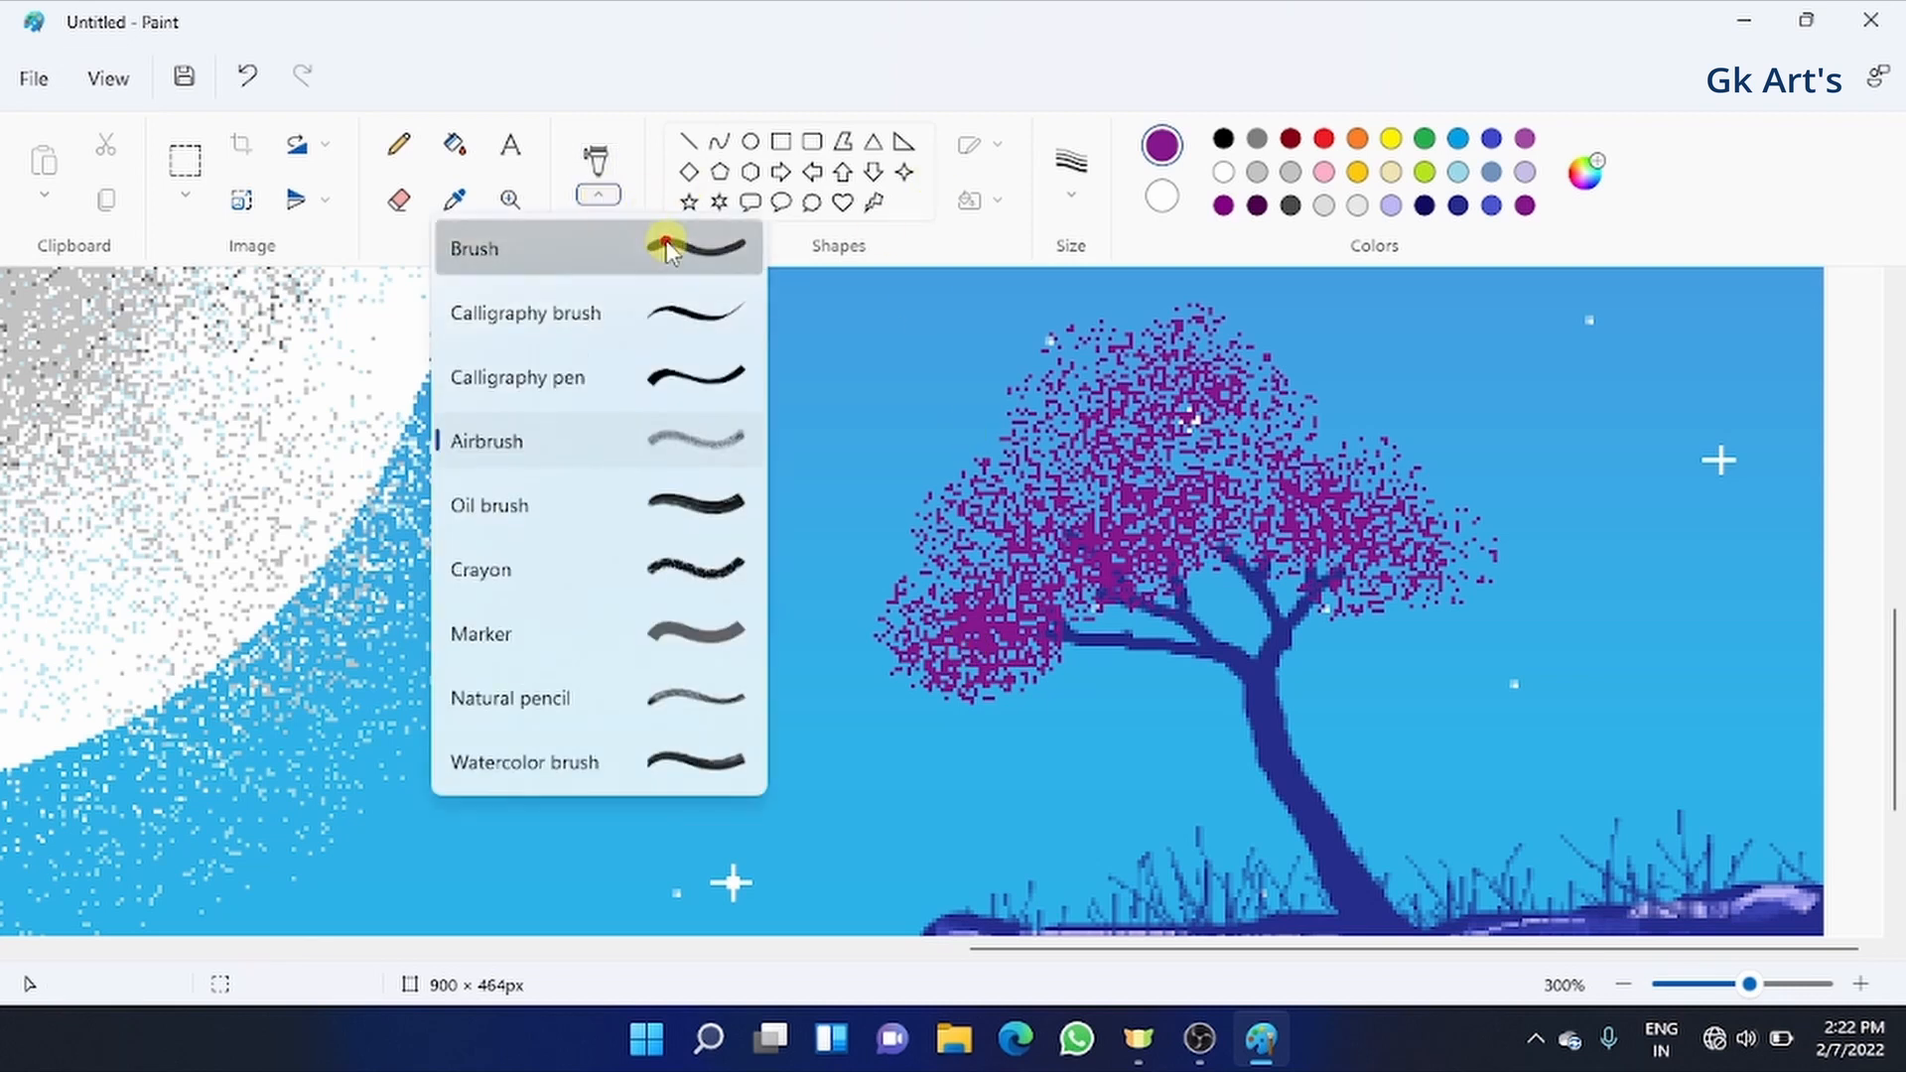
click(467, 243)
mouse_move(1181, 417)
mouse_down()
mouse_move(1229, 460)
mouse_move(1098, 439)
mouse_move(1100, 464)
mouse_up()
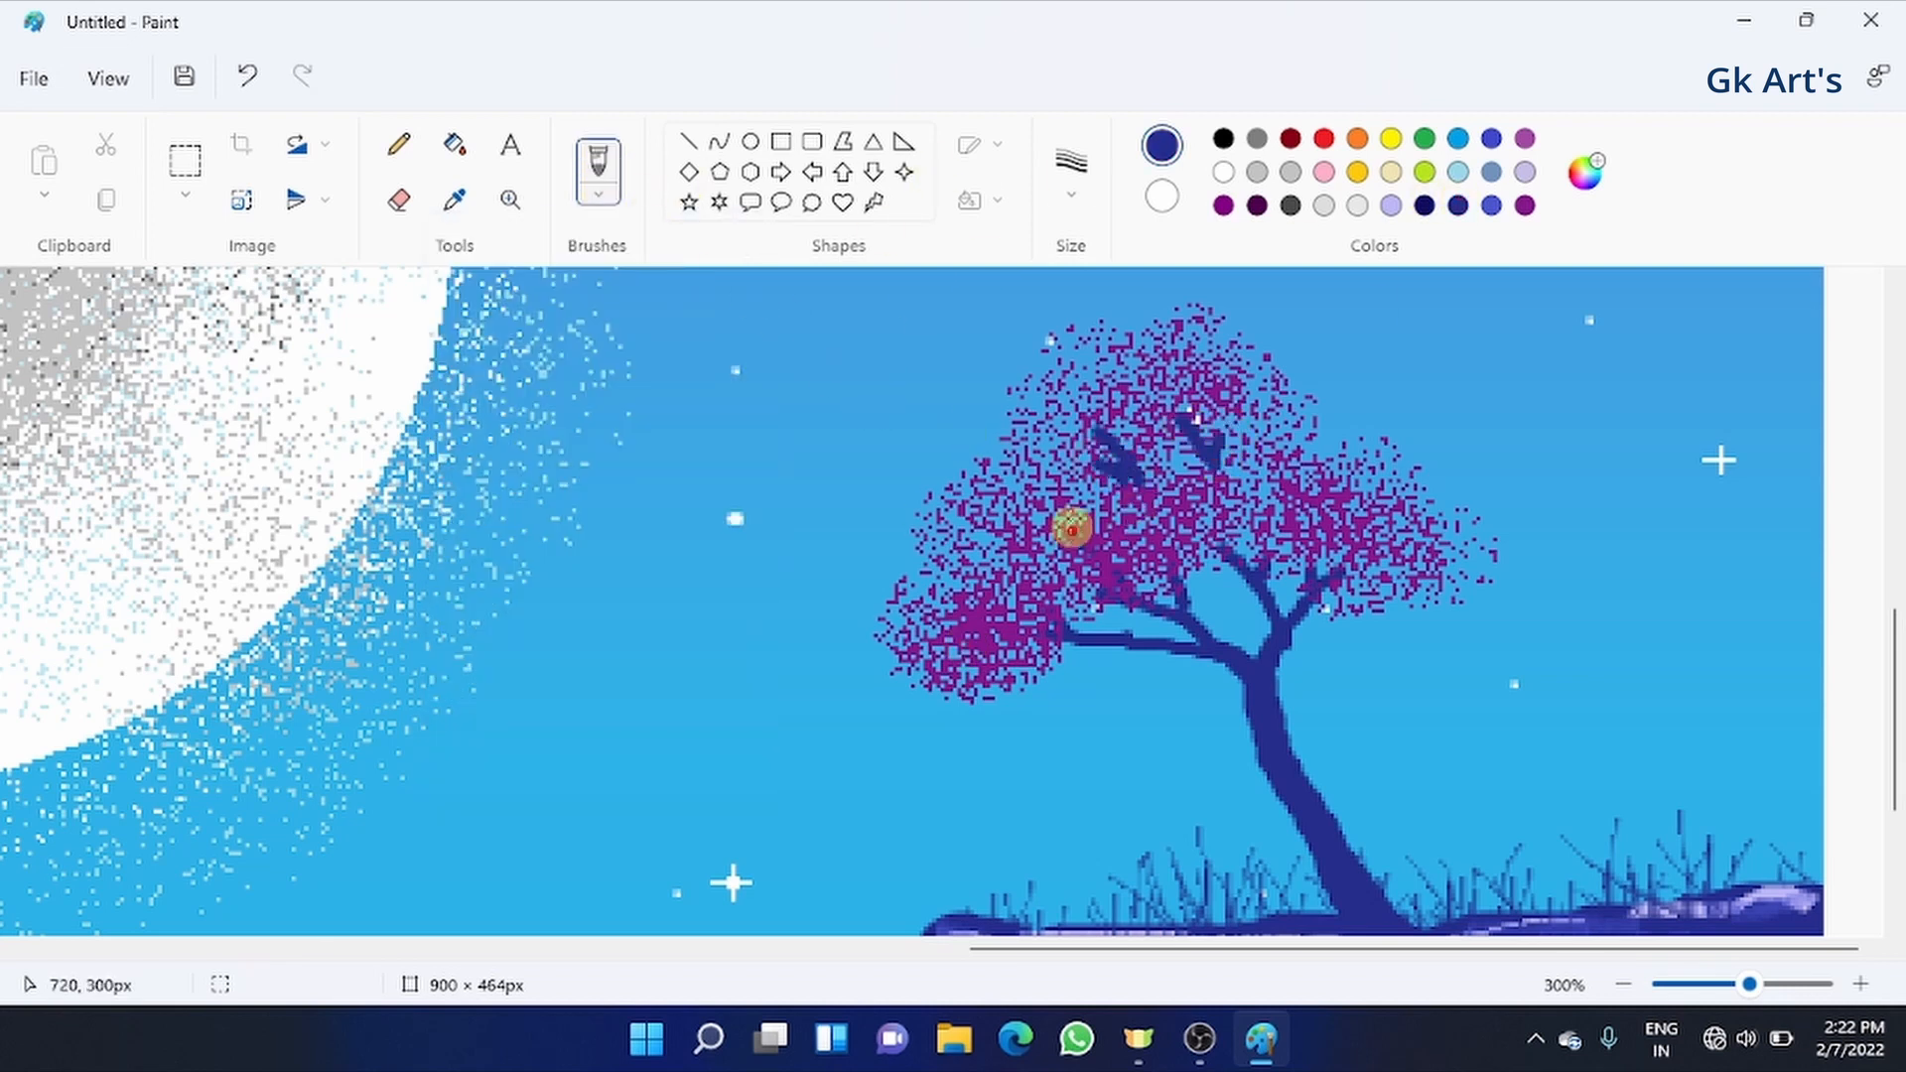
drag(1071, 529, 1036, 479)
drag(1057, 507, 1031, 505)
drag(1306, 491, 1301, 466)
click(1379, 523)
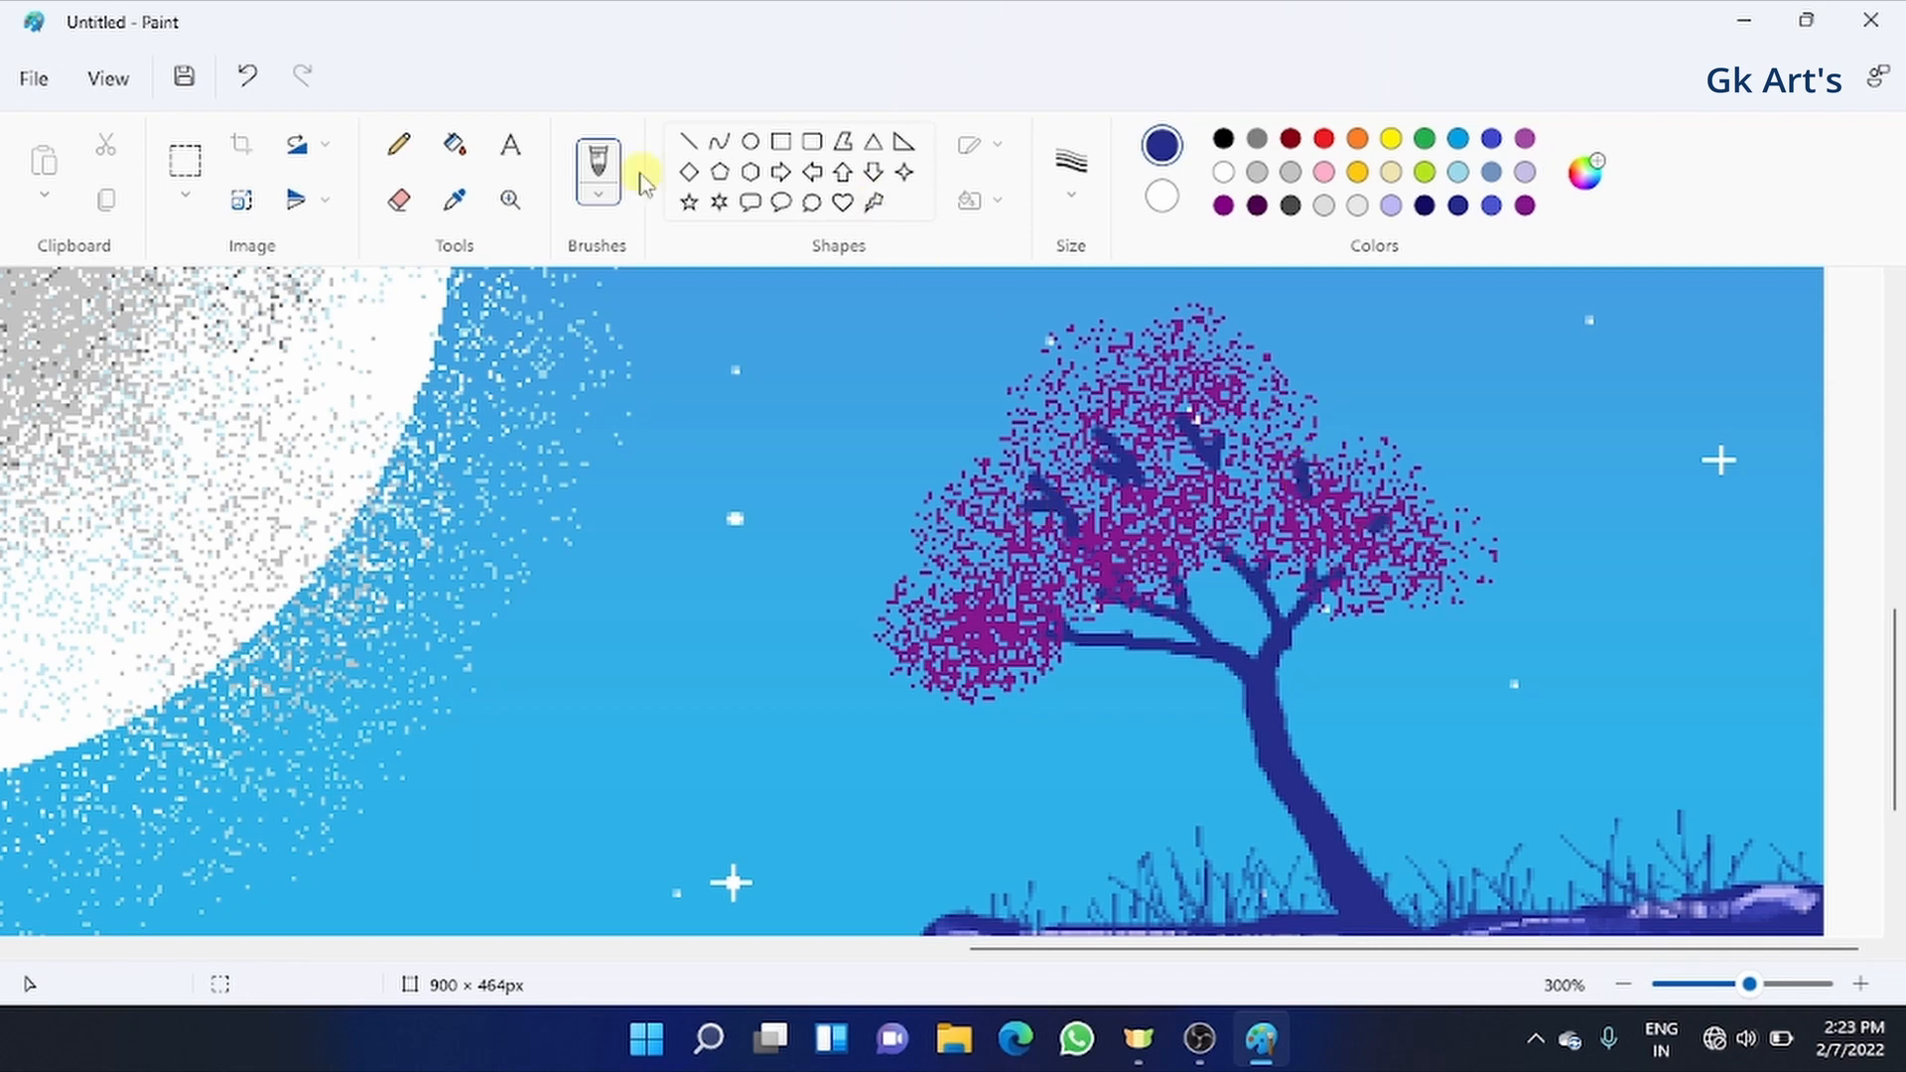
- Mix a brighter magenta from the foliage purple and airbrush it over the small tree's crown and outer edges
click(598, 194)
click(665, 452)
click(1525, 204)
click(1585, 173)
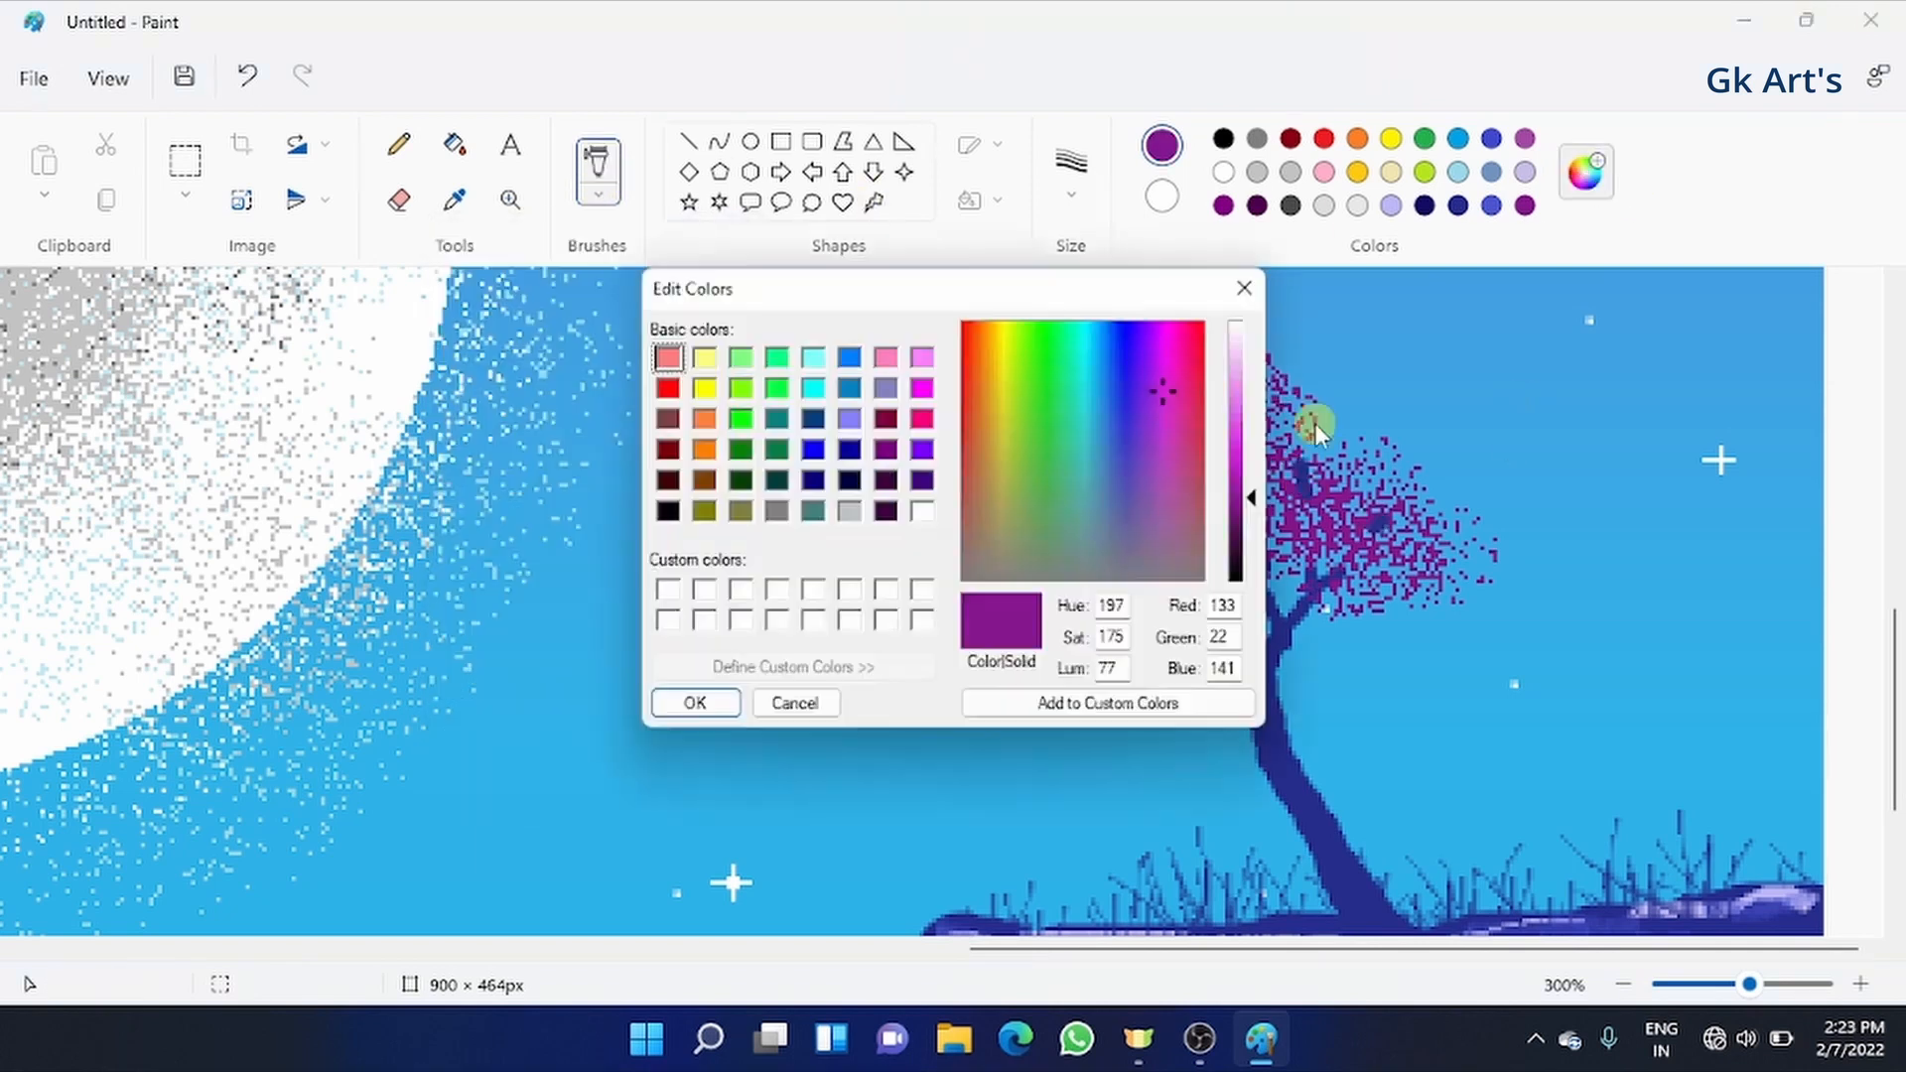
click(1239, 432)
click(695, 702)
mouse_move(1097, 332)
mouse_down()
mouse_move(1267, 396)
mouse_move(974, 481)
mouse_move(1349, 467)
mouse_move(1479, 557)
mouse_move(1178, 553)
mouse_move(897, 587)
mouse_move(949, 616)
mouse_move(1145, 479)
mouse_move(825, 548)
mouse_up()
- Mix a pale pink (RGB 236, 171, 241) and airbrush highlights onto the small tree's foliage clusters
click(1586, 171)
drag(1256, 393, 1253, 372)
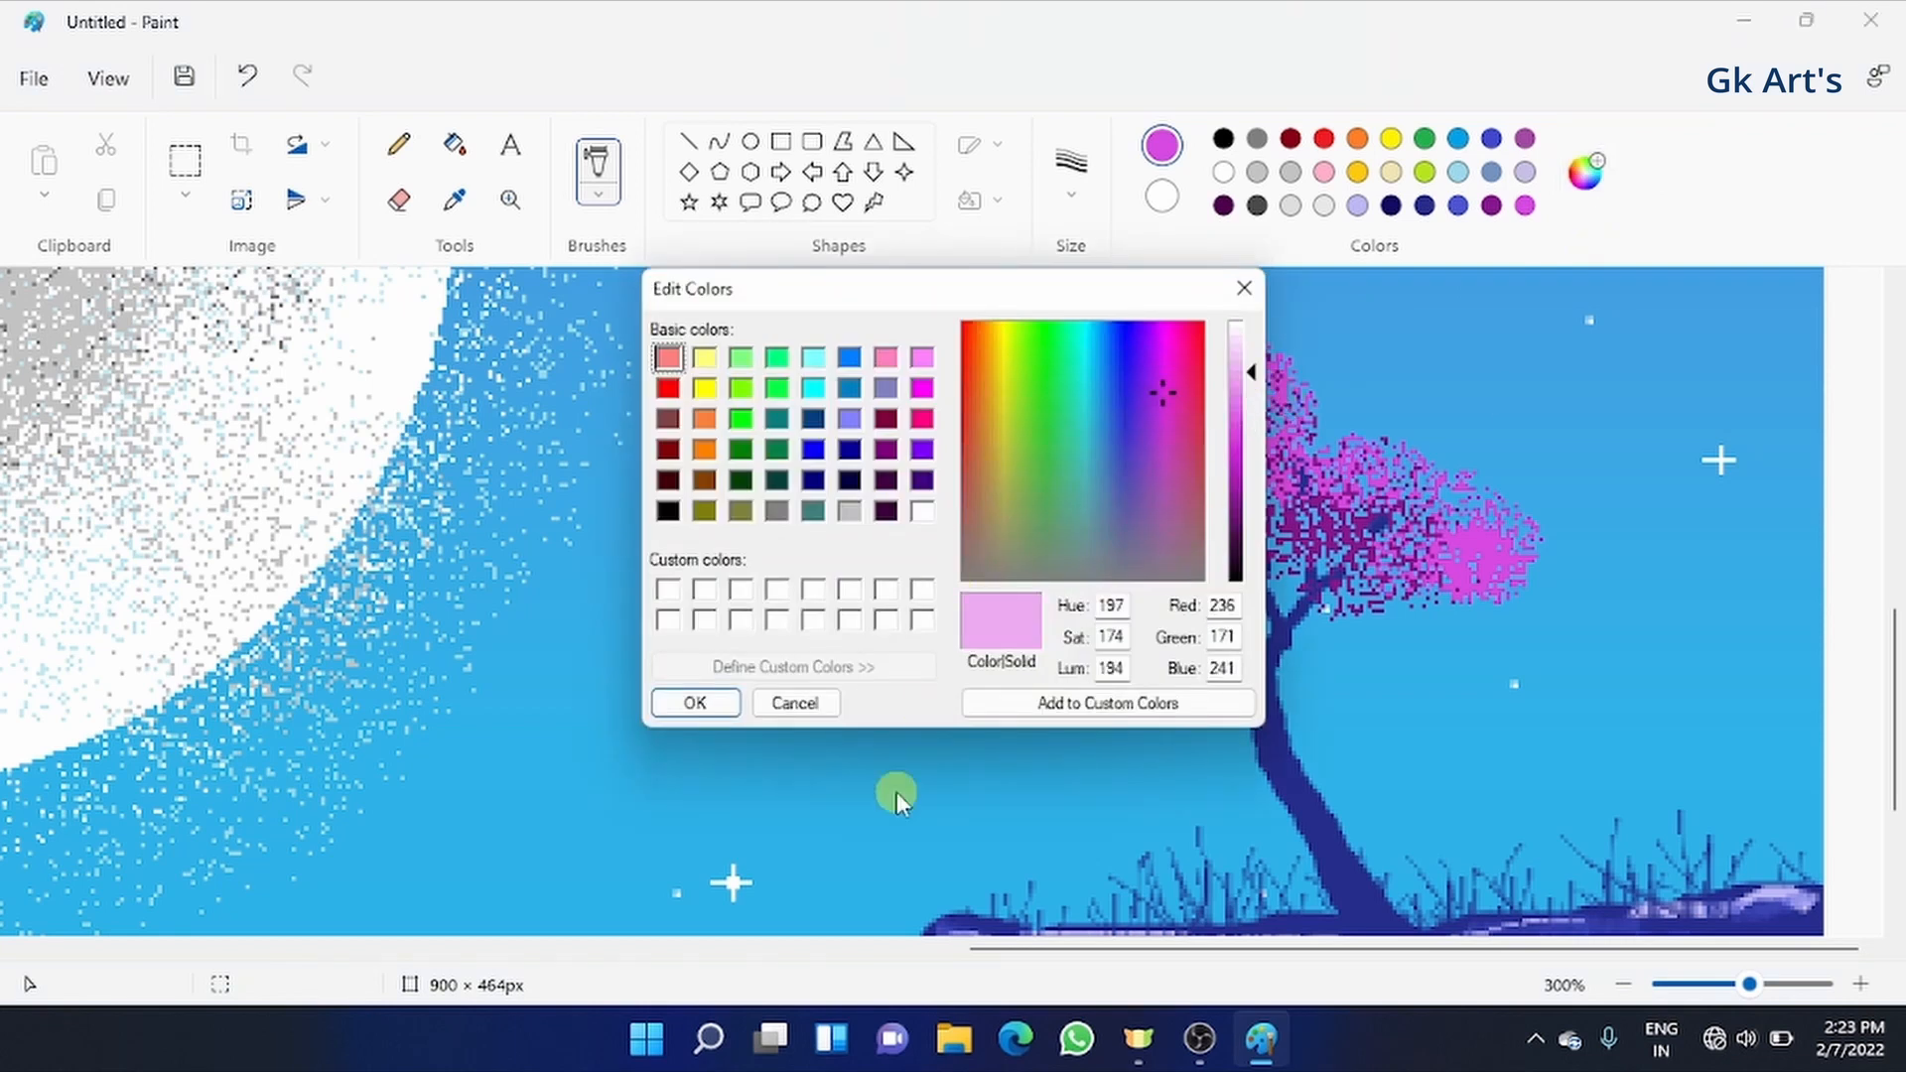
click(695, 699)
mouse_move(856, 524)
mouse_down()
mouse_move(907, 558)
mouse_move(914, 488)
mouse_move(1087, 315)
mouse_up()
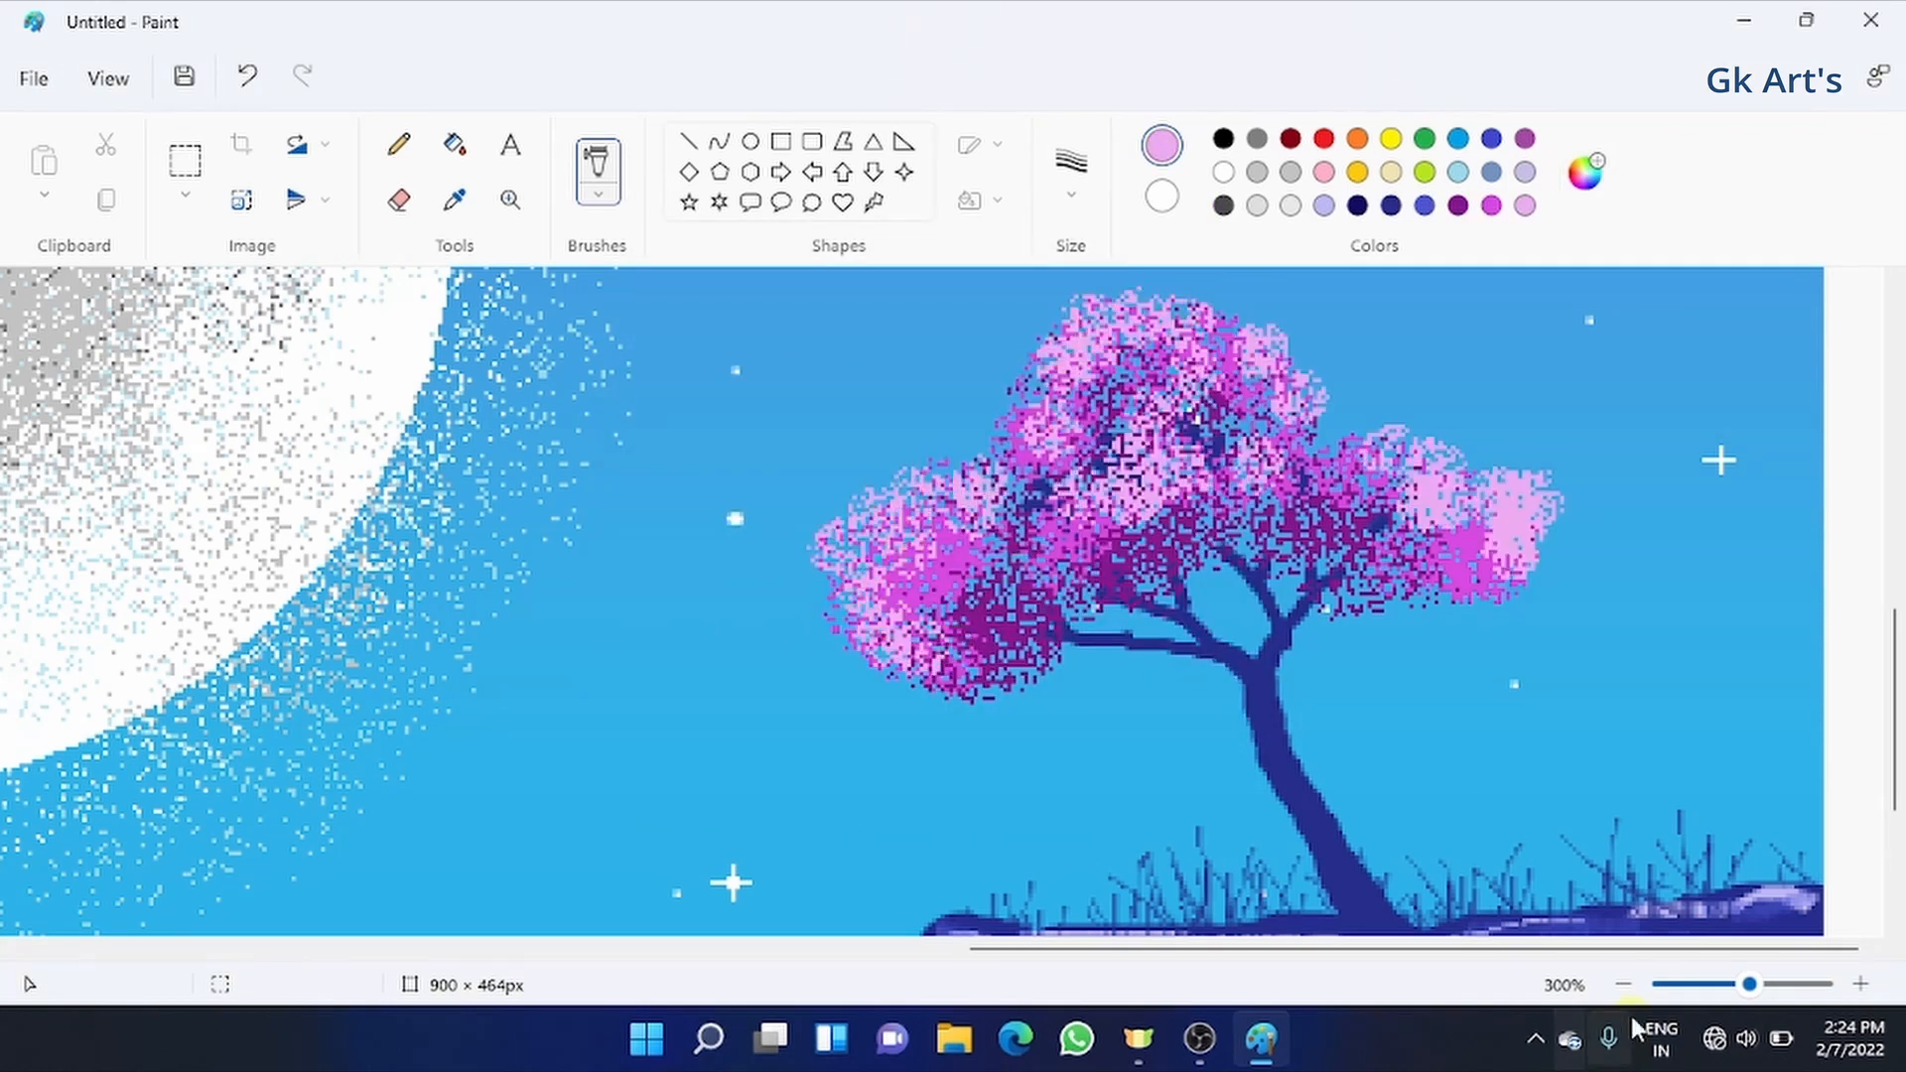
- Sign the painting "Gk Art's" in white bold 14 pt Constantia at the blue cliff's lower right corner
click(1624, 984)
click(1625, 985)
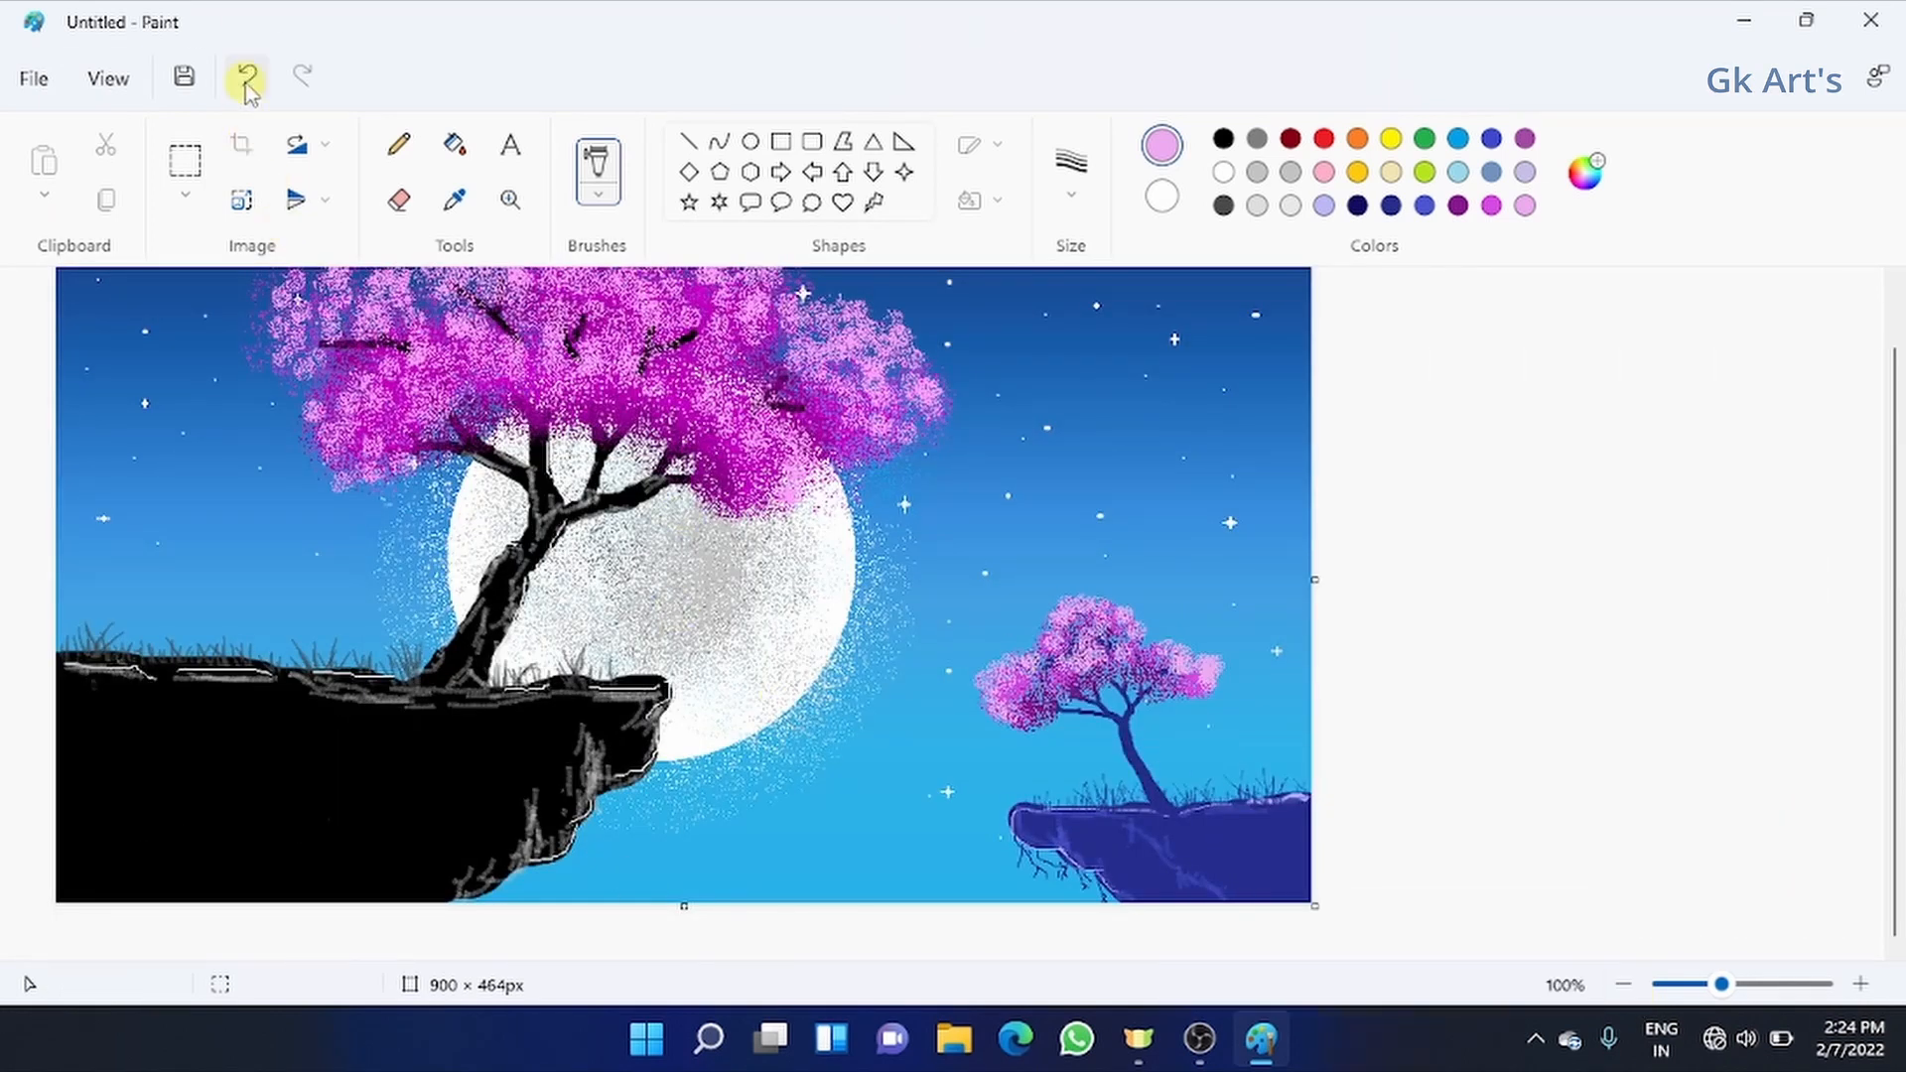
click(510, 145)
click(1223, 172)
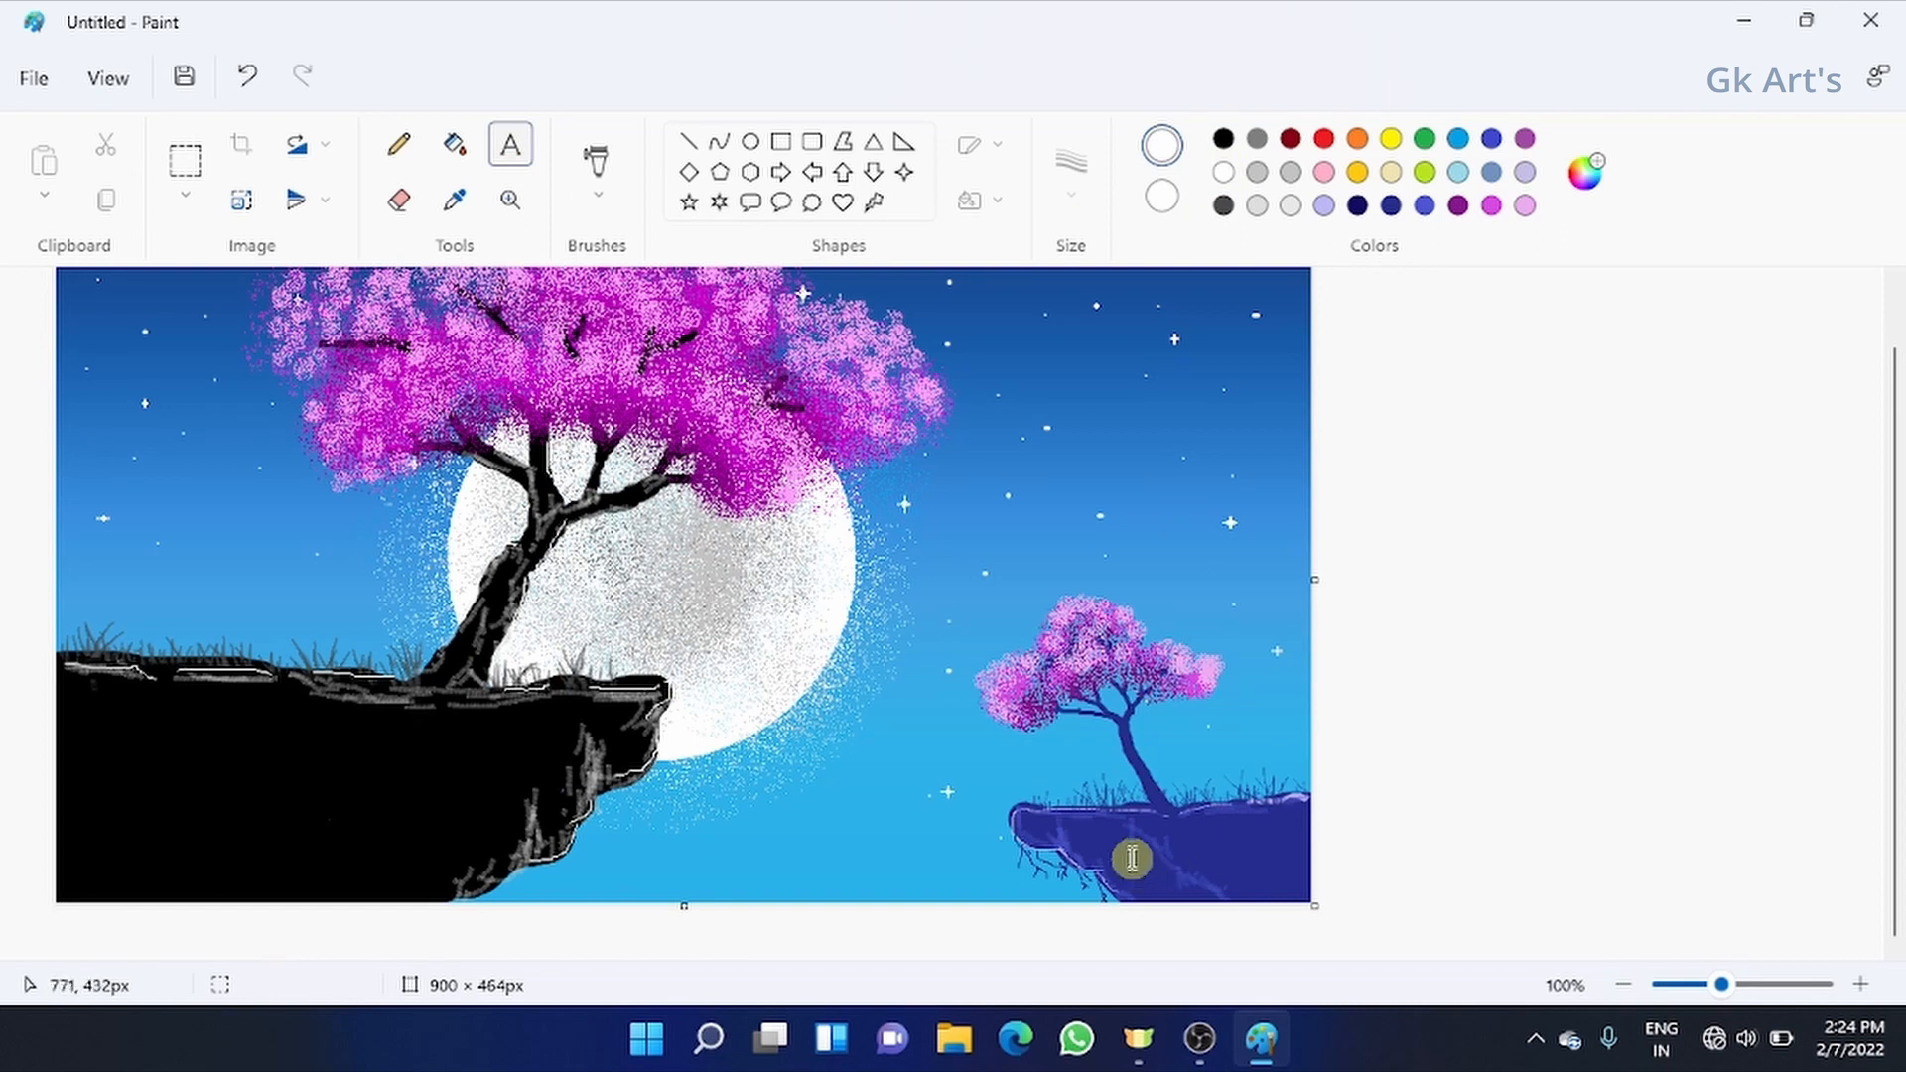
drag(1131, 859, 1310, 901)
text(Gk A)
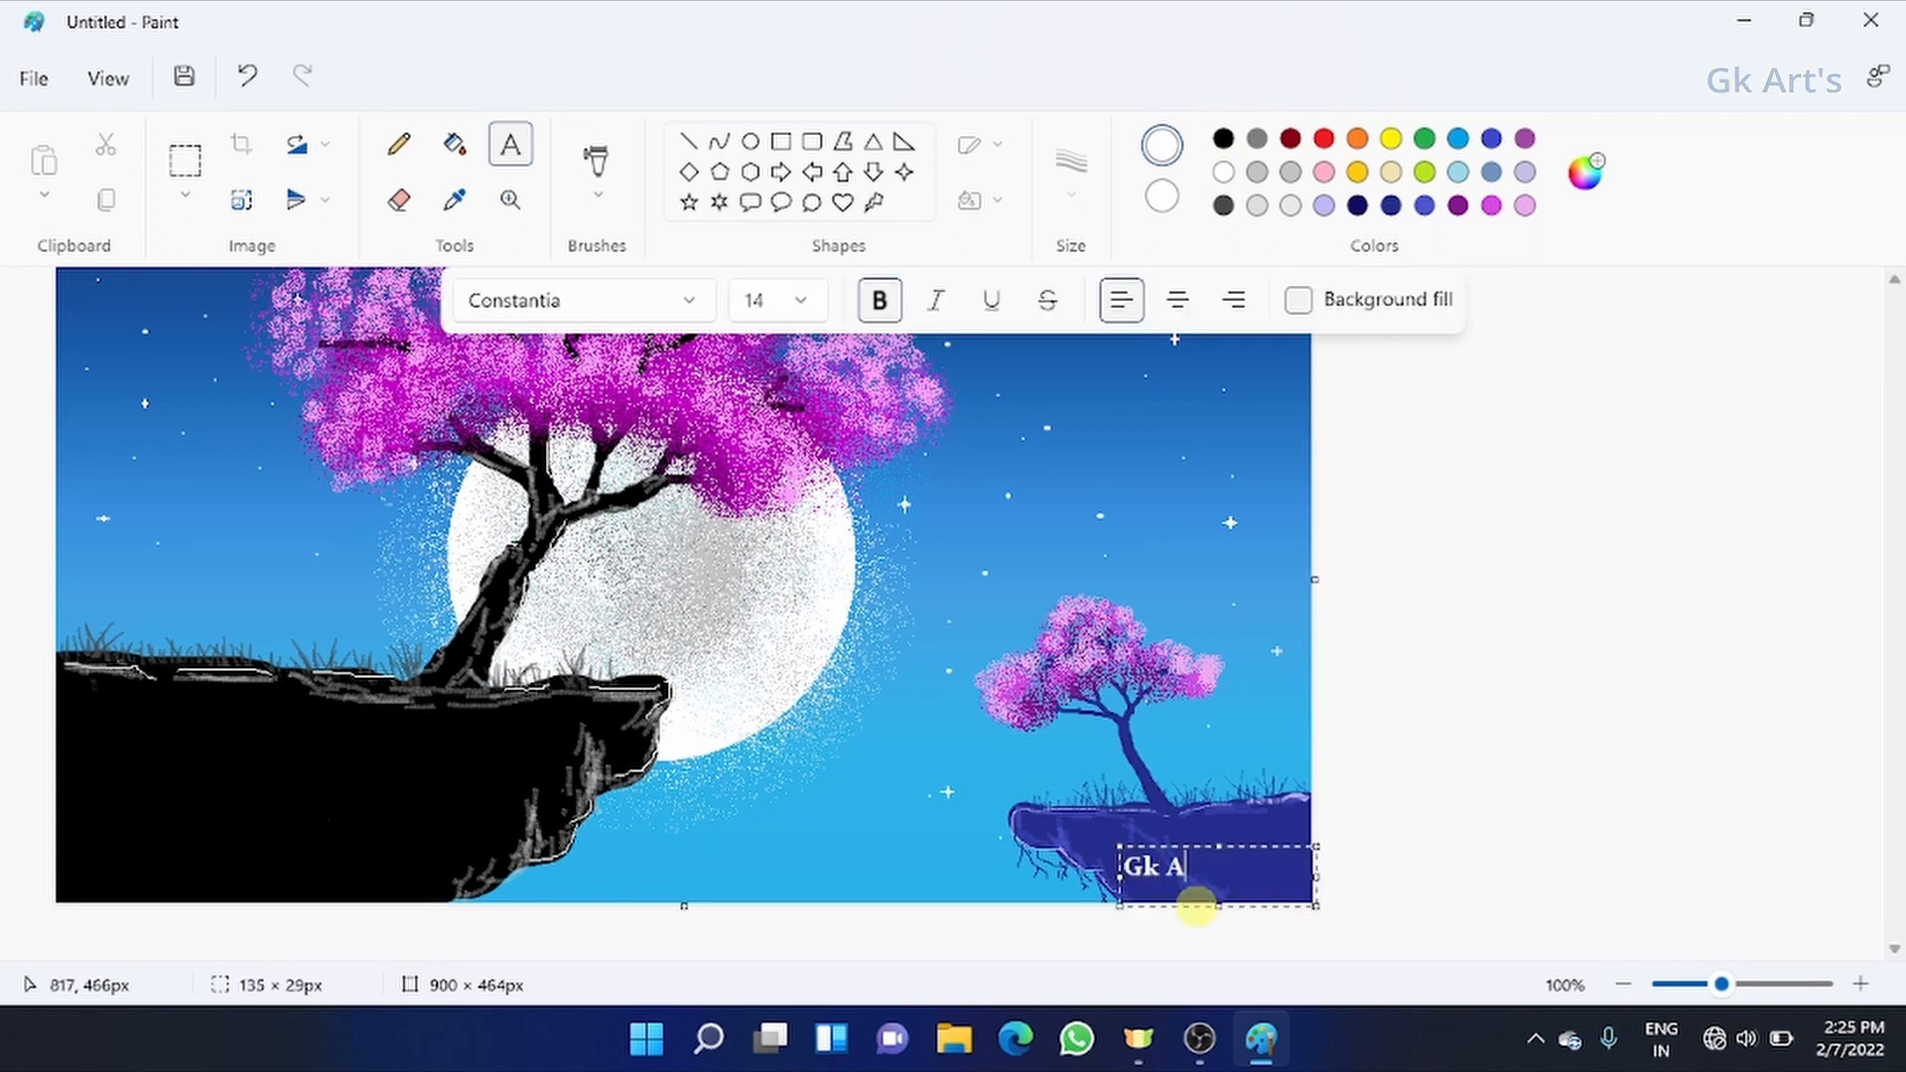
text(rt's)
drag(1118, 846, 1196, 863)
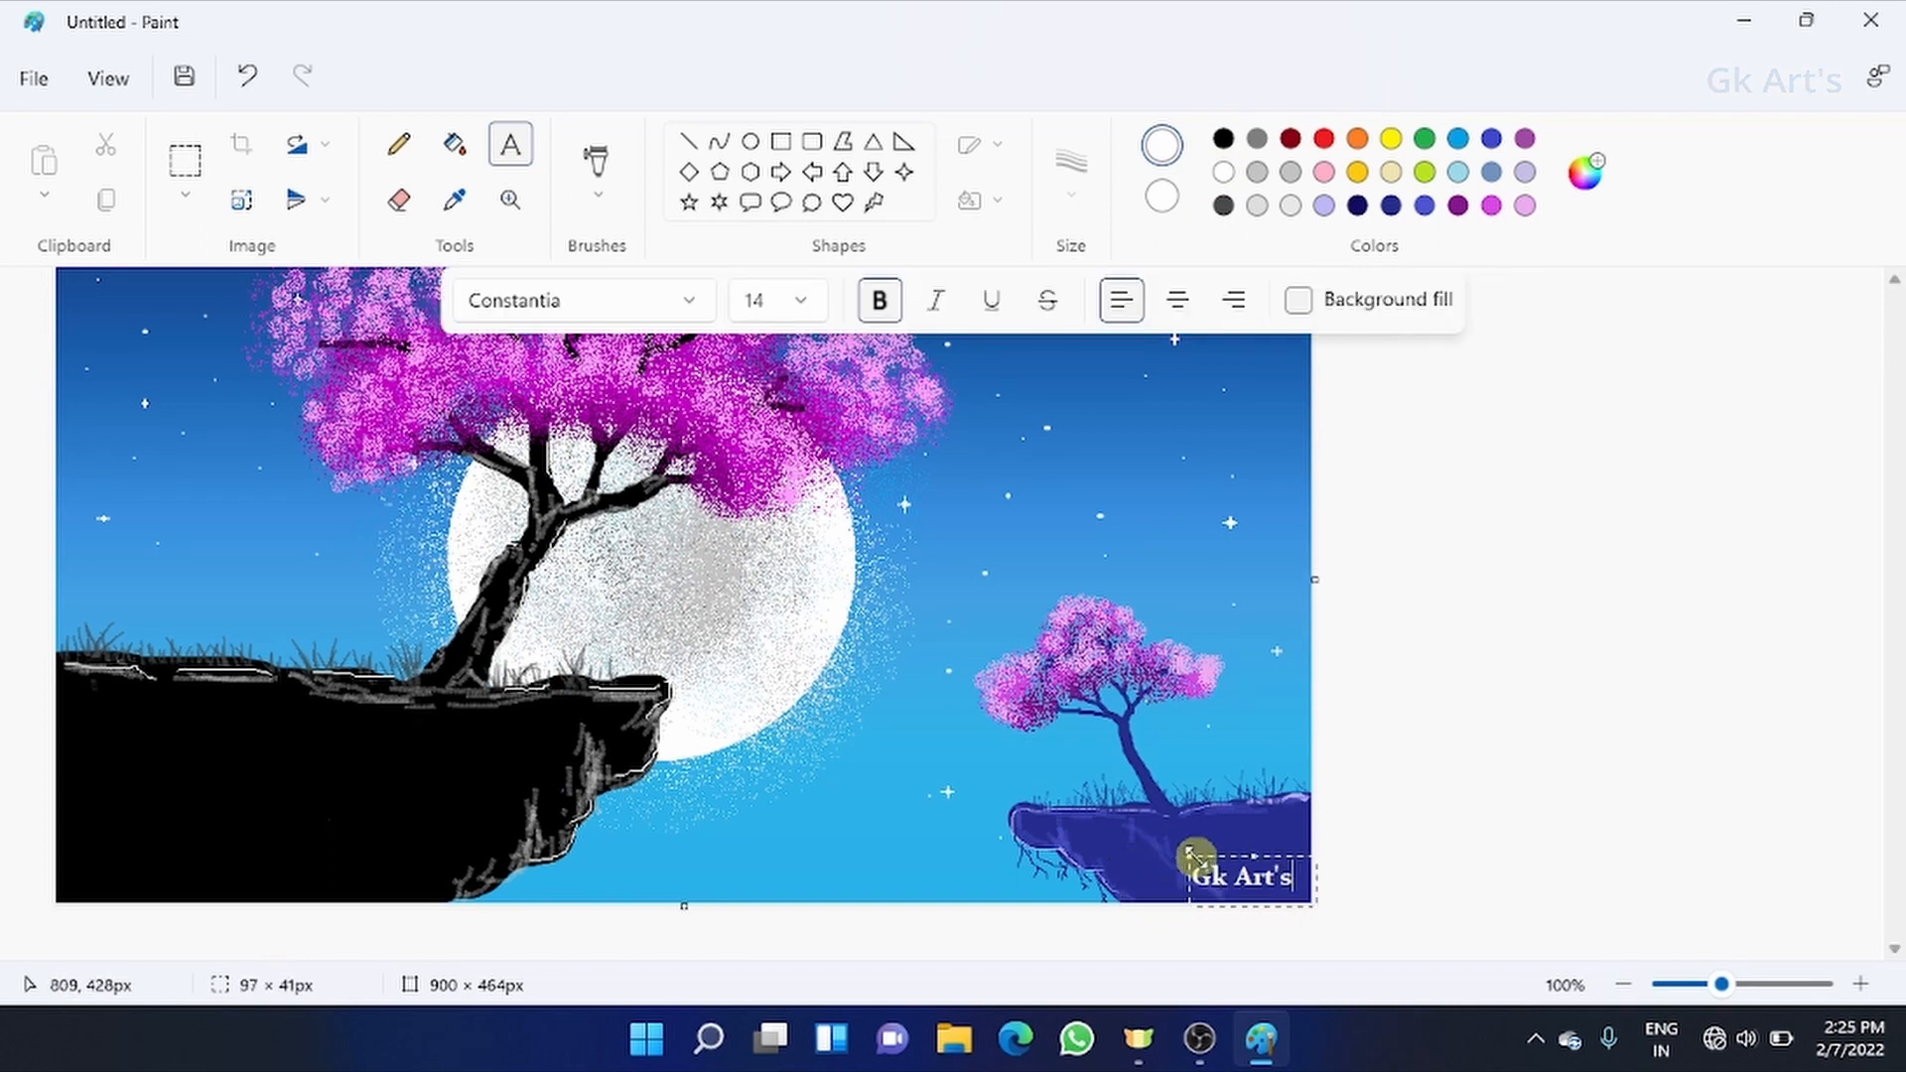
click(1201, 834)
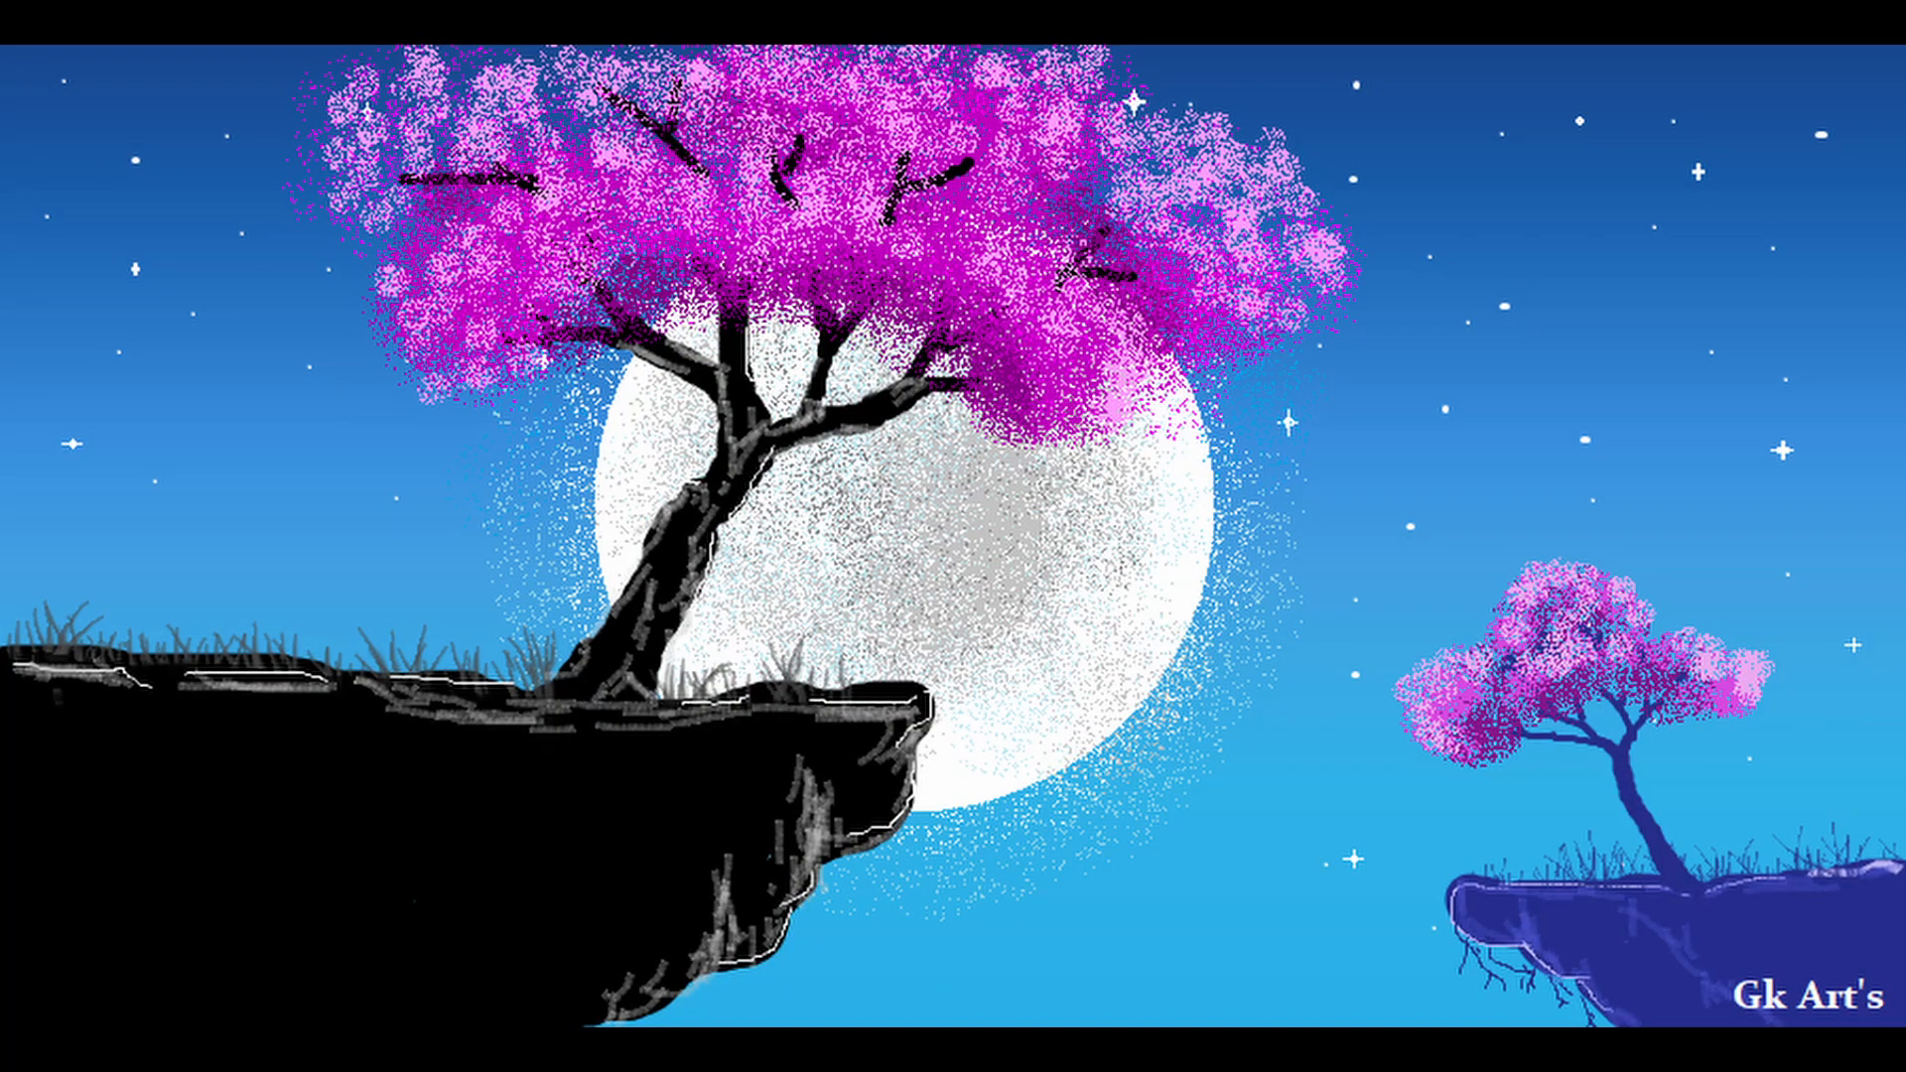